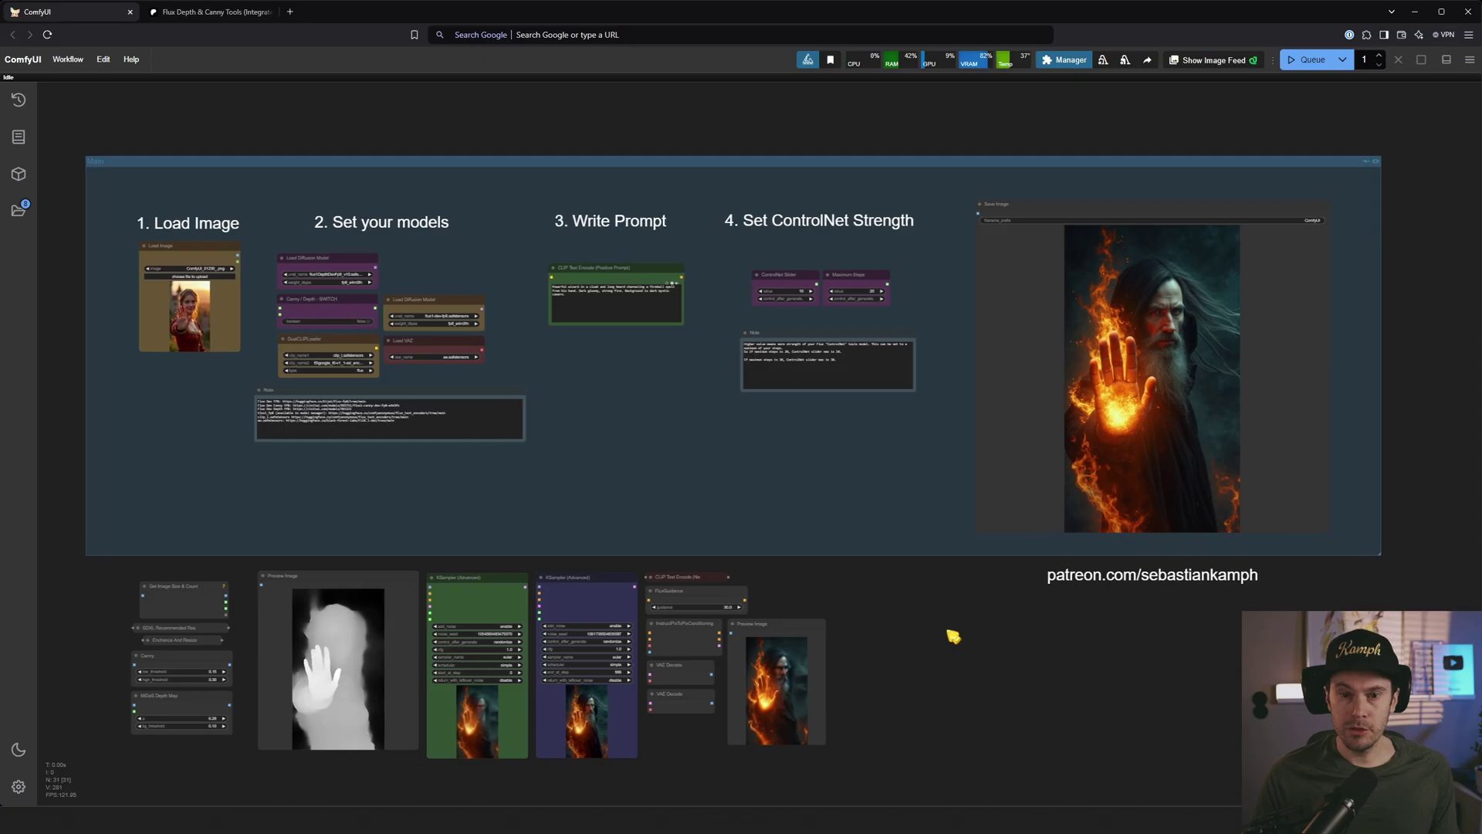
Step: Survey the workflow's Load Image, Write Prompt, ControlNet and model-links sections
left_click_drag(952, 632, 1001, 628)
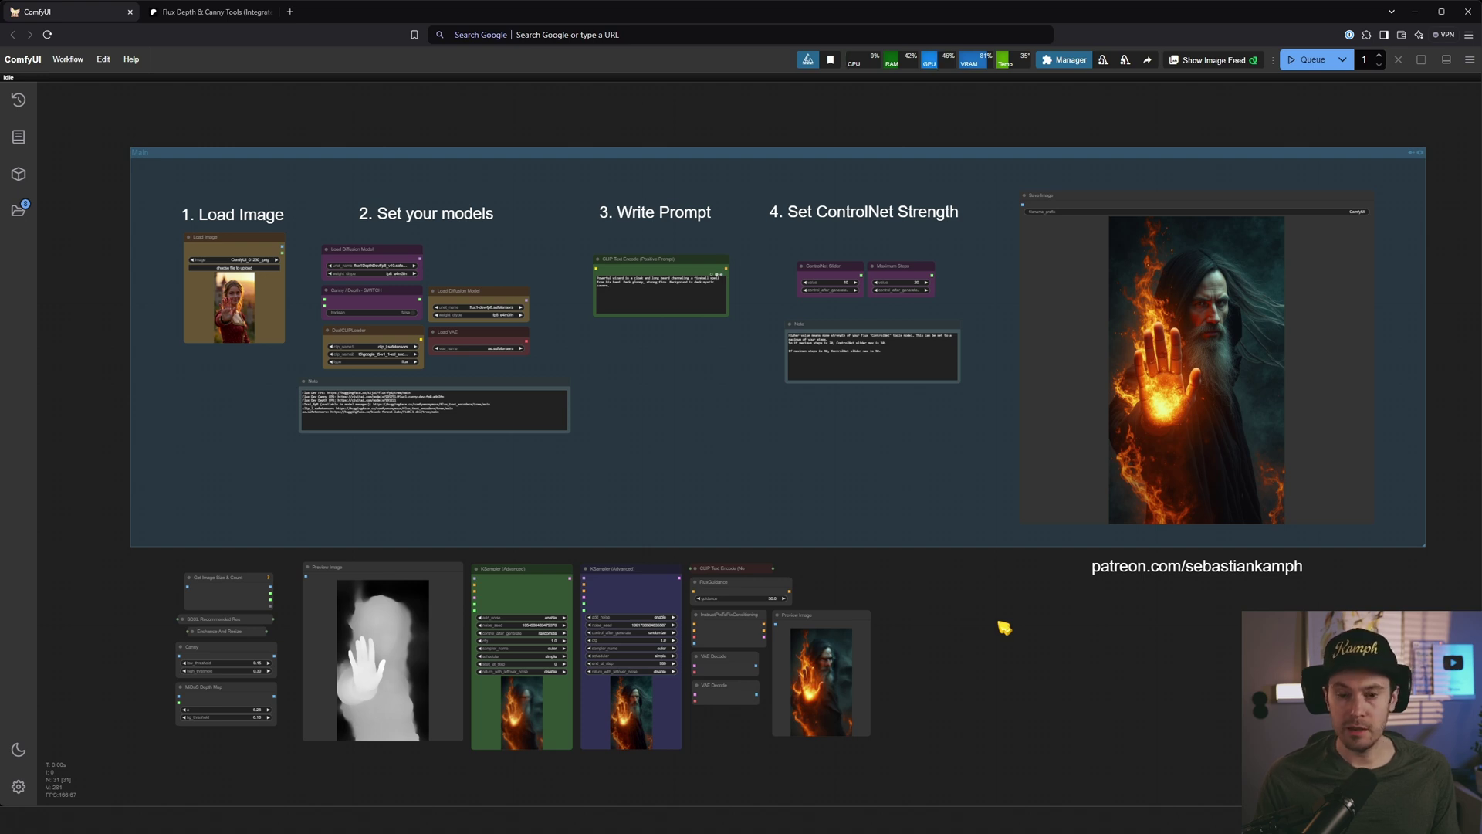
scroll(1005, 628, "up", 2)
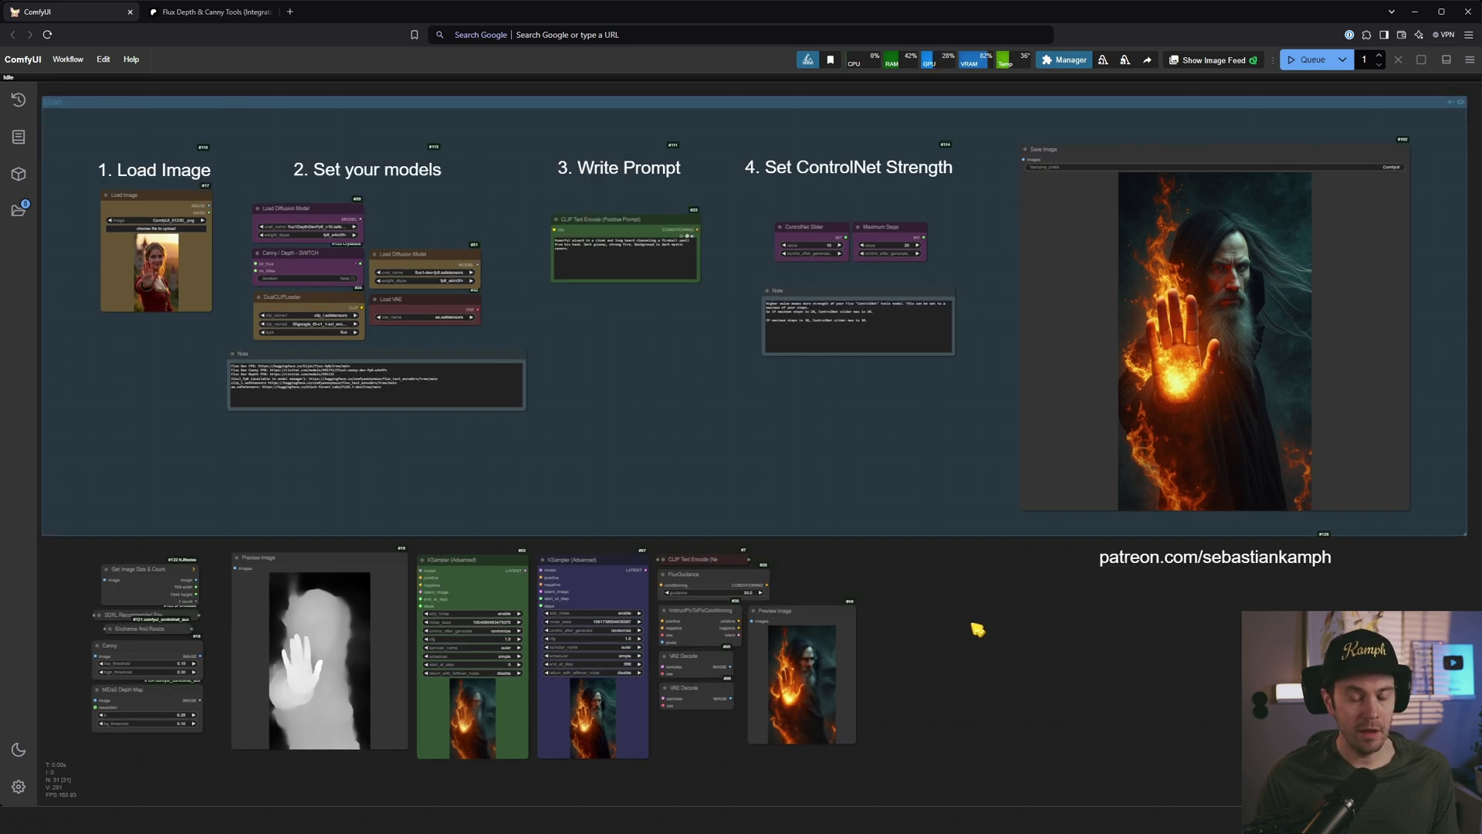
left_click_drag(983, 634, 1055, 673)
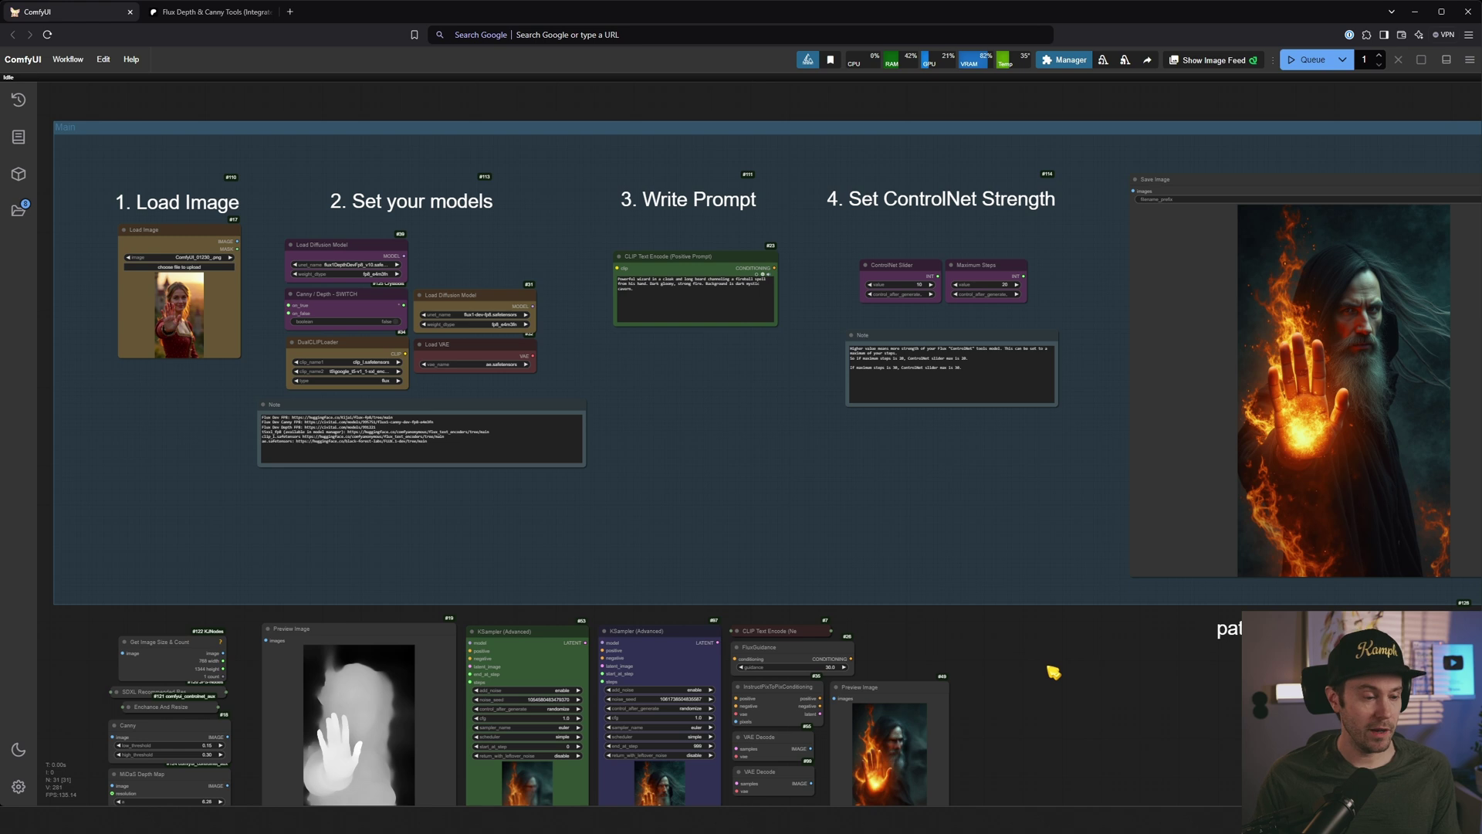
scroll(297, 396, "down", 3)
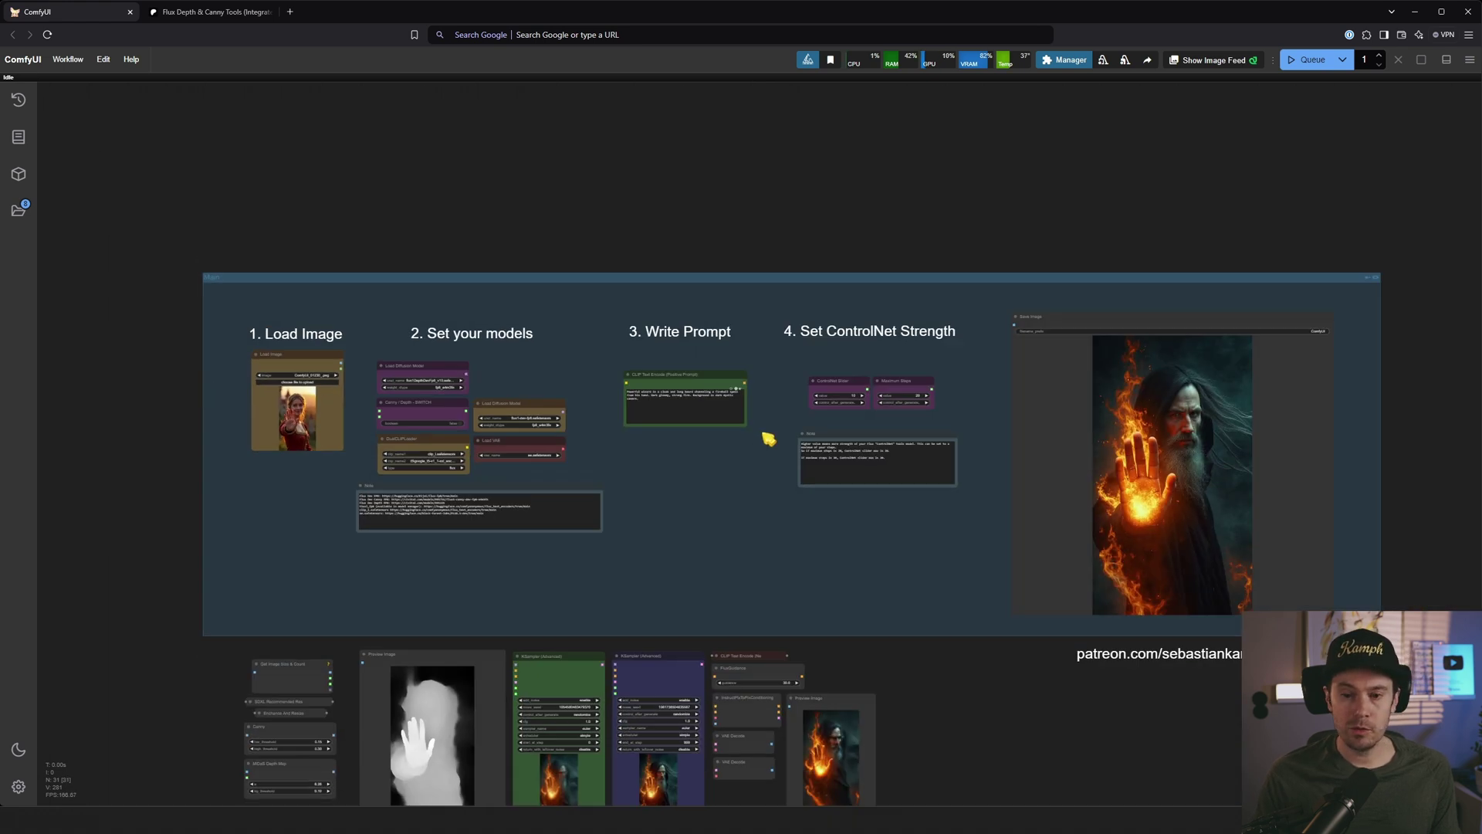
scroll(940, 668, "right", 5)
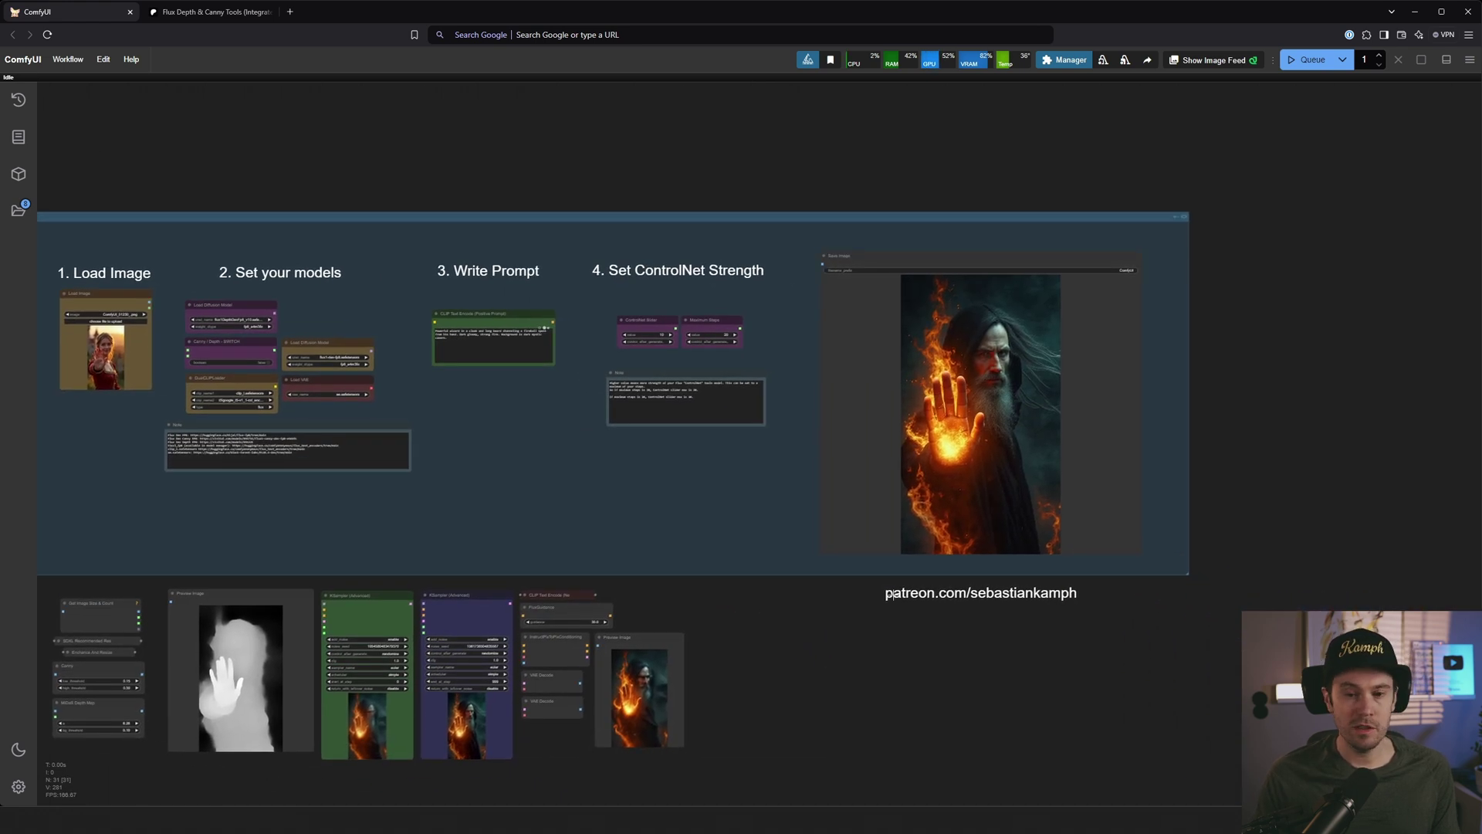
scroll(195, 268, "up", 5)
scroll(201, 278, "up", 3)
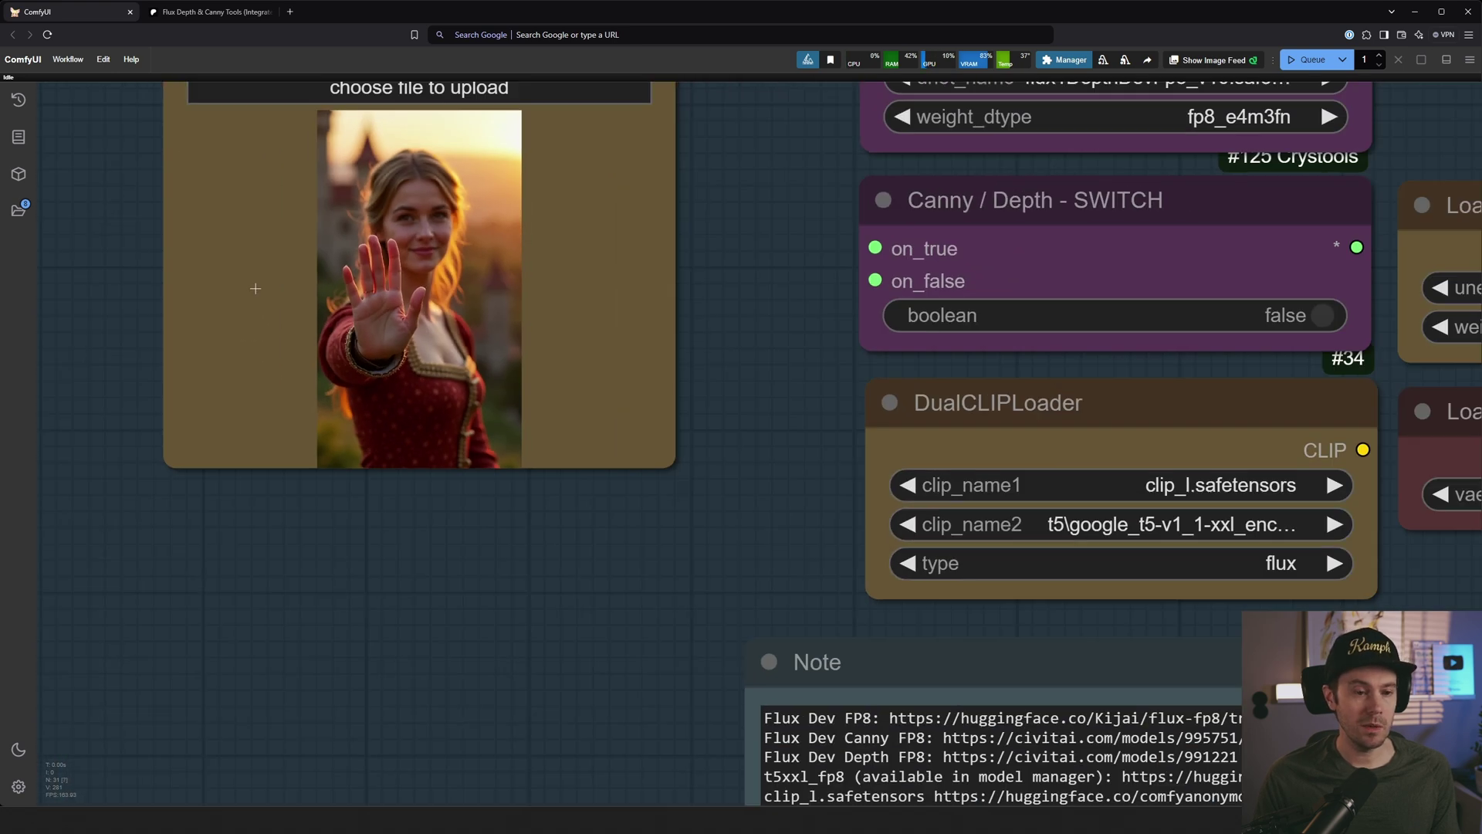
scroll(621, 580, "down", 6)
left_click_drag(1235, 301, 506, 147)
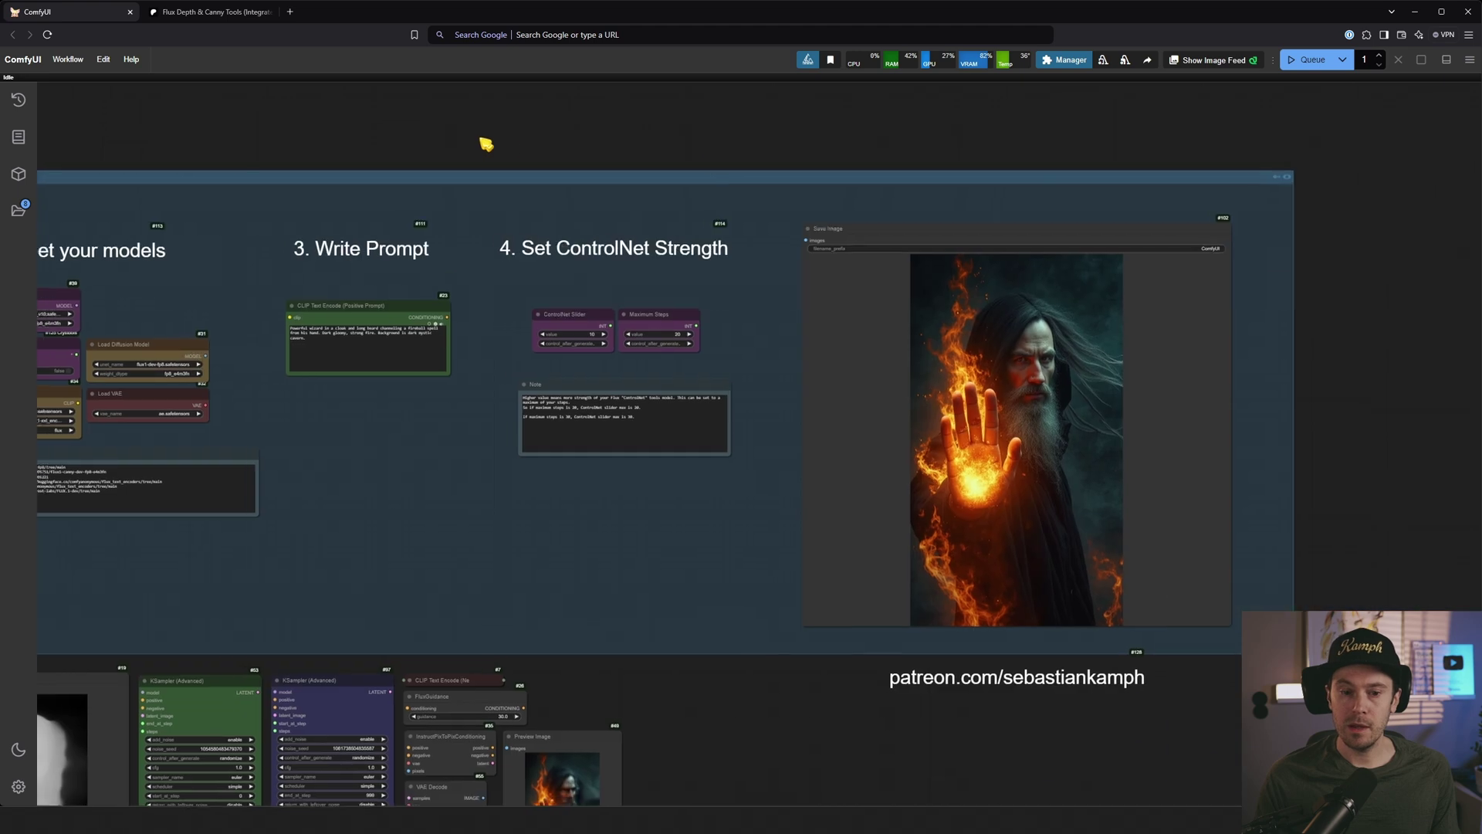
scroll(1104, 386, "up", 7)
scroll(1092, 397, "down", 3)
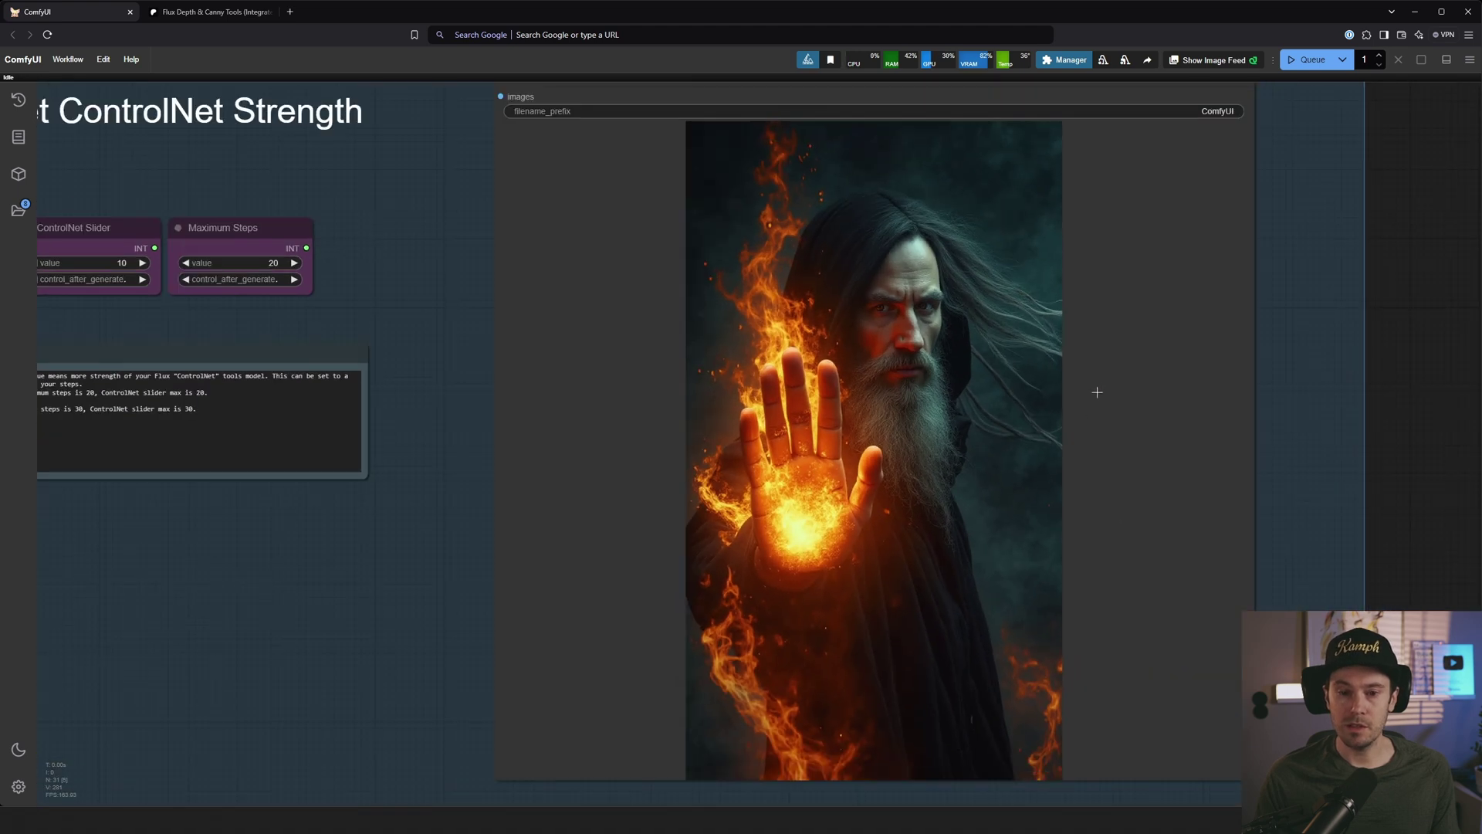
scroll(1070, 425, "down", 2)
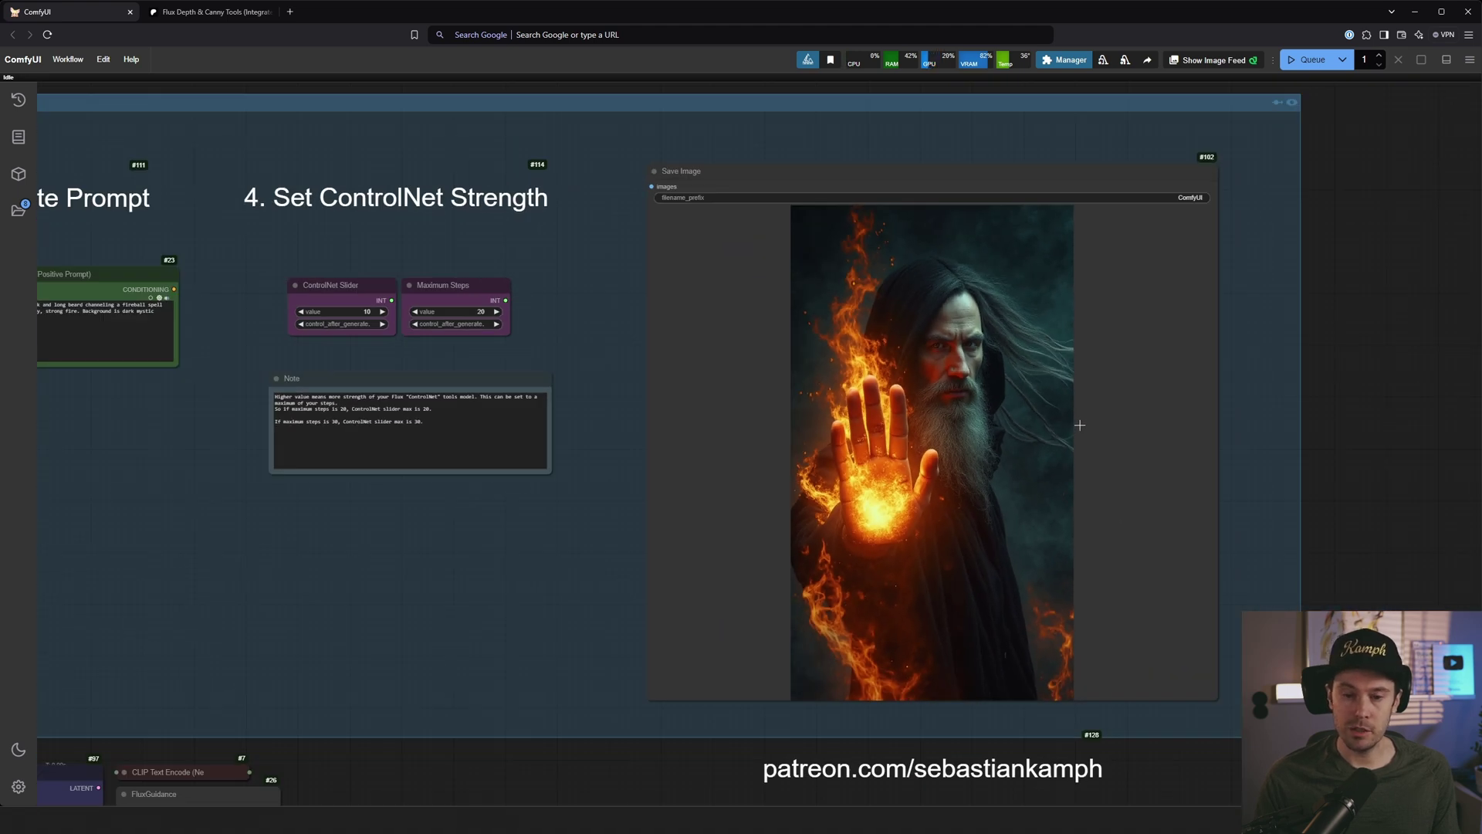
scroll(1079, 424, "down", 2)
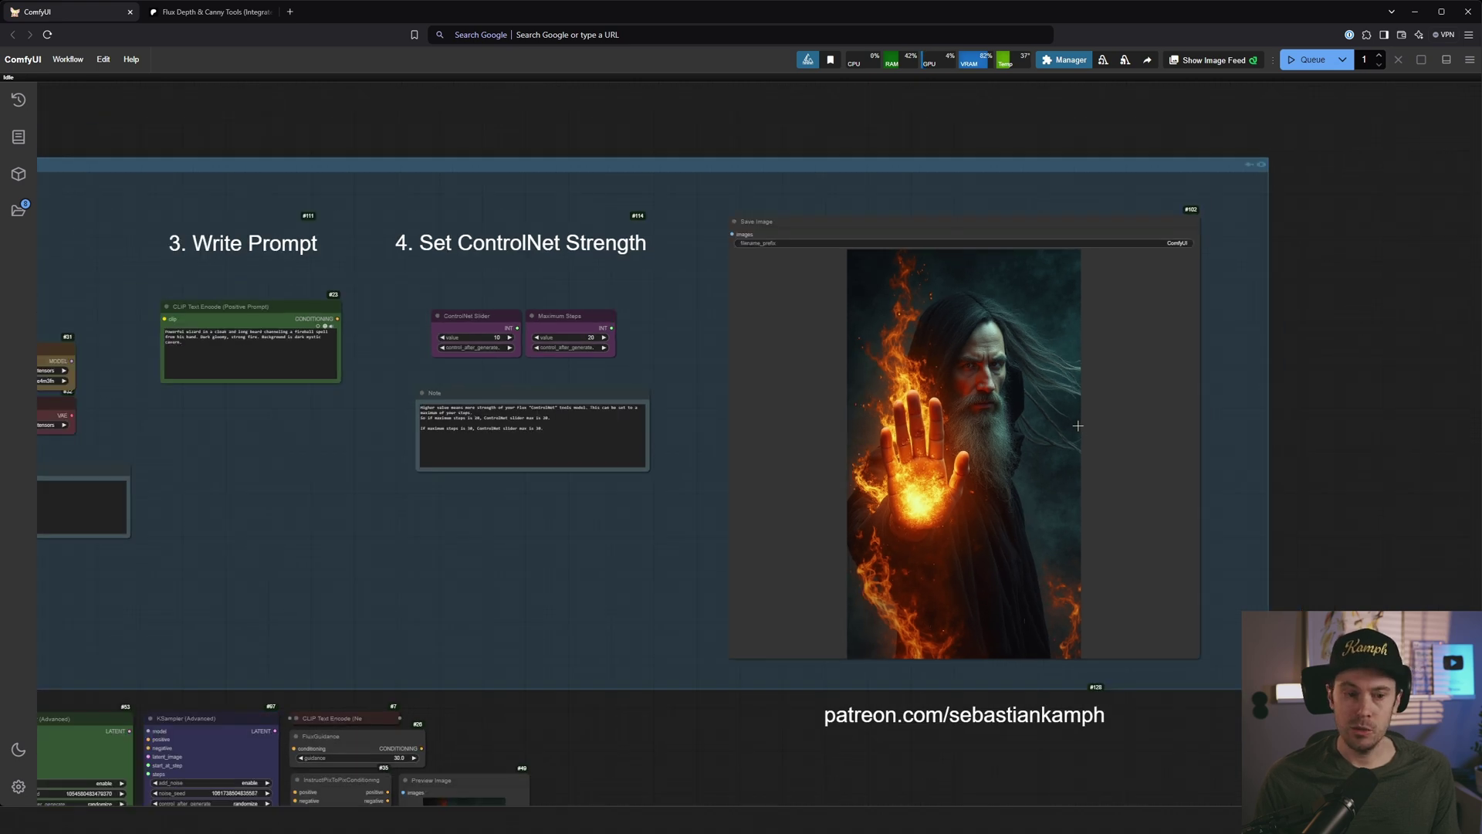
scroll(1078, 425, "down", 3)
left_click_drag(731, 721, 1052, 628)
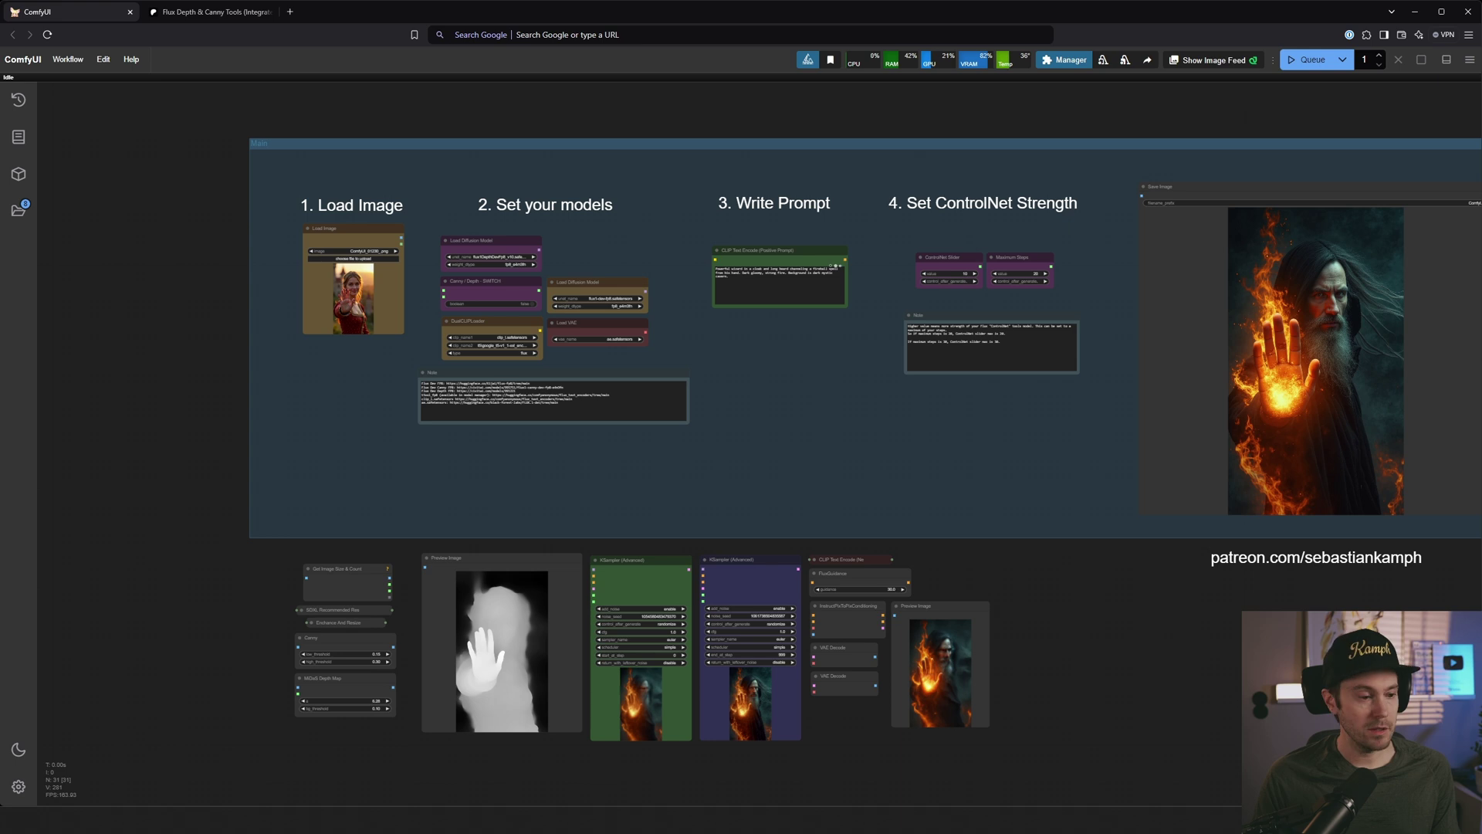
scroll(1019, 645, "up", 2)
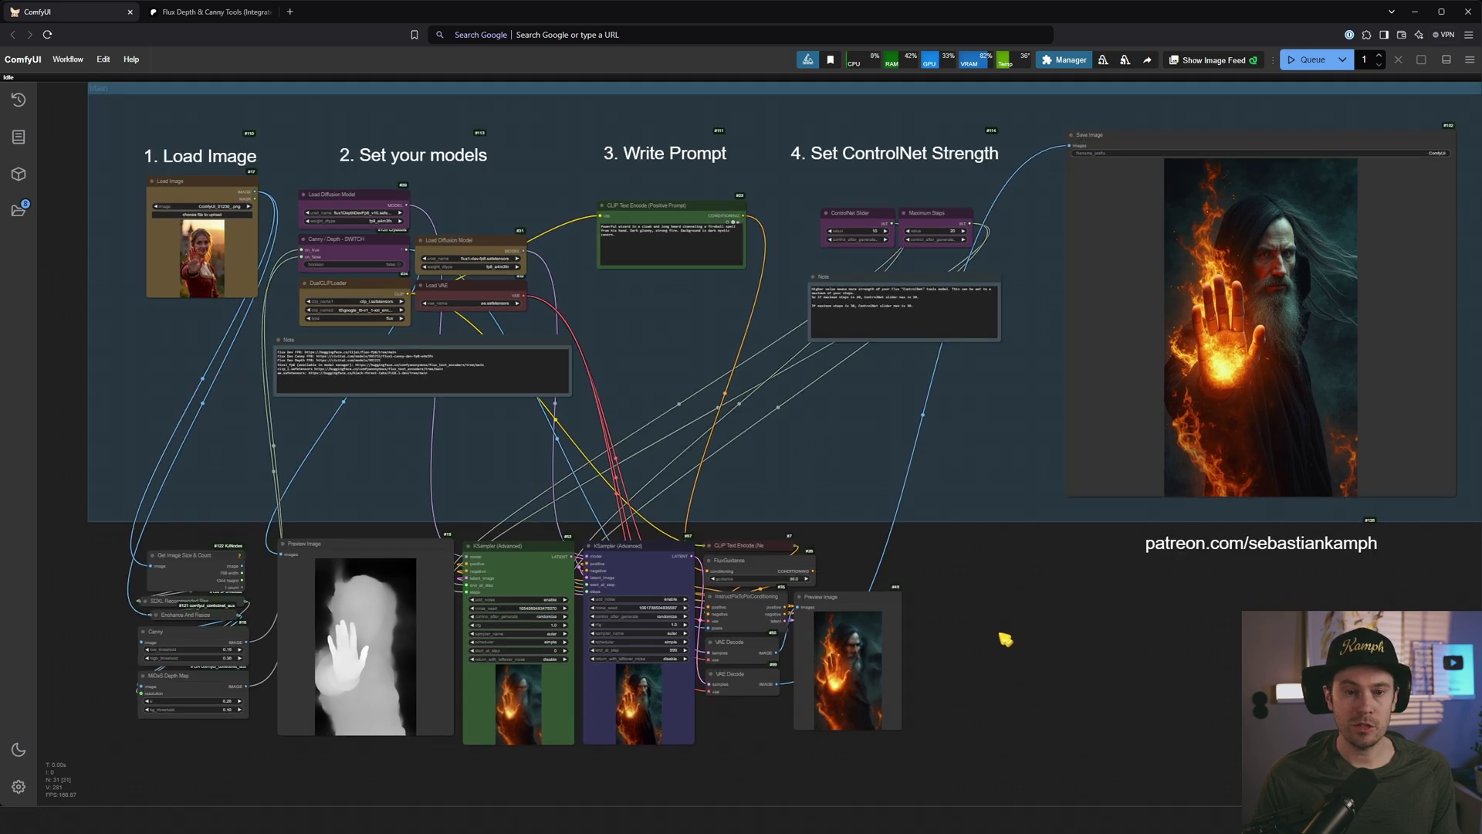
scroll(1005, 639, "down", 1)
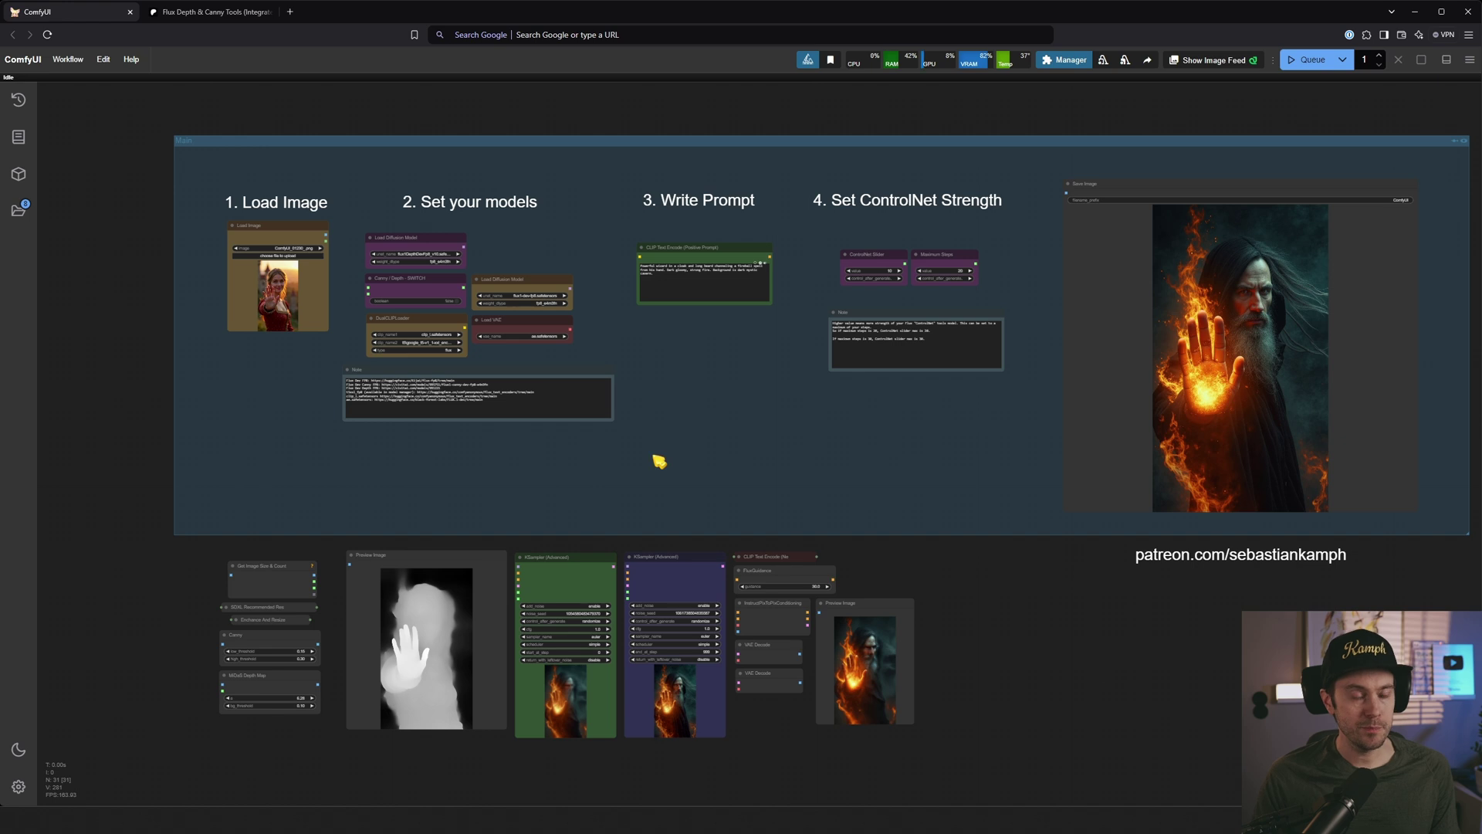
scroll(282, 190, "up", 12)
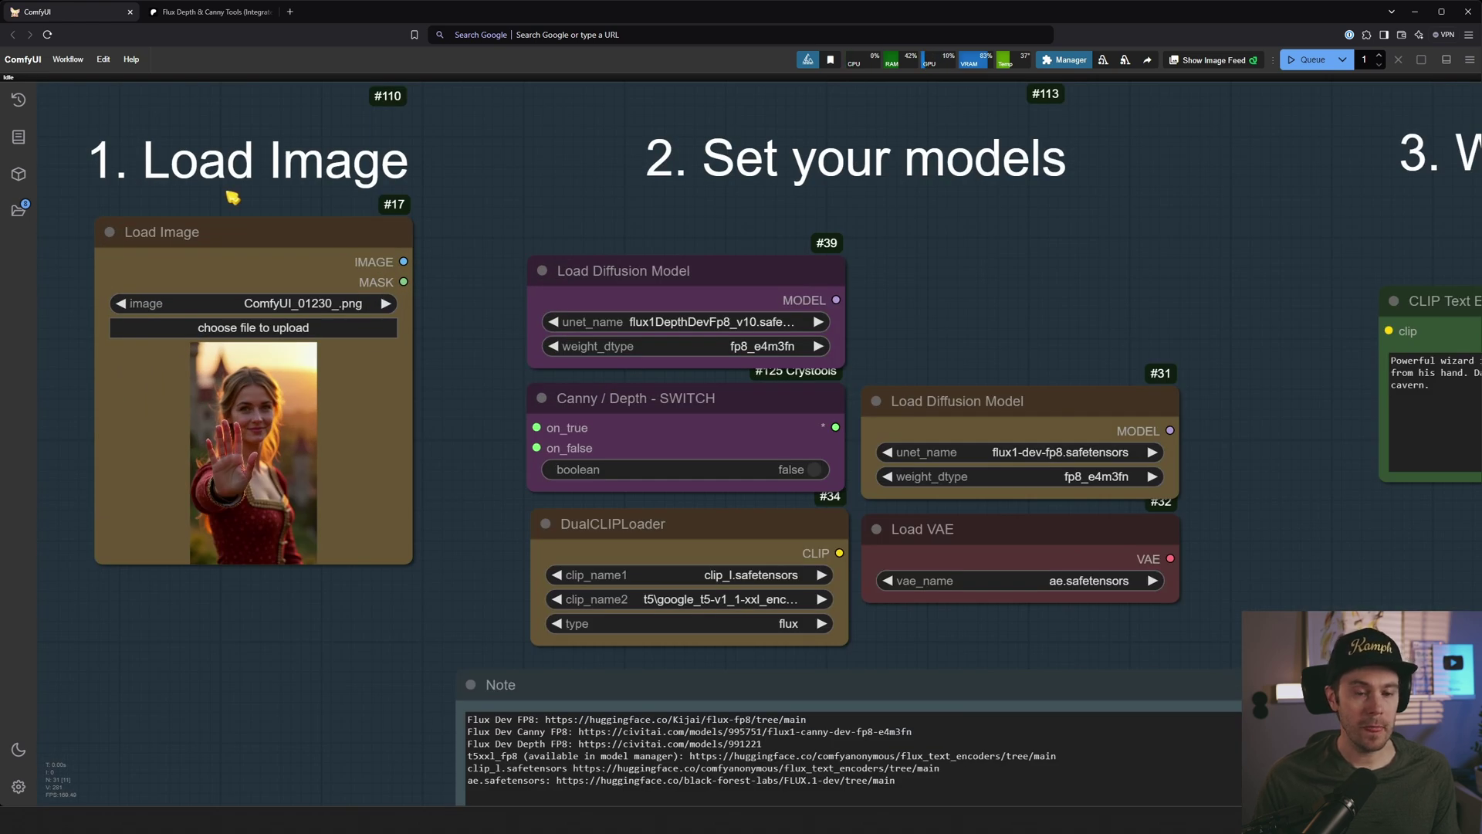
left_click_drag(417, 643, 192, 627)
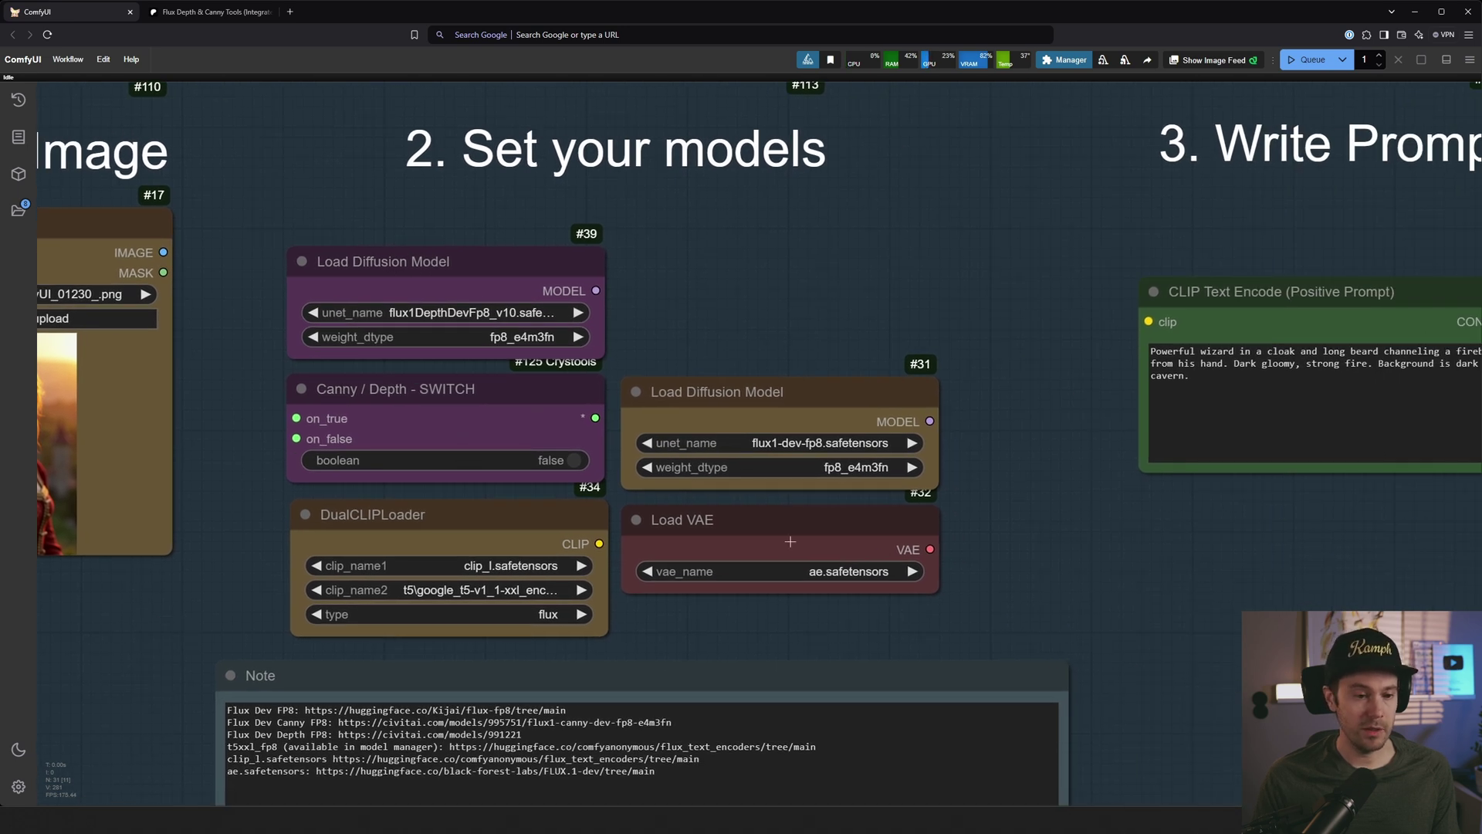
left_click_drag(442, 654, 494, 489)
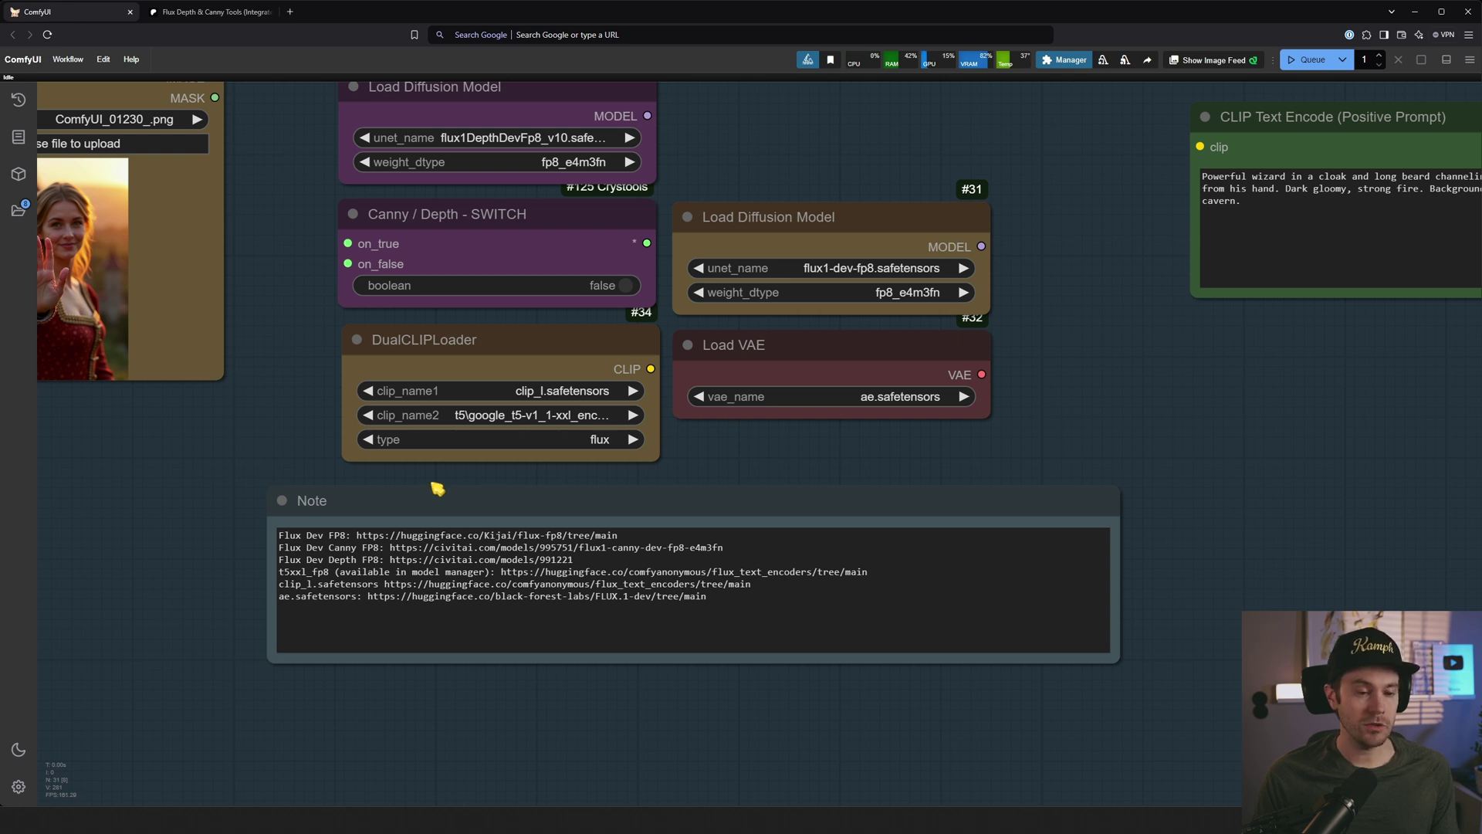
scroll(302, 379, "down", 2)
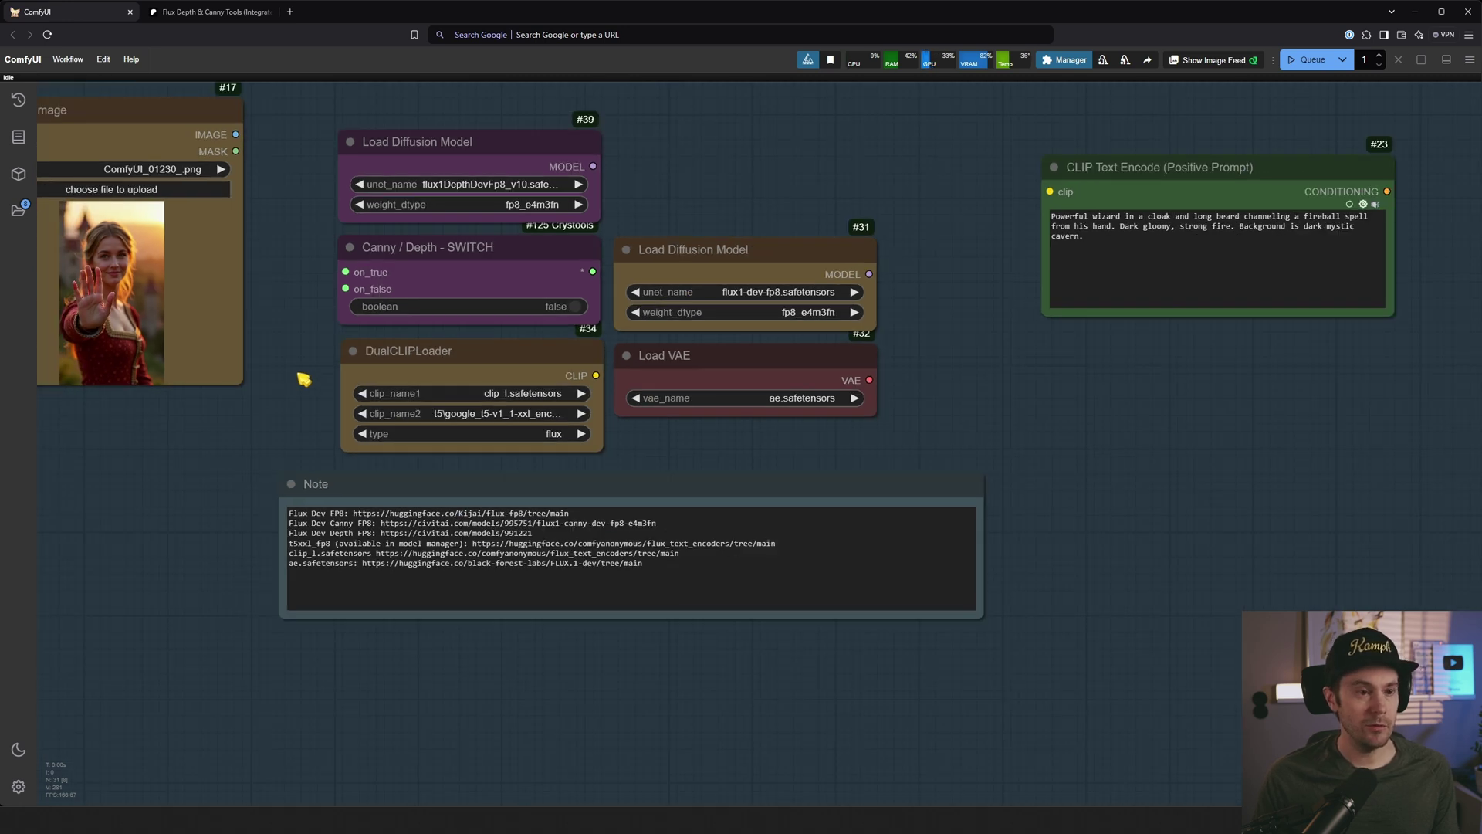
scroll(308, 378, "down", 3)
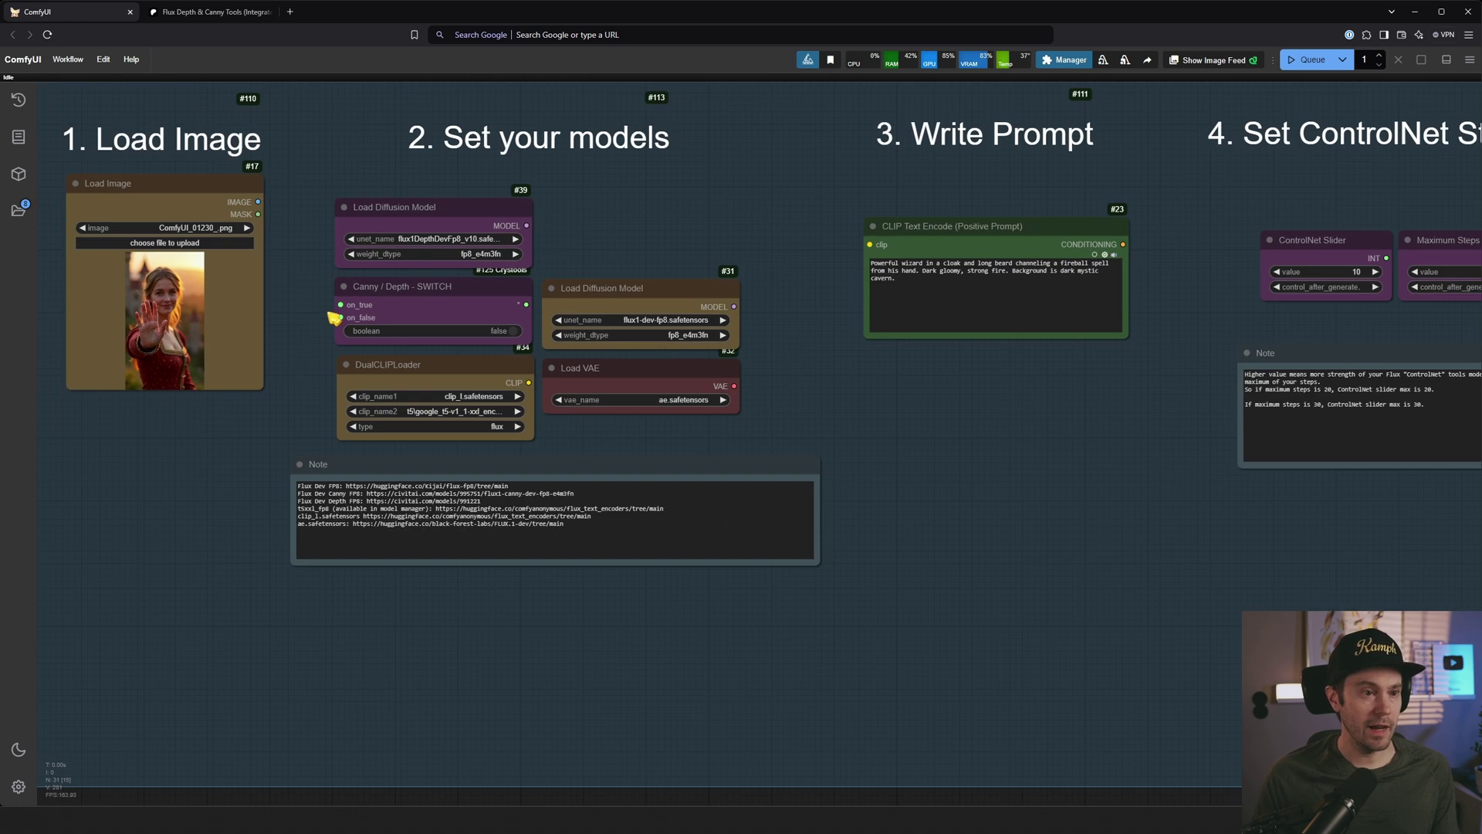
Step: Go to the Flux Depth & Canny Tools post and highlight the diffusion_models folder path
left_click(229, 19)
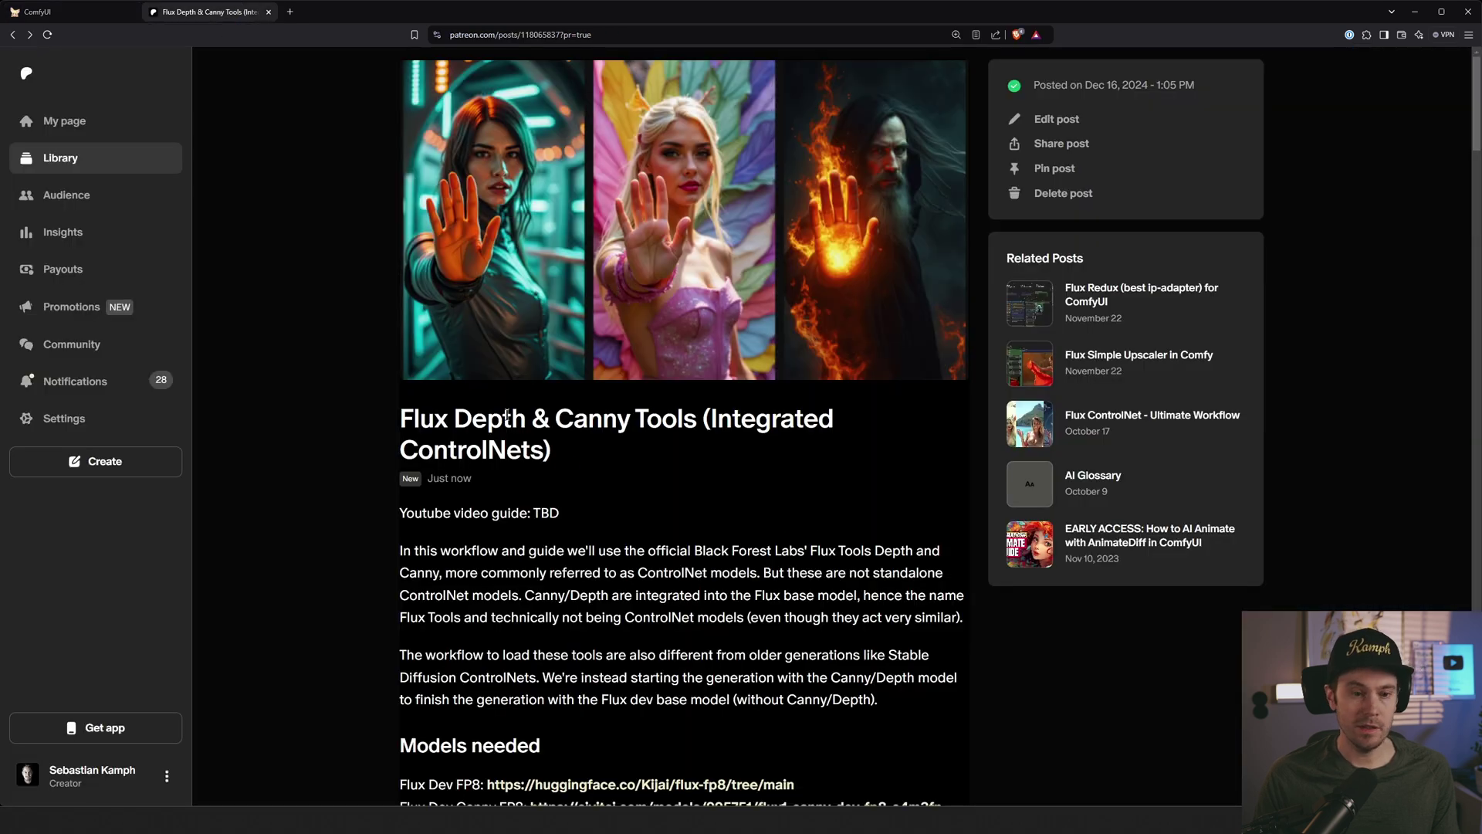
scroll(644, 485, "down", 7)
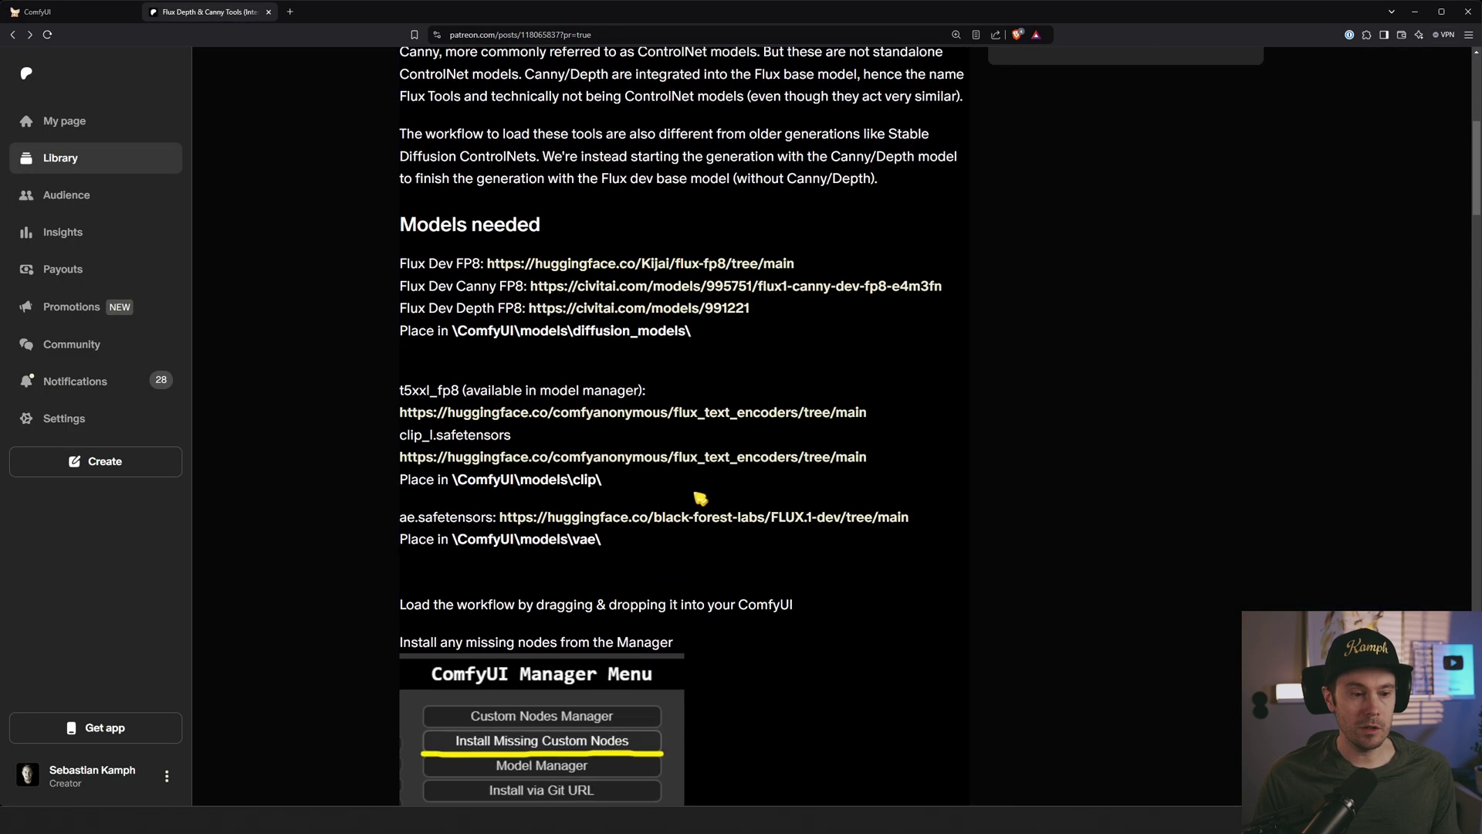
scroll(667, 324, "down", 1)
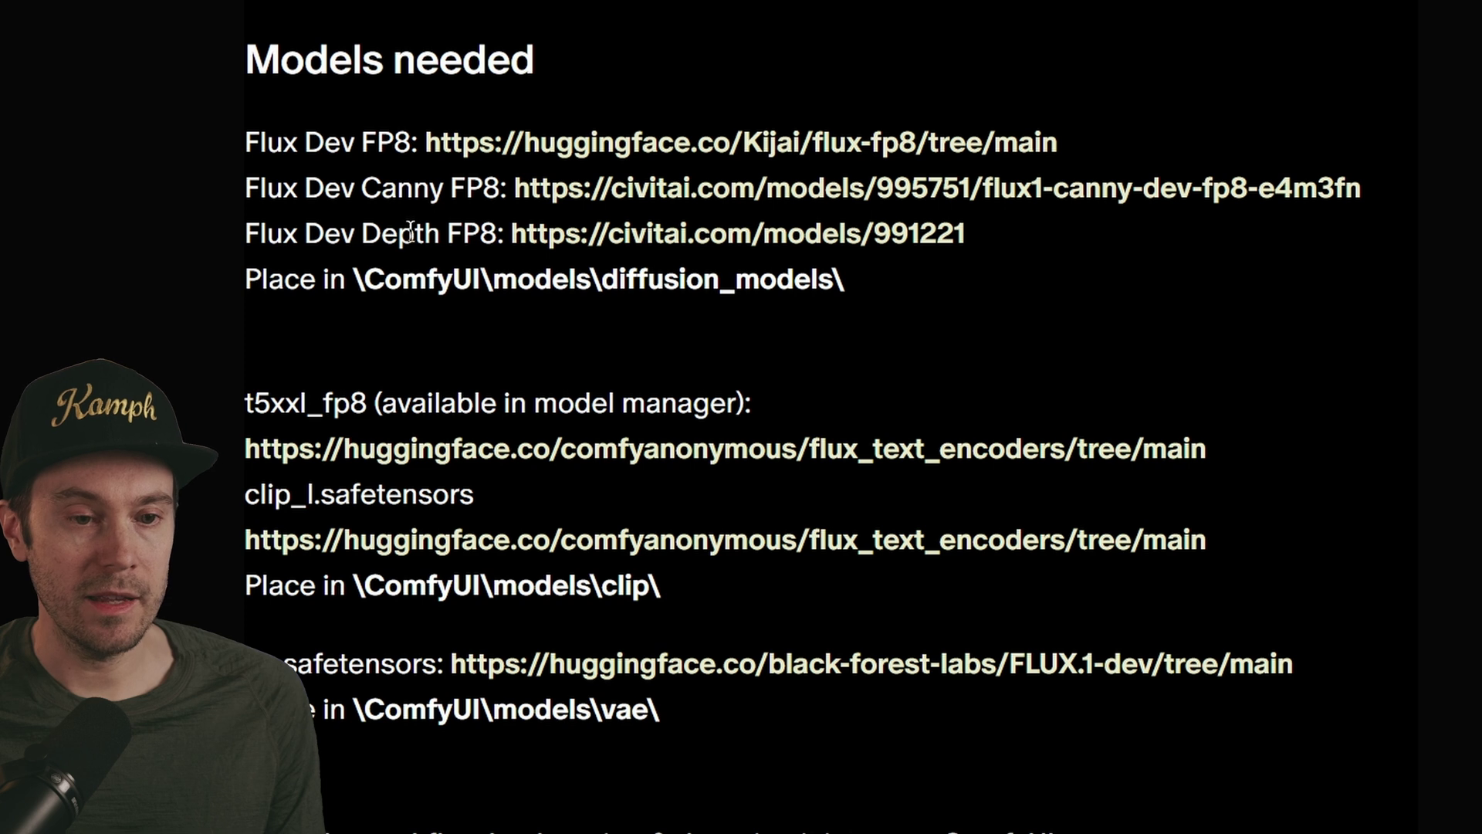
left_click_drag(849, 279, 348, 279)
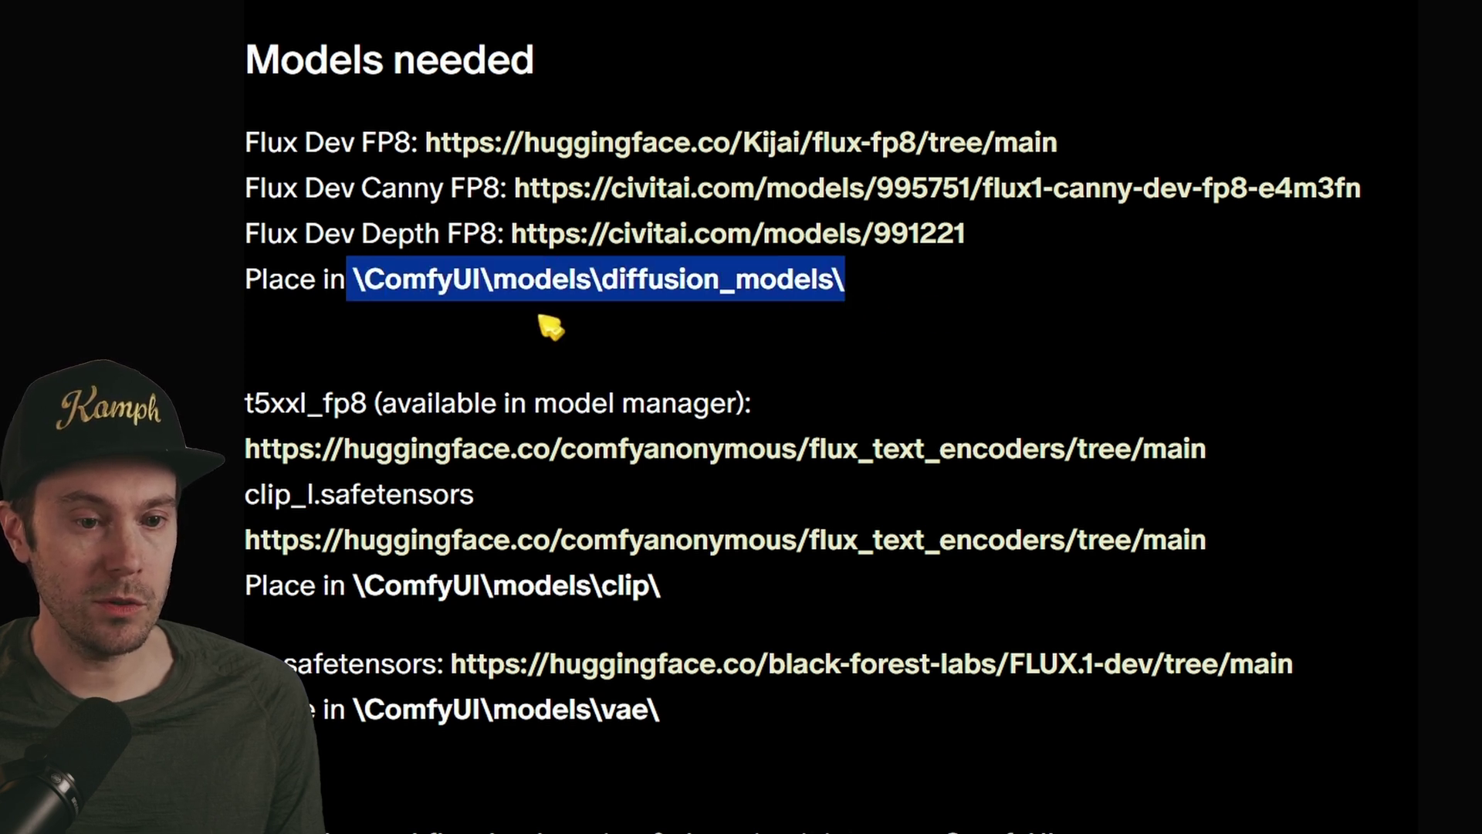
scroll(444, 193, "down", 3)
left_click(315, 197)
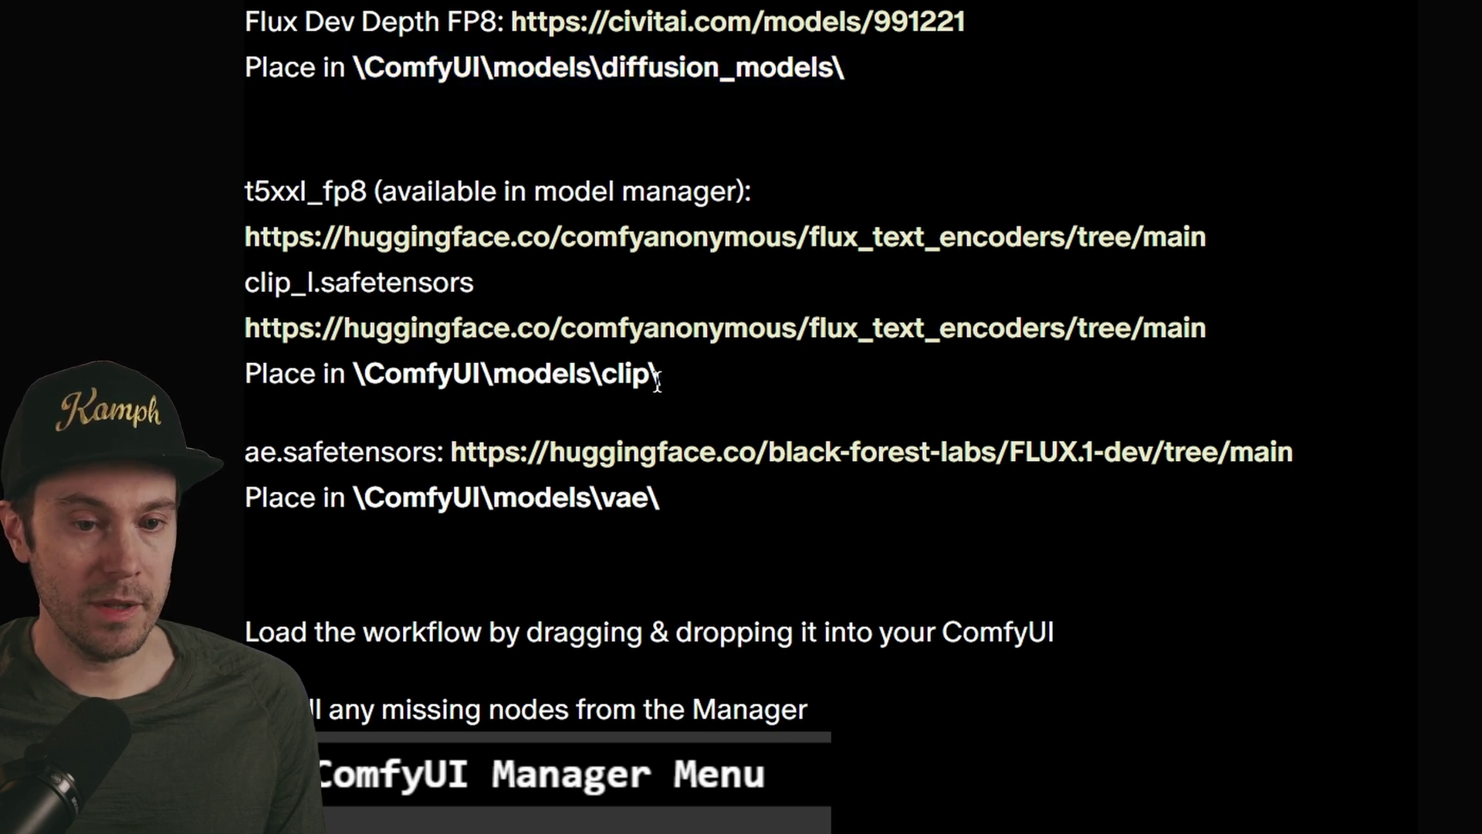
Step: Highlight the clip and vae folder paths in the Models needed list
left_click_drag(664, 376, 503, 378)
left_click(569, 375)
scroll(525, 344, "down", 3)
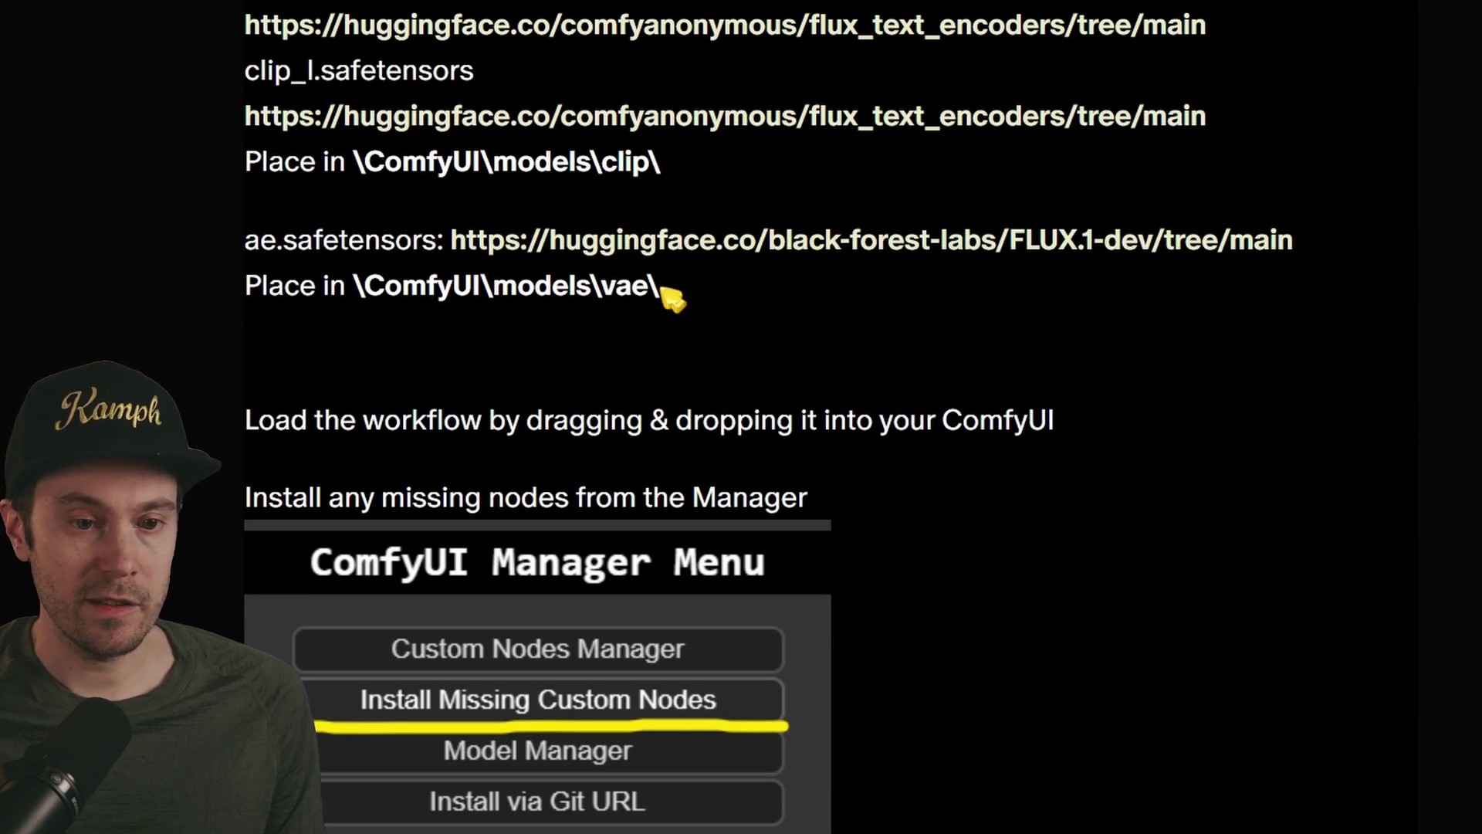
left_click_drag(662, 287, 475, 290)
left_click(580, 289)
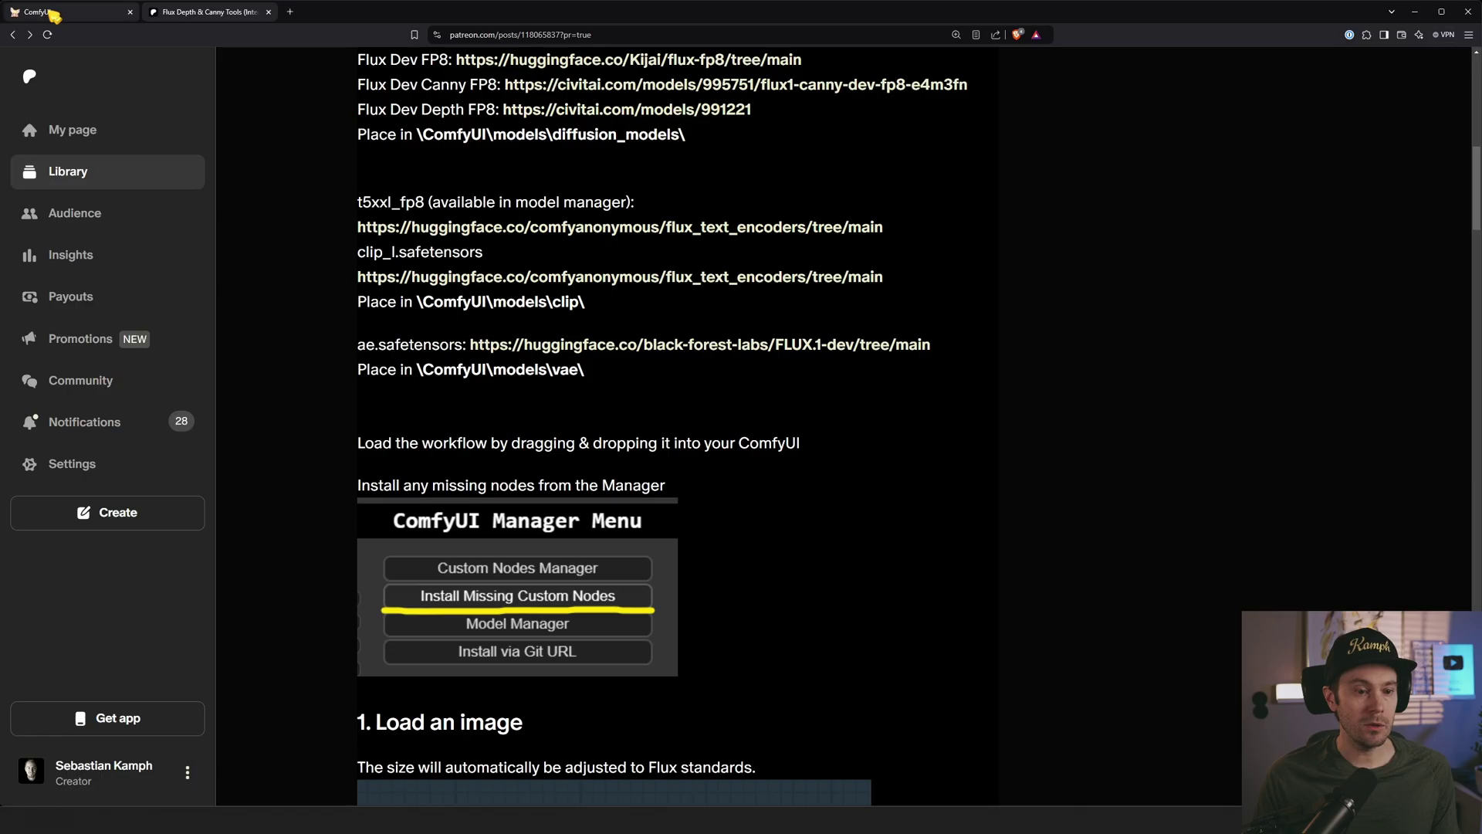
Step: Back in ComfyUI, run Manager's Install Missing Custom Nodes check, which returns No Results
left_click(51, 14)
scroll(555, 242, "up", 5)
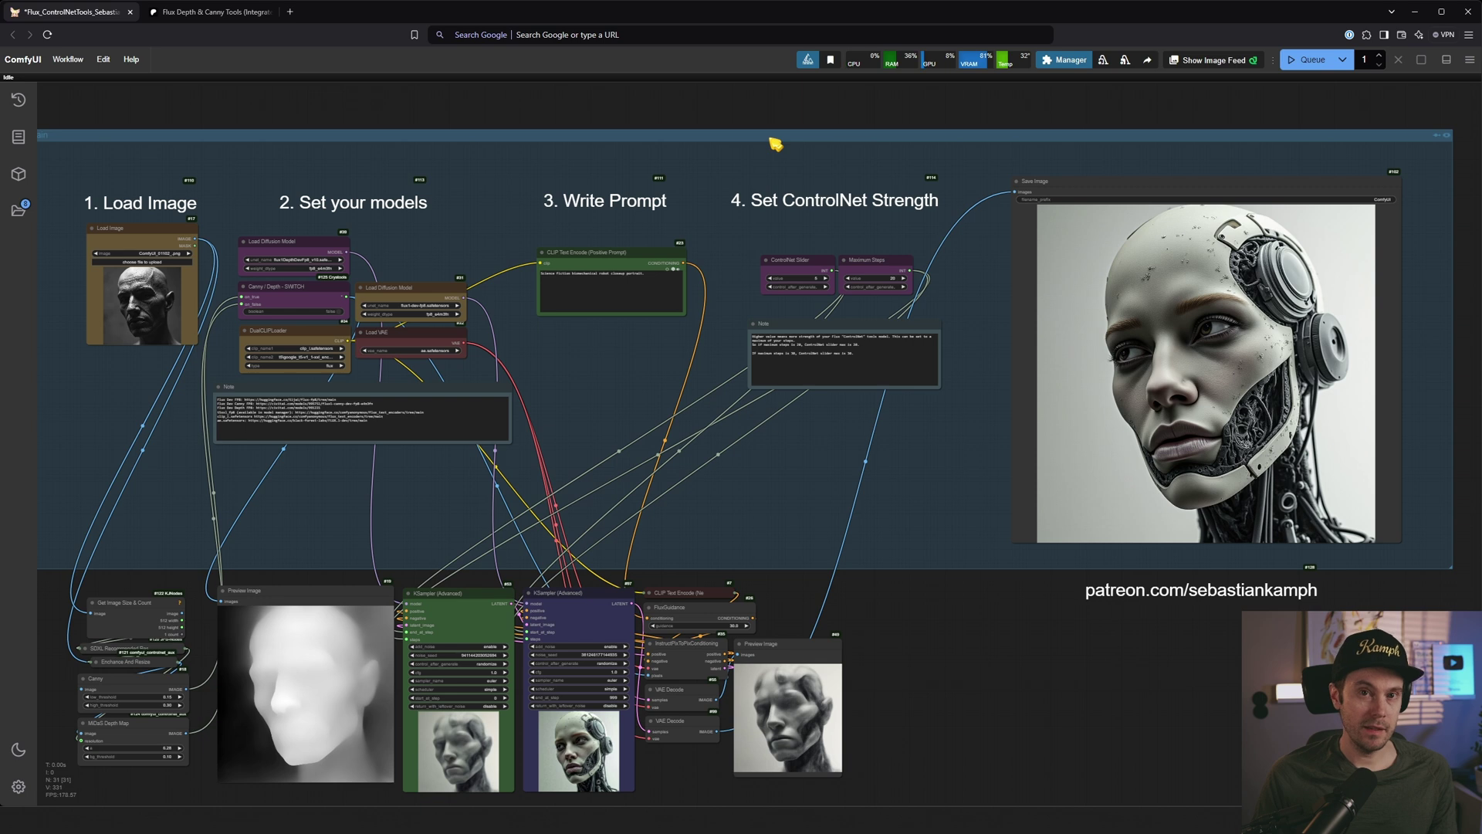
right_click(1064, 102)
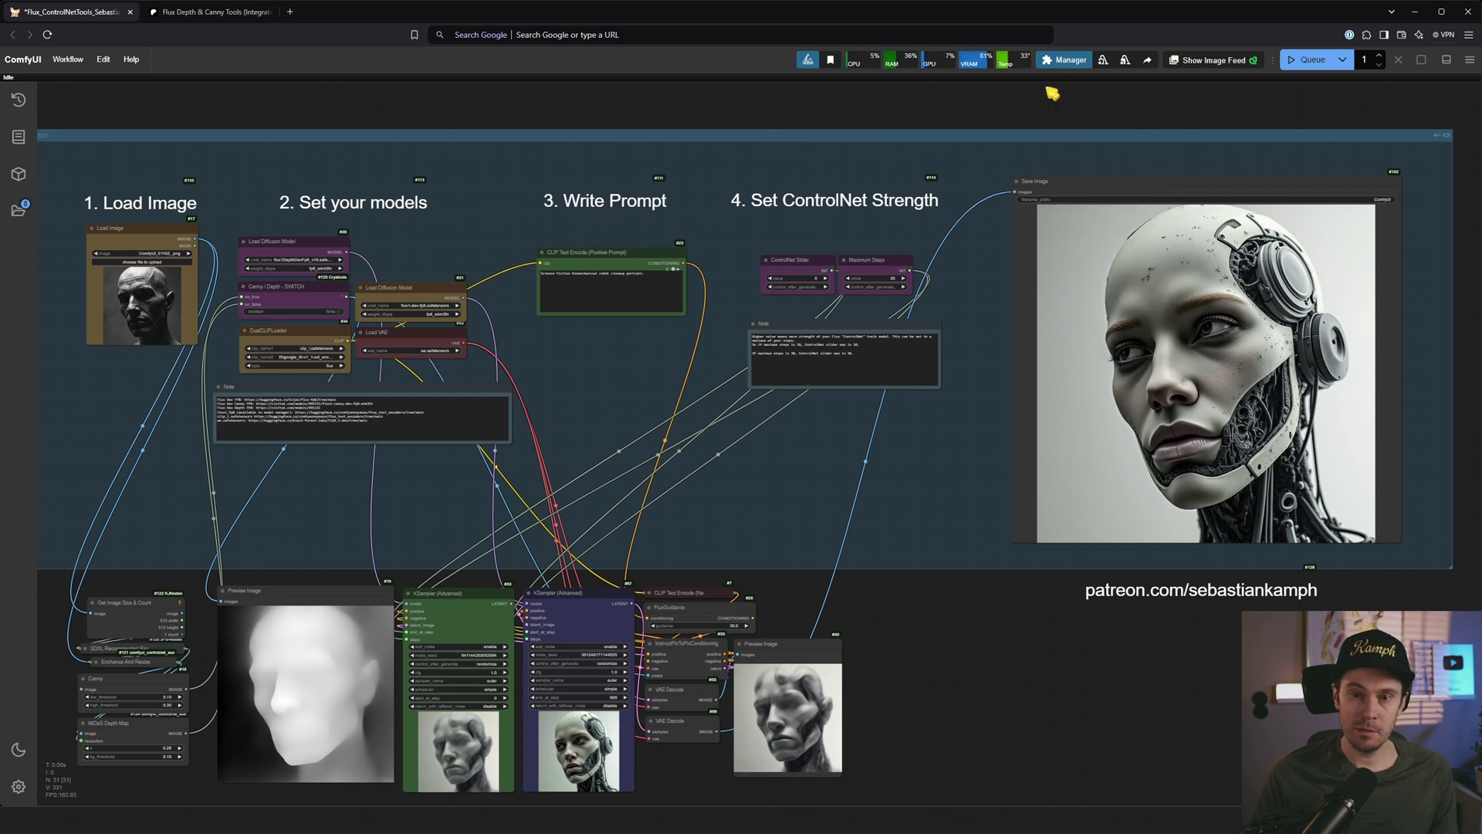
left_click(1070, 60)
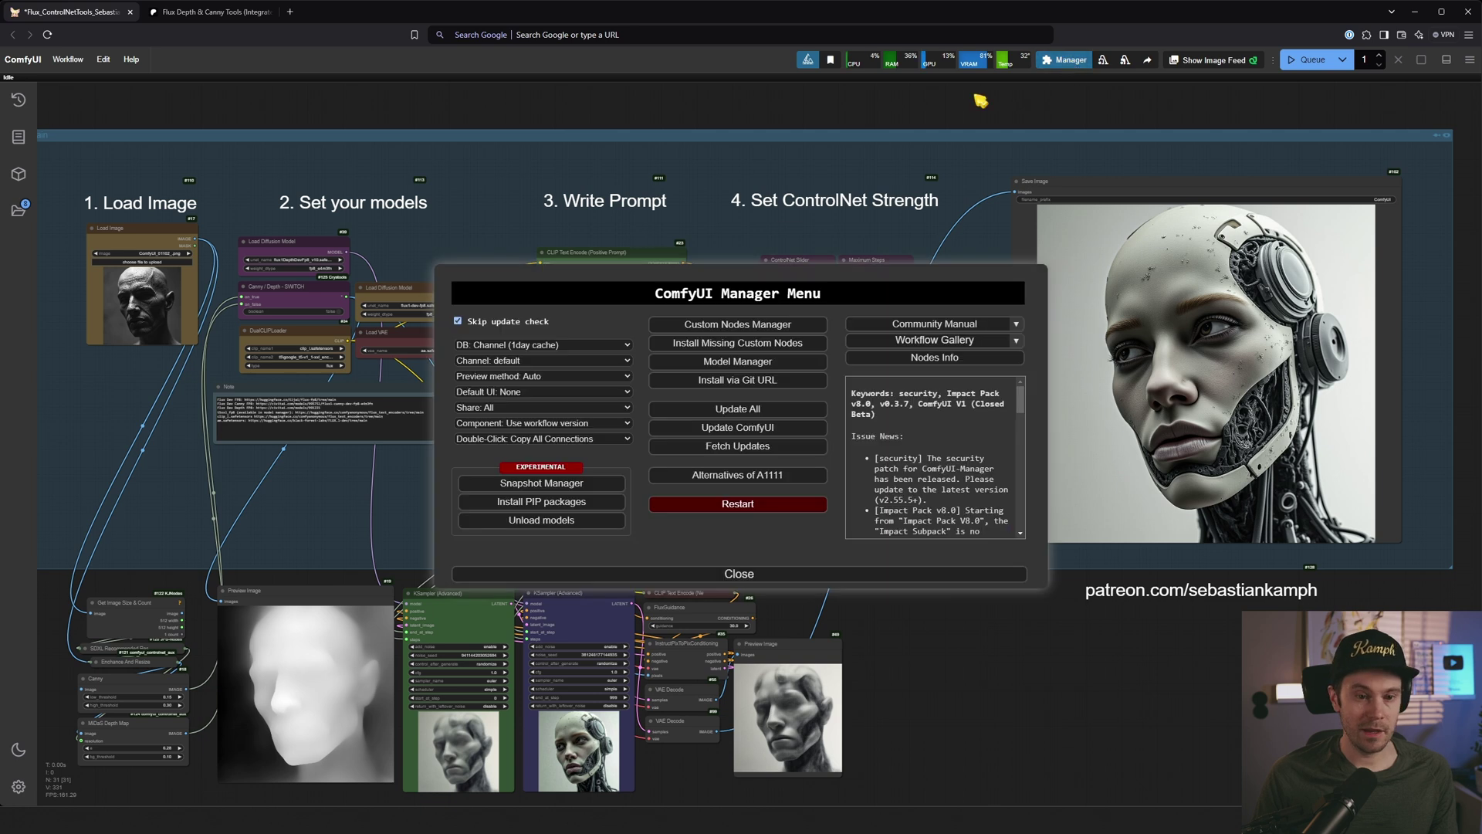
left_click(747, 349)
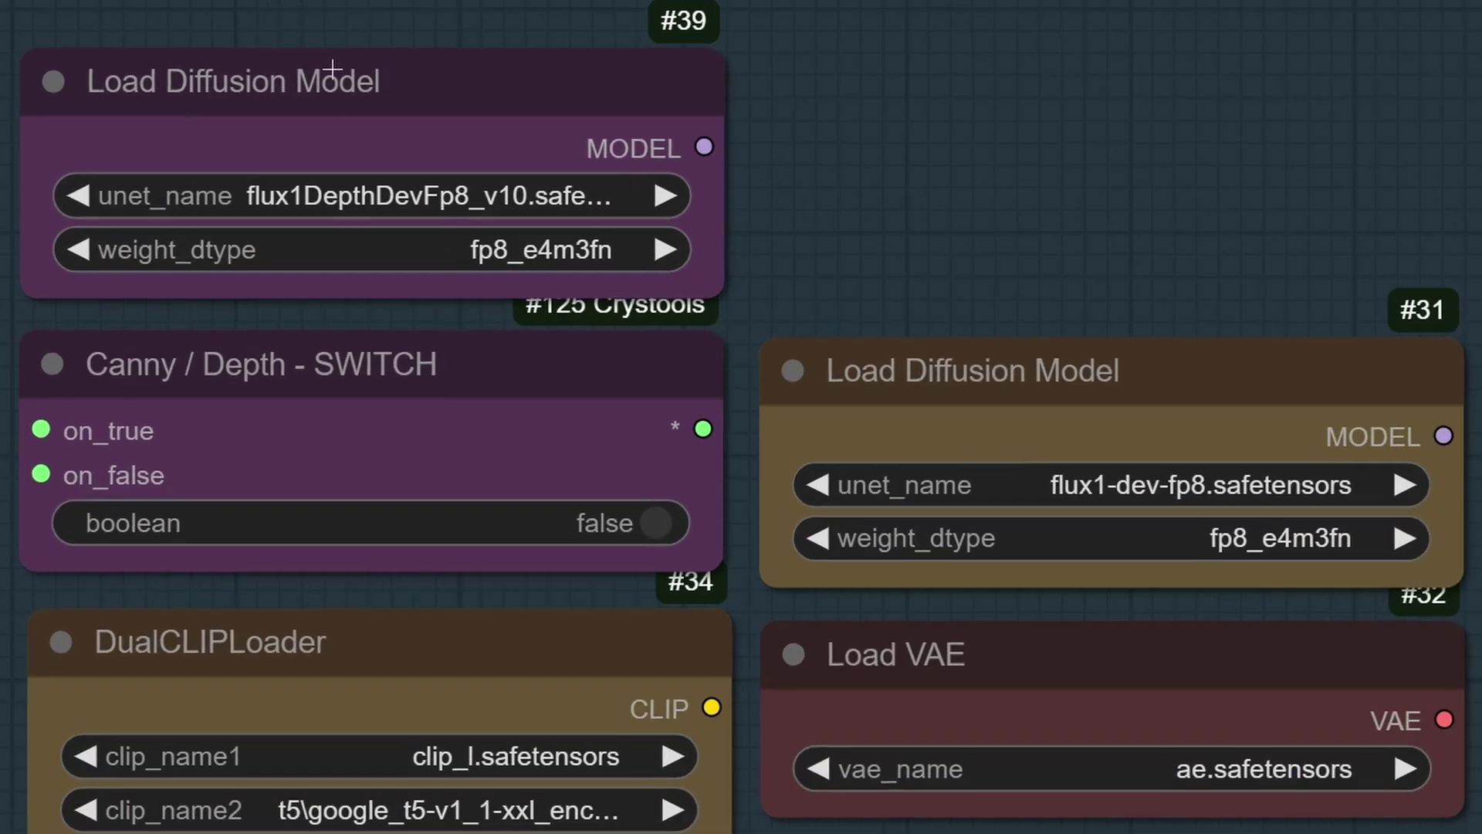
left_click(338, 87)
left_click(977, 389)
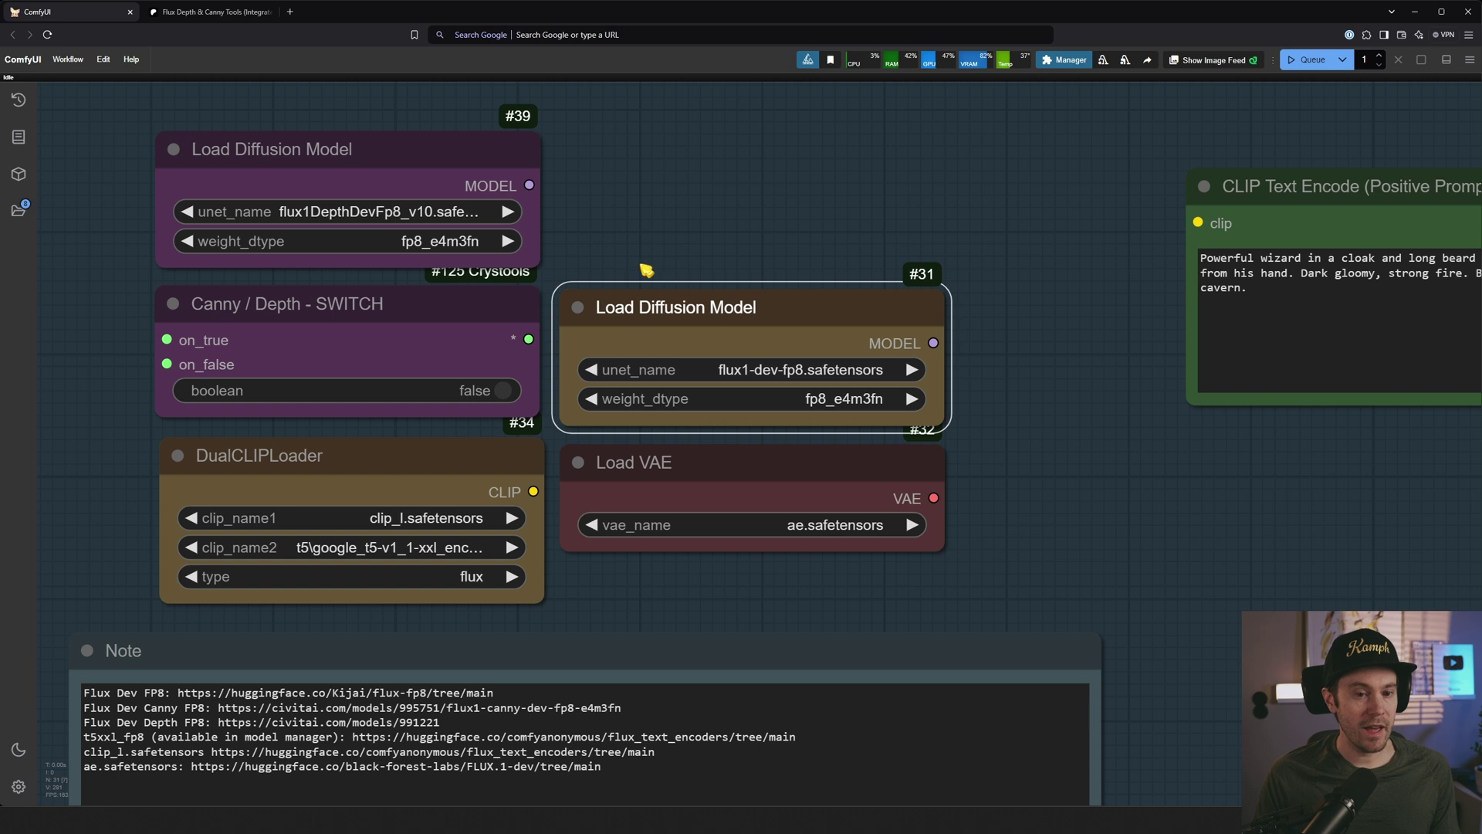
scroll(647, 270, "down", 1)
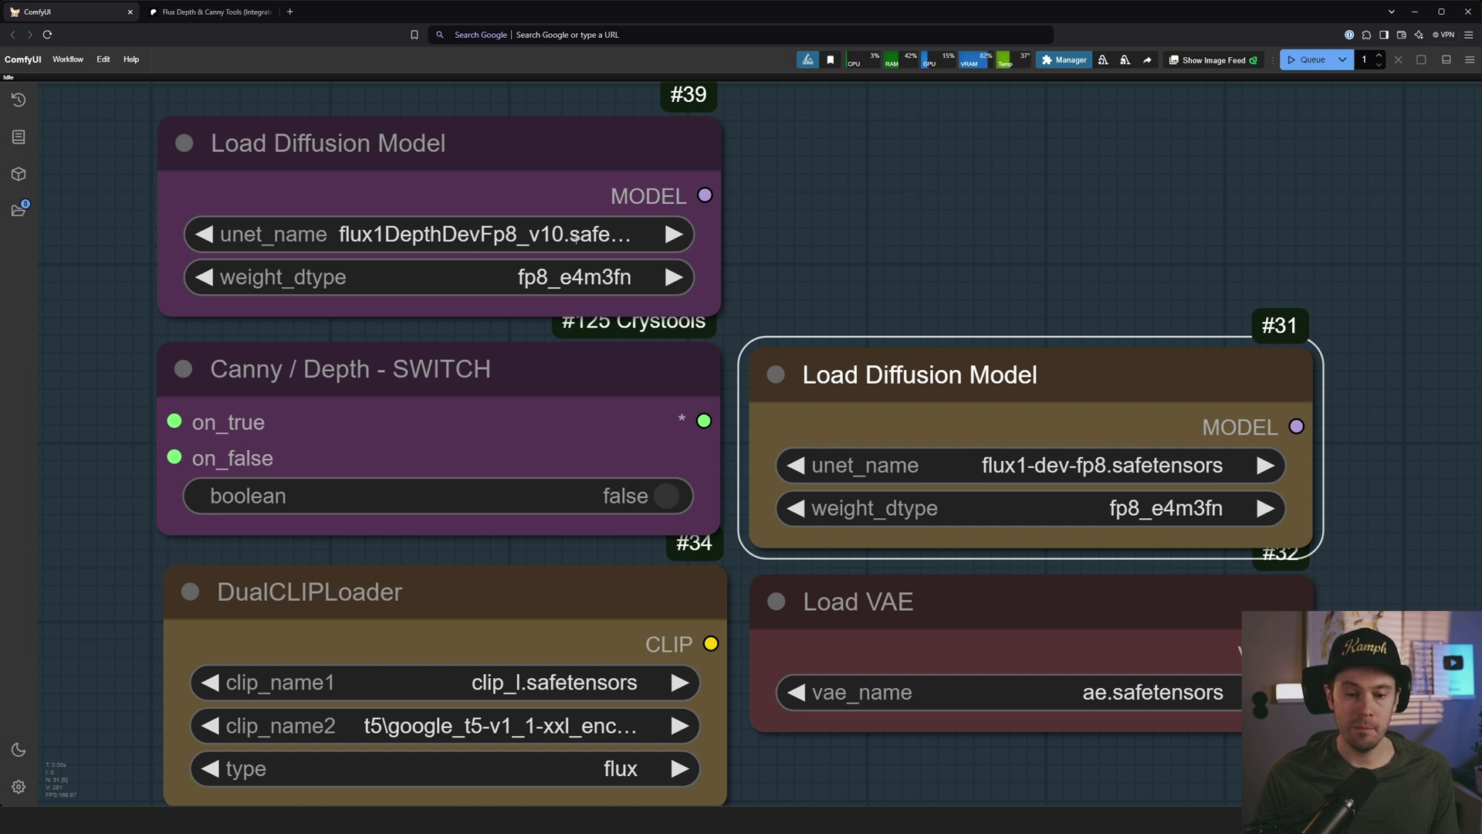
scroll(995, 281, "down", 10)
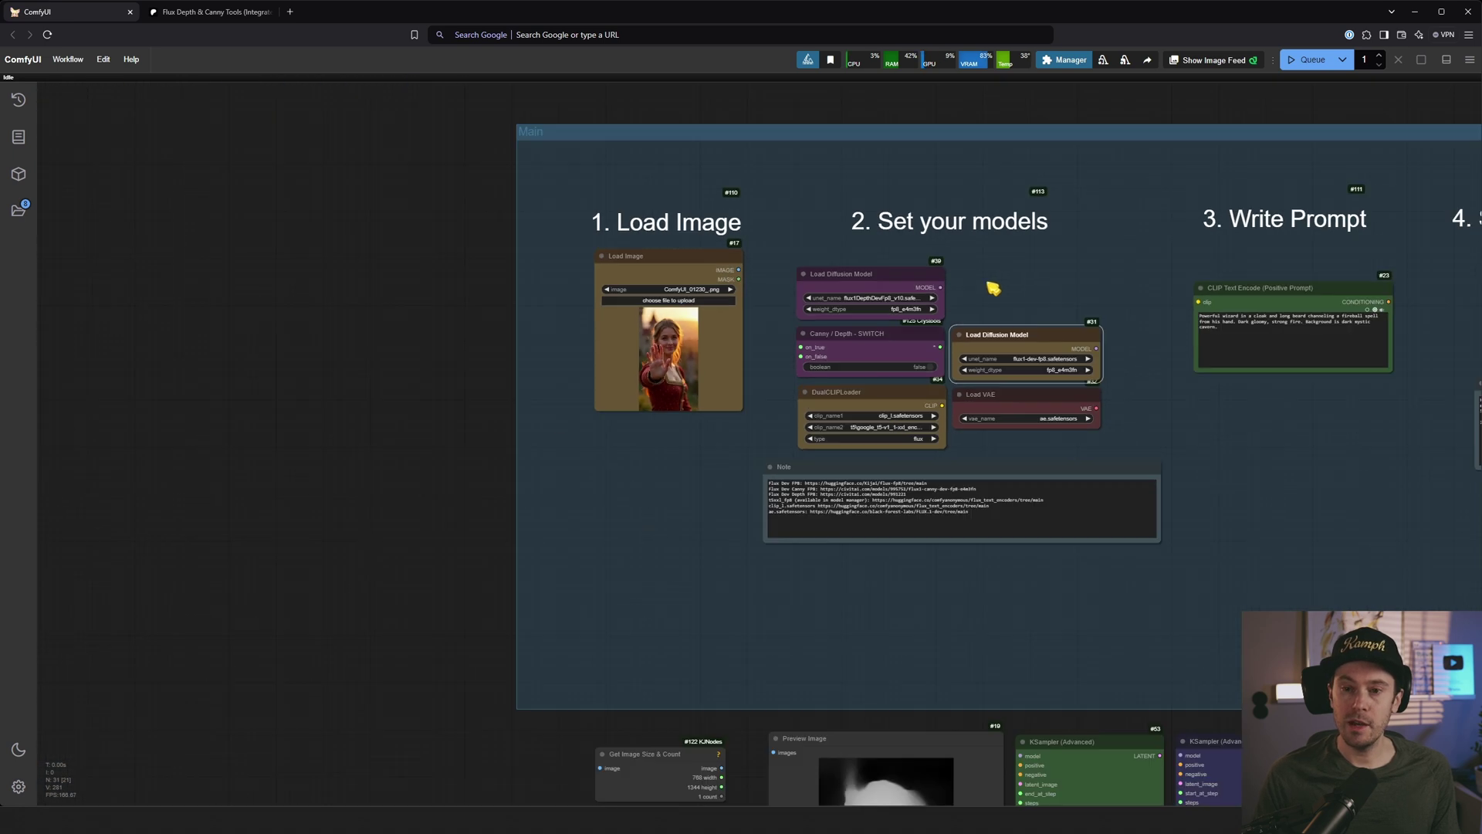
left_click_drag(1368, 116, 652, 136)
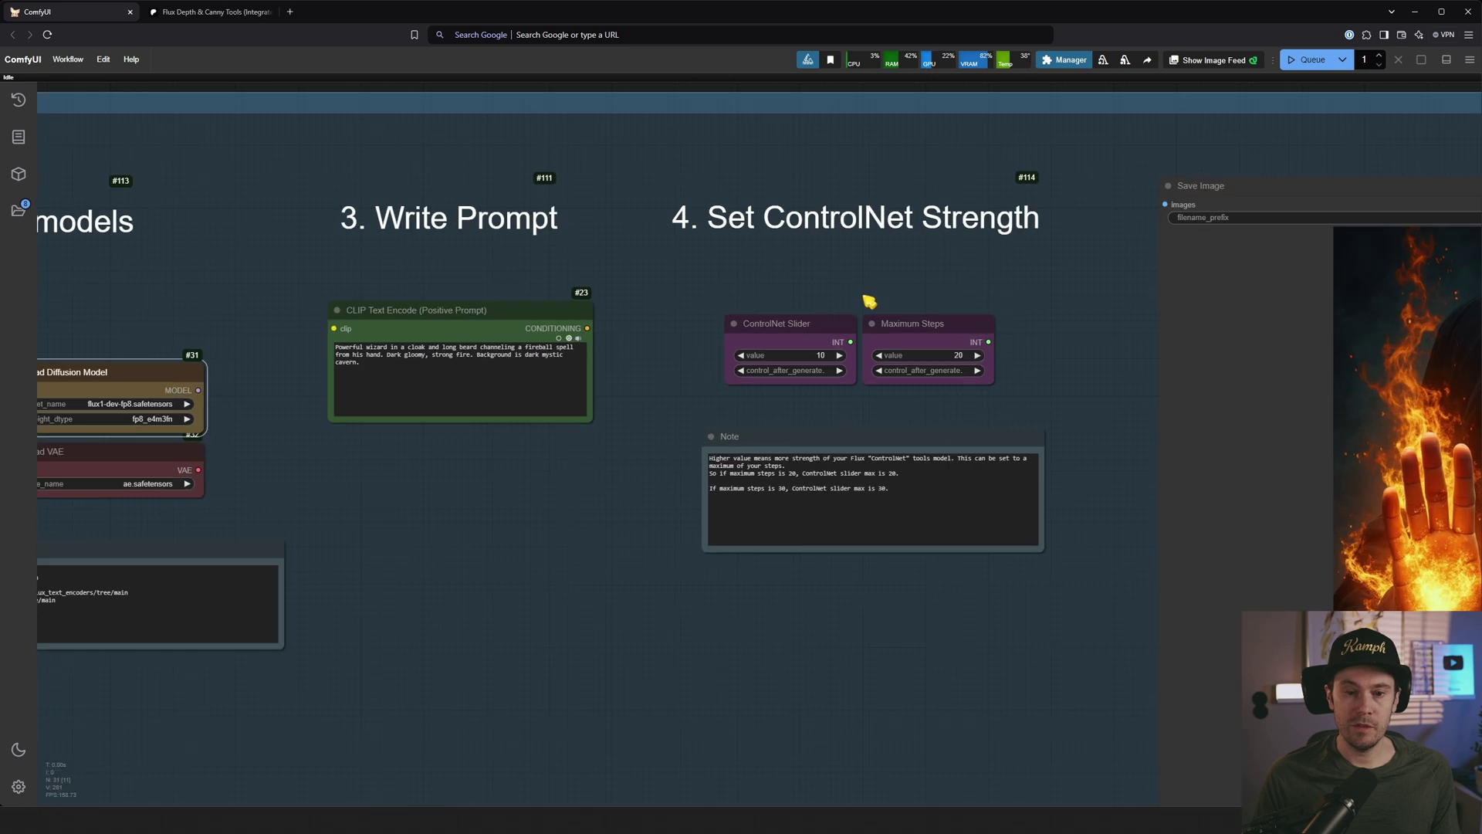
scroll(869, 301, "up", 8)
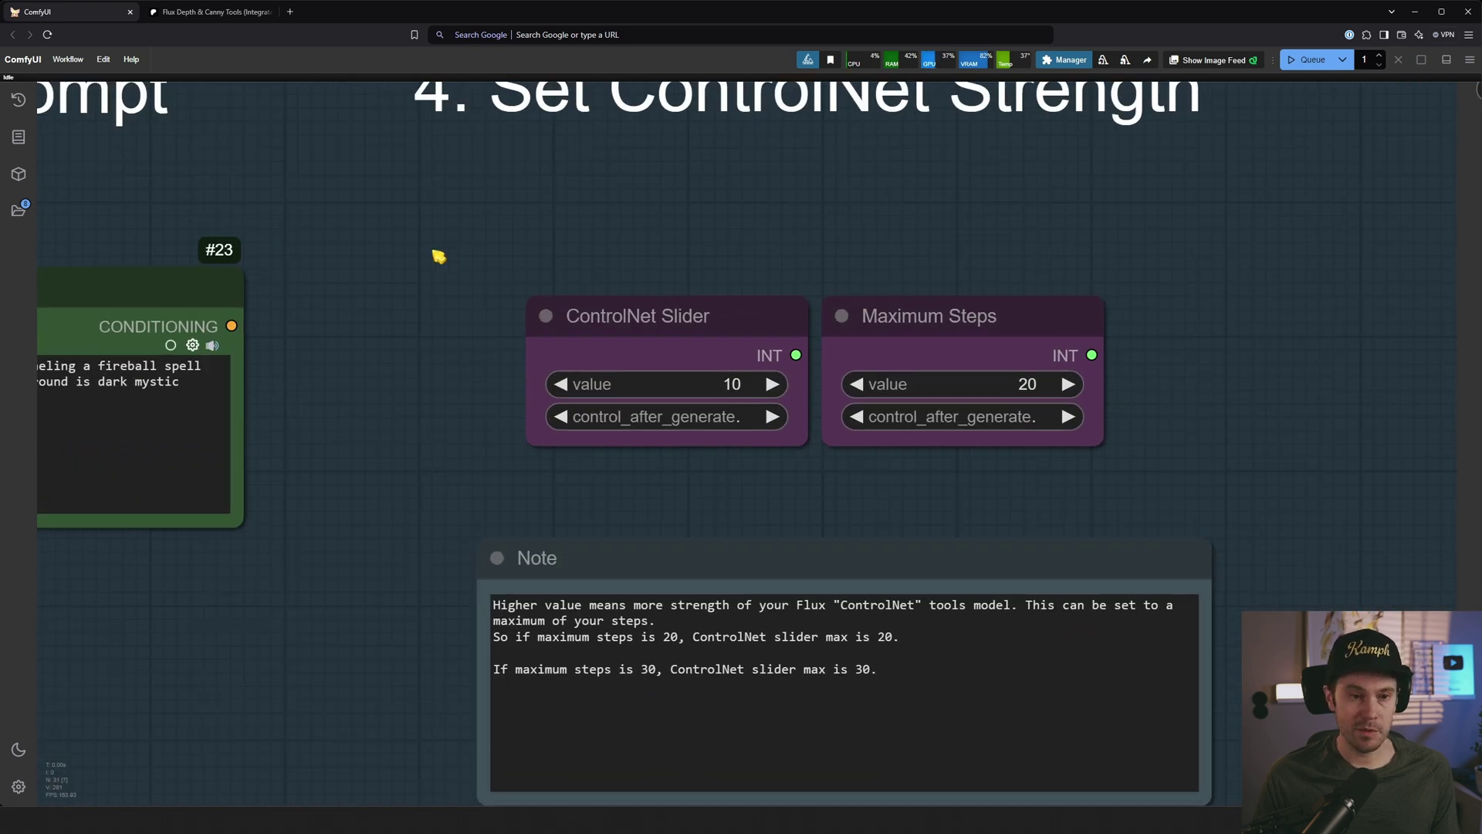
scroll(423, 245, "down", 9)
left_click_drag(291, 109, 783, 118)
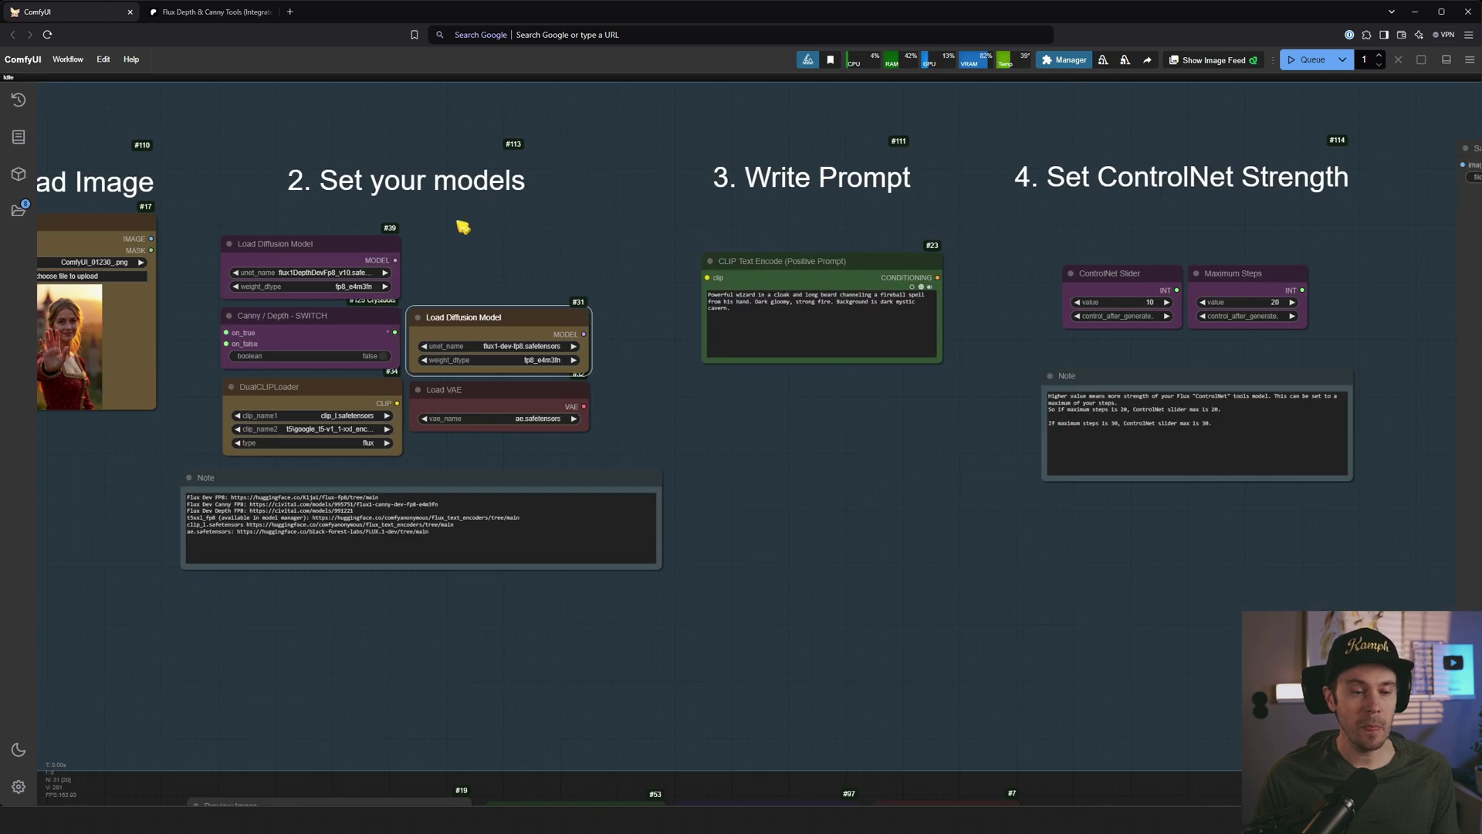
scroll(368, 256, "up", 7)
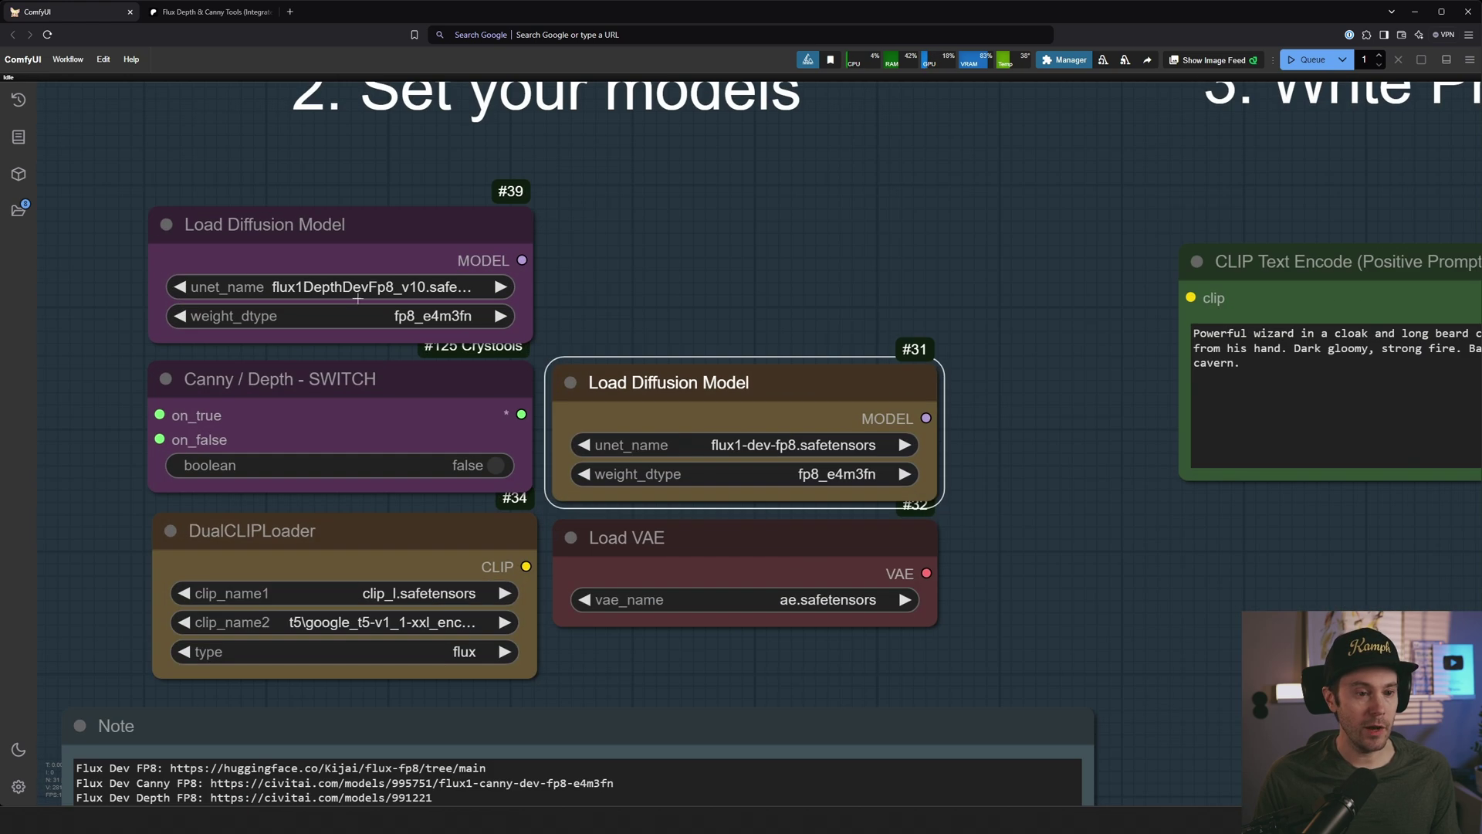
scroll(741, 366, "down", 2)
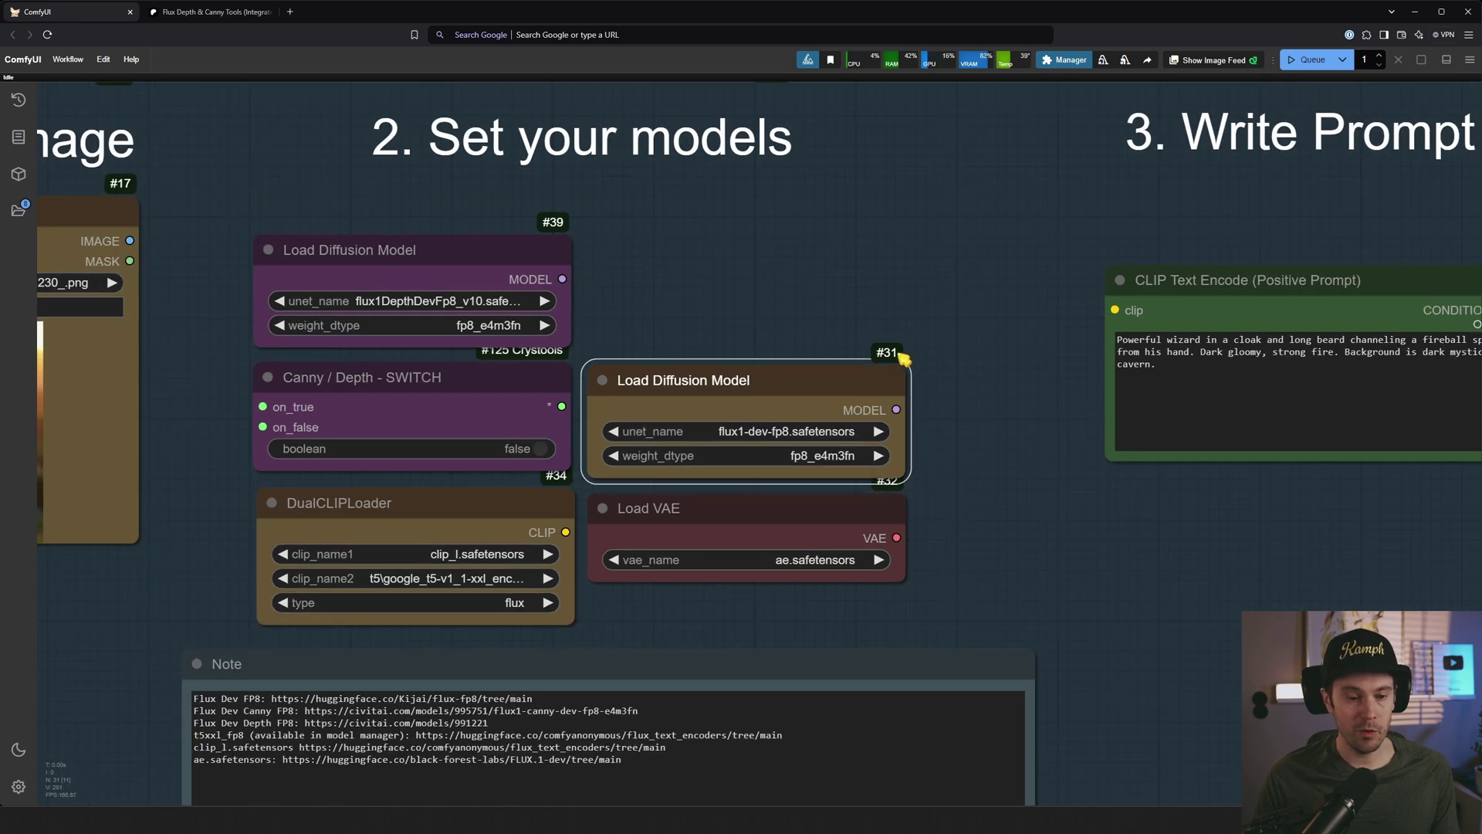
scroll(898, 356, "down", 5)
left_click_drag(1256, 100, 355, 159)
scroll(531, 326, "up", 3)
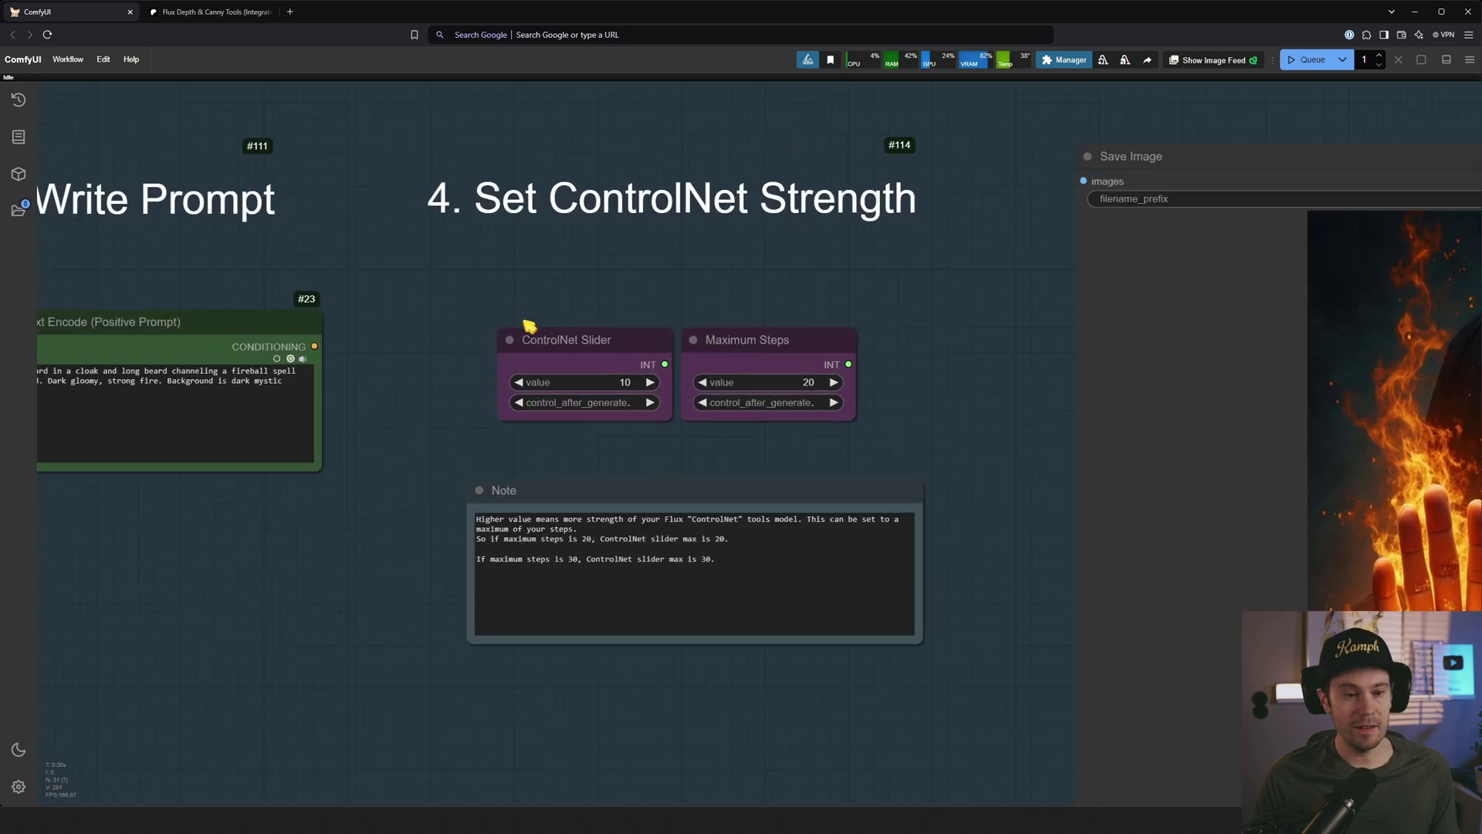
scroll(531, 326, "up", 3)
scroll(381, 424, "down", 6)
scroll(214, 258, "down", 1)
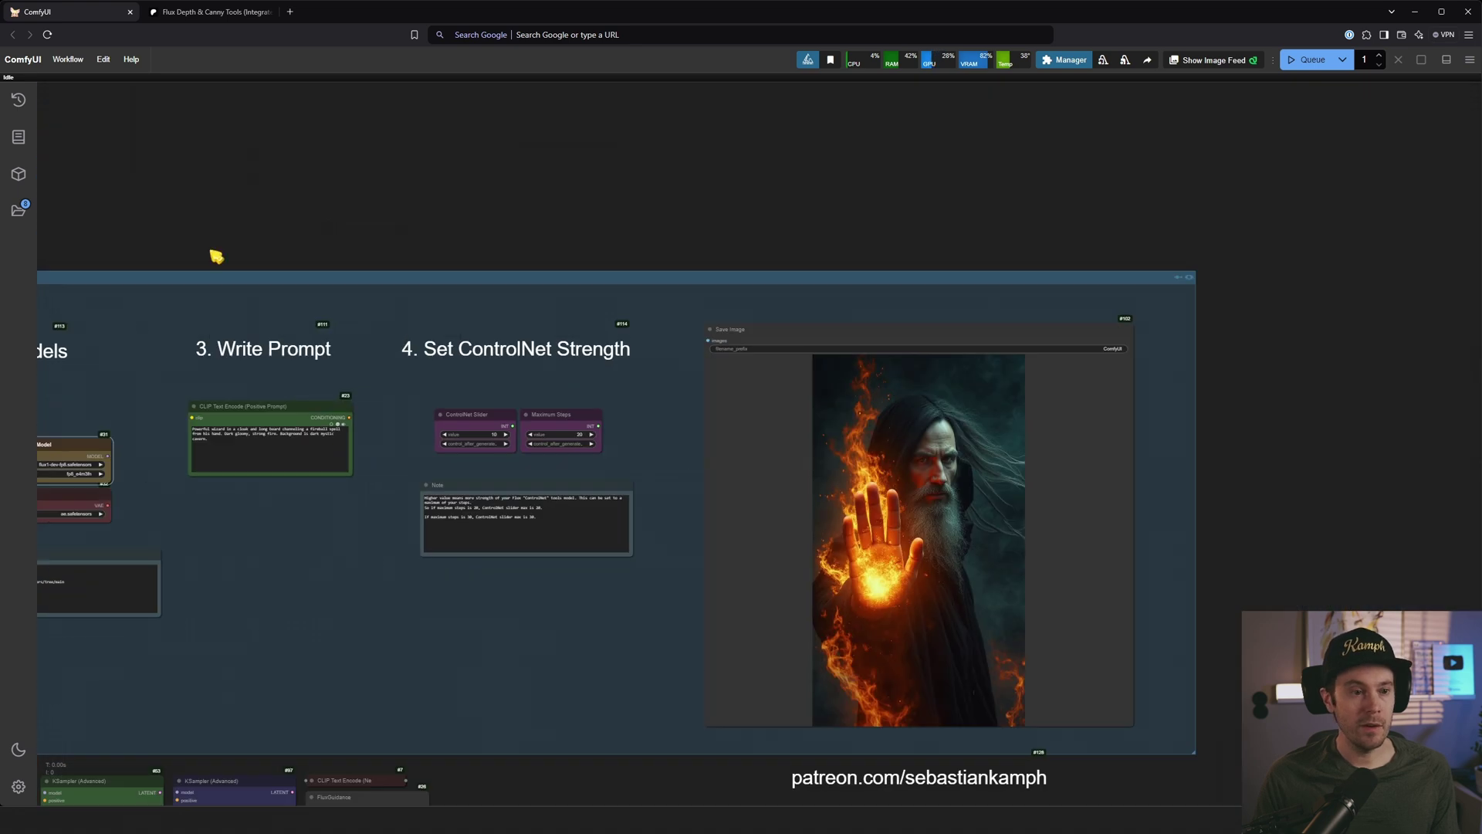
scroll(846, 649, "down", 4)
left_click_drag(846, 649, 904, 604)
scroll(599, 612, "up", 4)
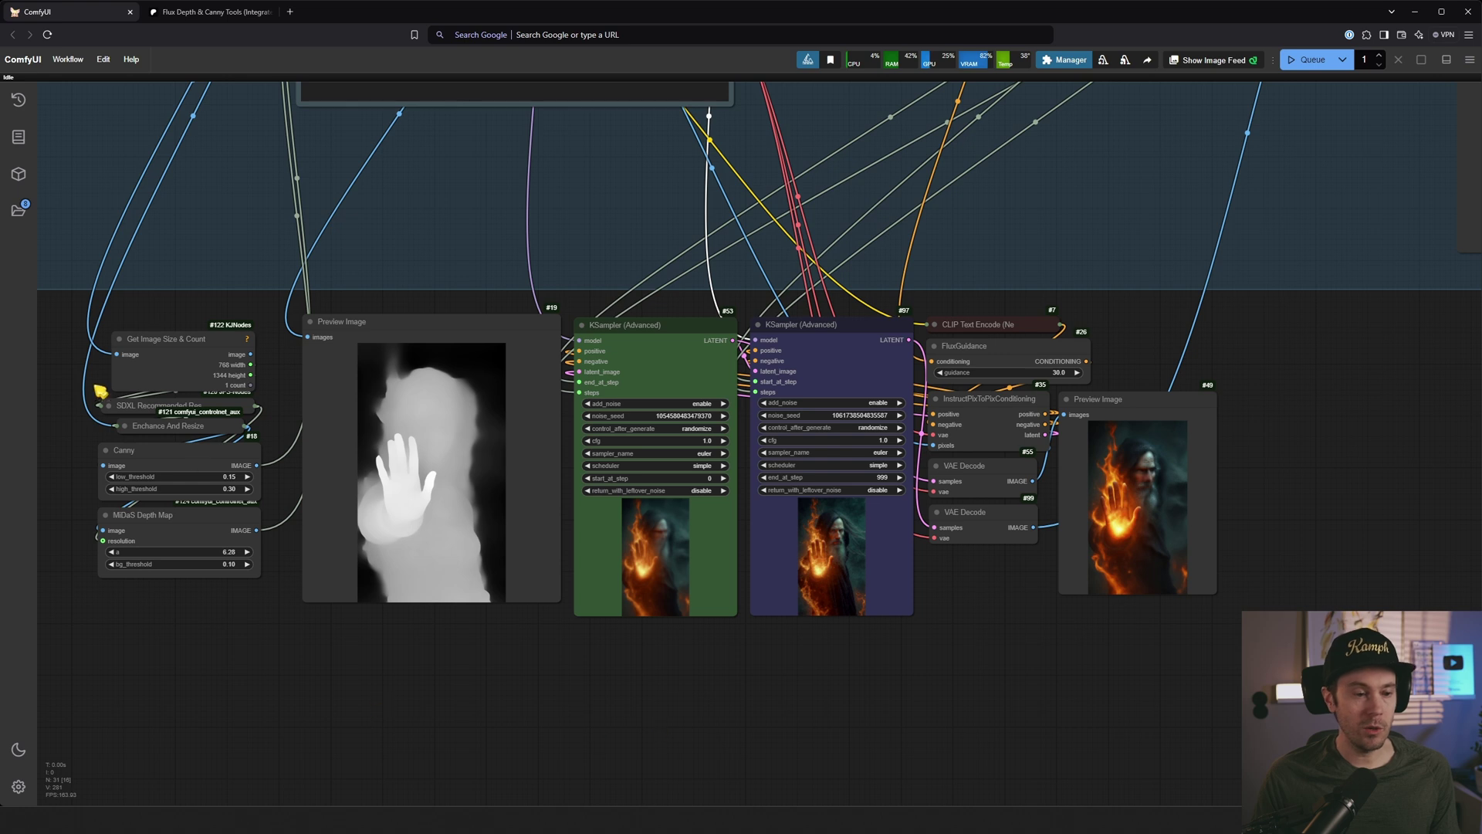
left_click_drag(61, 338, 167, 697)
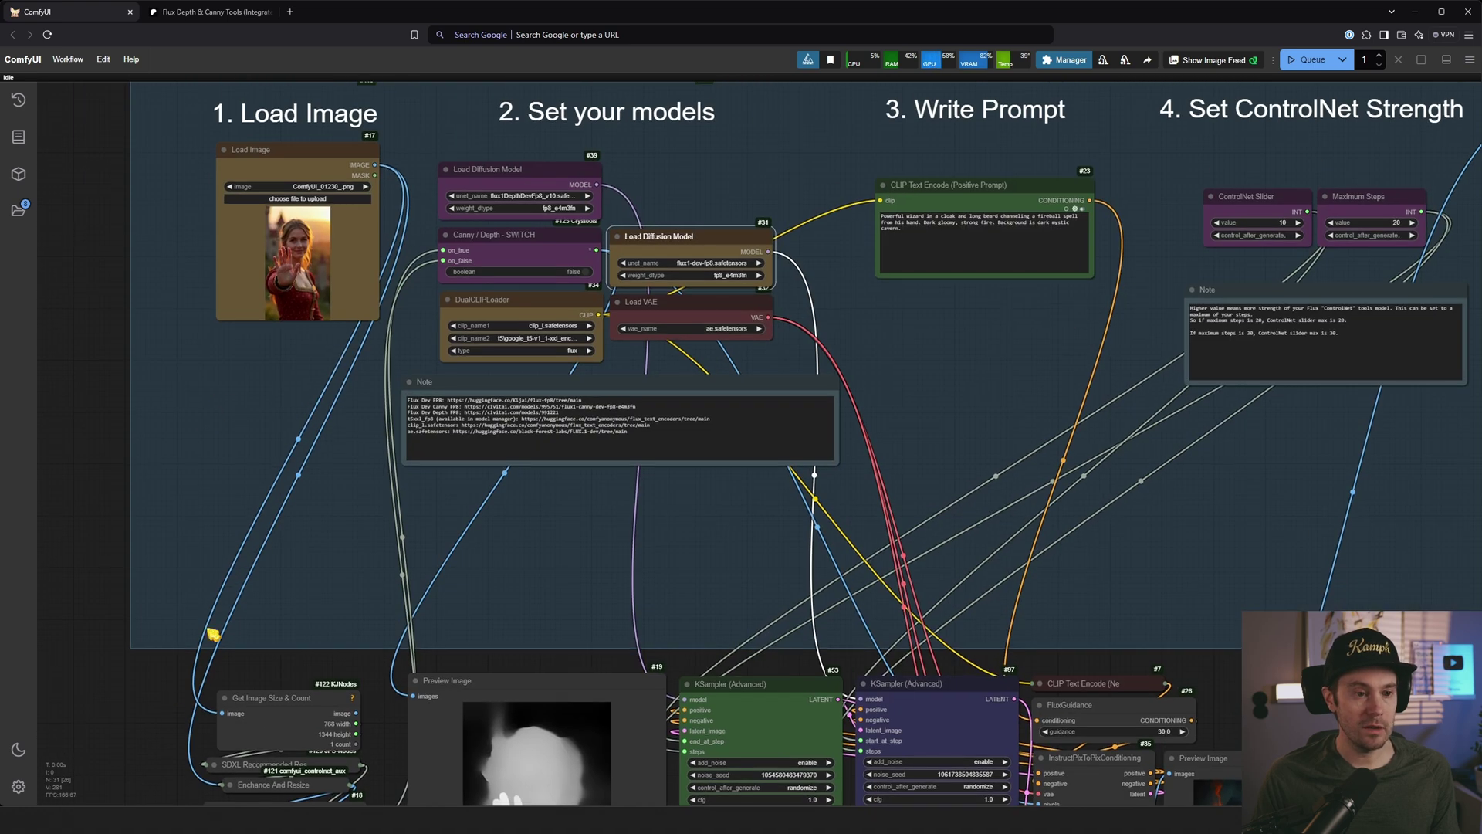
left_click_drag(215, 653, 211, 523)
scroll(281, 480, "up", 4)
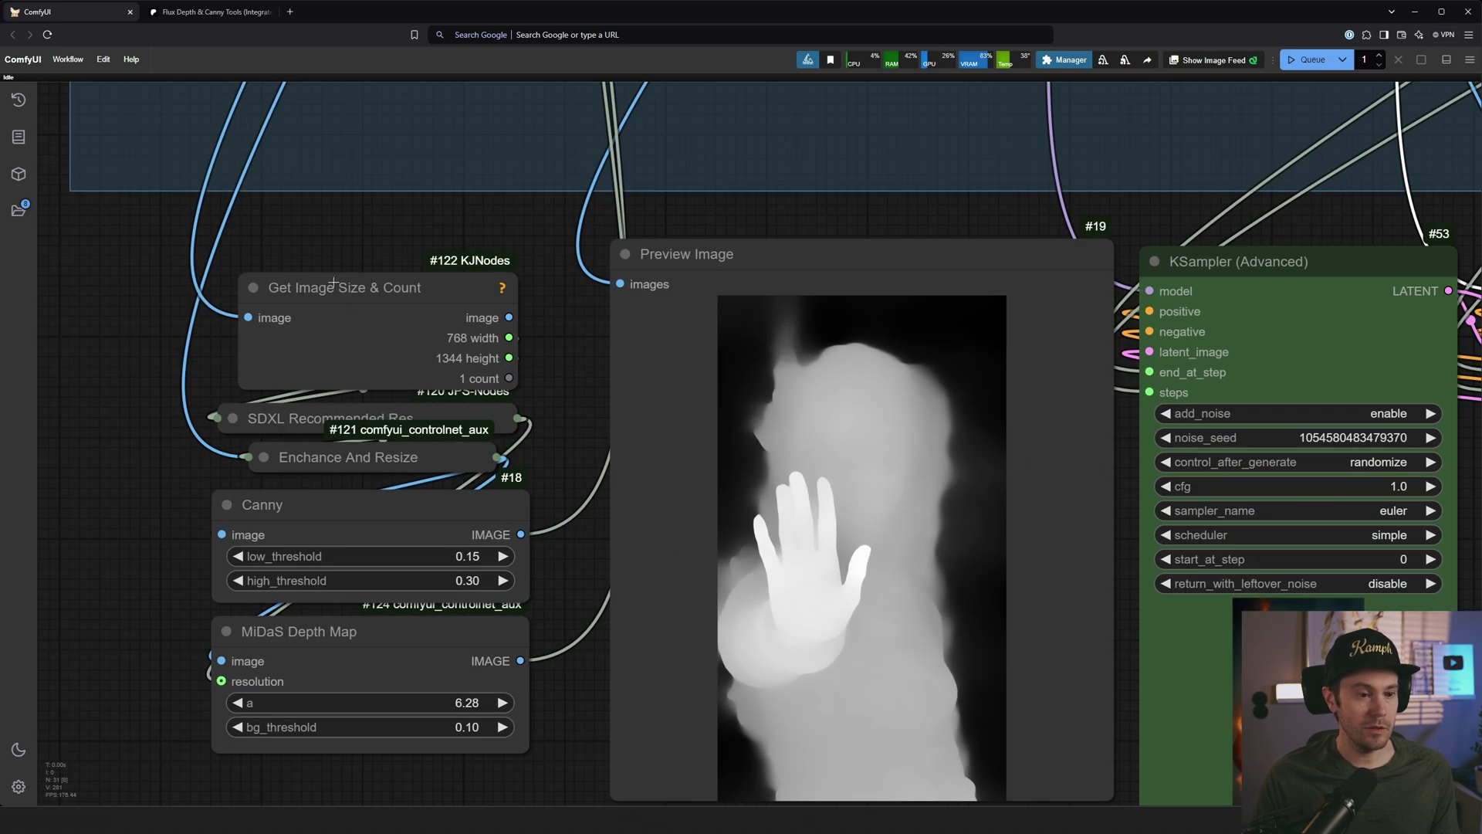
scroll(564, 393, "up", 3)
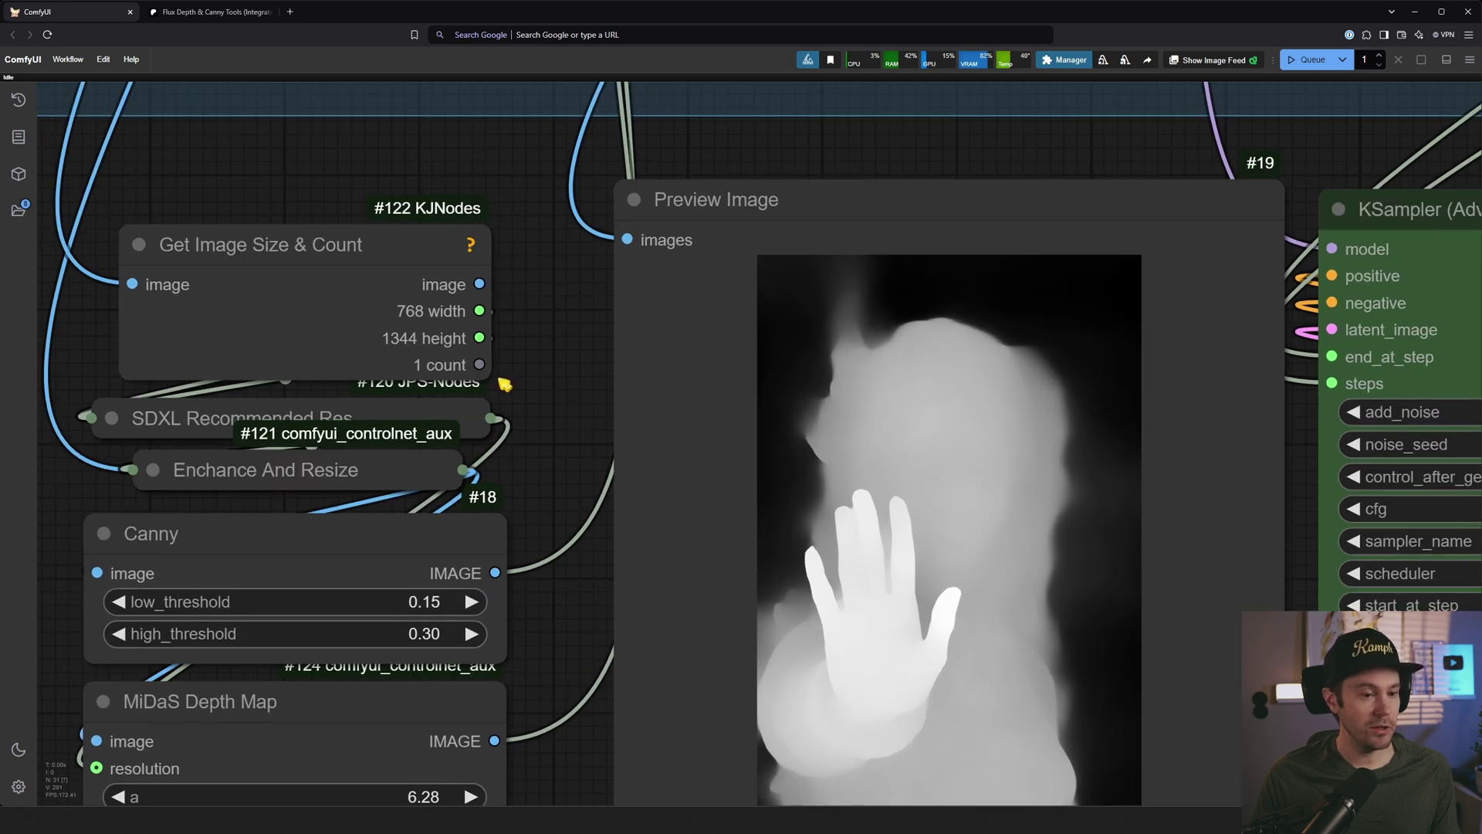
left_click_drag(541, 480, 633, 303)
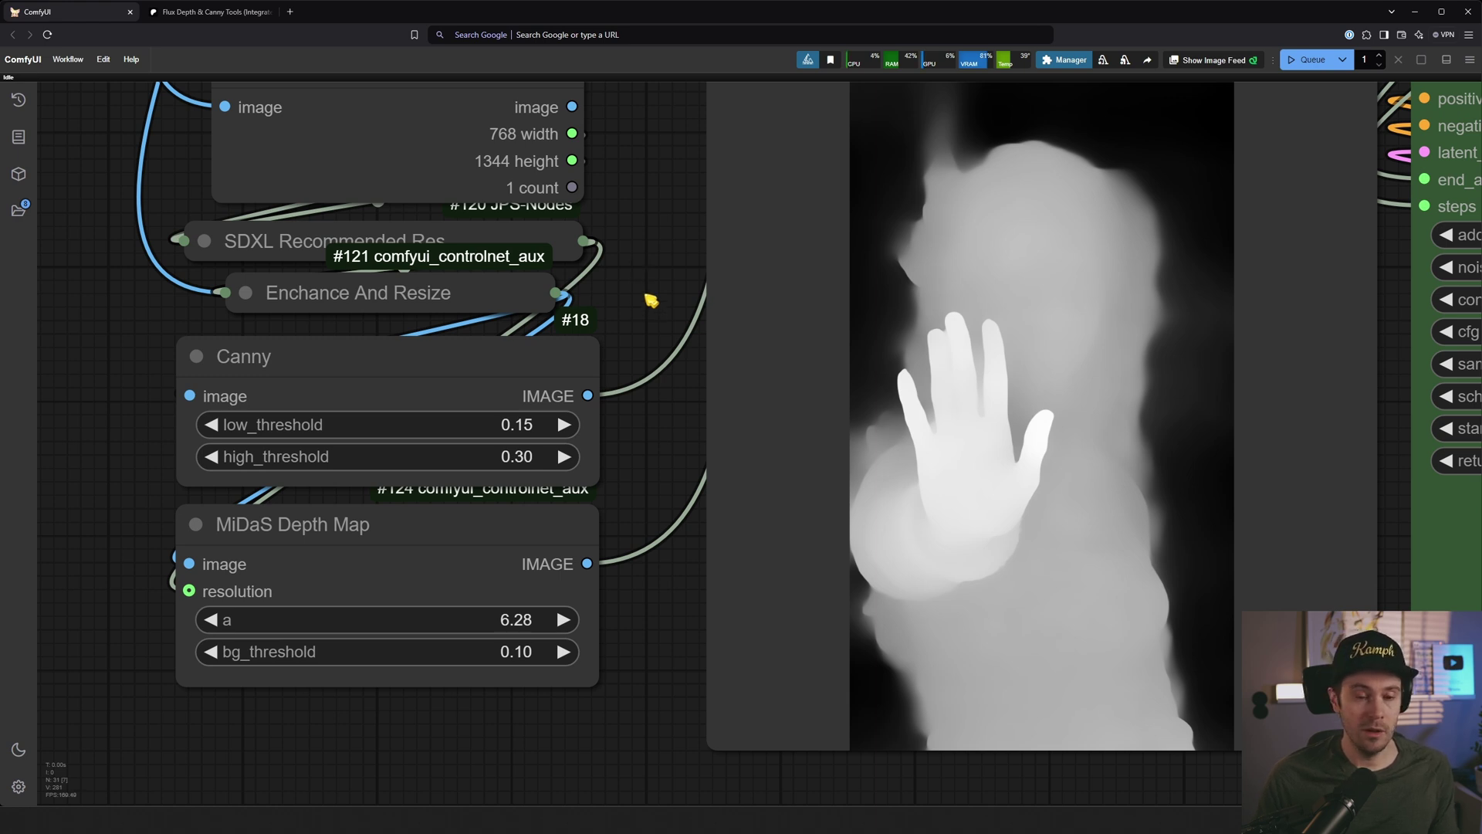
scroll(651, 300, "down", 5)
scroll(299, 221, "up", 10)
scroll(478, 301, "up", 5)
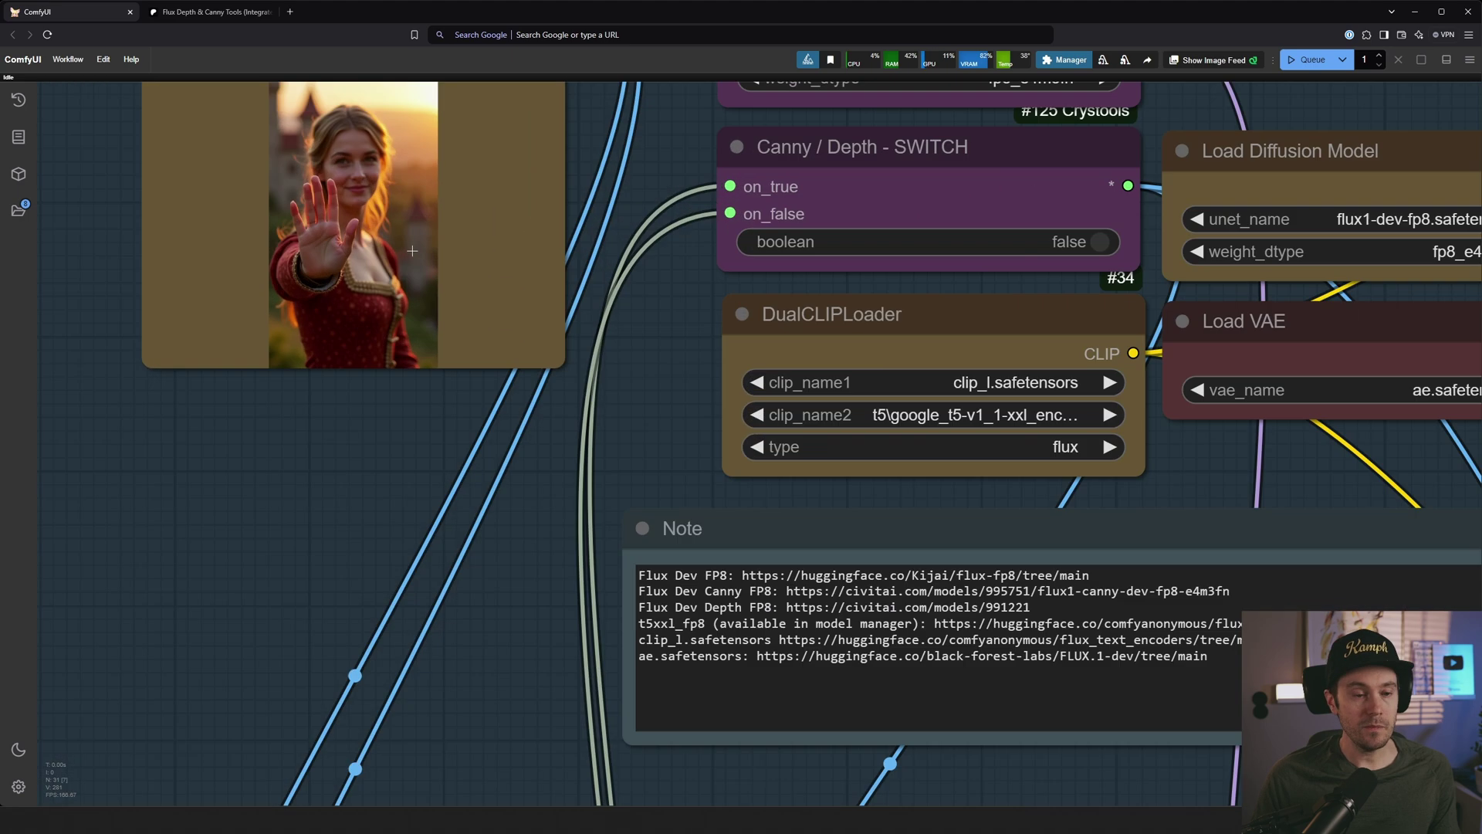
scroll(479, 301, "down", 4)
left_click_drag(1233, 367, 562, 414)
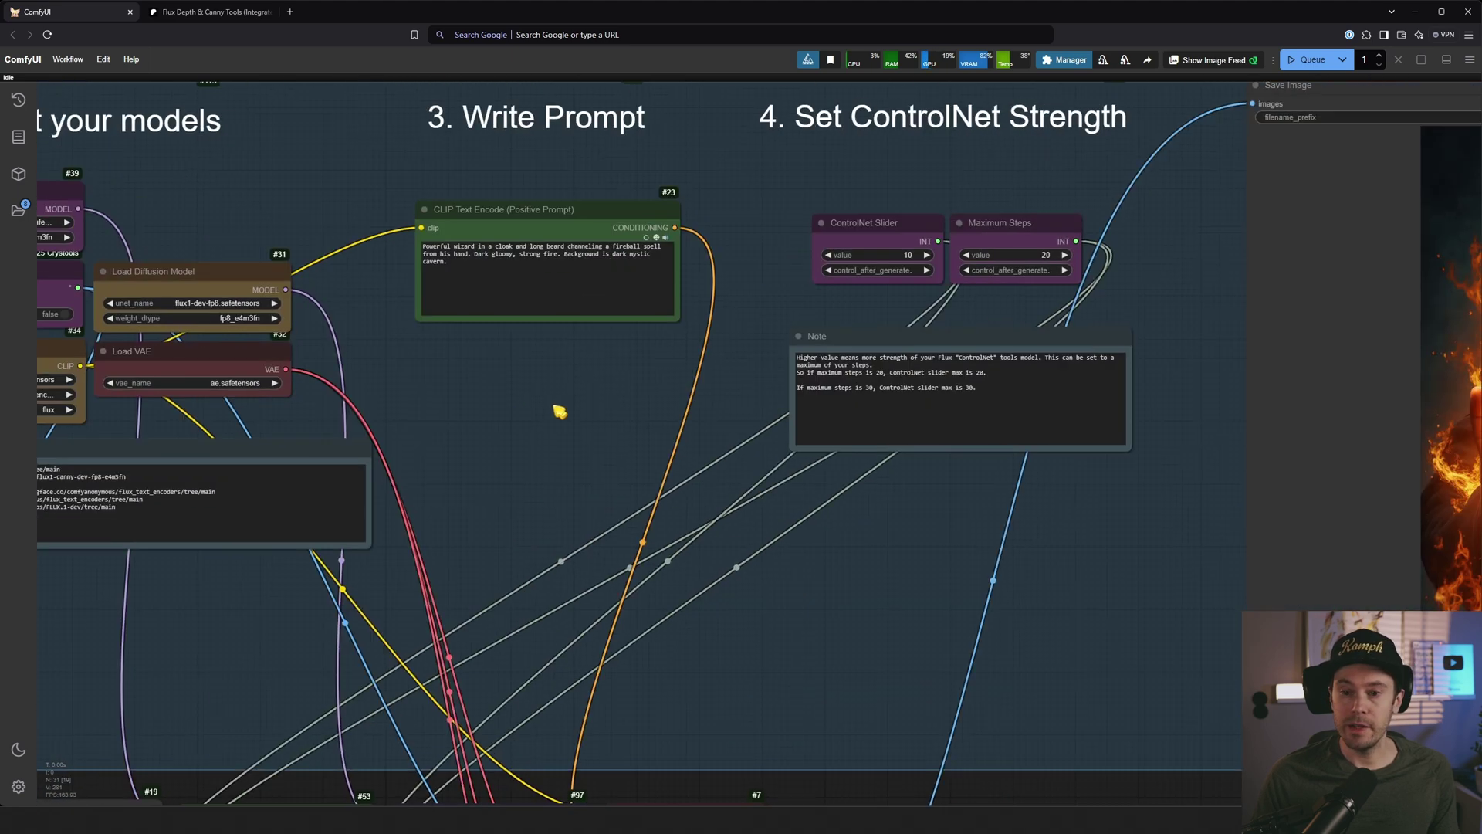
scroll(516, 482, "up", 2)
left_click_drag(1174, 522, 868, 507)
left_click_drag(167, 401, 830, 330)
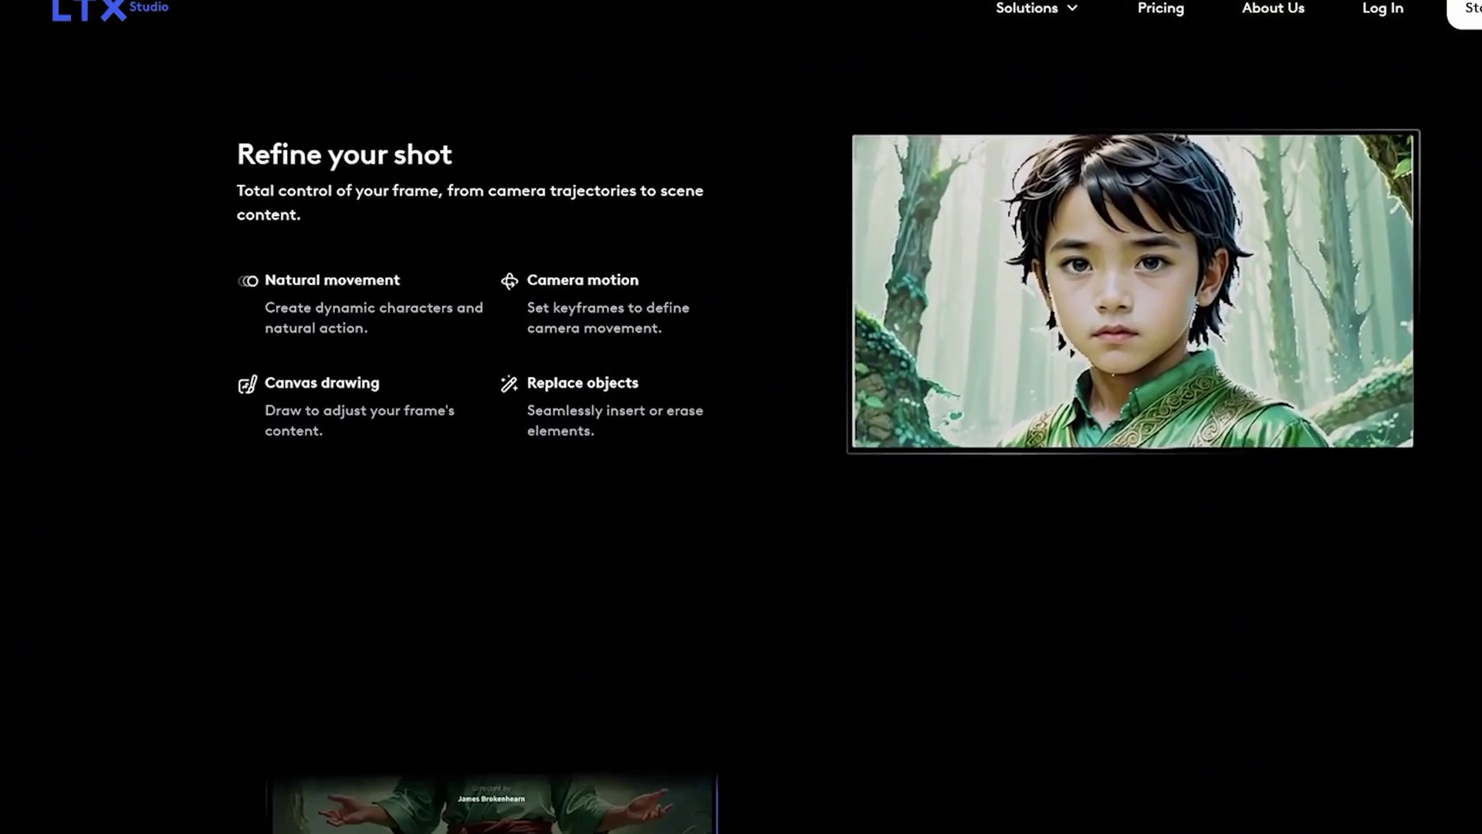
scroll(741, 417, "down", 10)
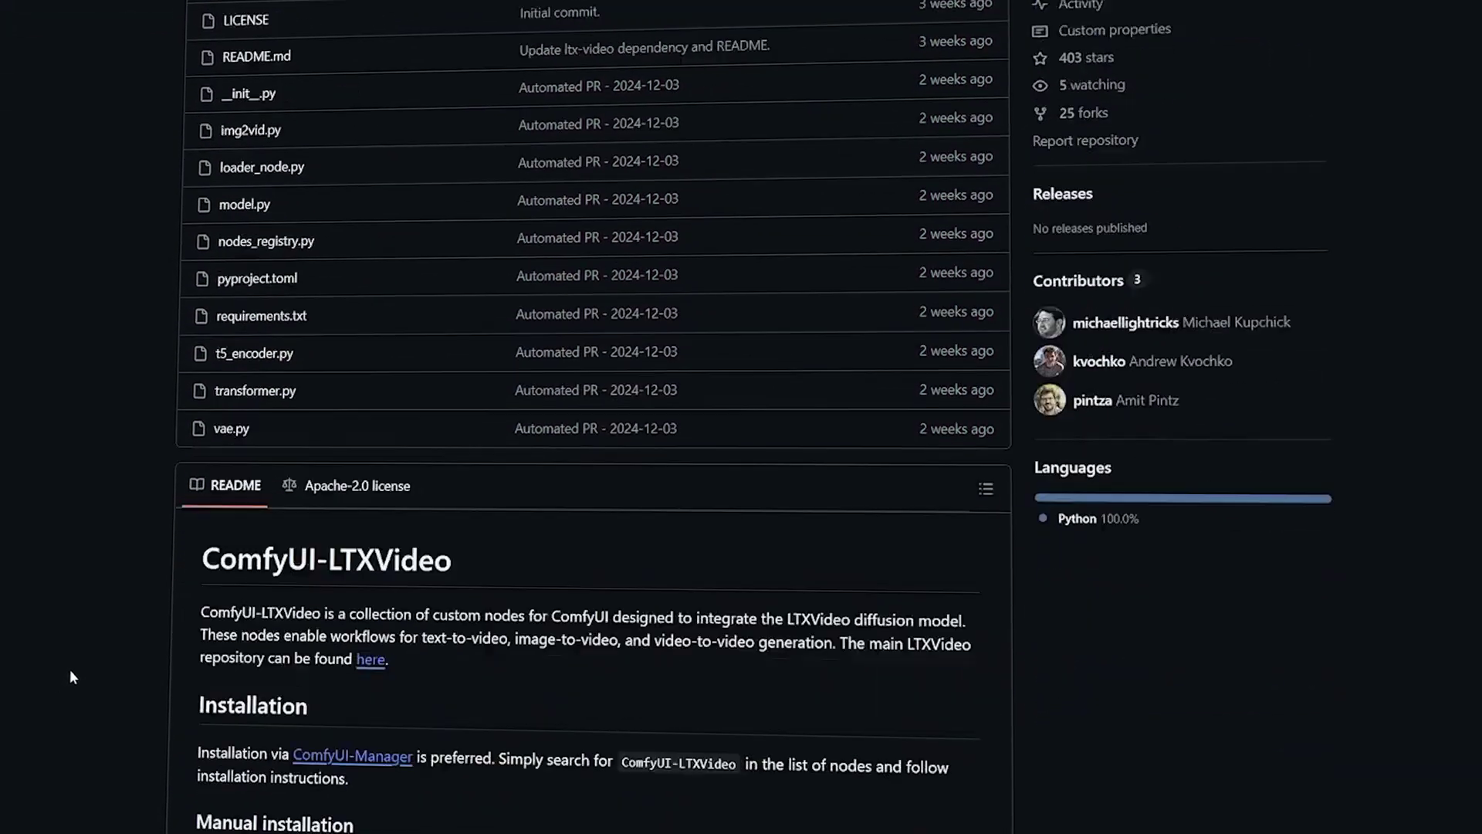
mouse_move(461, 135)
left_mouse_down()
mouse_move(223, 158)
mouse_move(452, 139)
left_mouse_up()
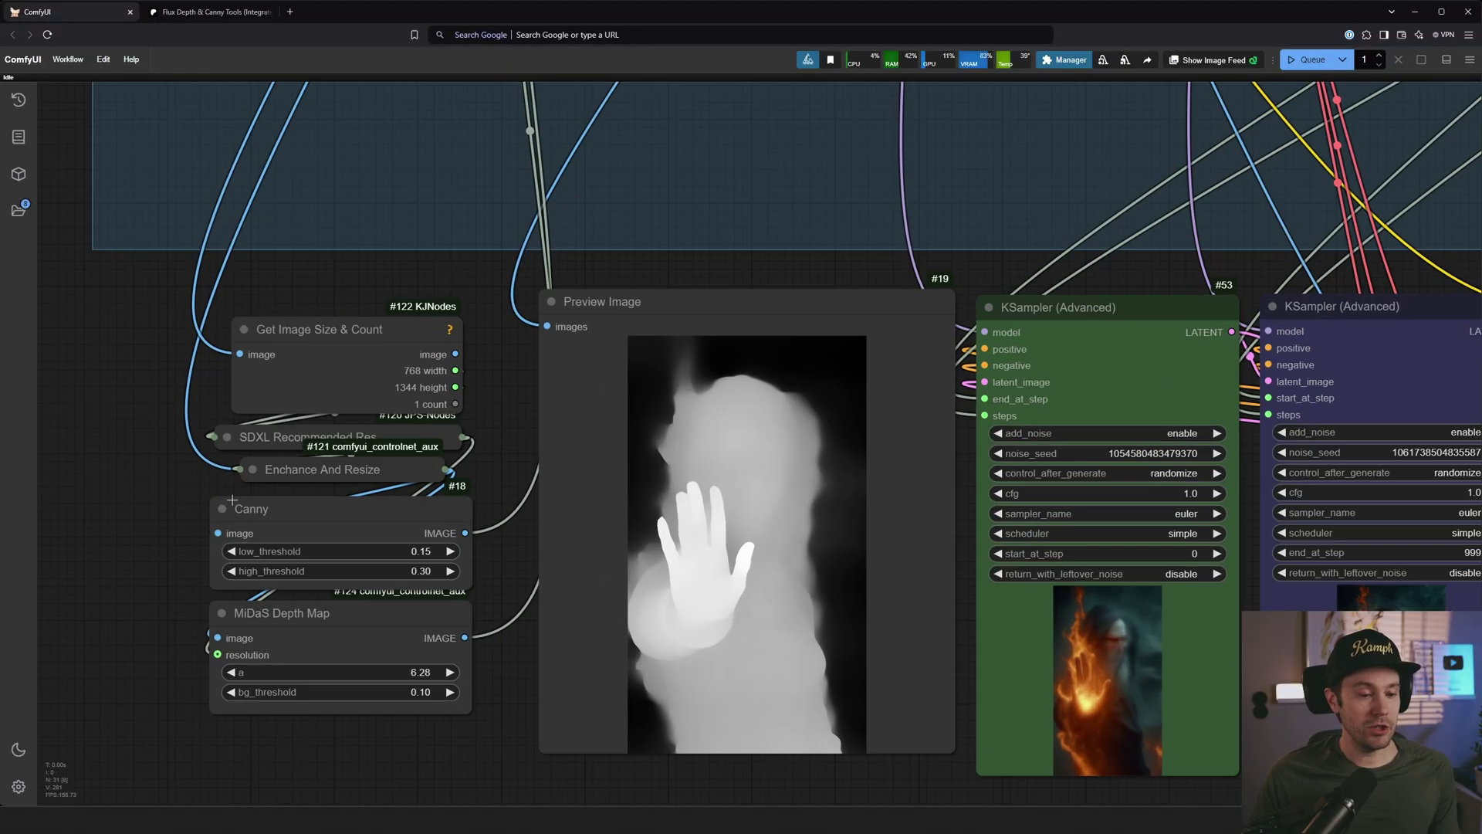
scroll(142, 569, "up", 4)
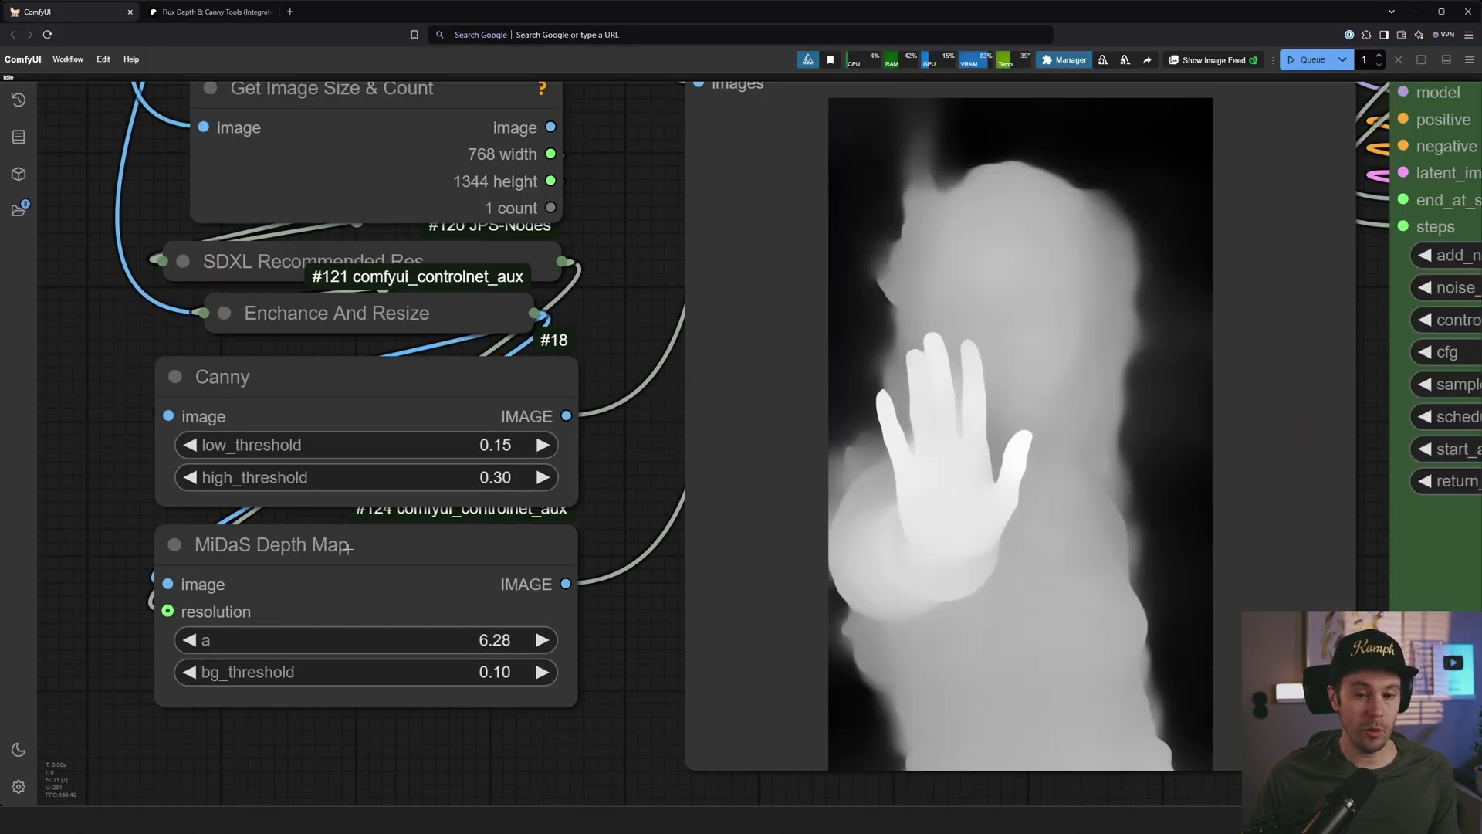
scroll(452, 563, "down", 3)
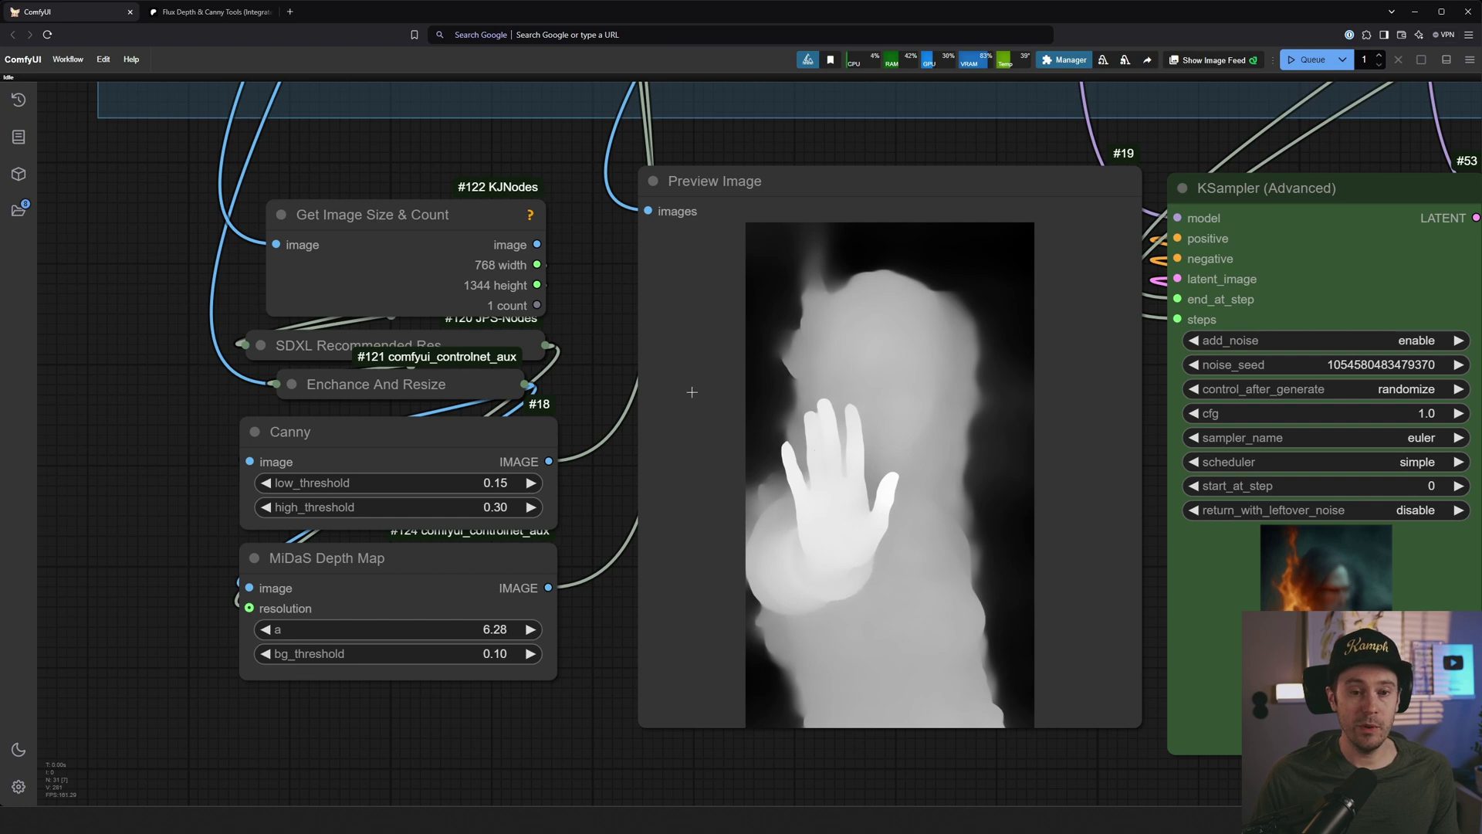
left_click_drag(635, 347, 526, 347)
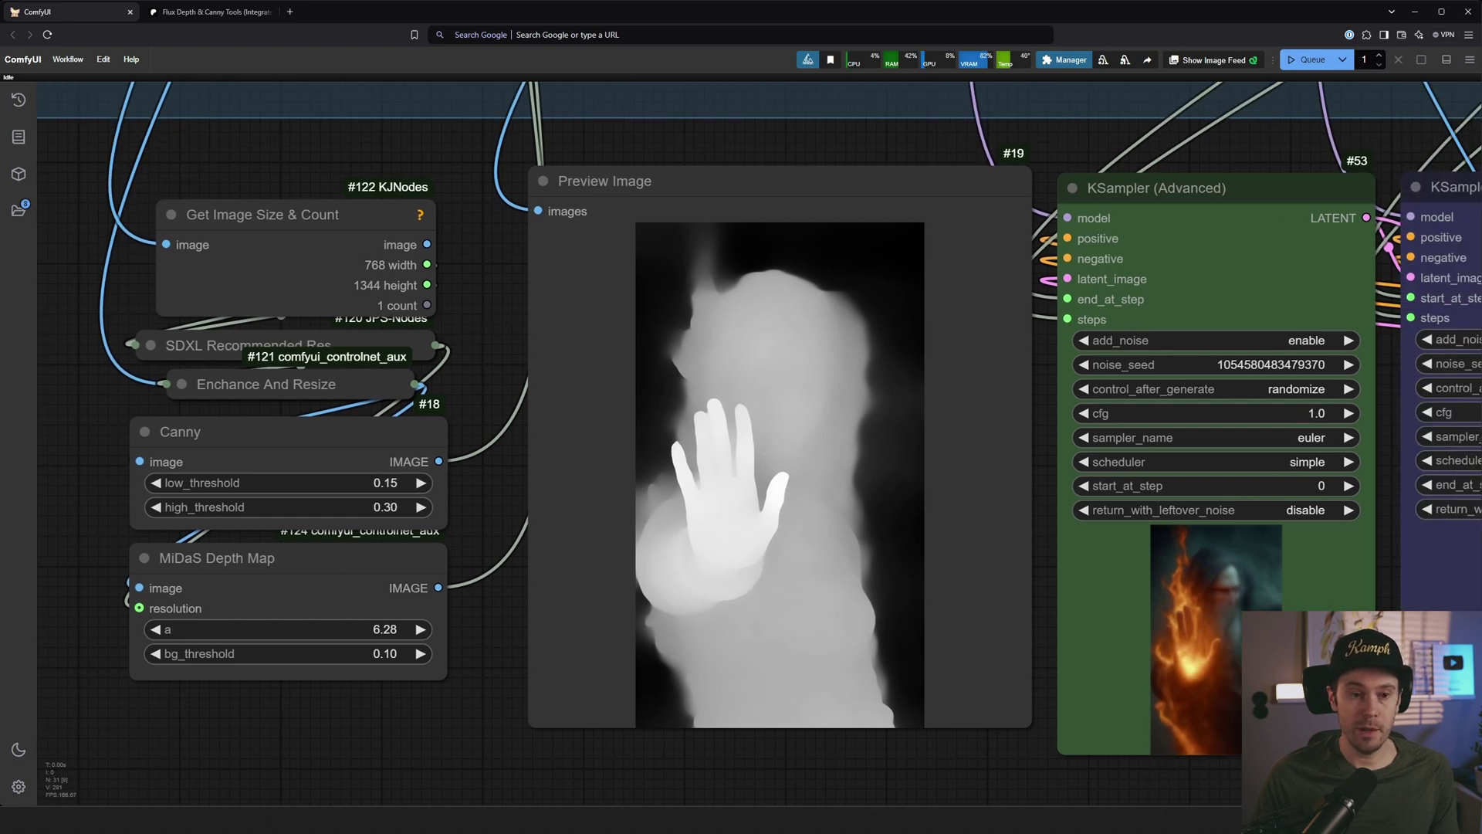
left_click_drag(1097, 168, 517, 155)
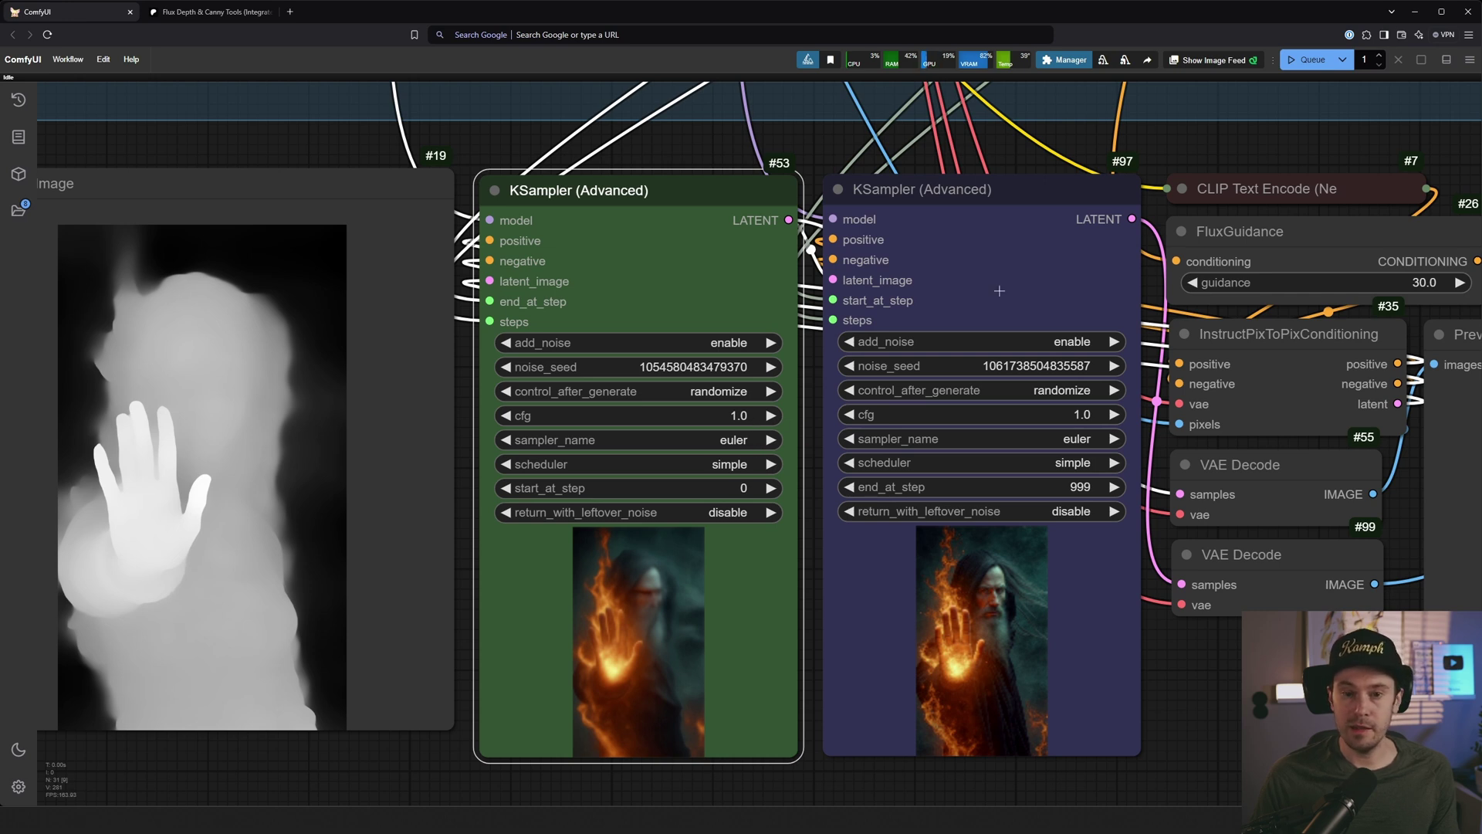
left_click(998, 291)
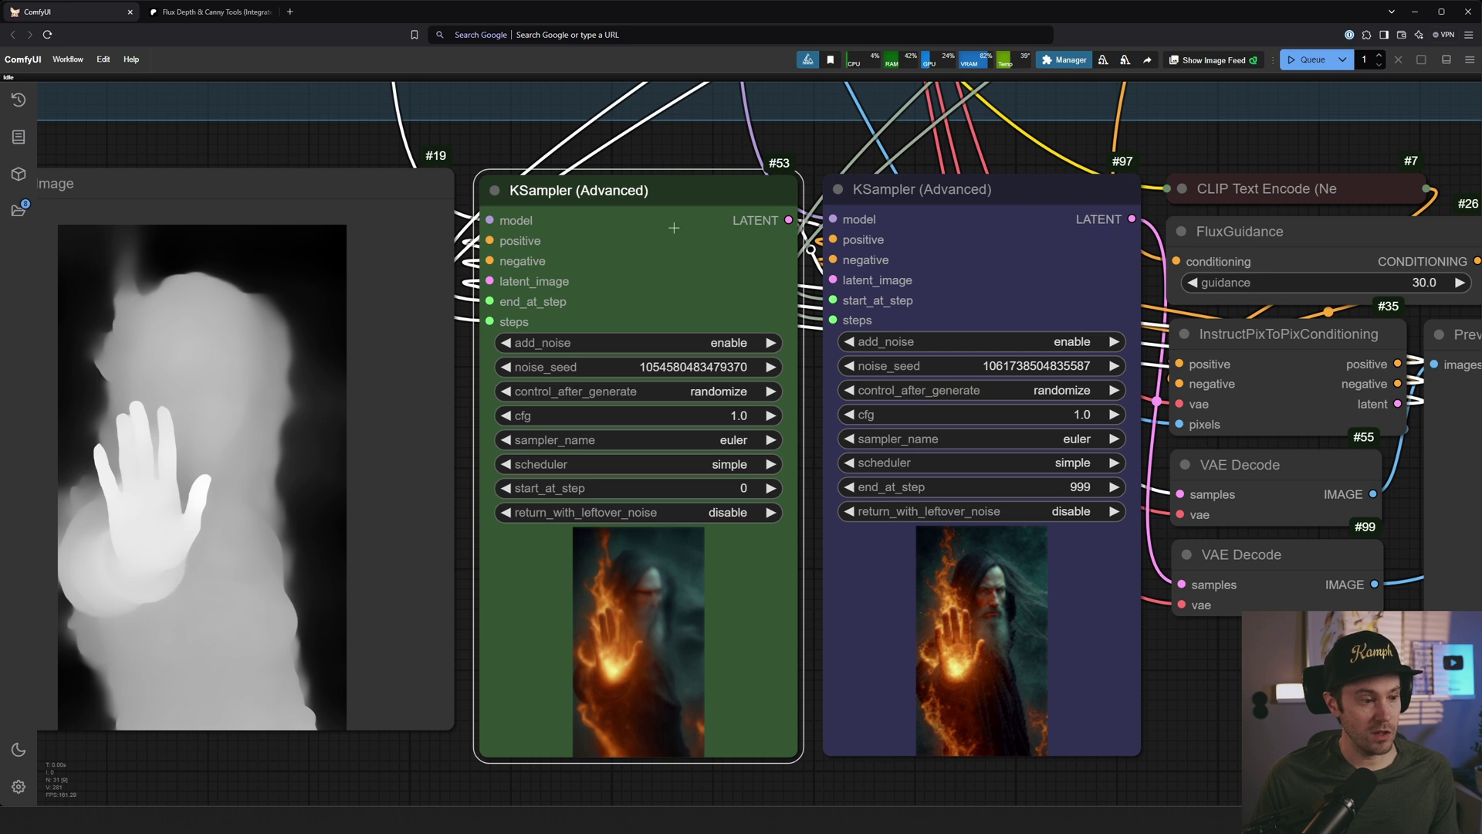
left_click(1044, 233)
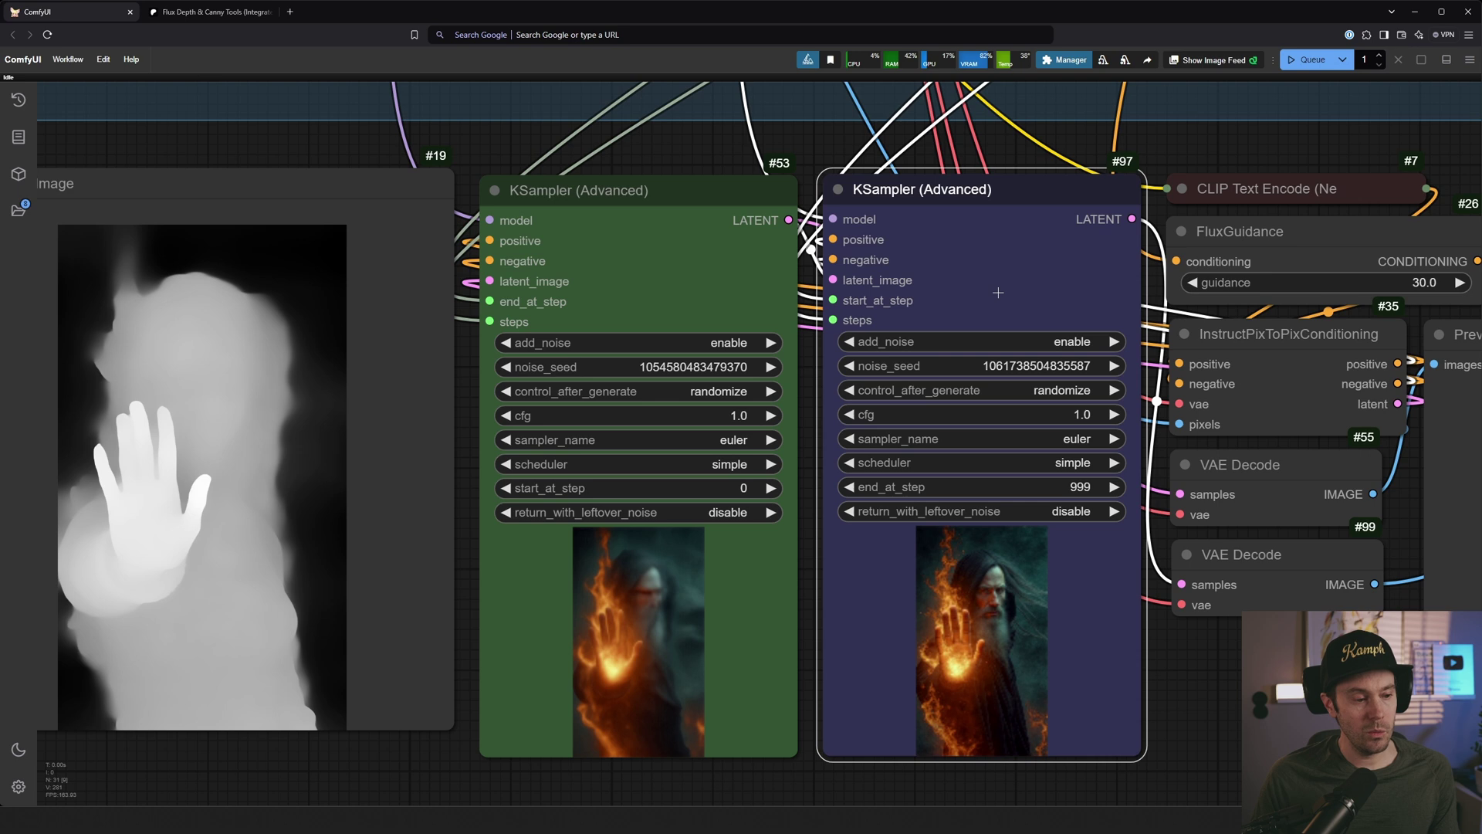
scroll(1134, 569, "down", 5)
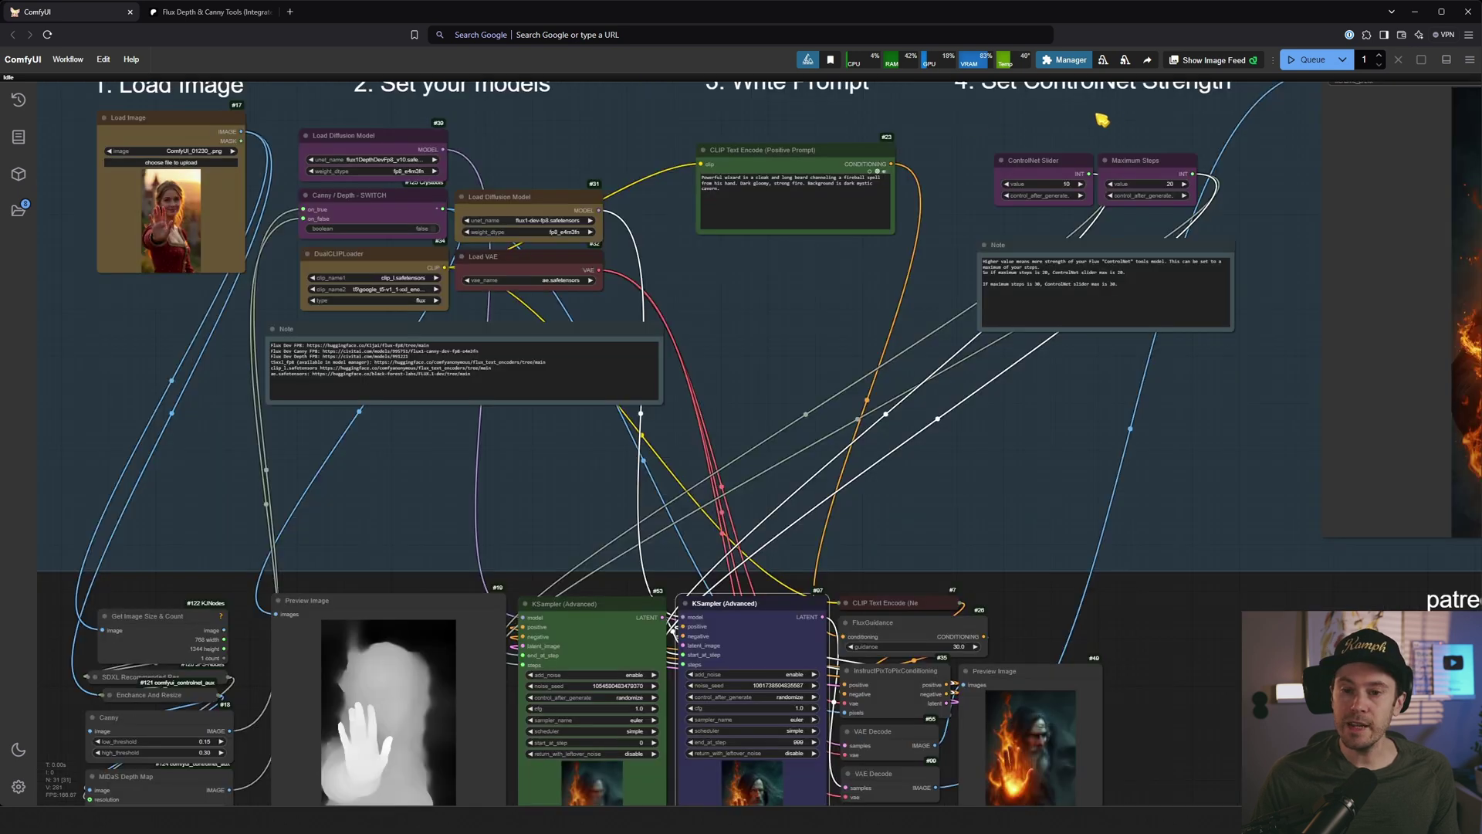
left_click_drag(1113, 116, 801, 244)
scroll(801, 244, "up", 9)
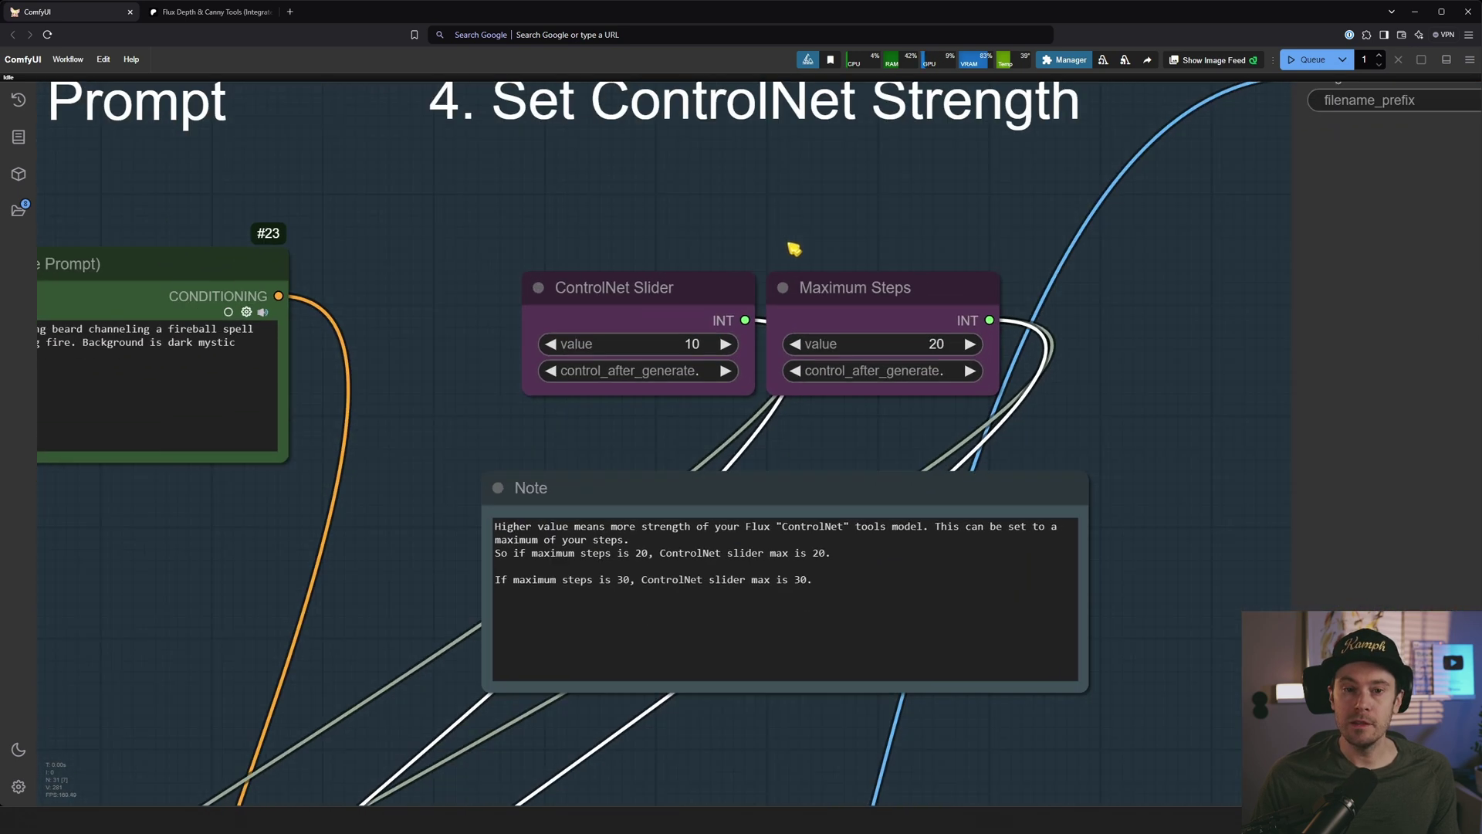
scroll(782, 284, "left", 5)
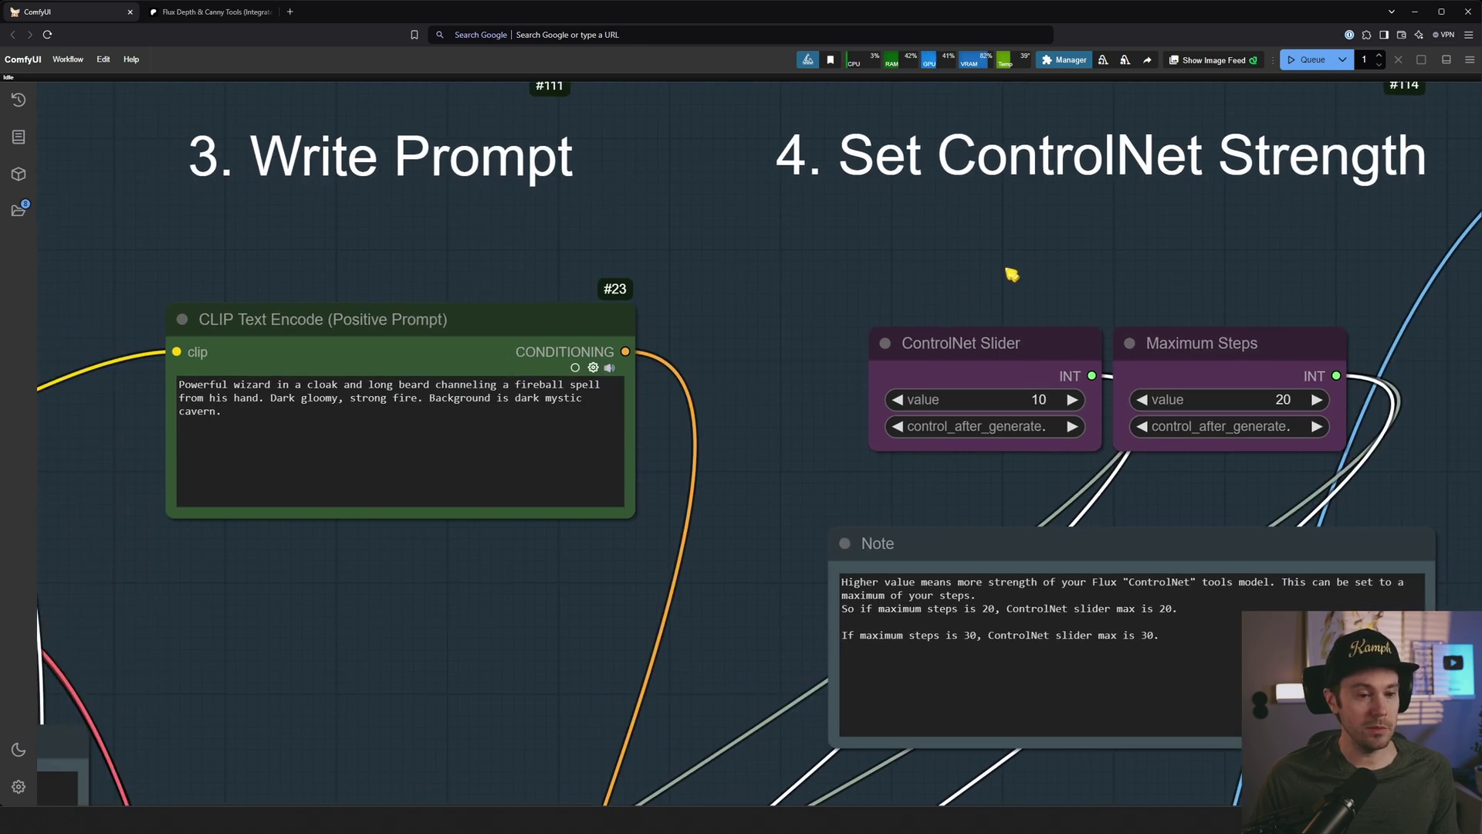
scroll(803, 297, "right", 5)
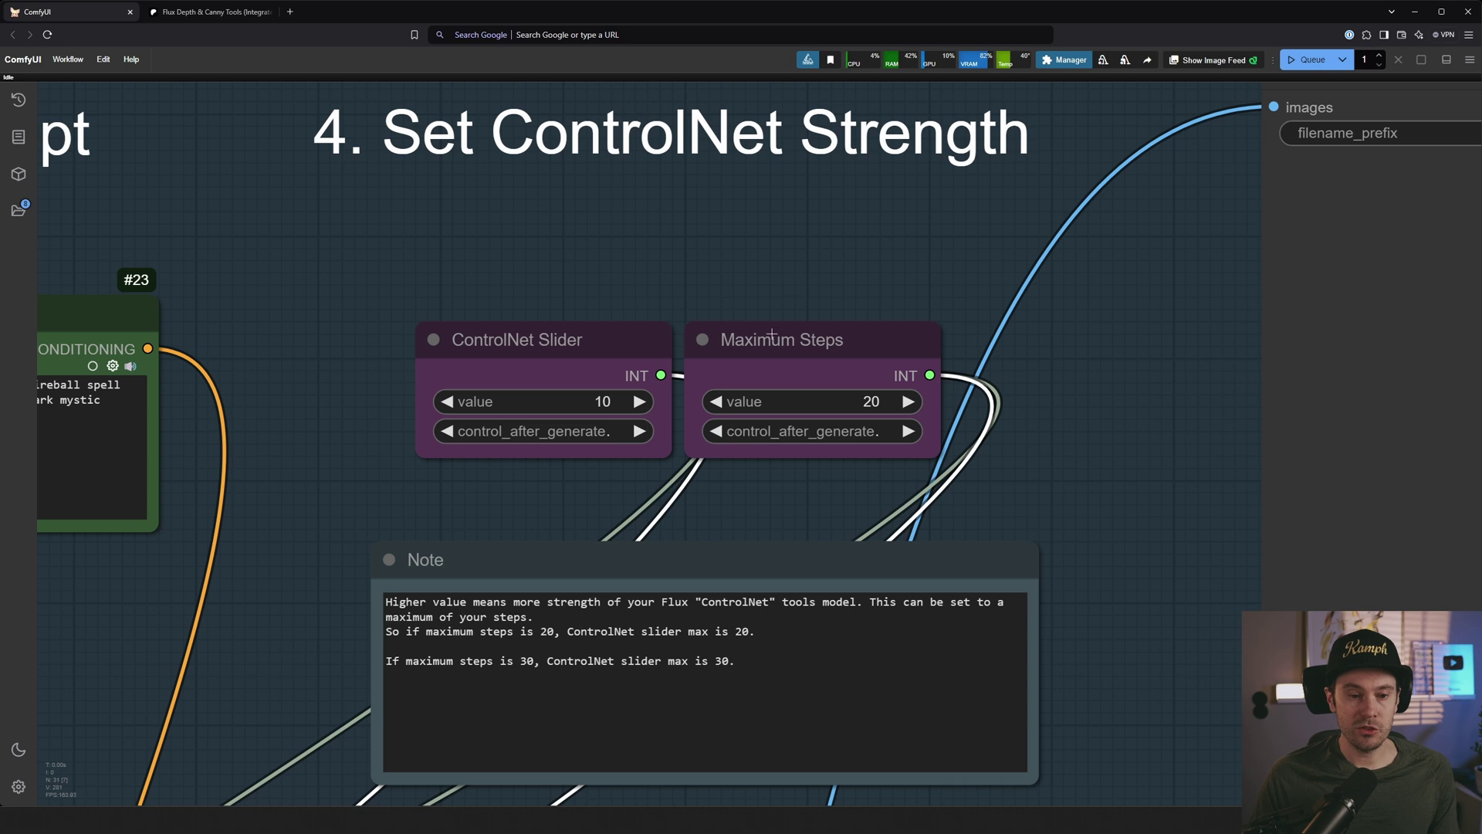
scroll(763, 532, "up", 3)
left_click(694, 305)
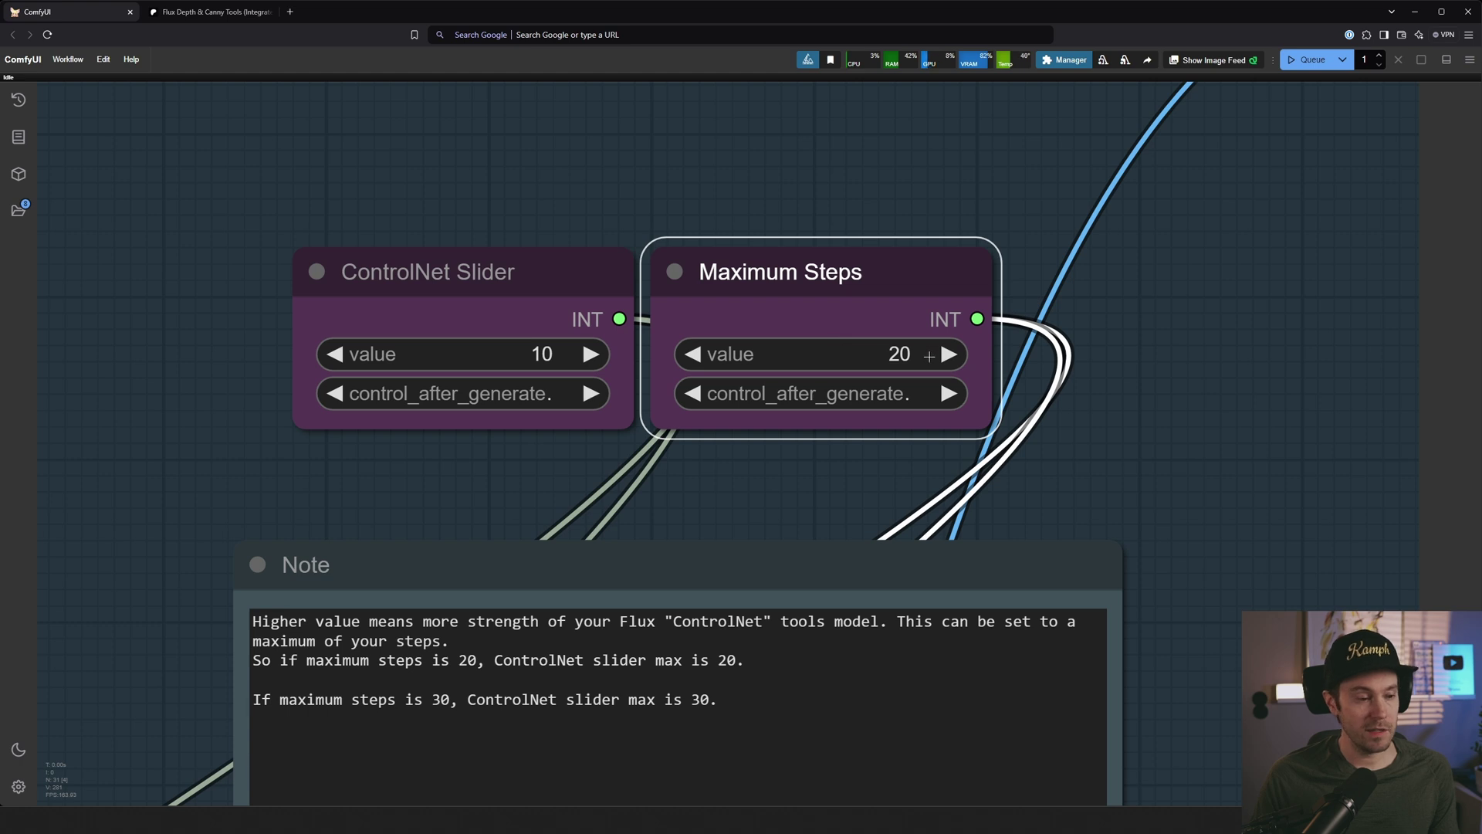
left_click(461, 277)
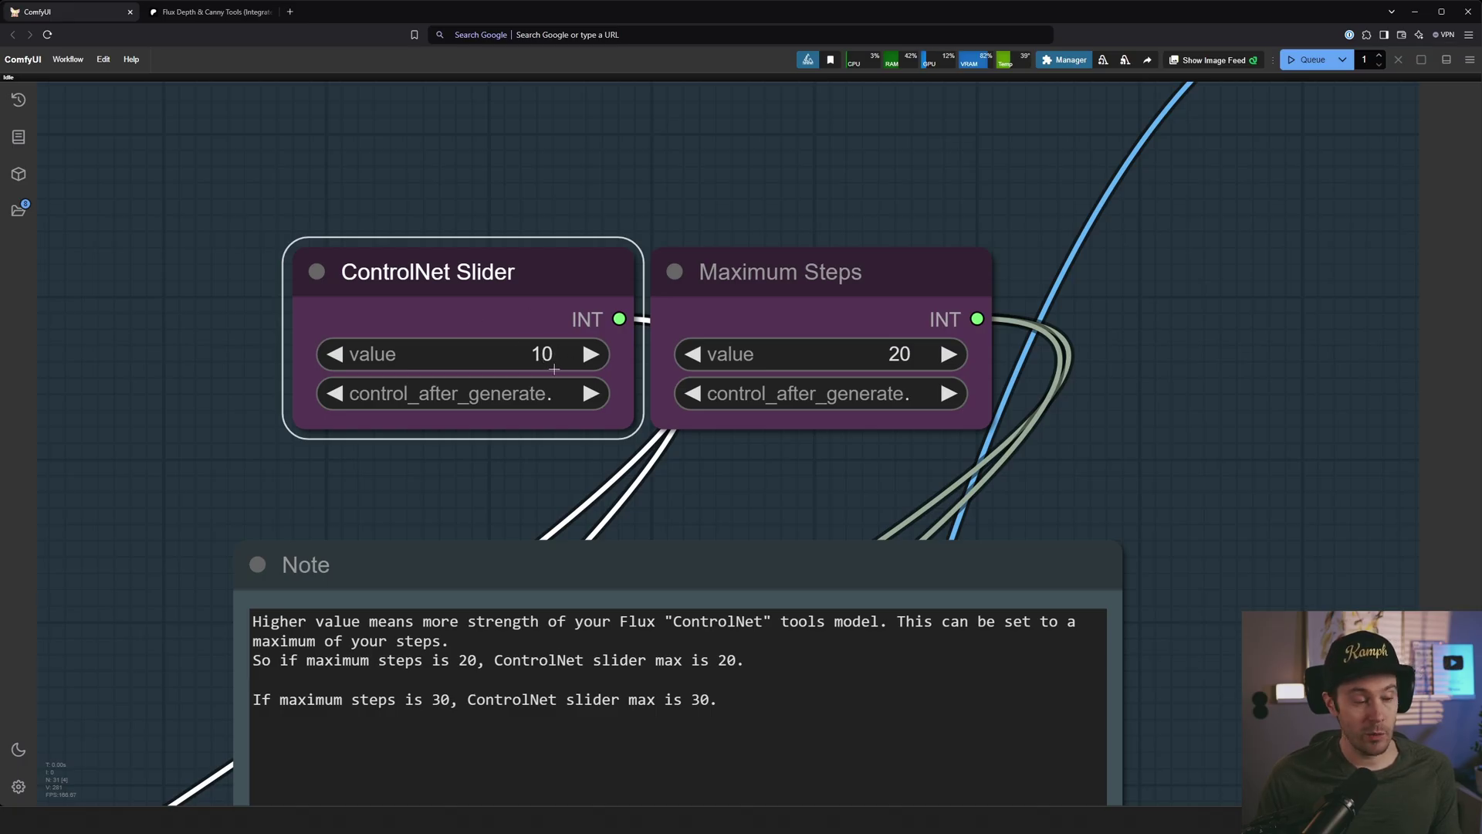
left_click(812, 307)
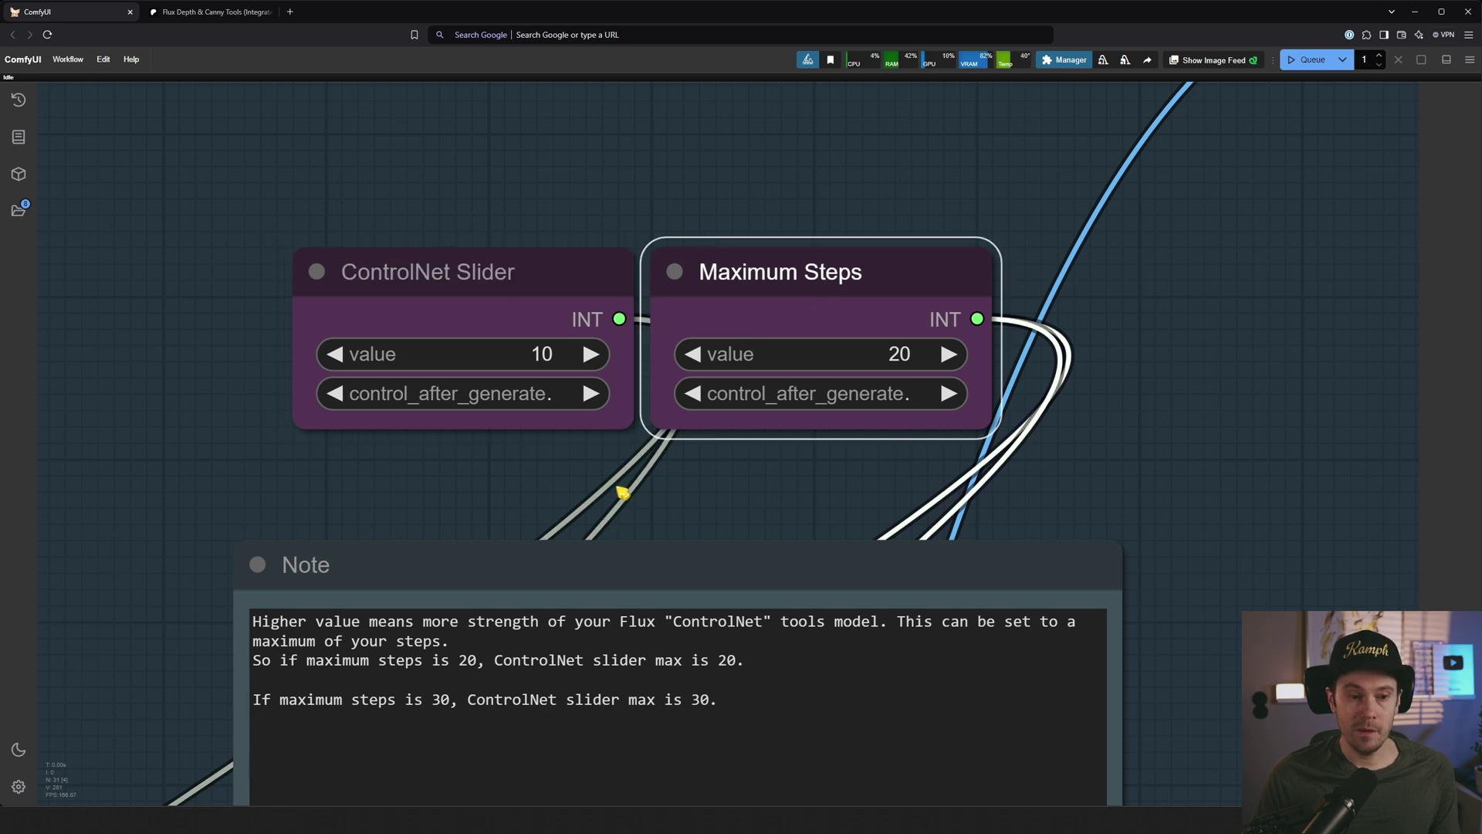
left_click(541, 364)
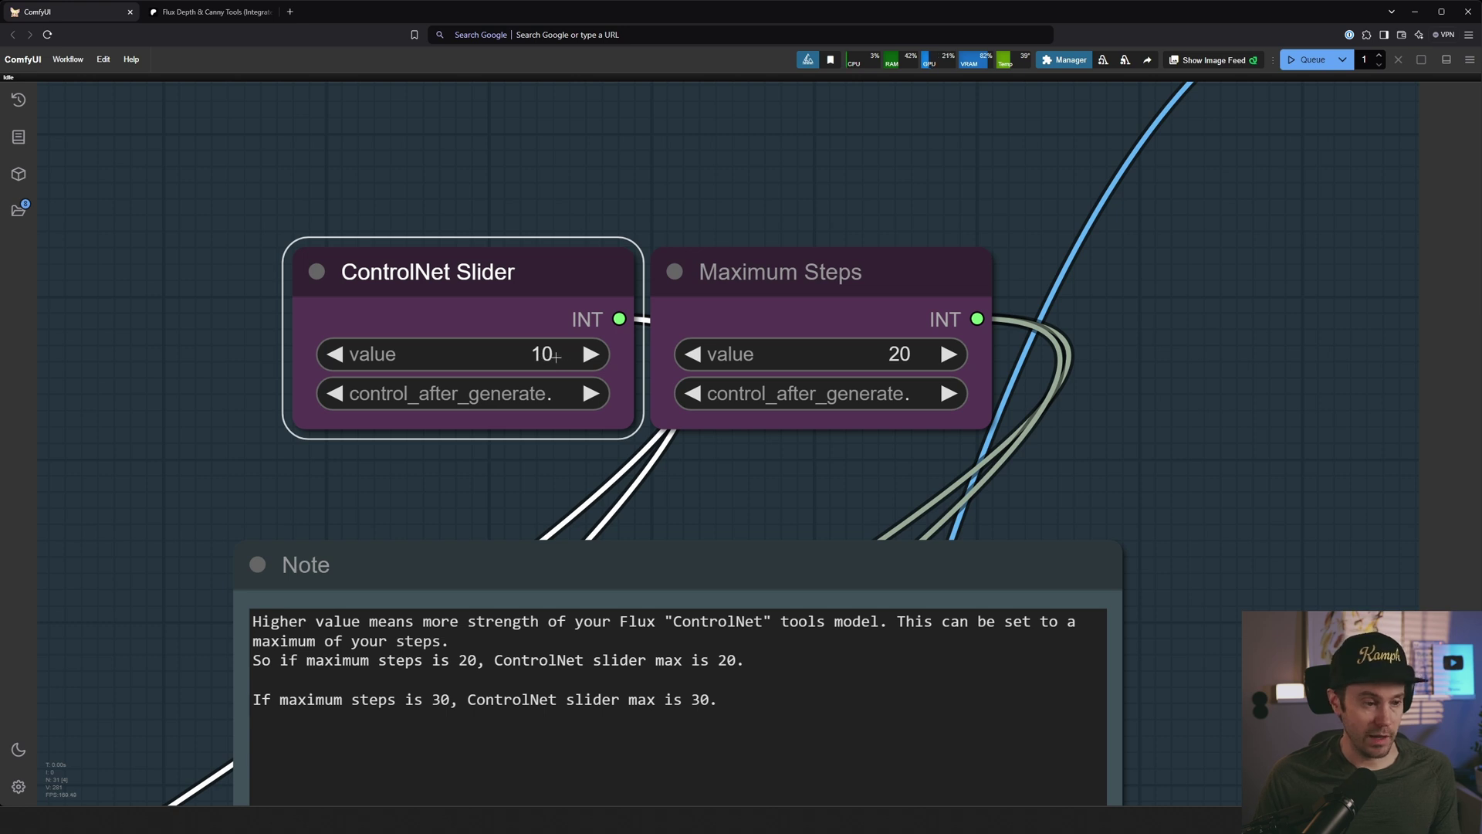
left_click(803, 313)
scroll(818, 321, "up", 3)
left_click(900, 354)
type("30")
key("Return")
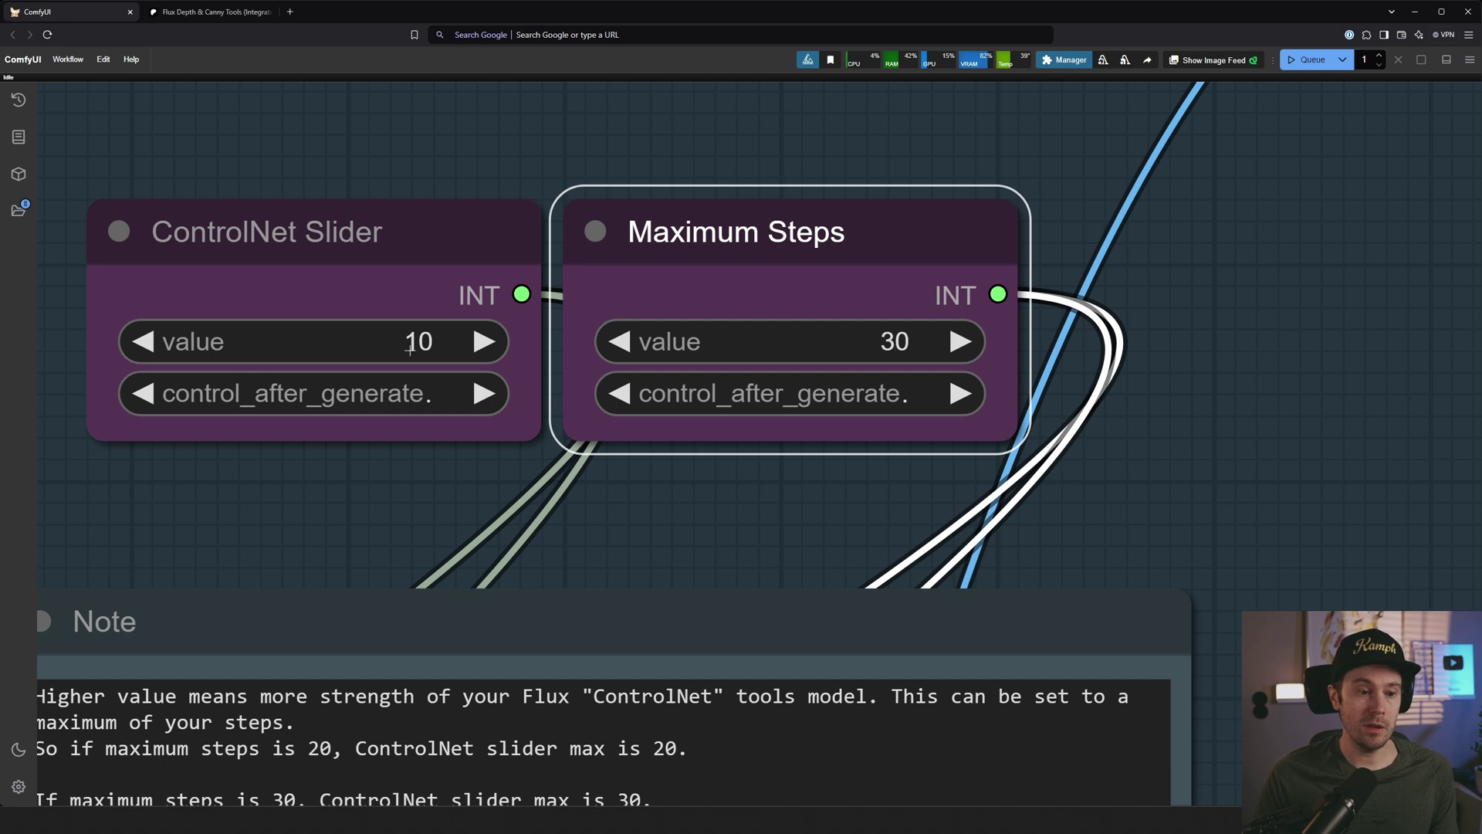
left_click(416, 345)
type("8")
key("Return")
left_click(423, 342)
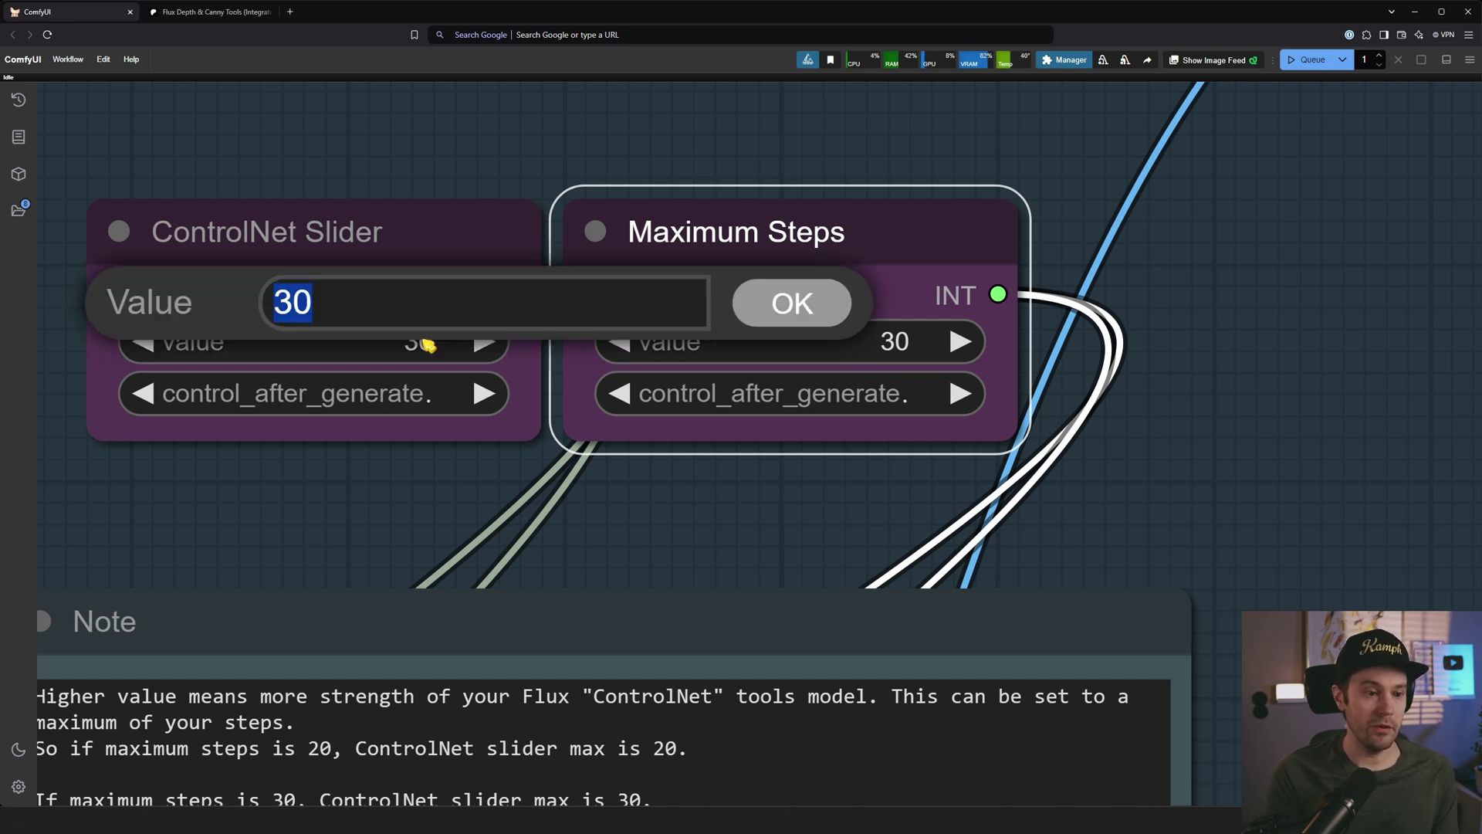
type("40")
key("Return")
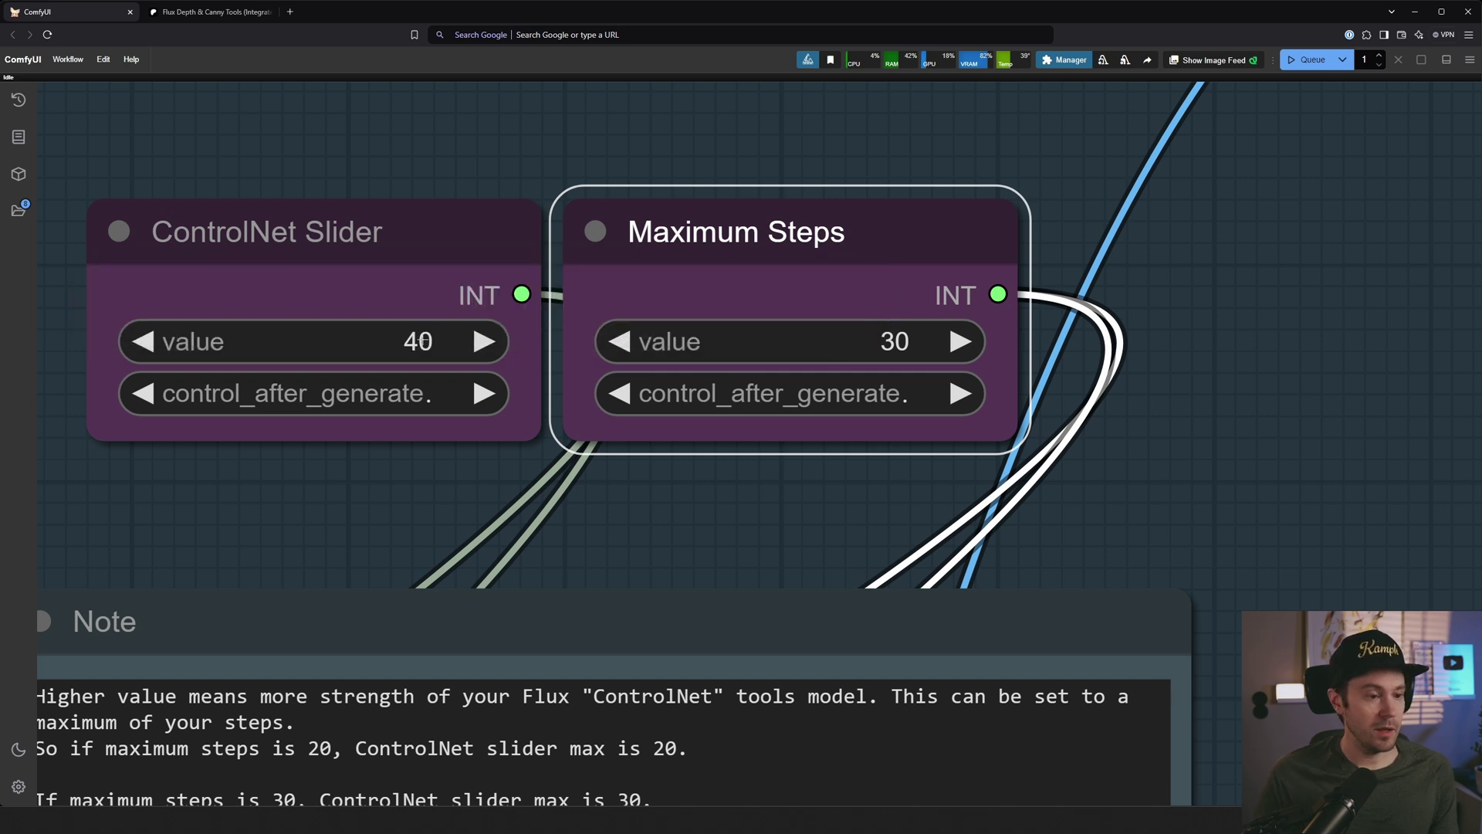
left_click(423, 343)
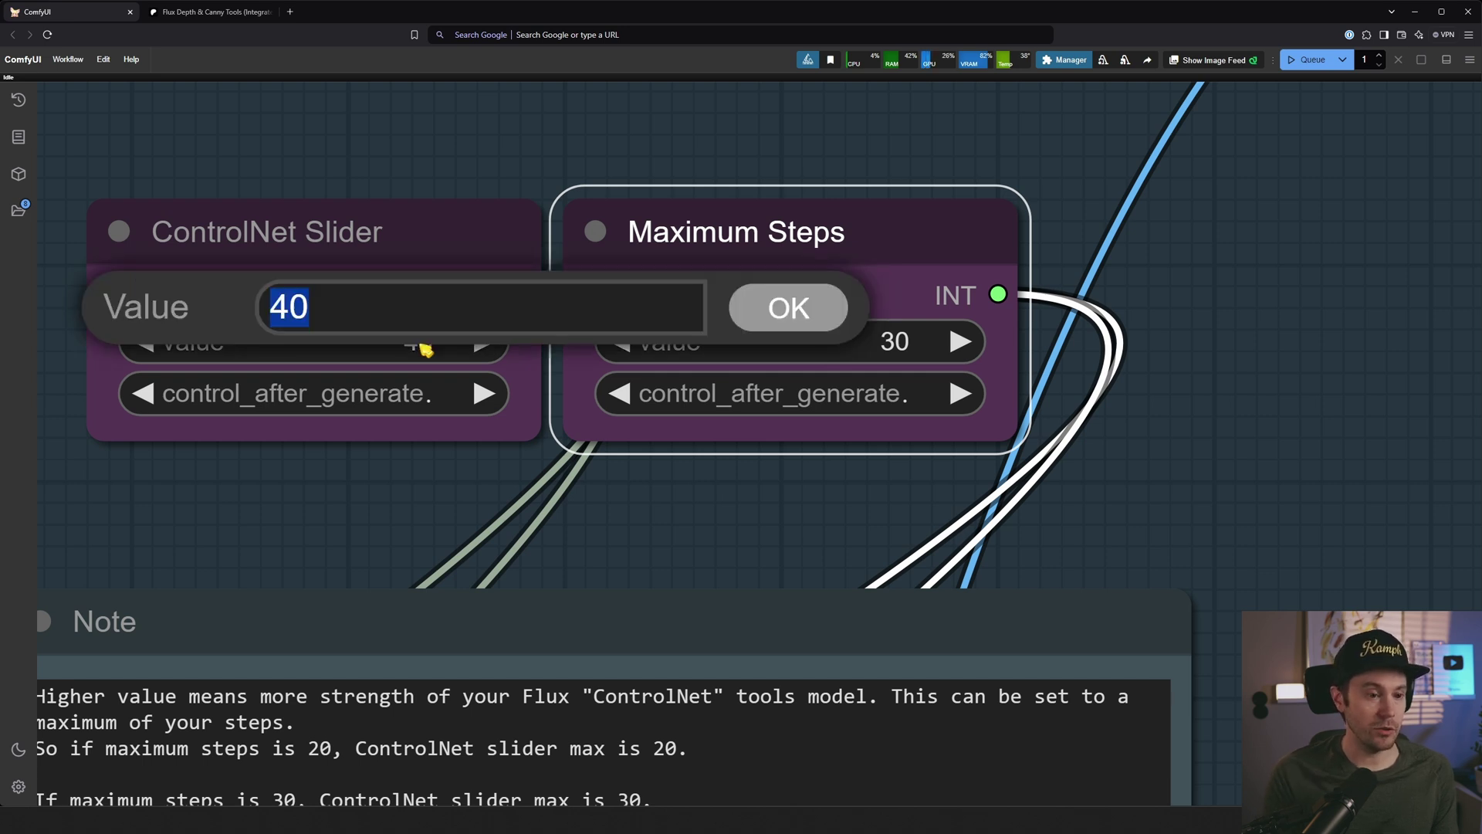
type("10")
key("Return")
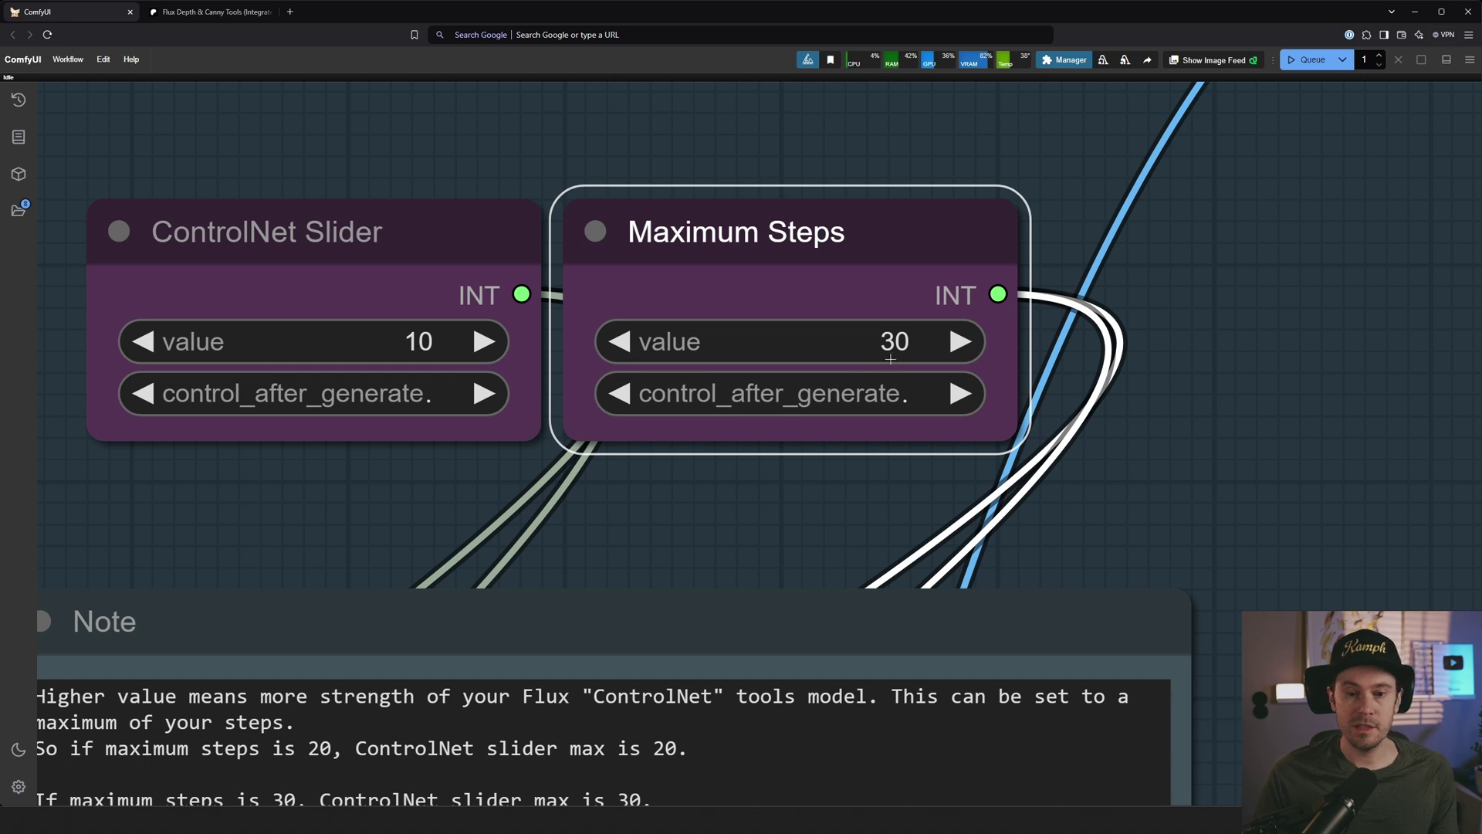
left_click(888, 351)
type("20")
key("Return")
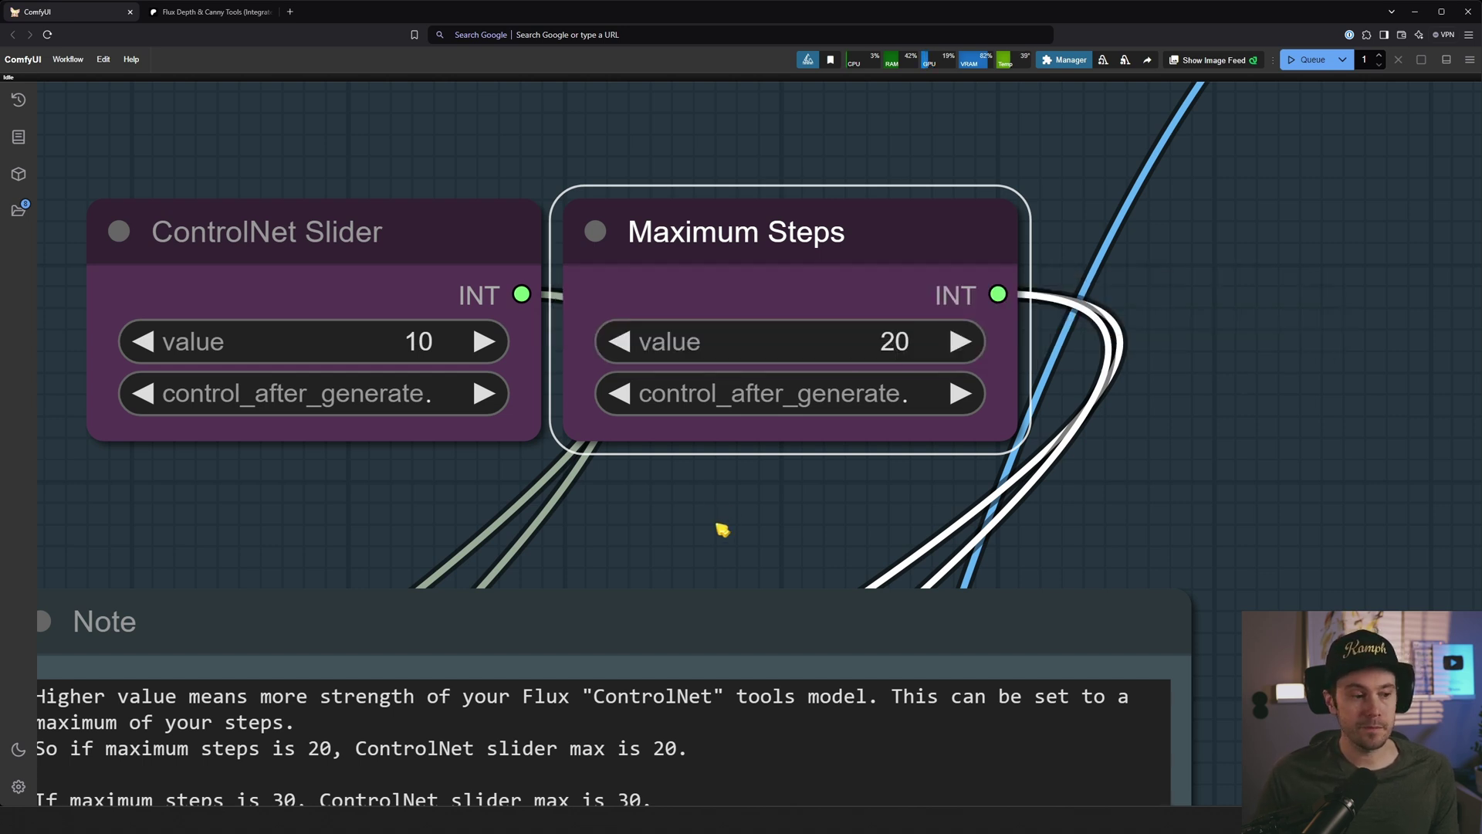
scroll(722, 523, "down", 6)
scroll(718, 523, "down", 5)
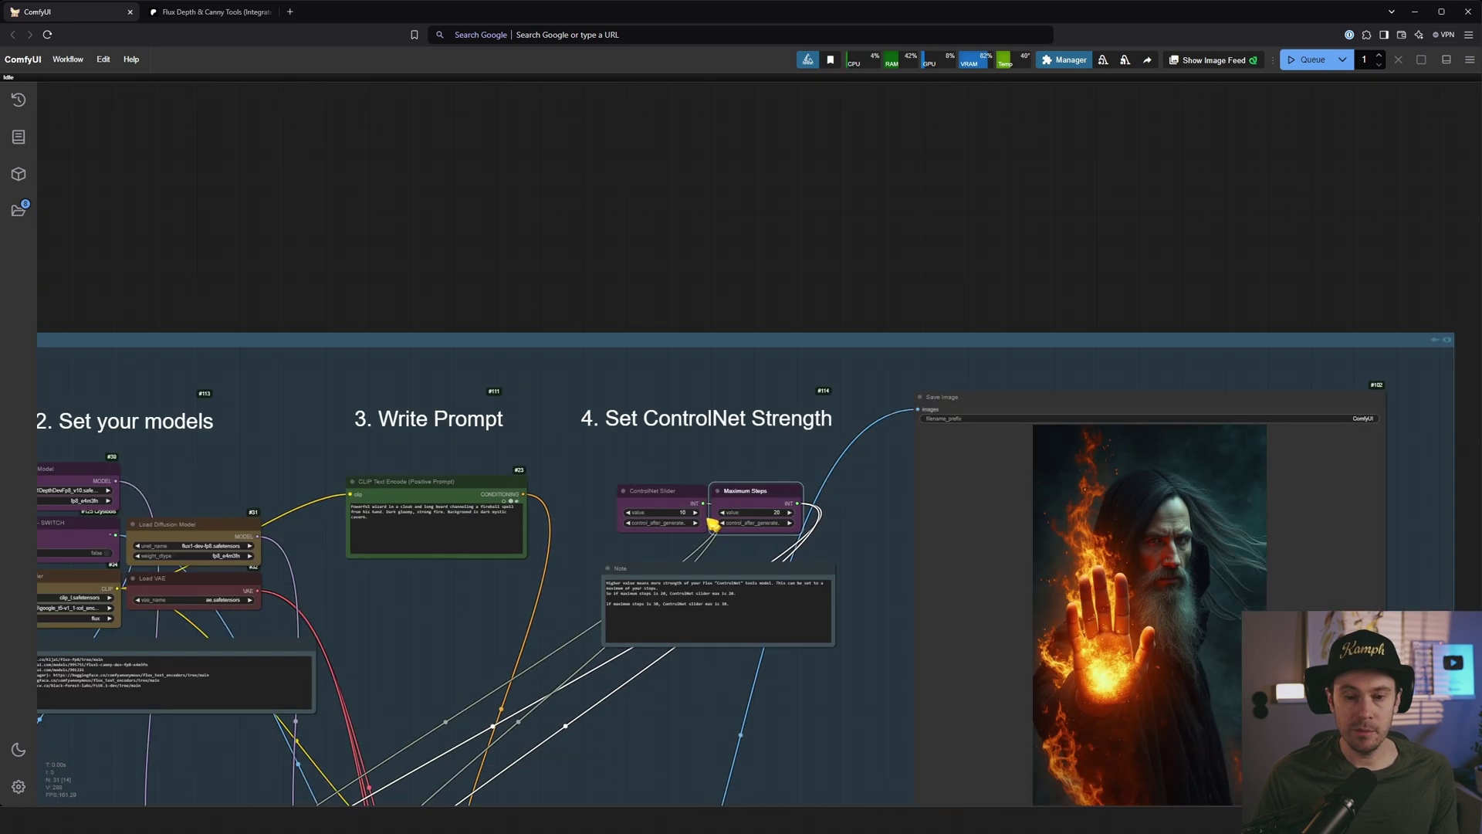
left_click_drag(541, 336, 644, 144)
left_click_drag(888, 746, 943, 536)
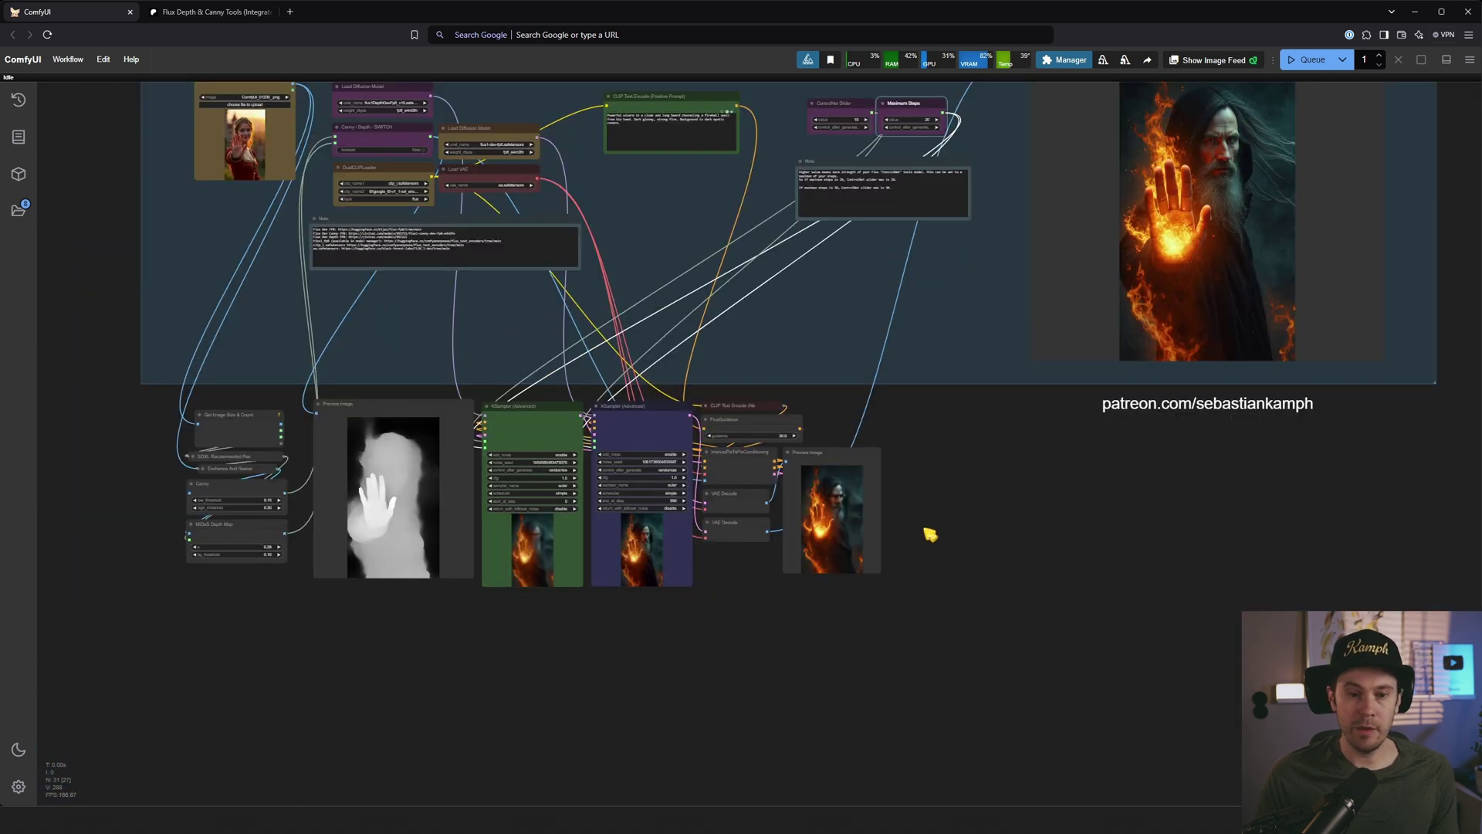
scroll(703, 595, "up", 3)
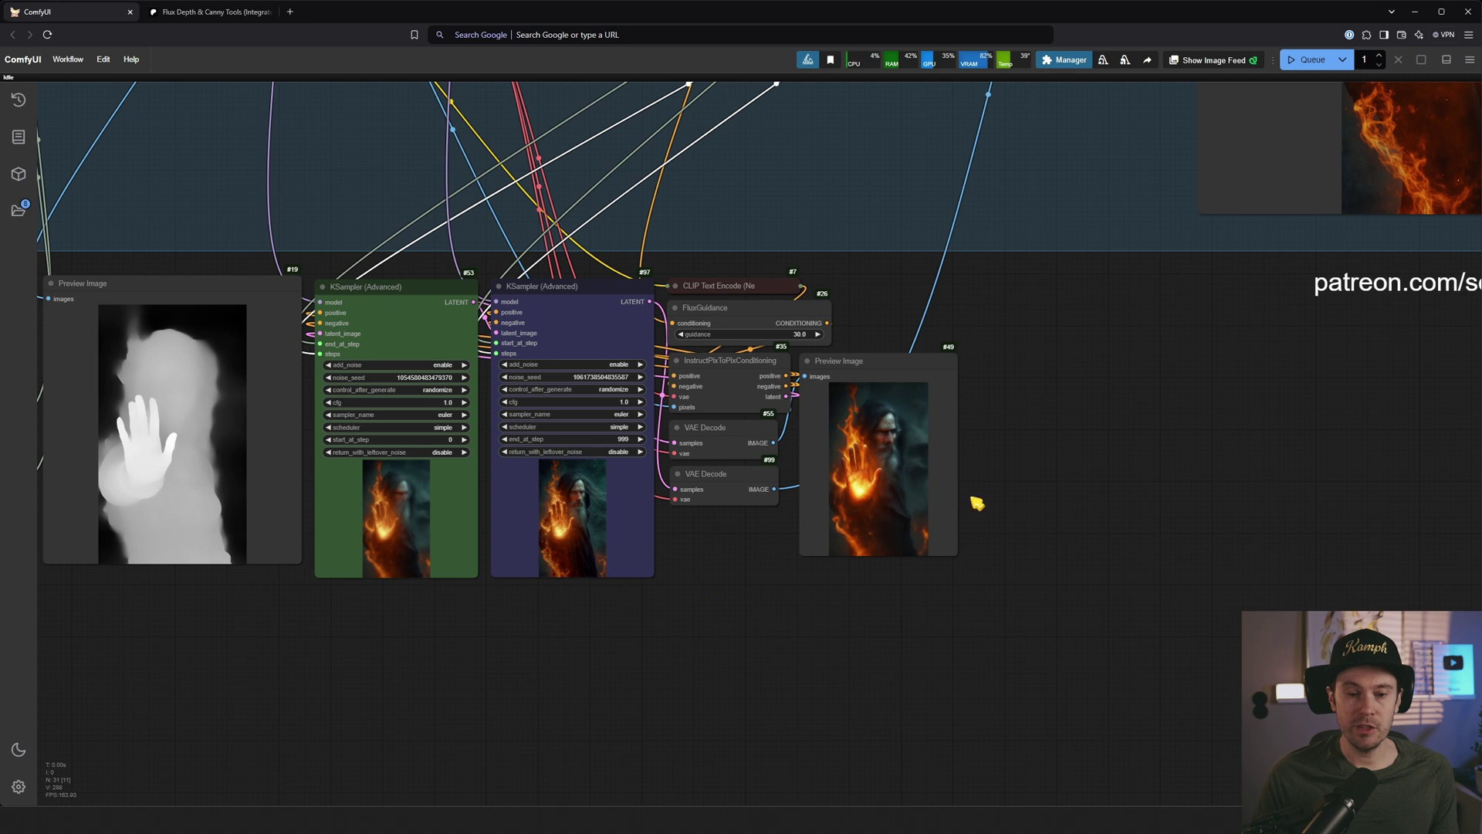
scroll(965, 463, "up", 3)
scroll(888, 421, "up", 6)
scroll(936, 384, "up", 3)
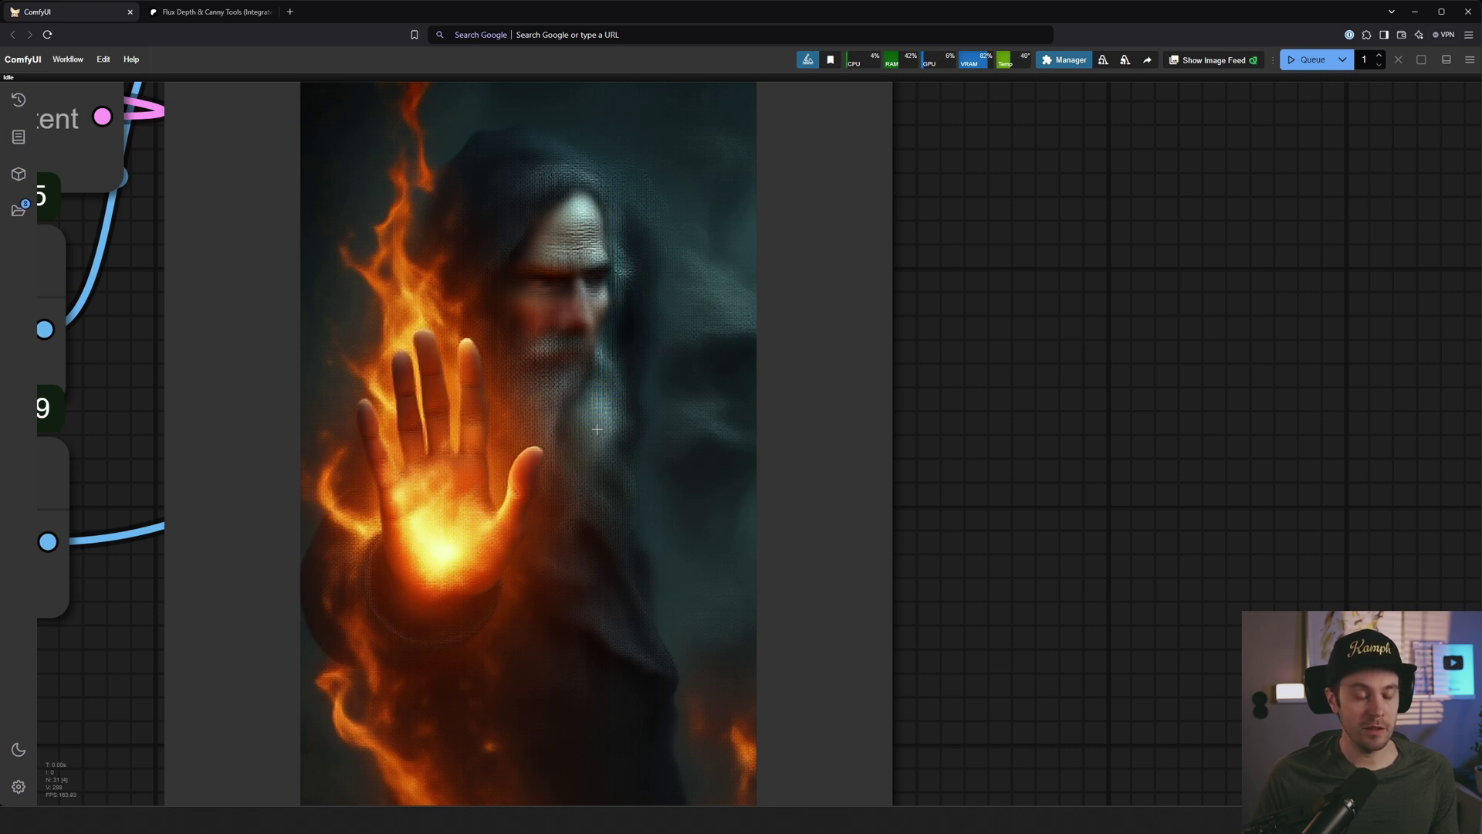
scroll(597, 429, "down", 5)
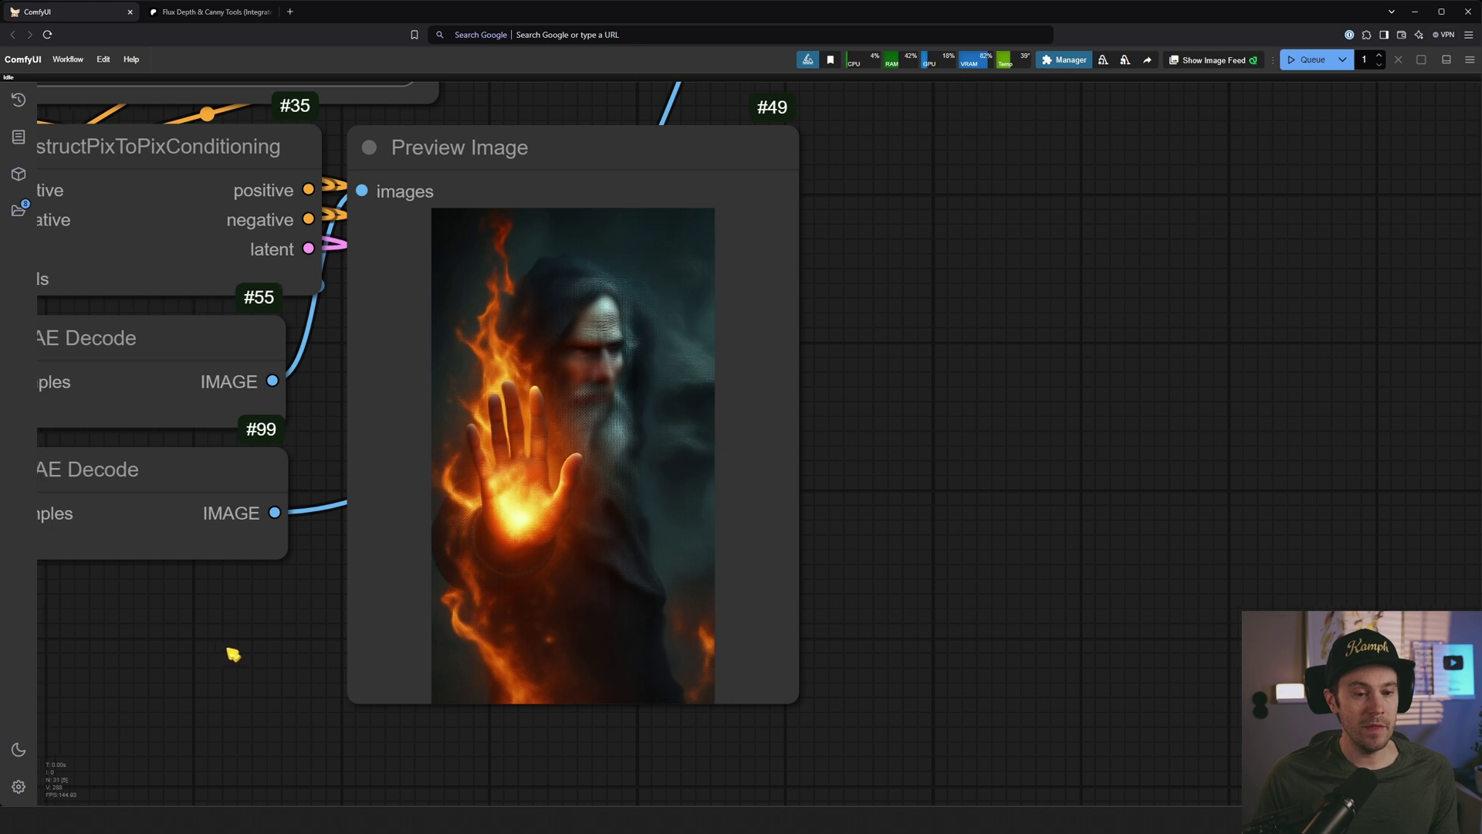
left_click_drag(262, 648, 813, 556)
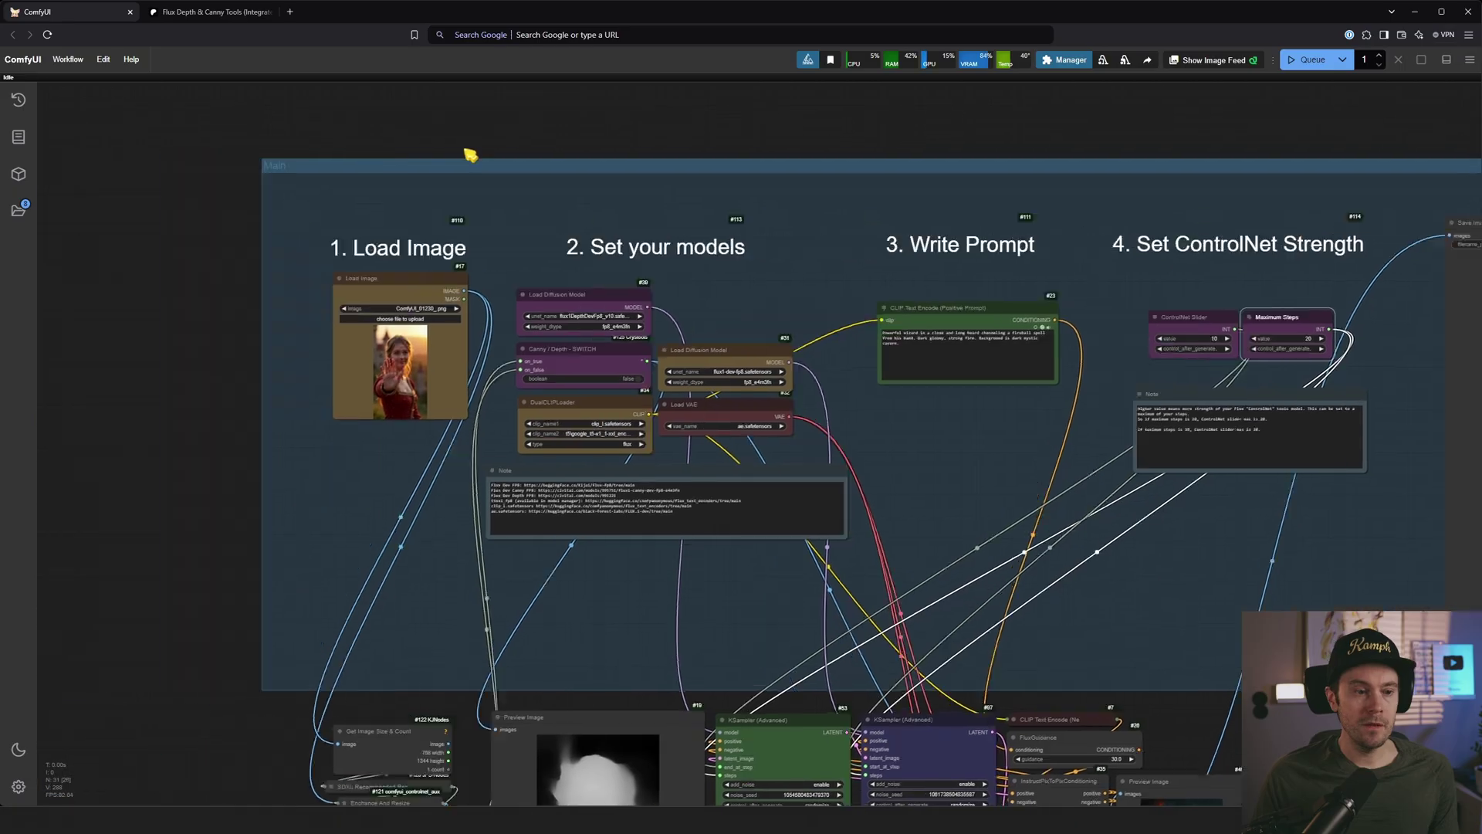
scroll(467, 356, "up", 4)
scroll(417, 349, "up", 5)
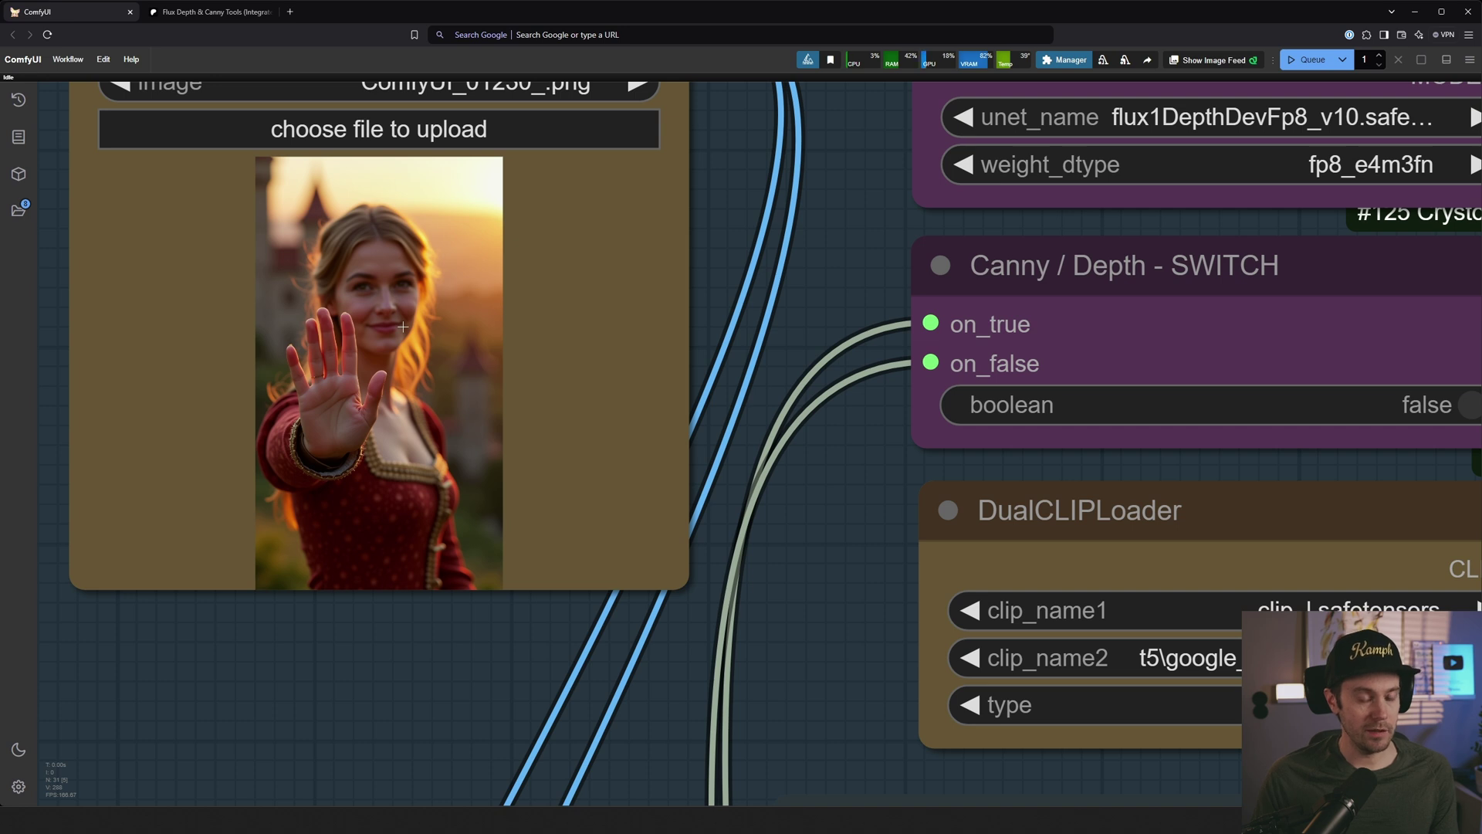
scroll(772, 394, "down", 5)
scroll(1337, 235, "right", 10)
scroll(1191, 243, "right", 10)
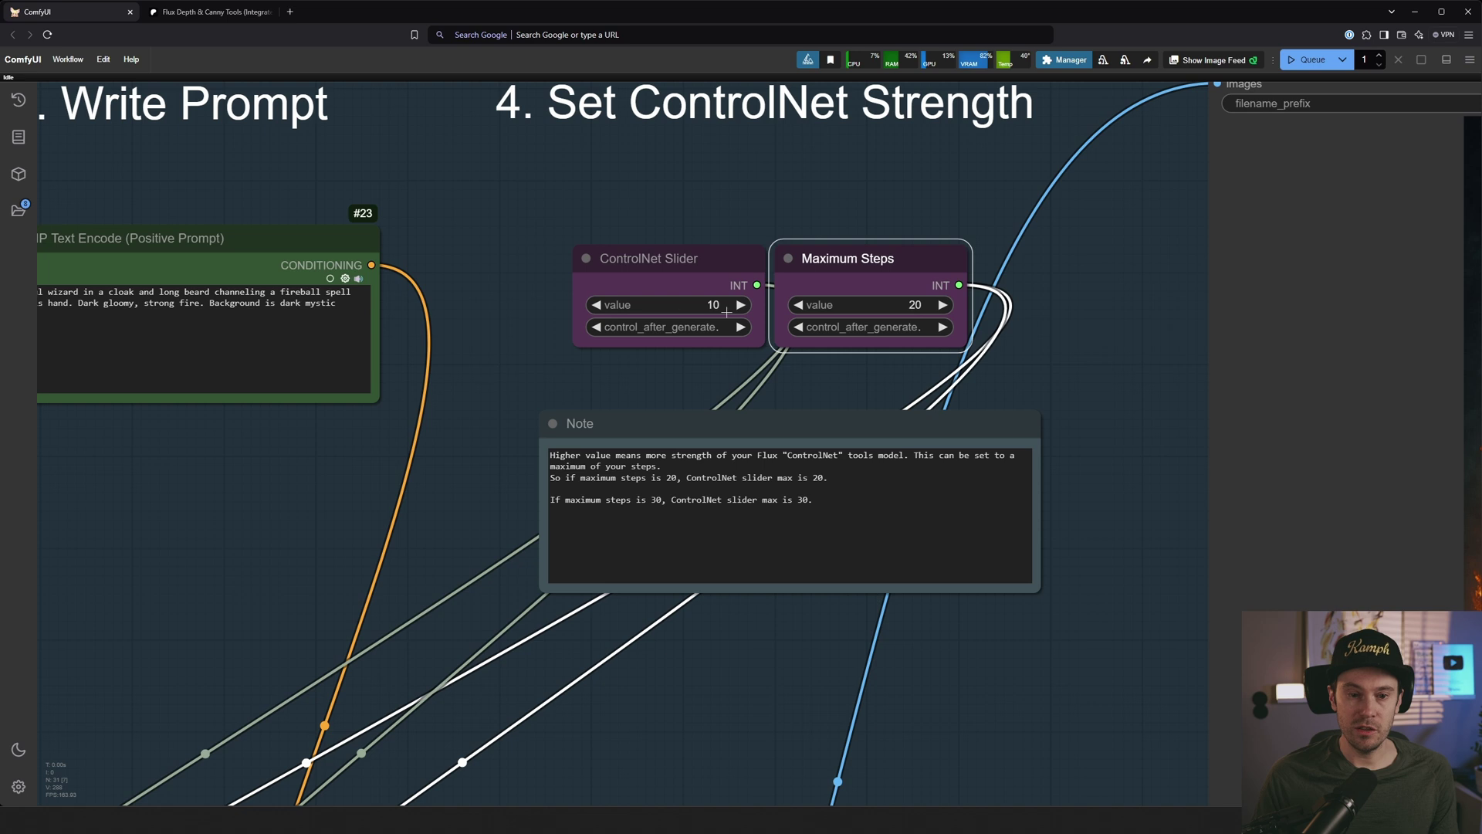
scroll(633, 323, "down", 3)
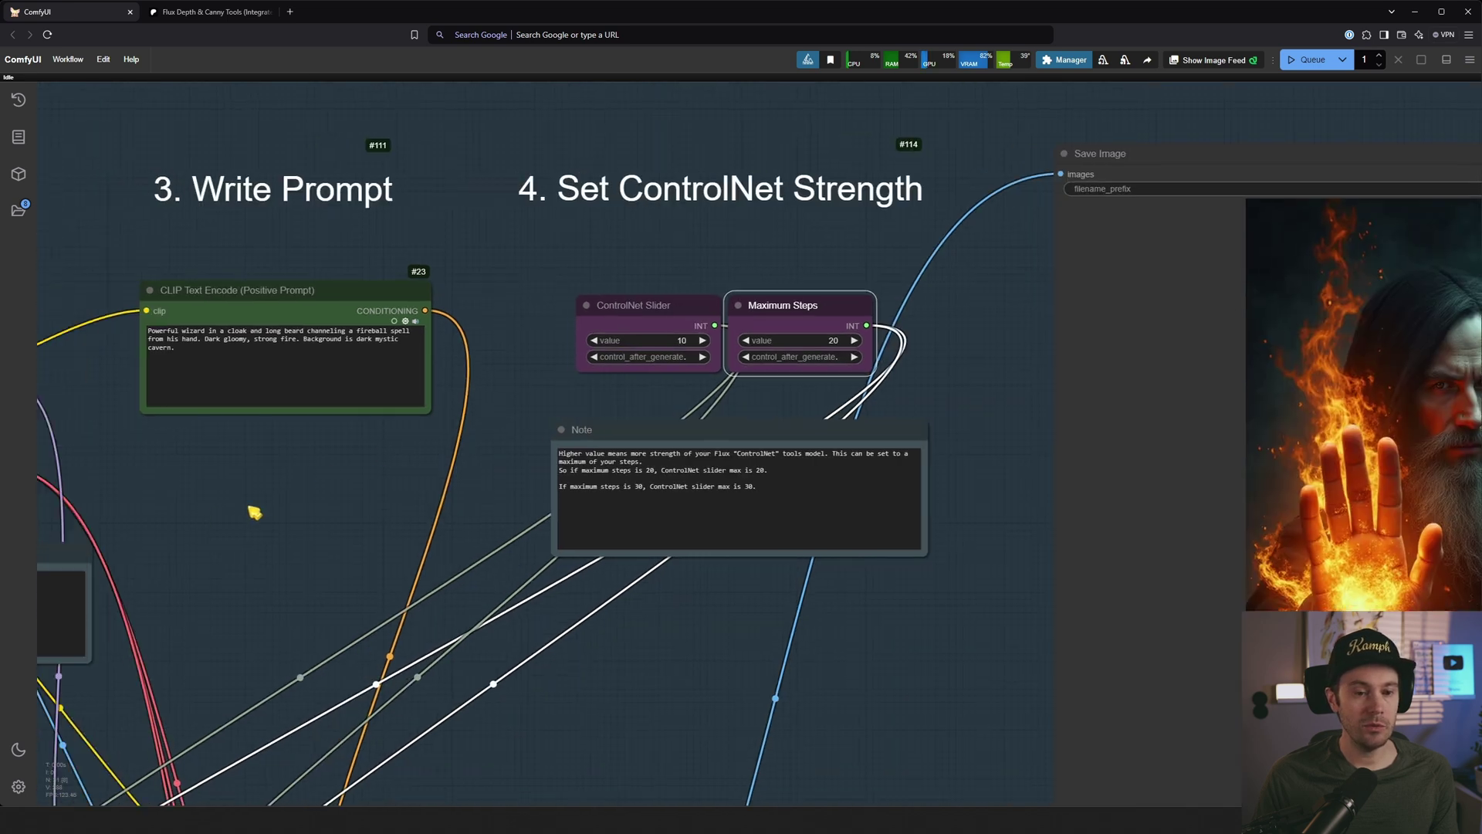
scroll(331, 459, "left", 10)
left_click_drag(199, 705, 524, 656)
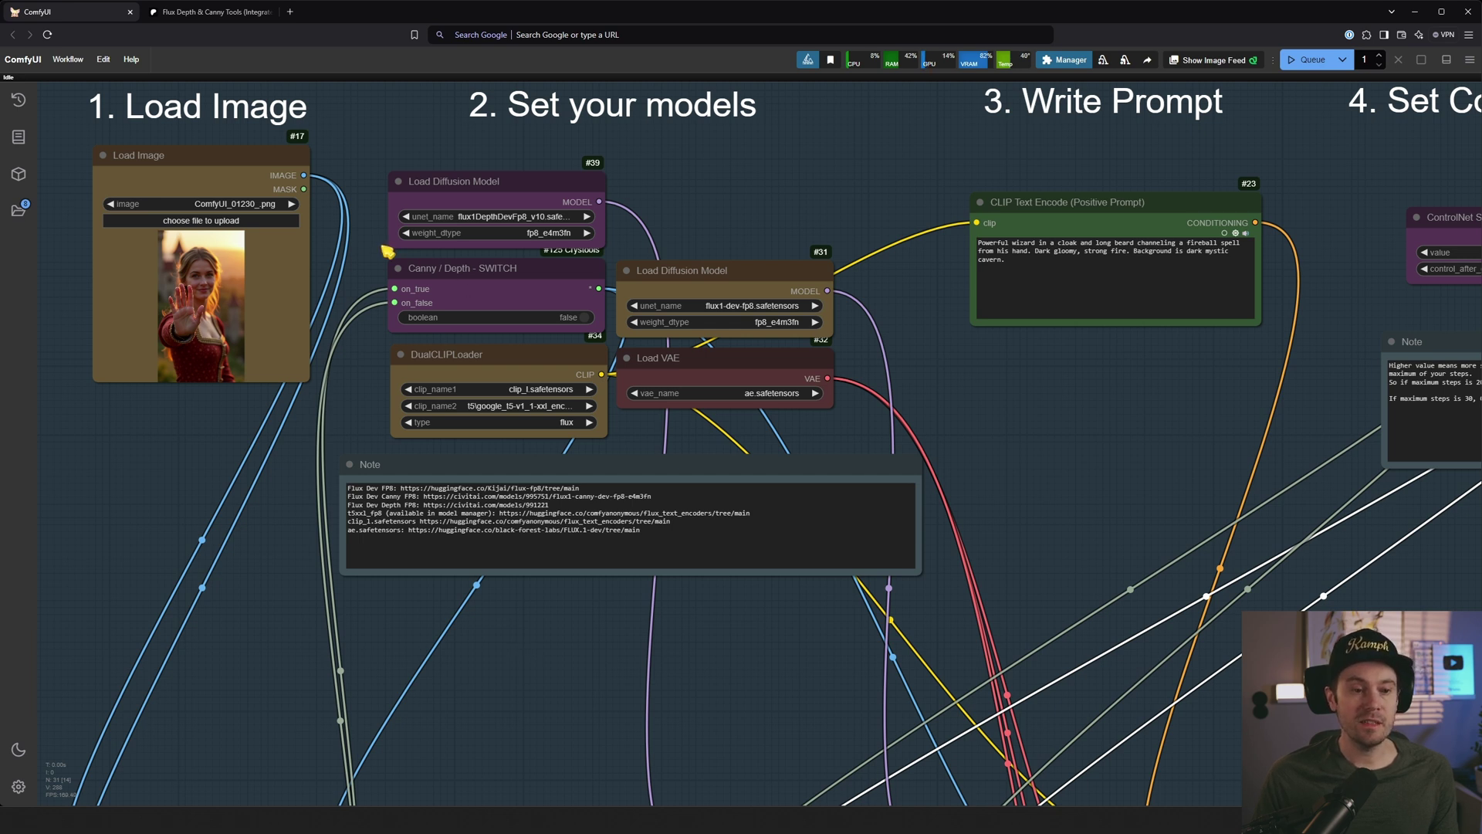
Step: Set the Canny / Depth switch to true and pick flux1CannyDevFp8_v10.safetensors as unet_name
scroll(474, 283, "up", 7)
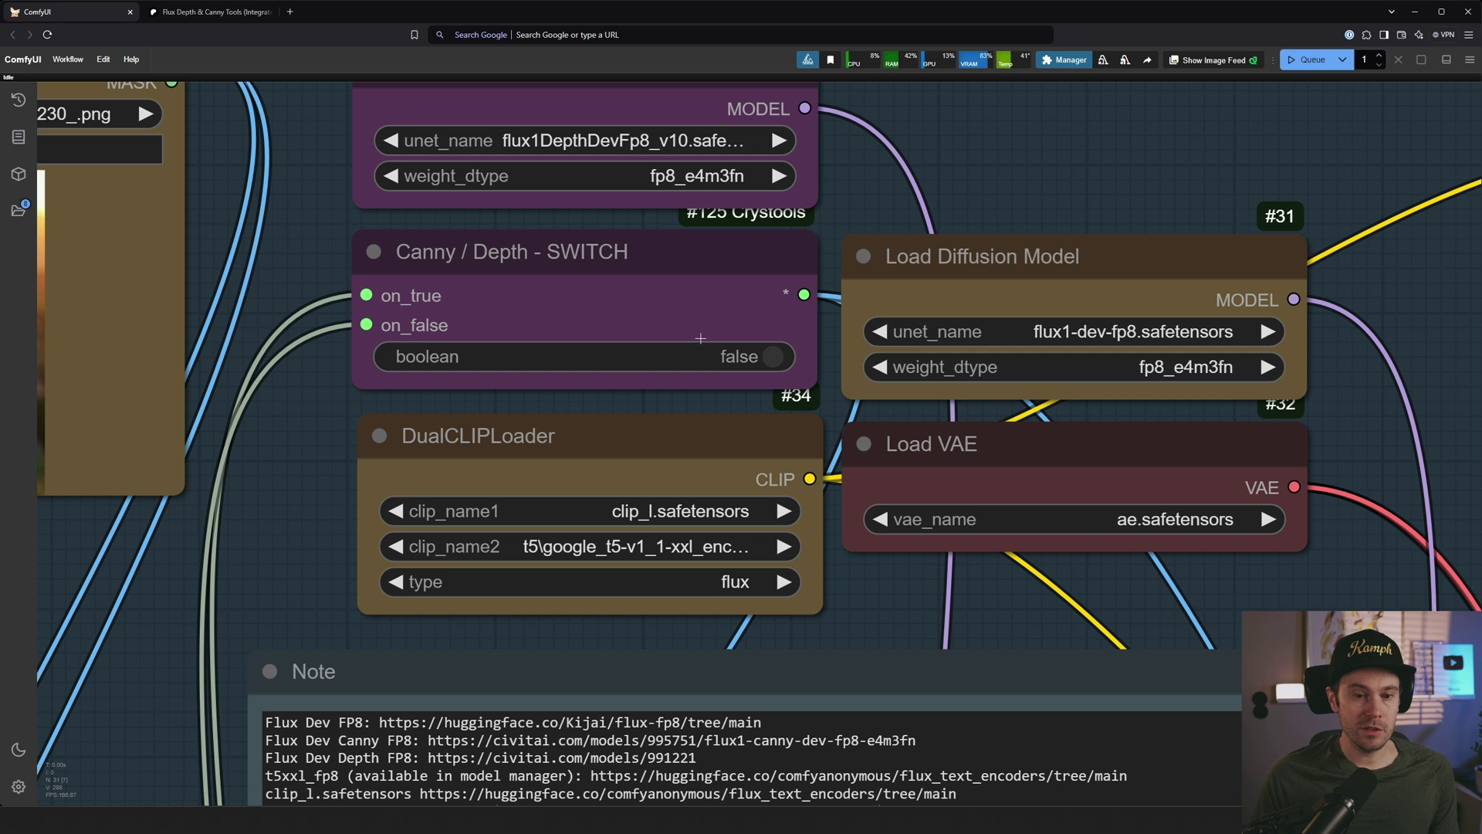
left_click(743, 358)
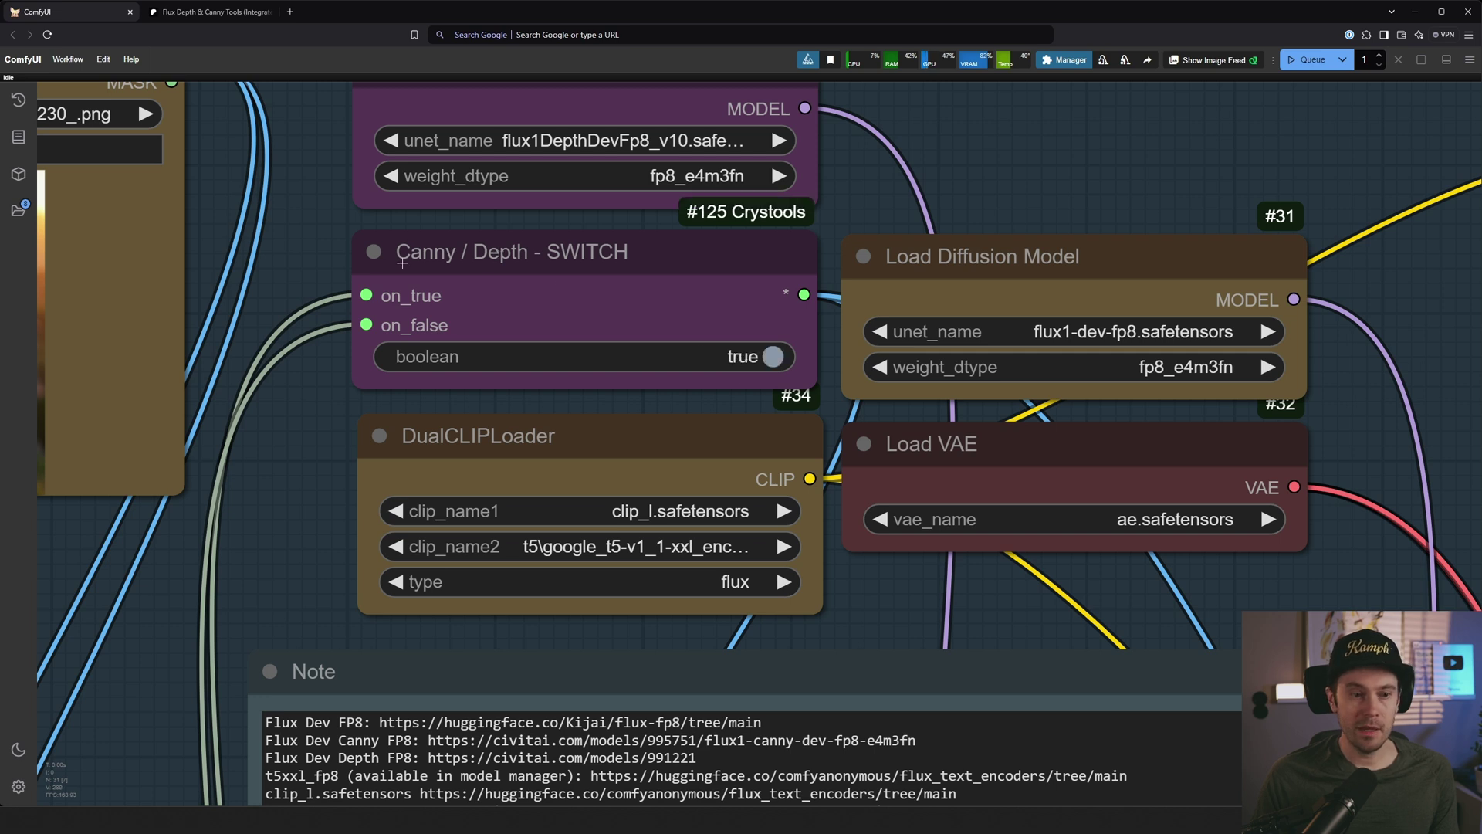
left_click_drag(612, 328, 556, 478)
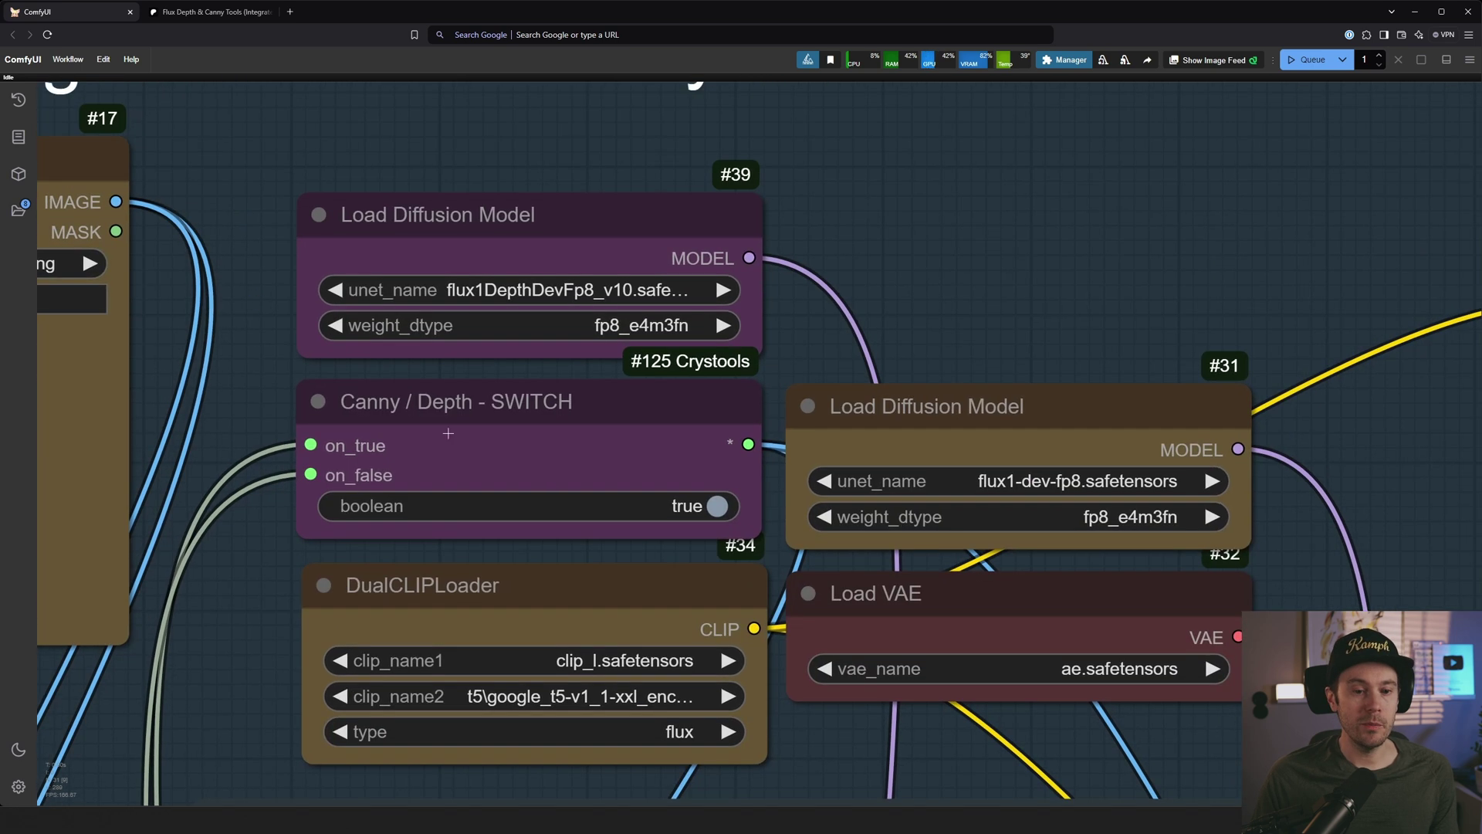
left_click(544, 290)
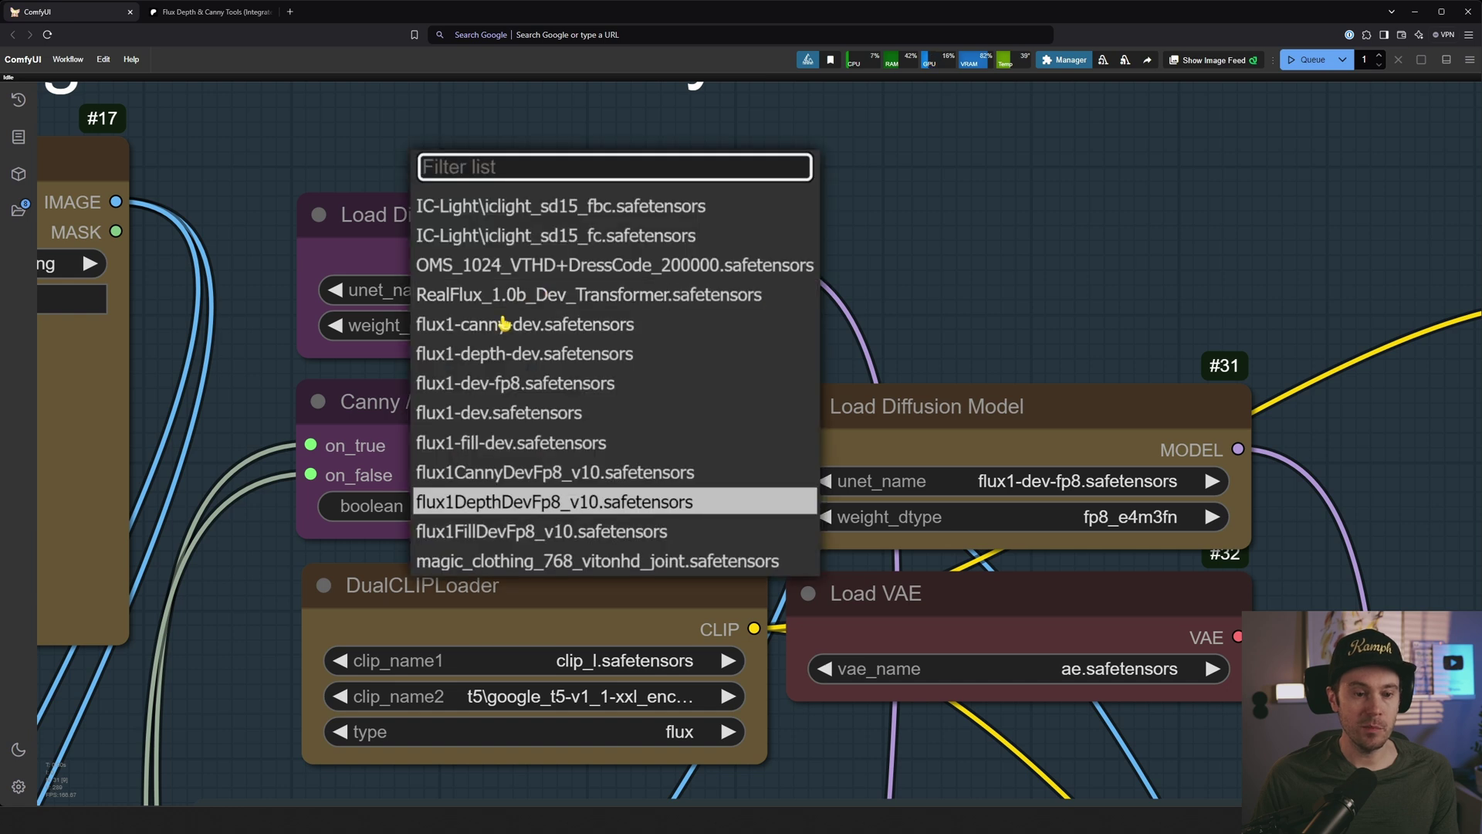
left_click(535, 472)
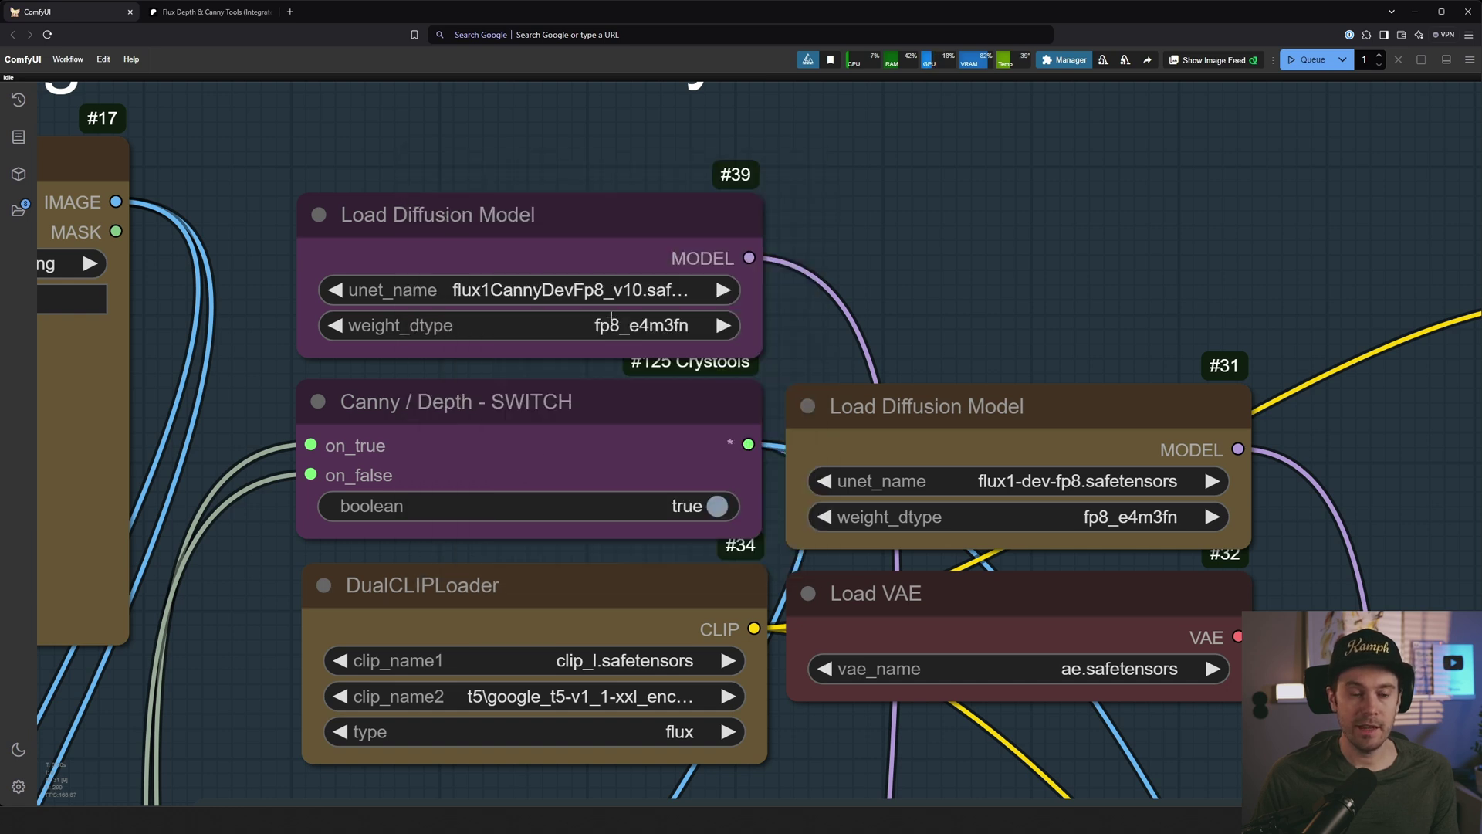
scroll(900, 349, "down", 5)
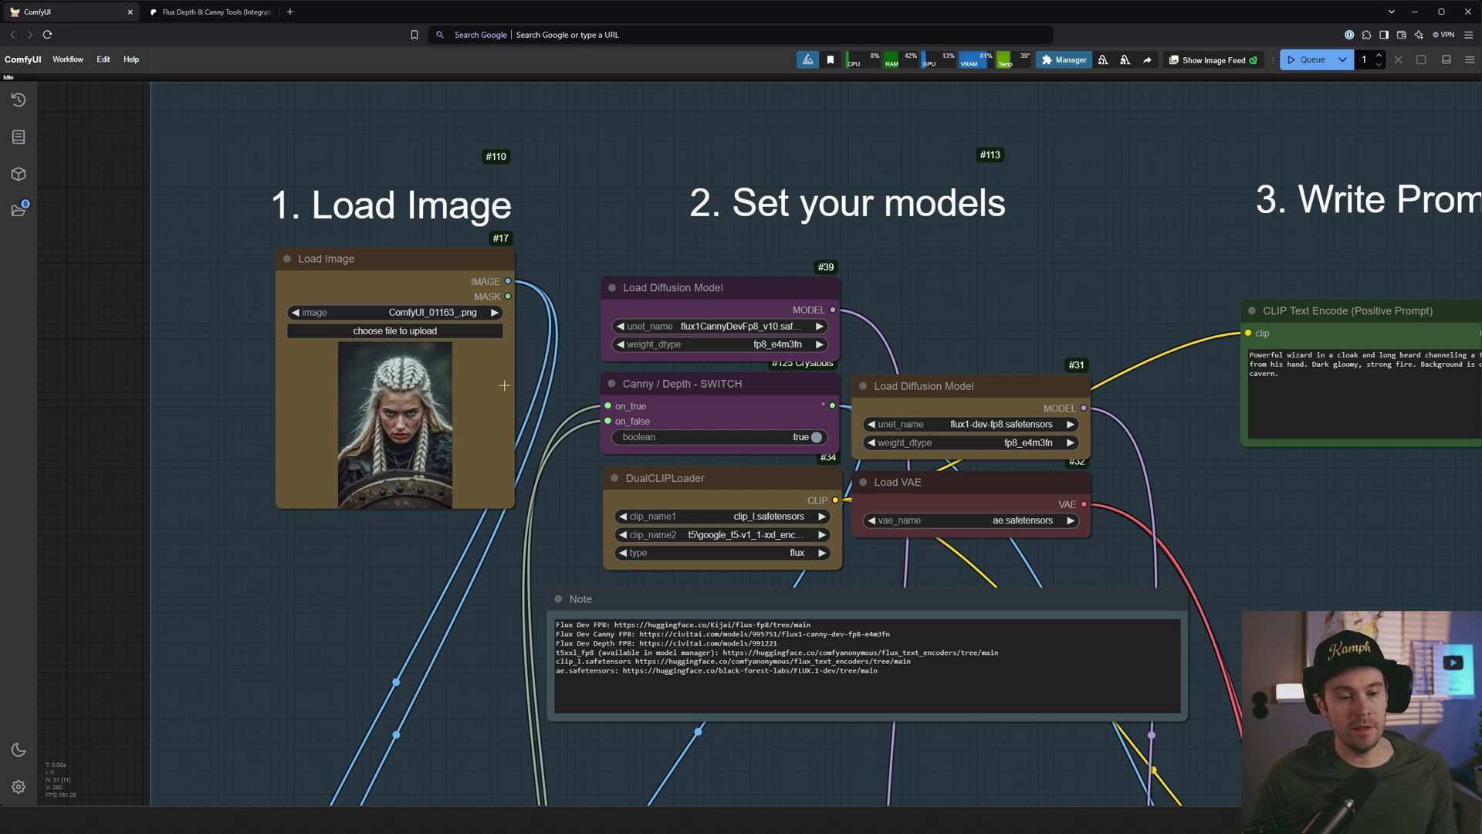
Step: Replace the wizard positive prompt with 'Woman in a tropical island paradise.'
scroll(461, 397, "up", 5)
scroll(618, 417, "down", 3)
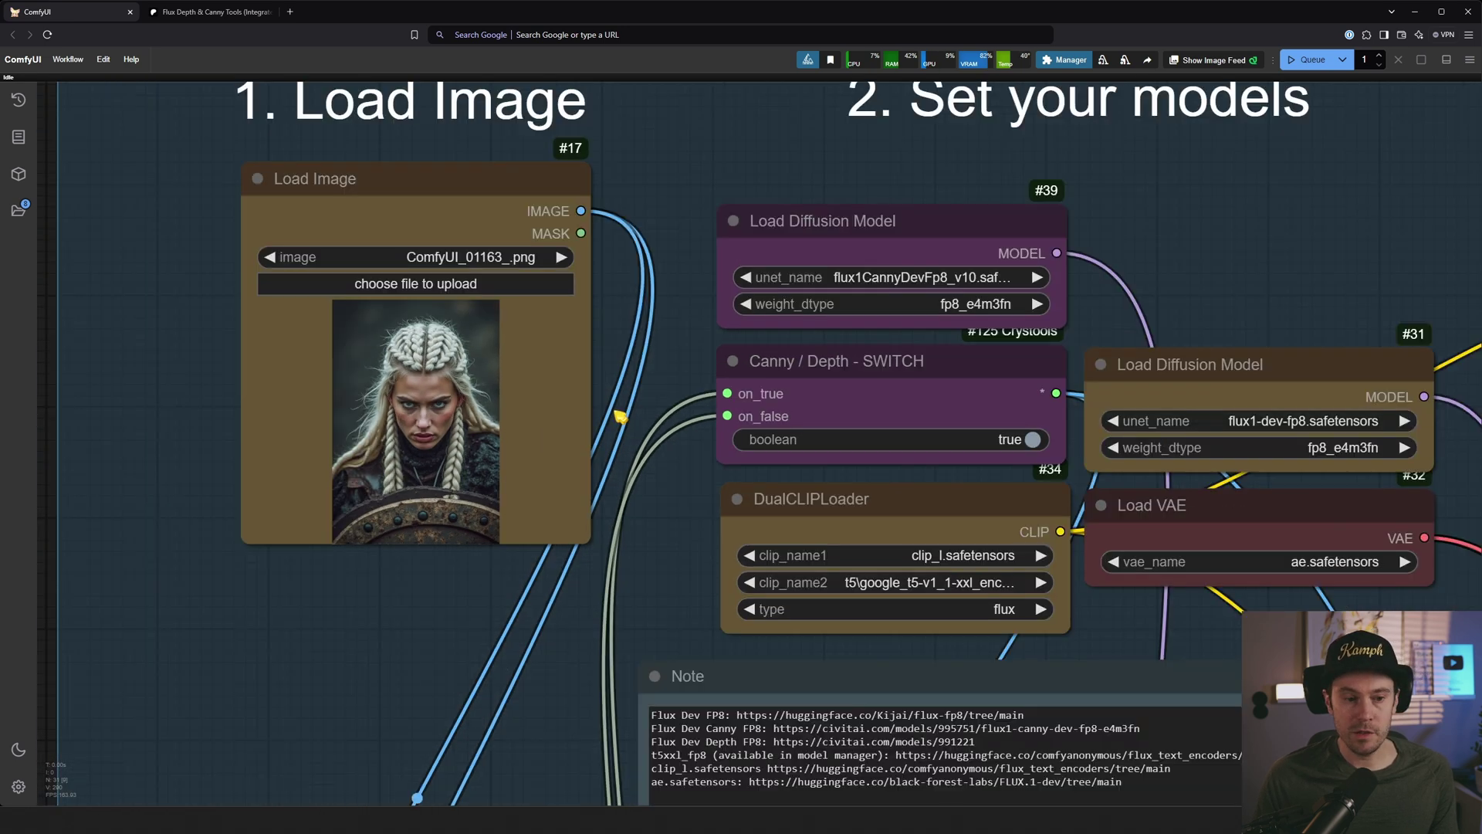
scroll(1229, 254, "down", 3)
left_click_drag(1229, 255, 794, 204)
left_click_drag(936, 188, 602, 182)
scroll(476, 217, "up", 4)
scroll(476, 217, "down", 2)
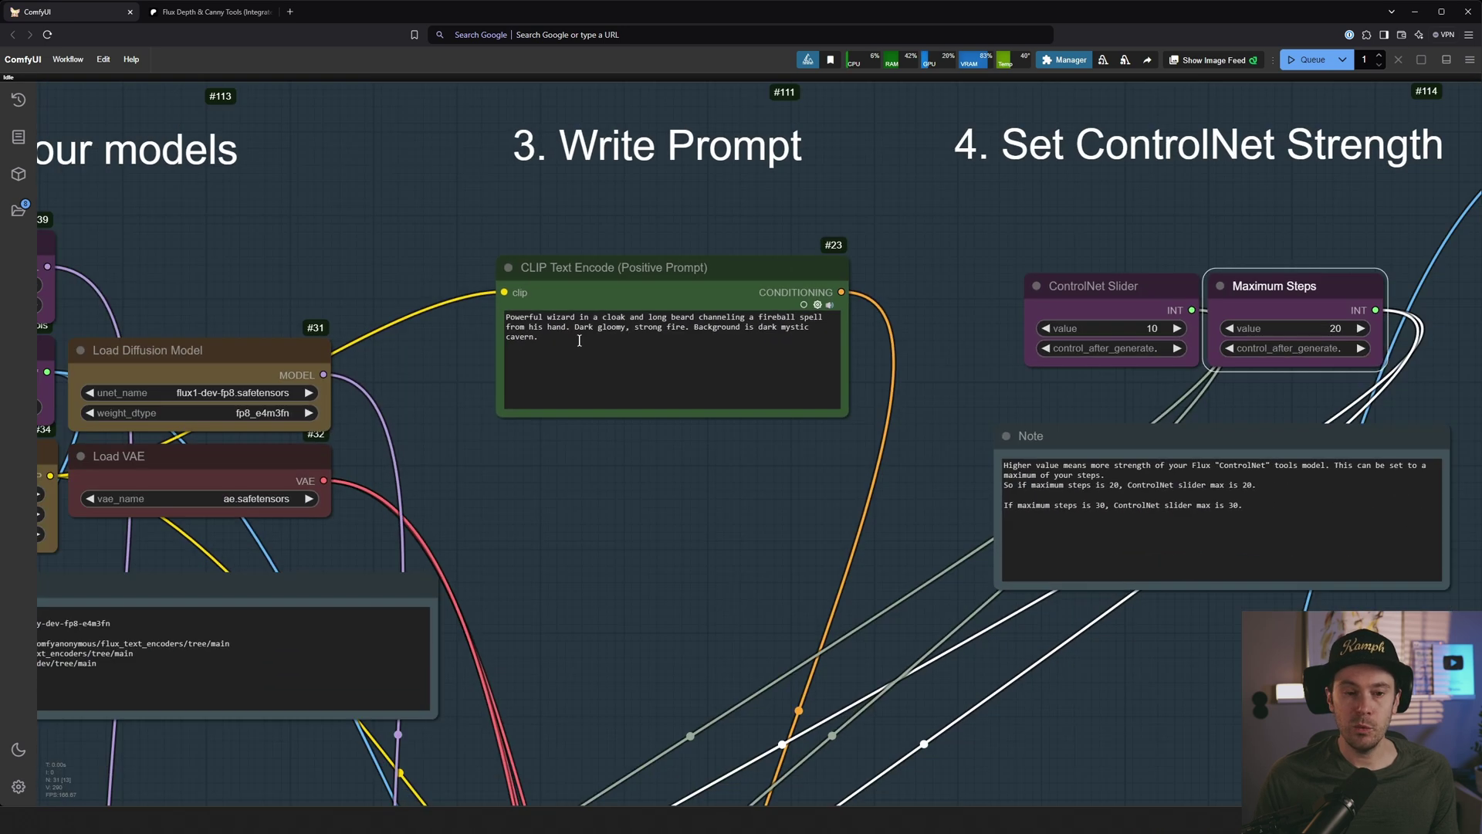
key("ctrl+a")
type("Woman in a tropic")
type("al island paradise")
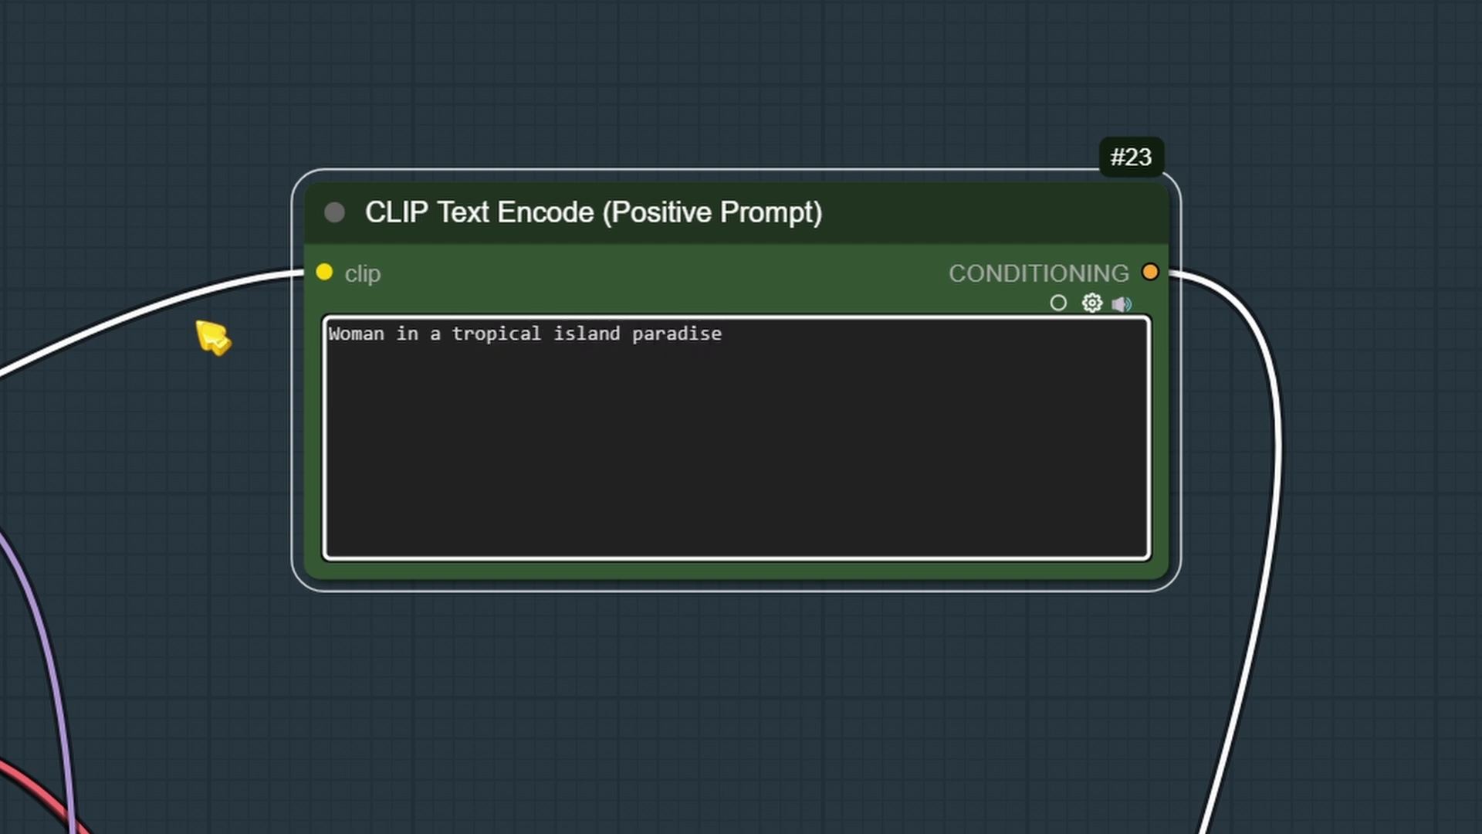
type(".")
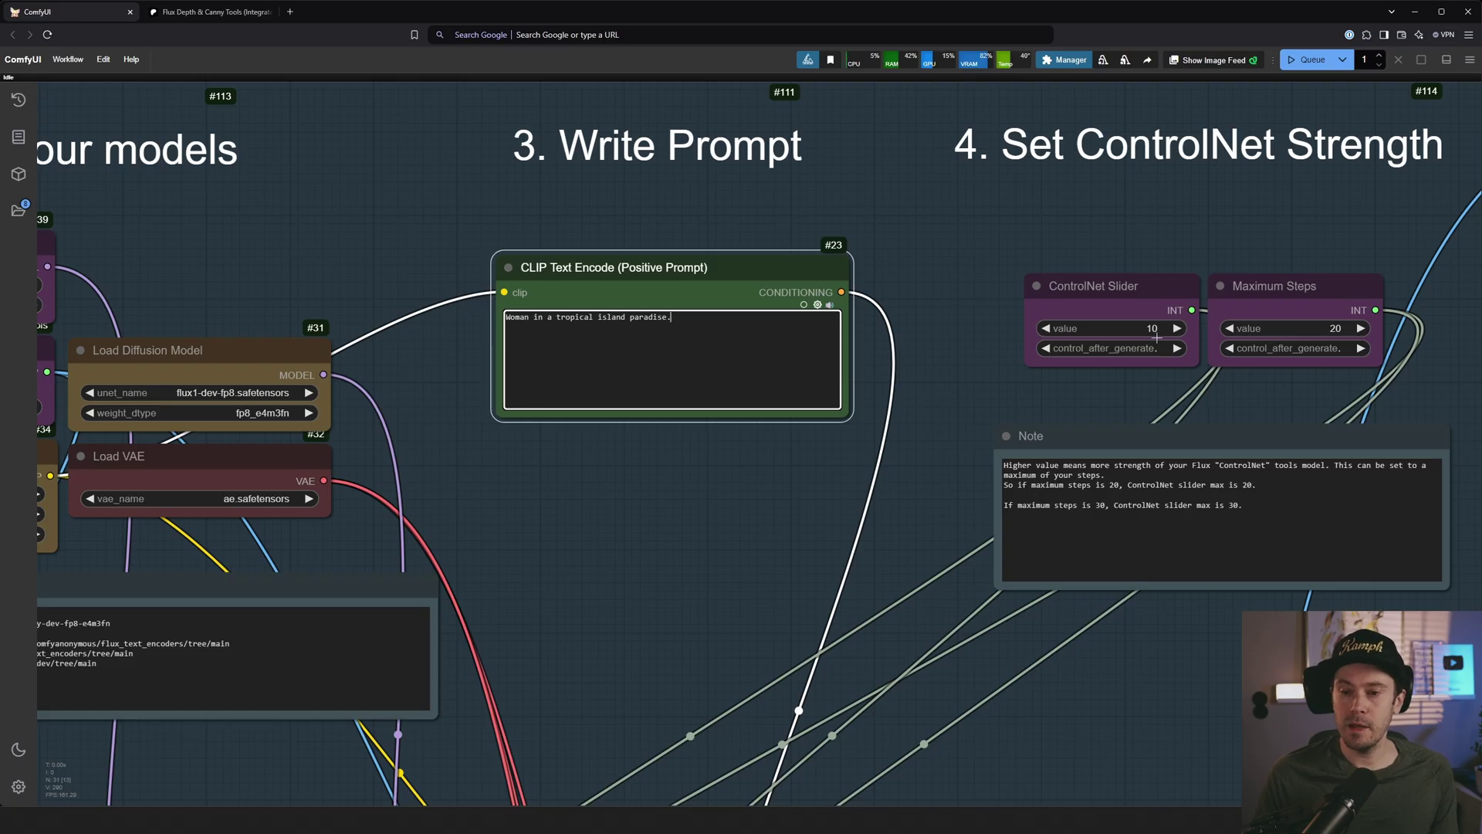
Step: Set the ControlNet Slider strength to 20
left_click(1153, 329)
type("20")
key("Return")
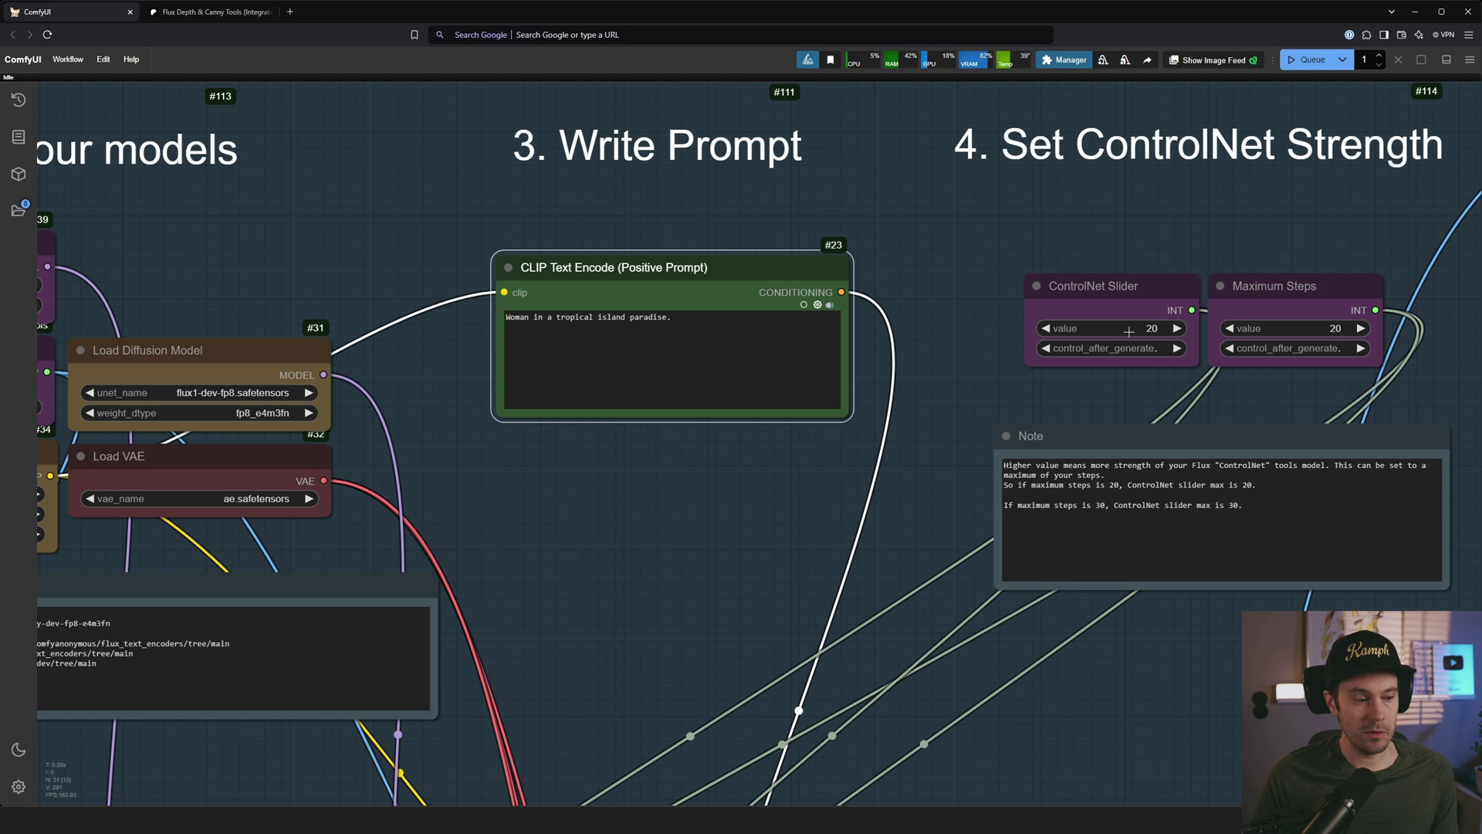
scroll(1129, 330, "down", 5)
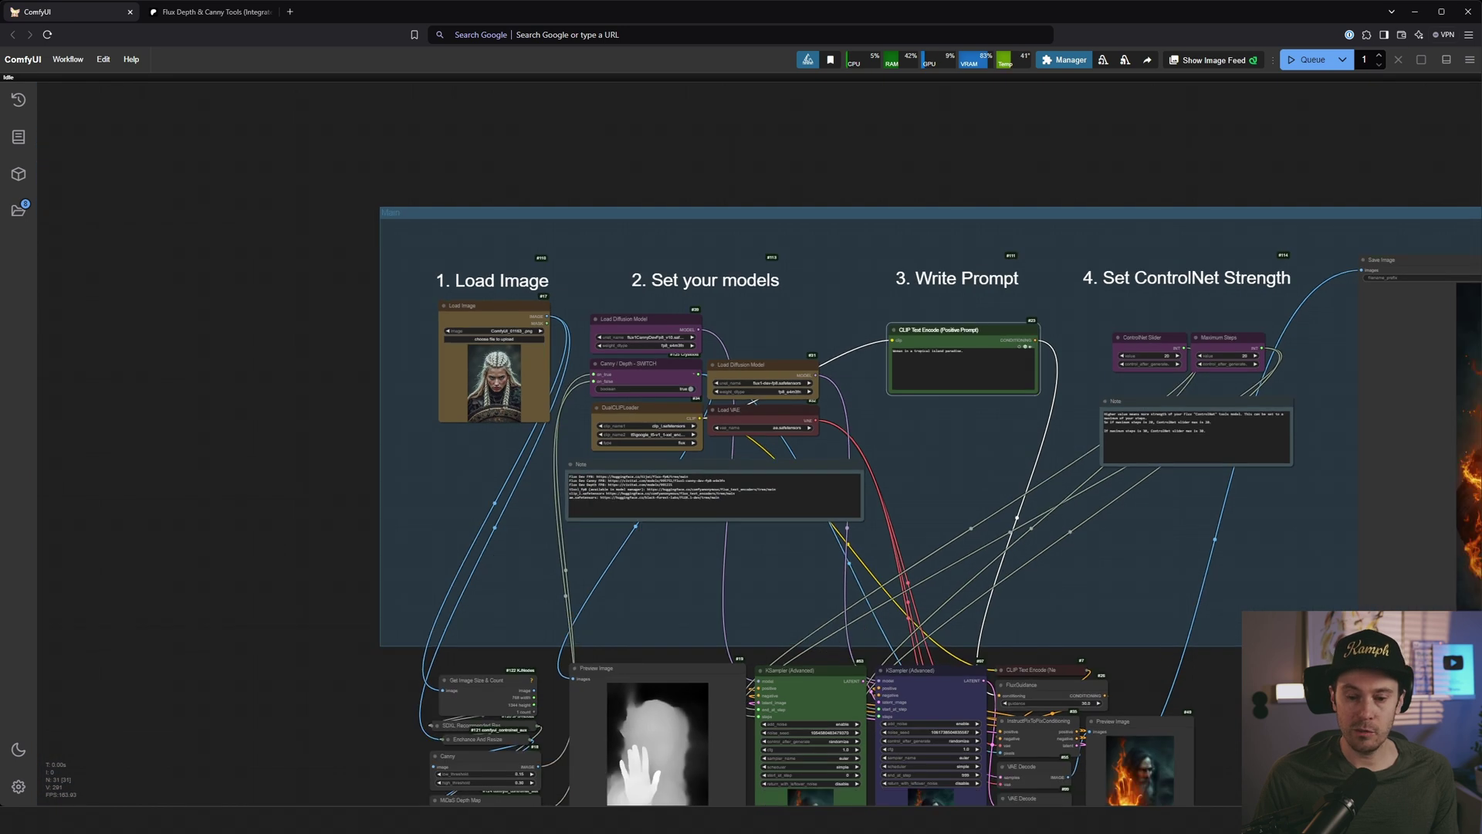
left_click_drag(1259, 733, 983, 563)
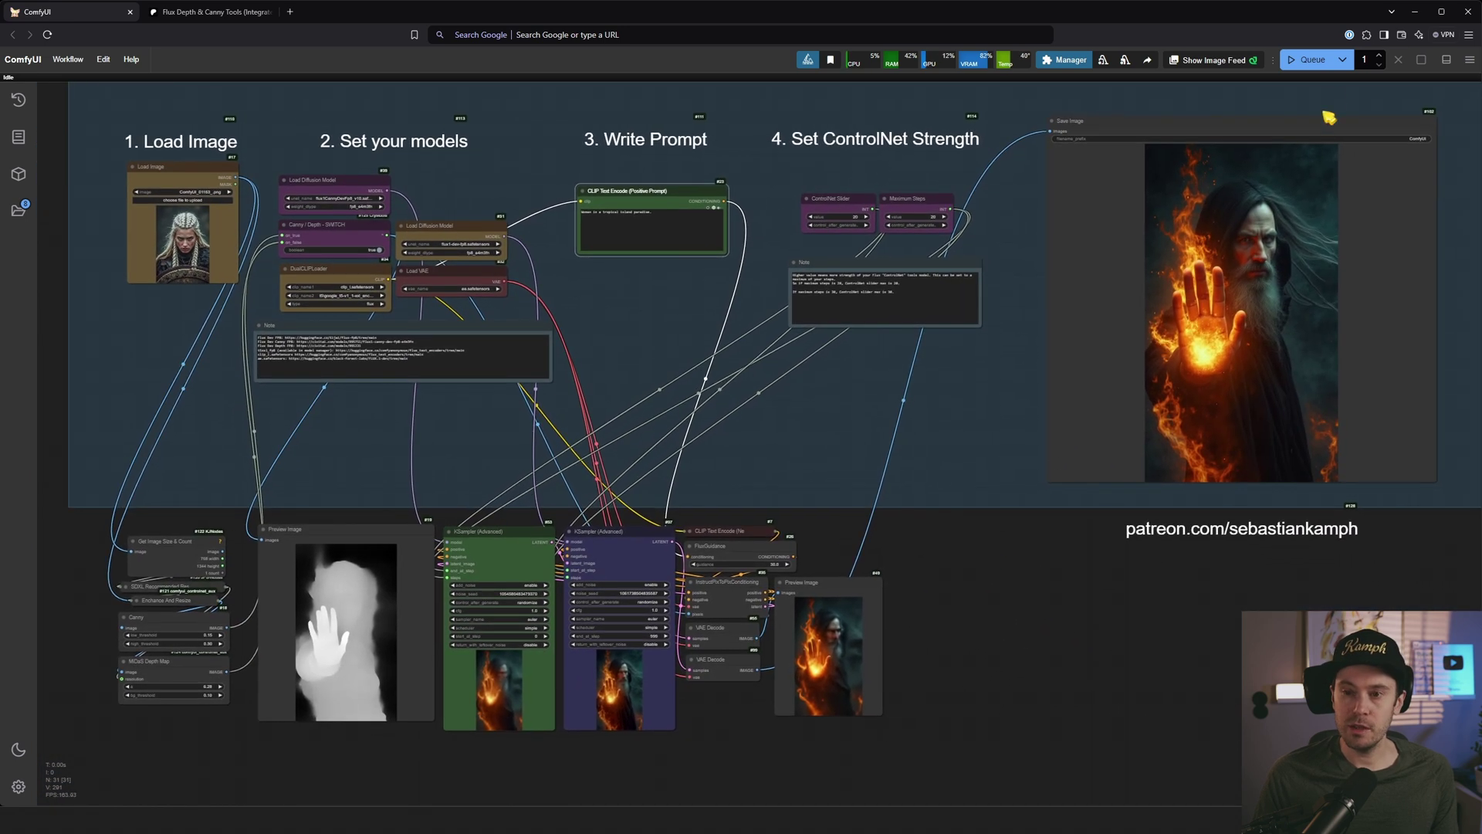
Step: Queue the workflow and inspect the tropical beach render and Canny edge-map preview
left_click(1310, 60)
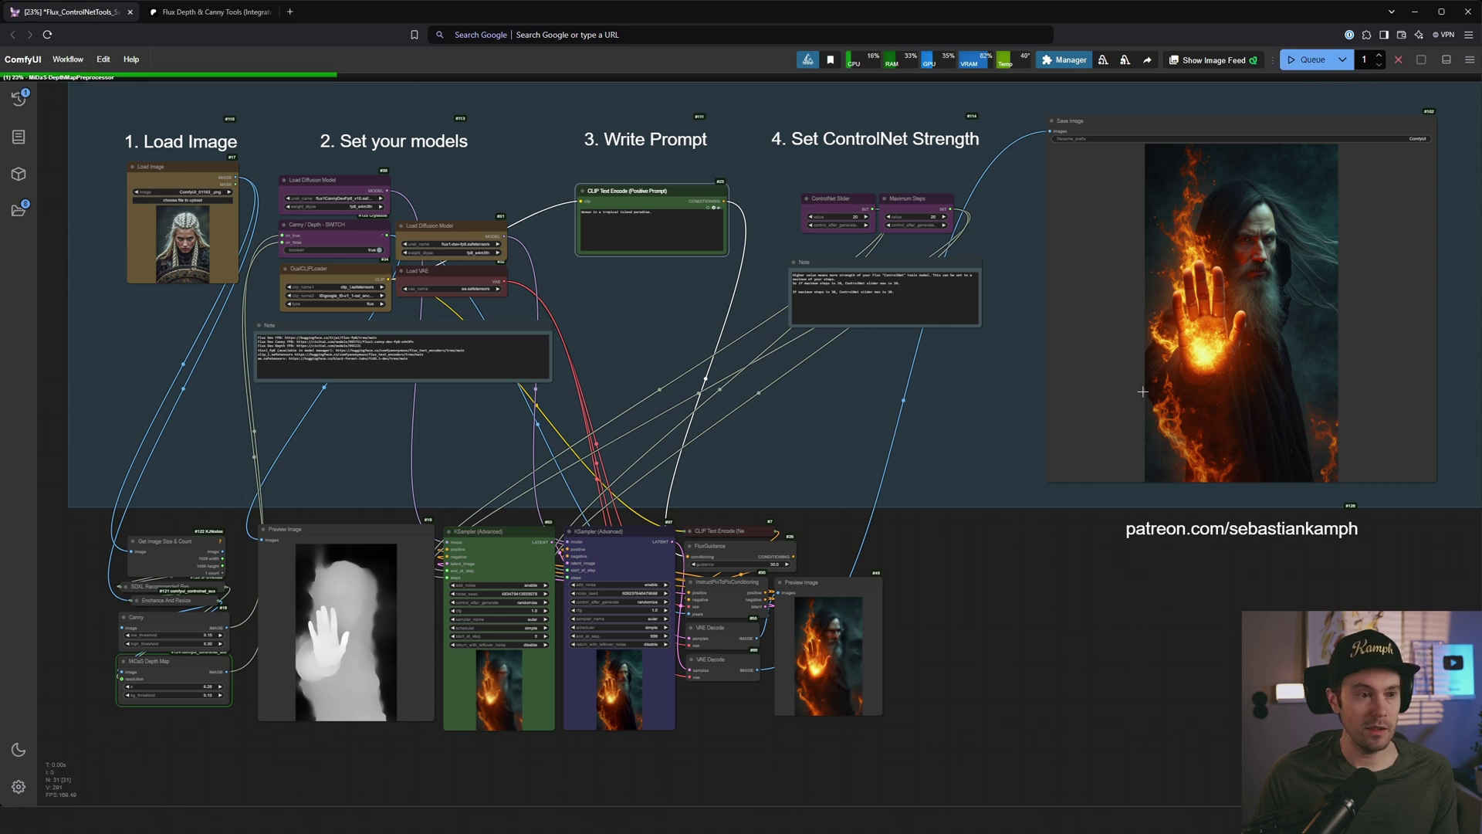
scroll(263, 629, "up", 12)
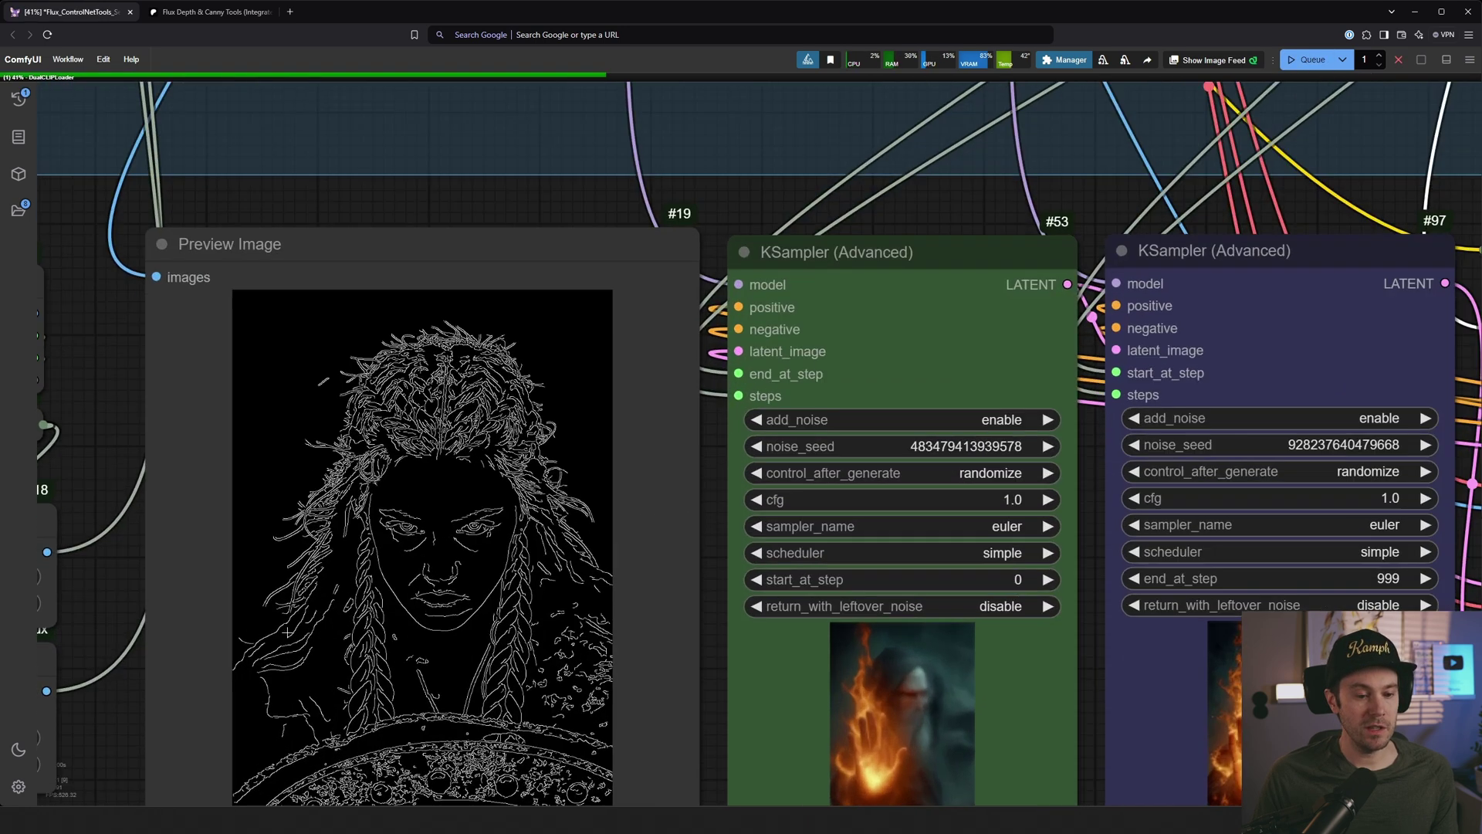
scroll(287, 632, "down", 3)
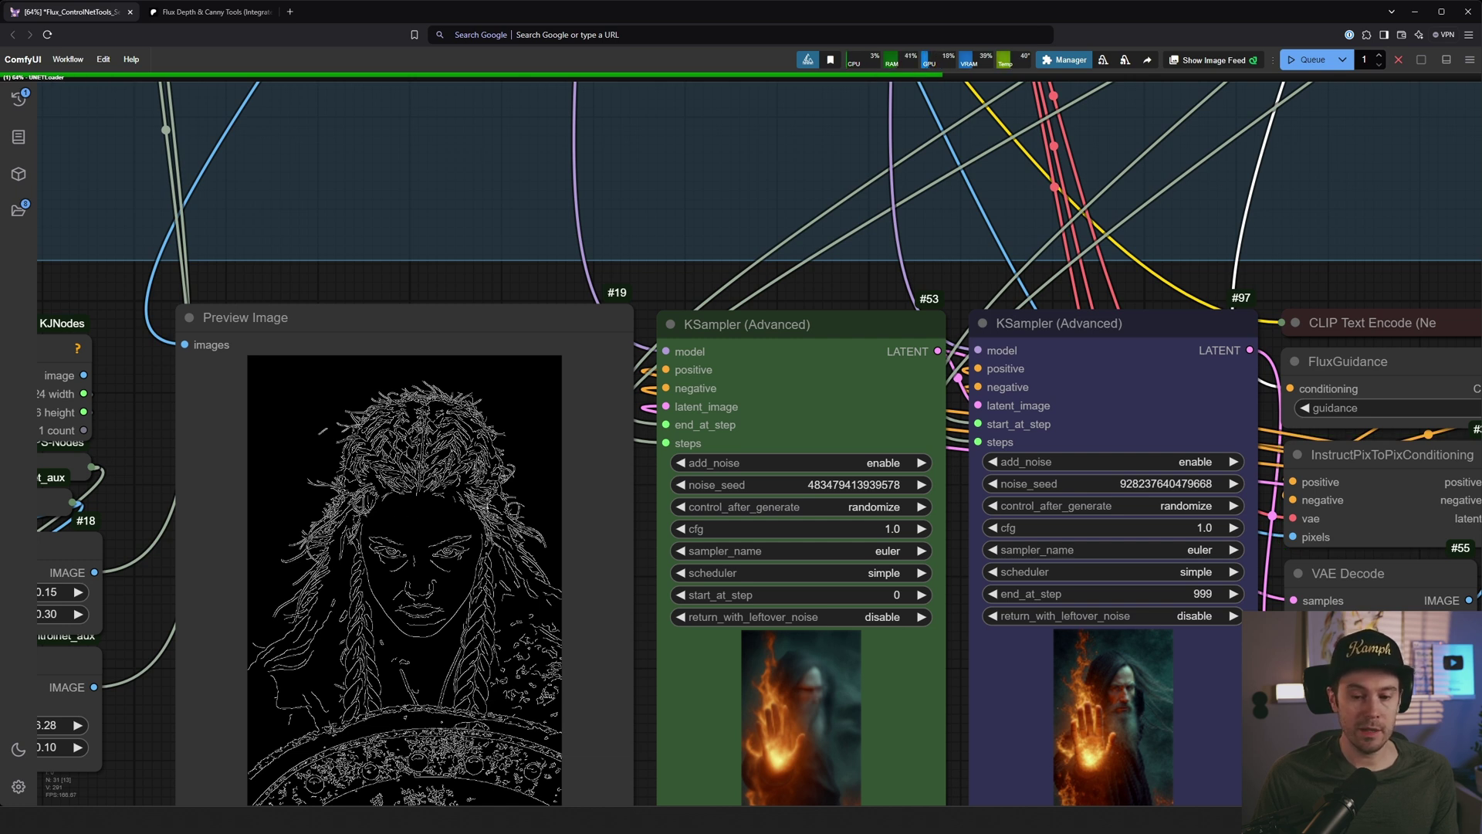
scroll(288, 614, "down", 6)
scroll(617, 594, "up", 8)
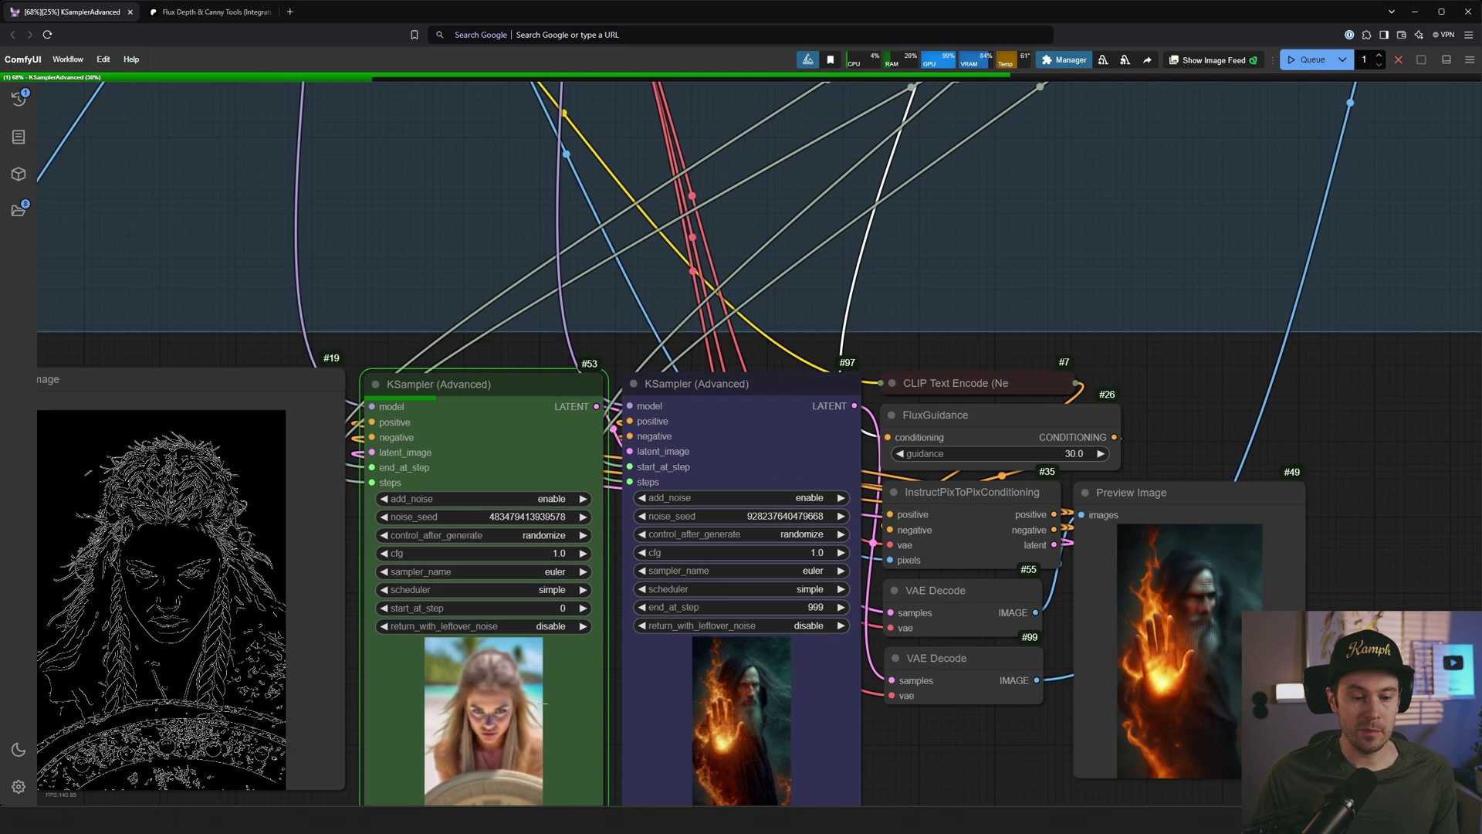
left_click_drag(902, 795, 875, 691)
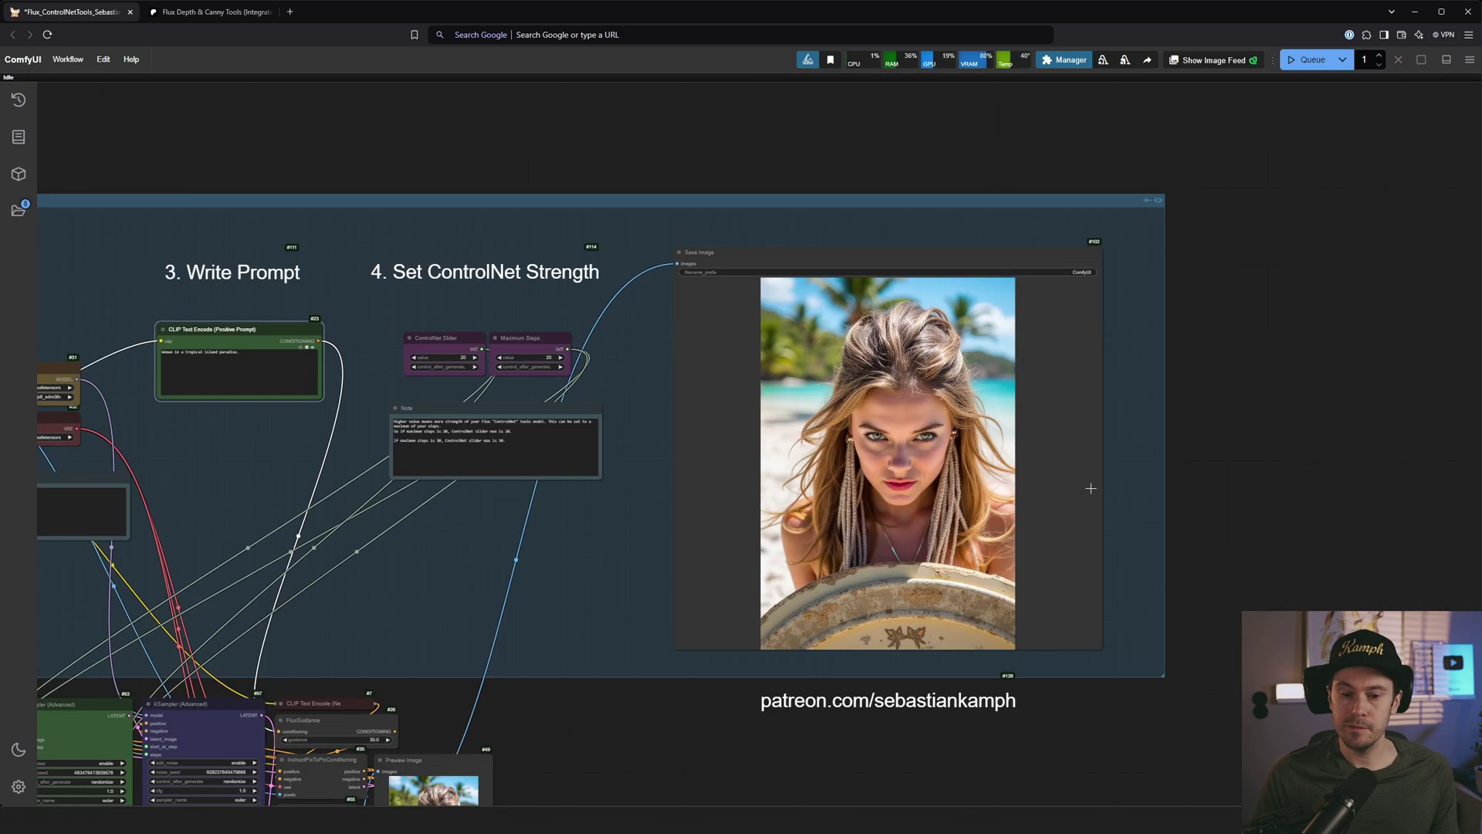
scroll(1044, 596, "up", 3)
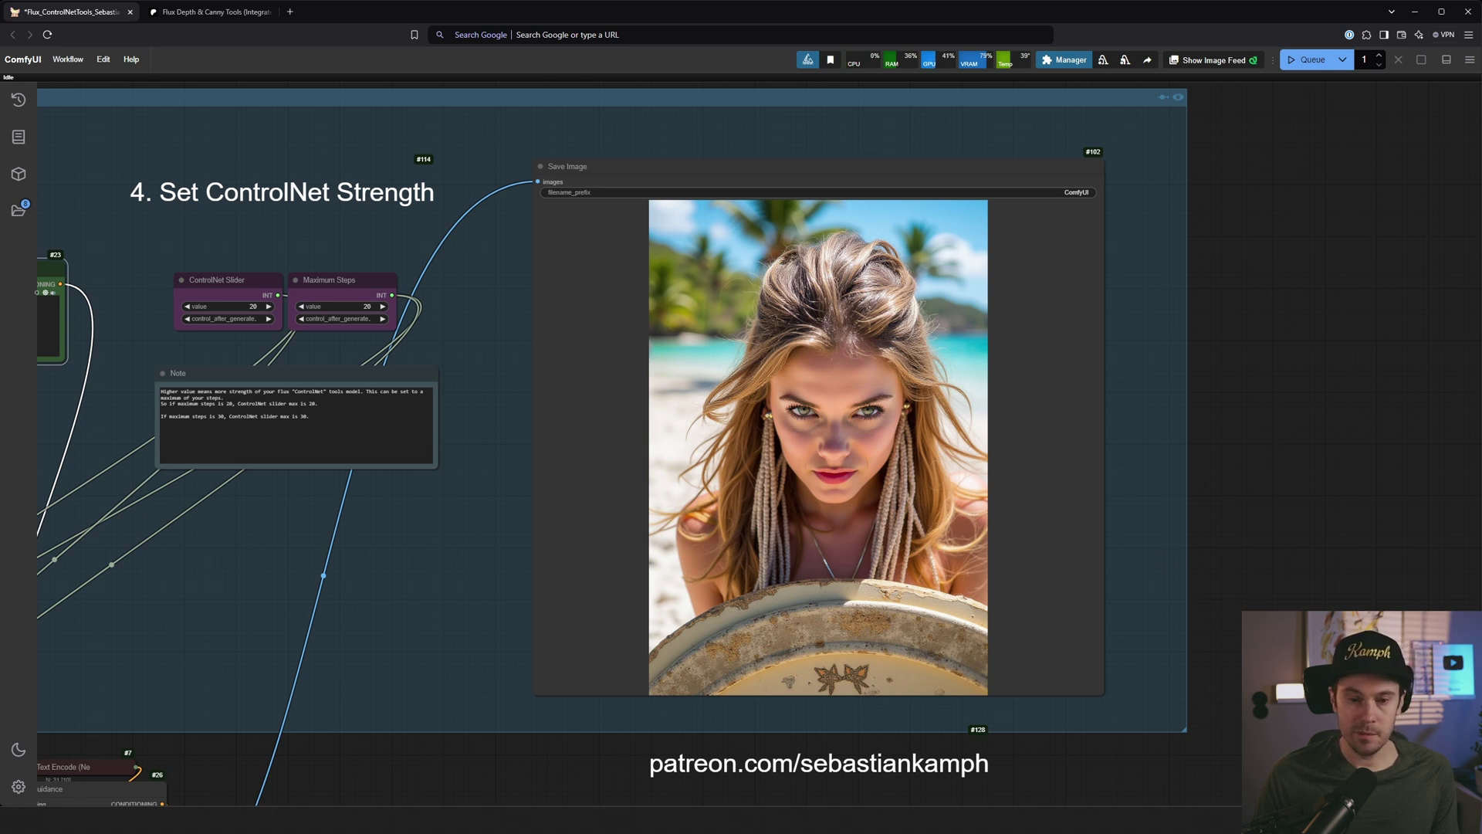
scroll(1287, 652, "down", 4)
left_click_drag(718, 784, 820, 721)
scroll(509, 617, "up", 5)
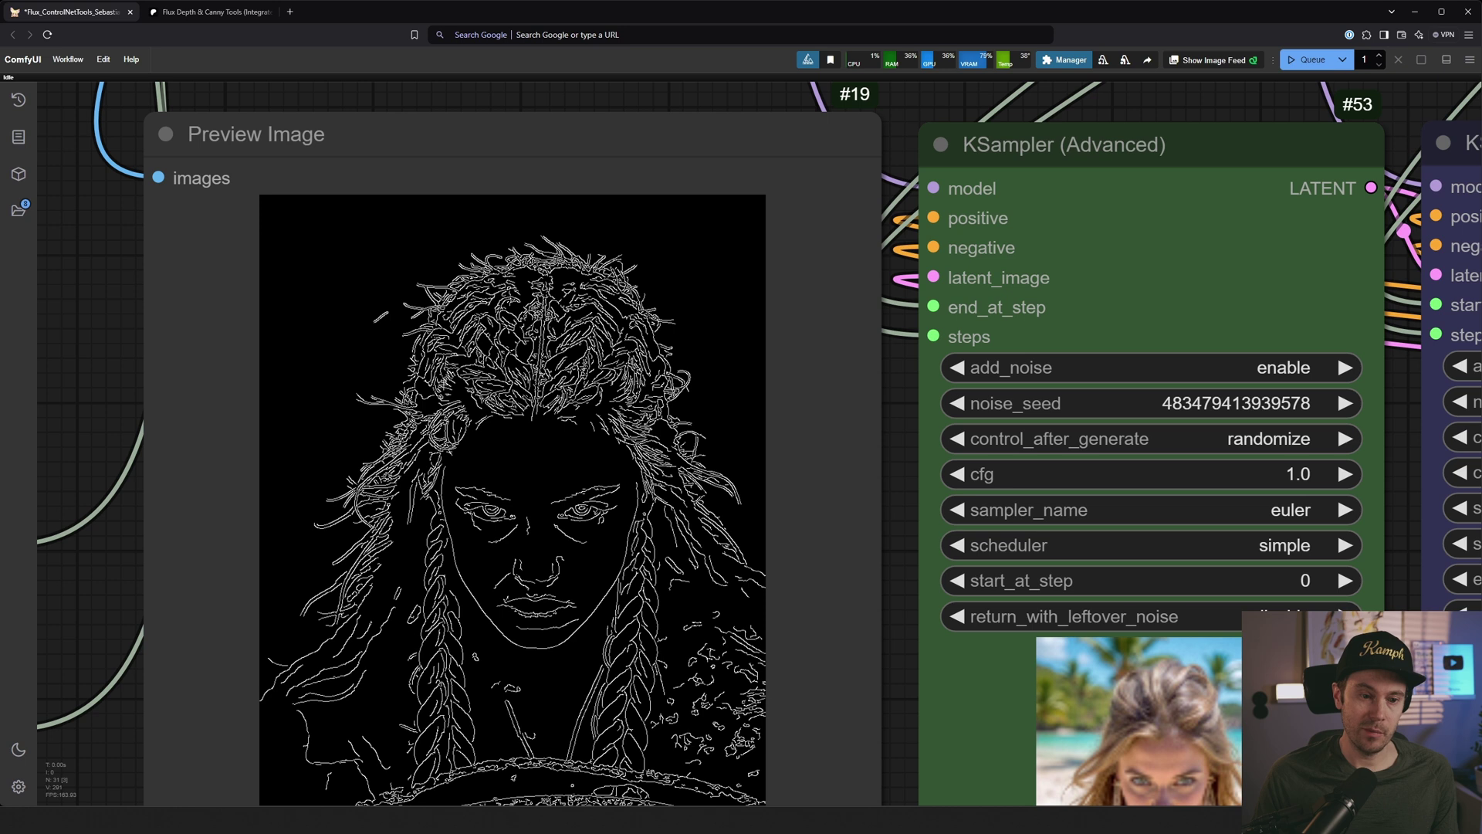
key(".")
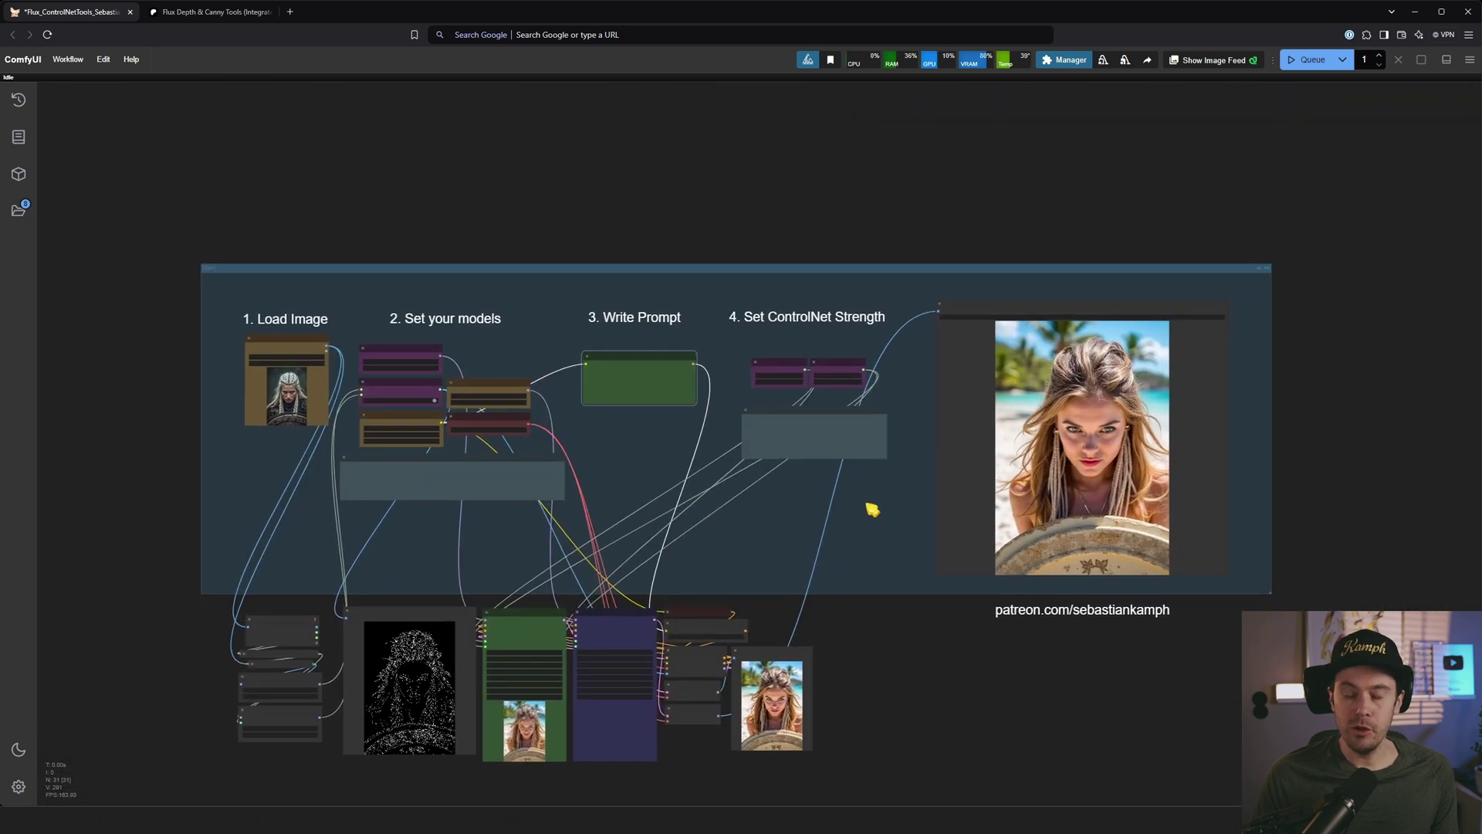
scroll(365, 392, "up", 10)
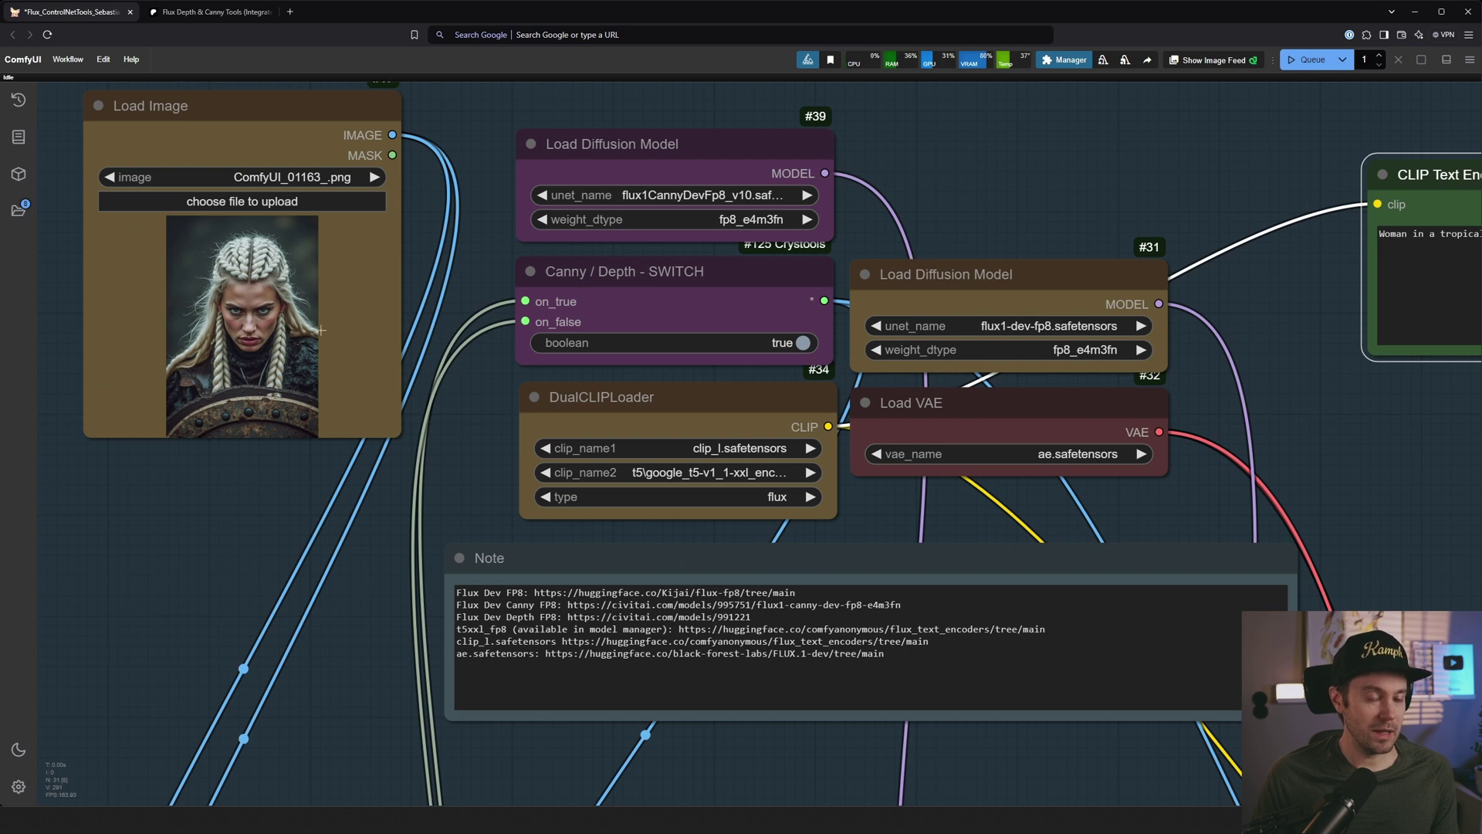
Step: Lower the ControlNet Slider strength to 3
key(".")
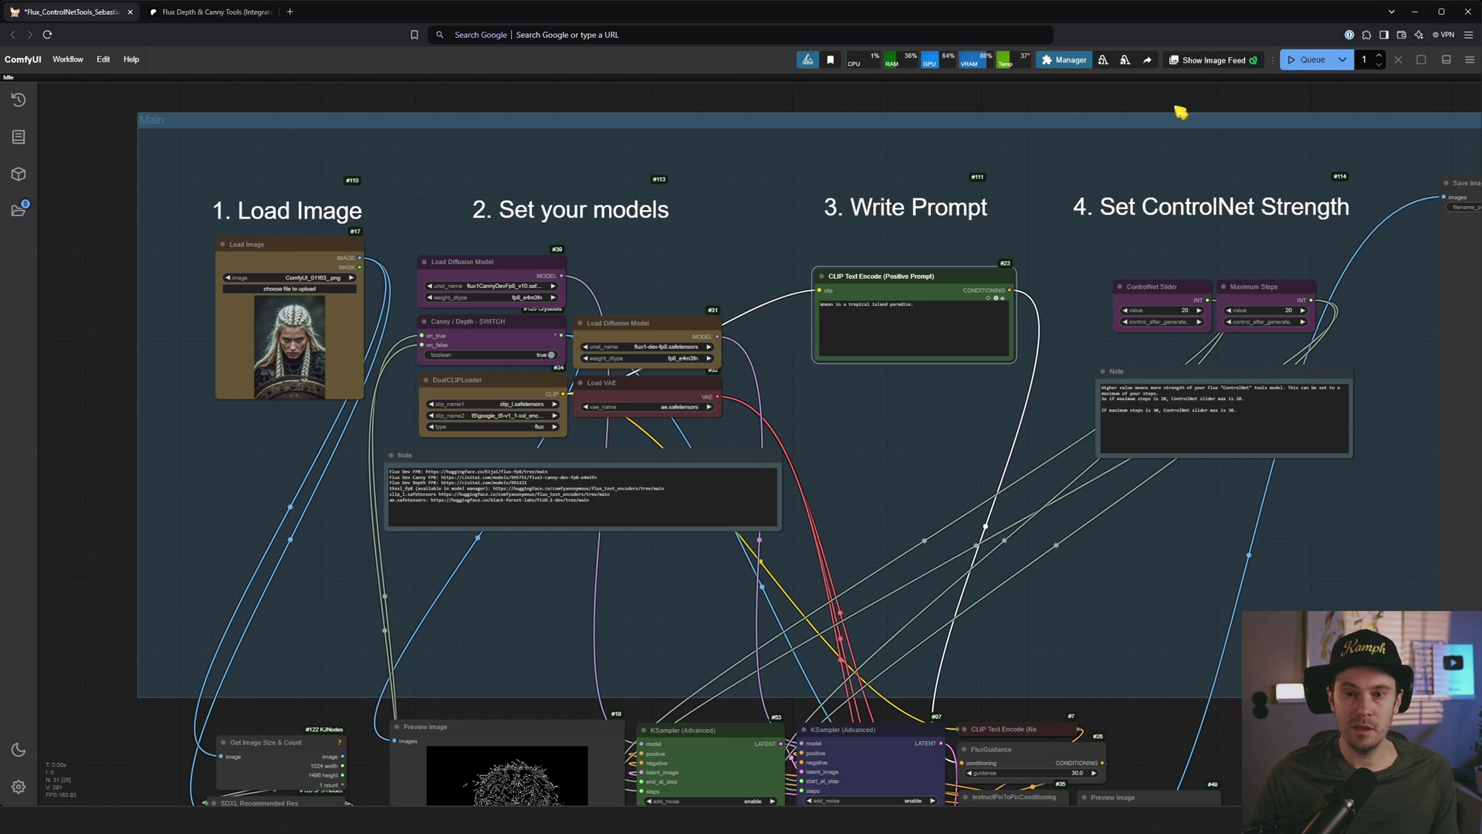
left_click_drag(1196, 114, 443, 139)
scroll(441, 288, "up", 3)
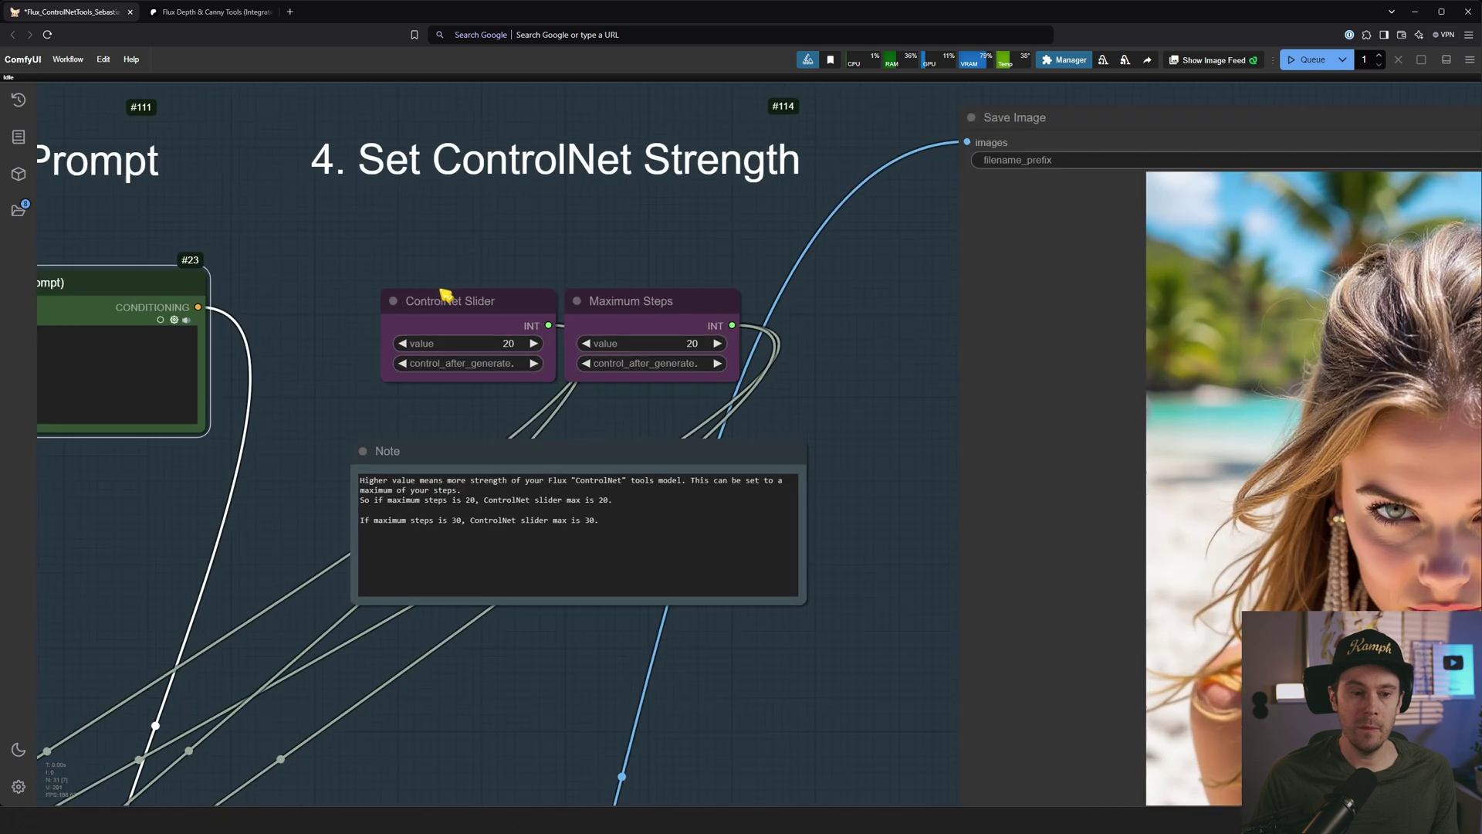
left_click(507, 342)
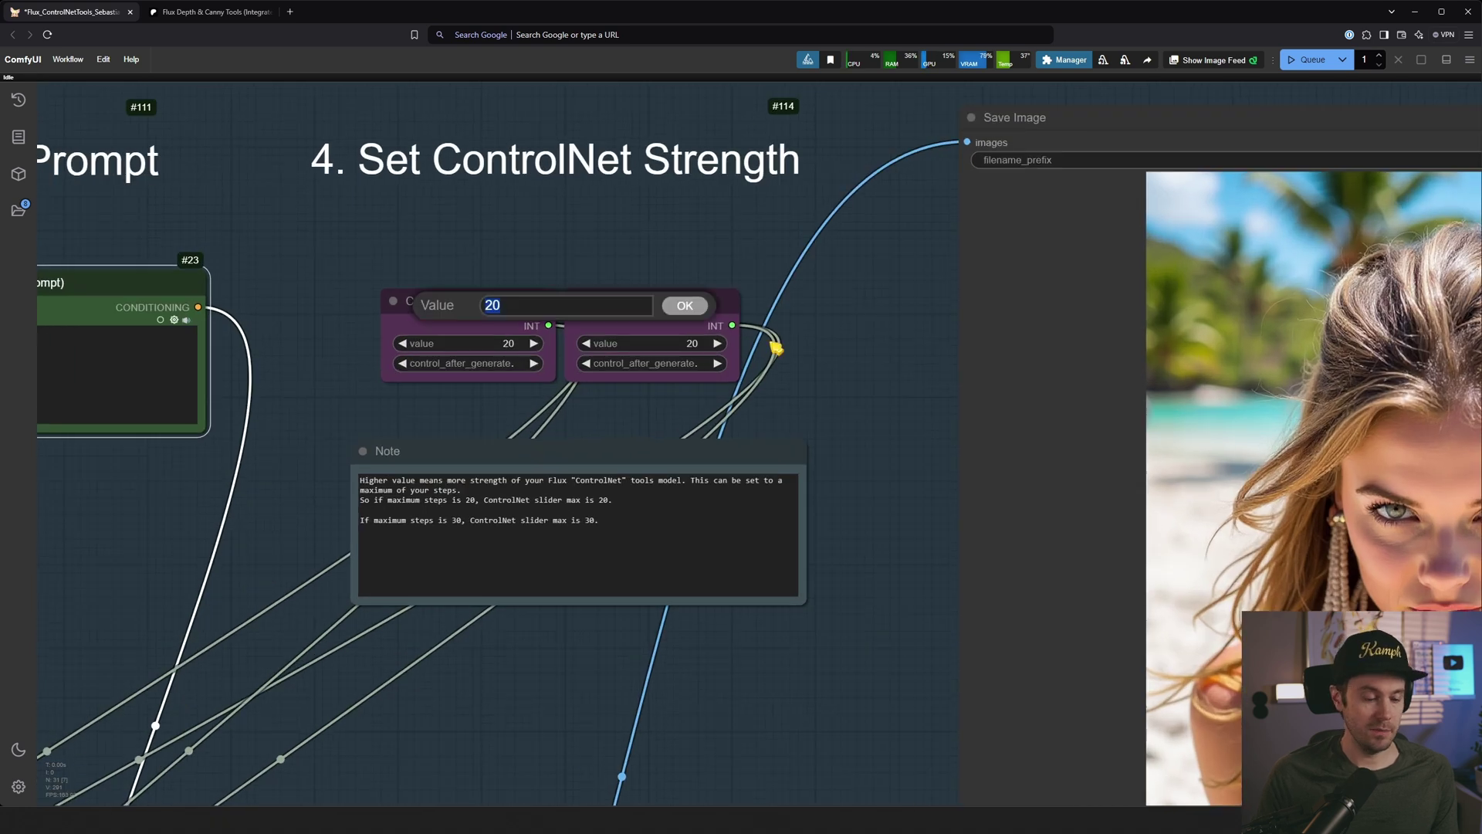
type("3")
key("Return")
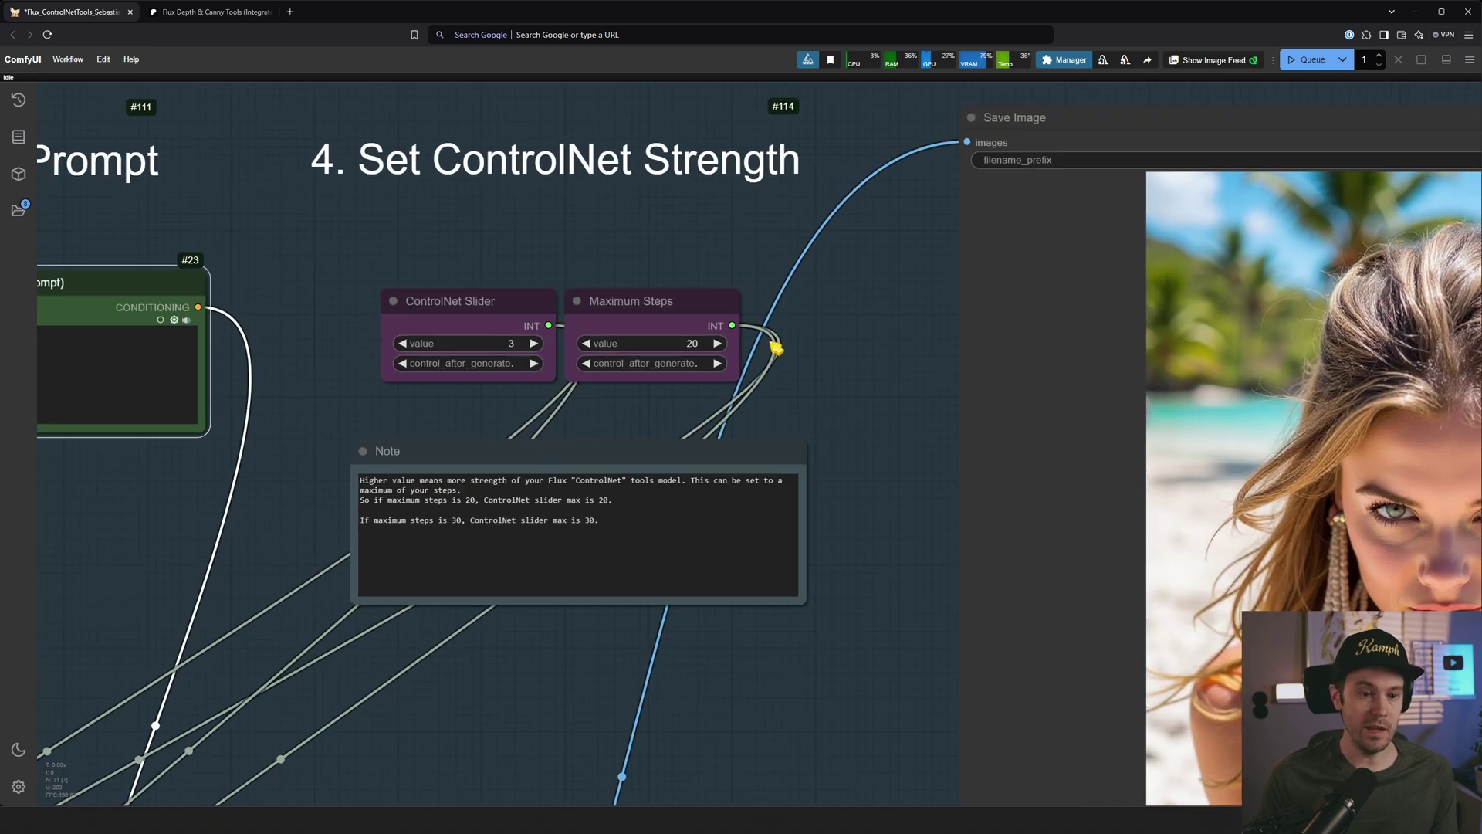
Step: Queue the workflow with Ctrl+Enter and inspect the woman in turquoise water on the palm-lined beach
key("ctrl+Return")
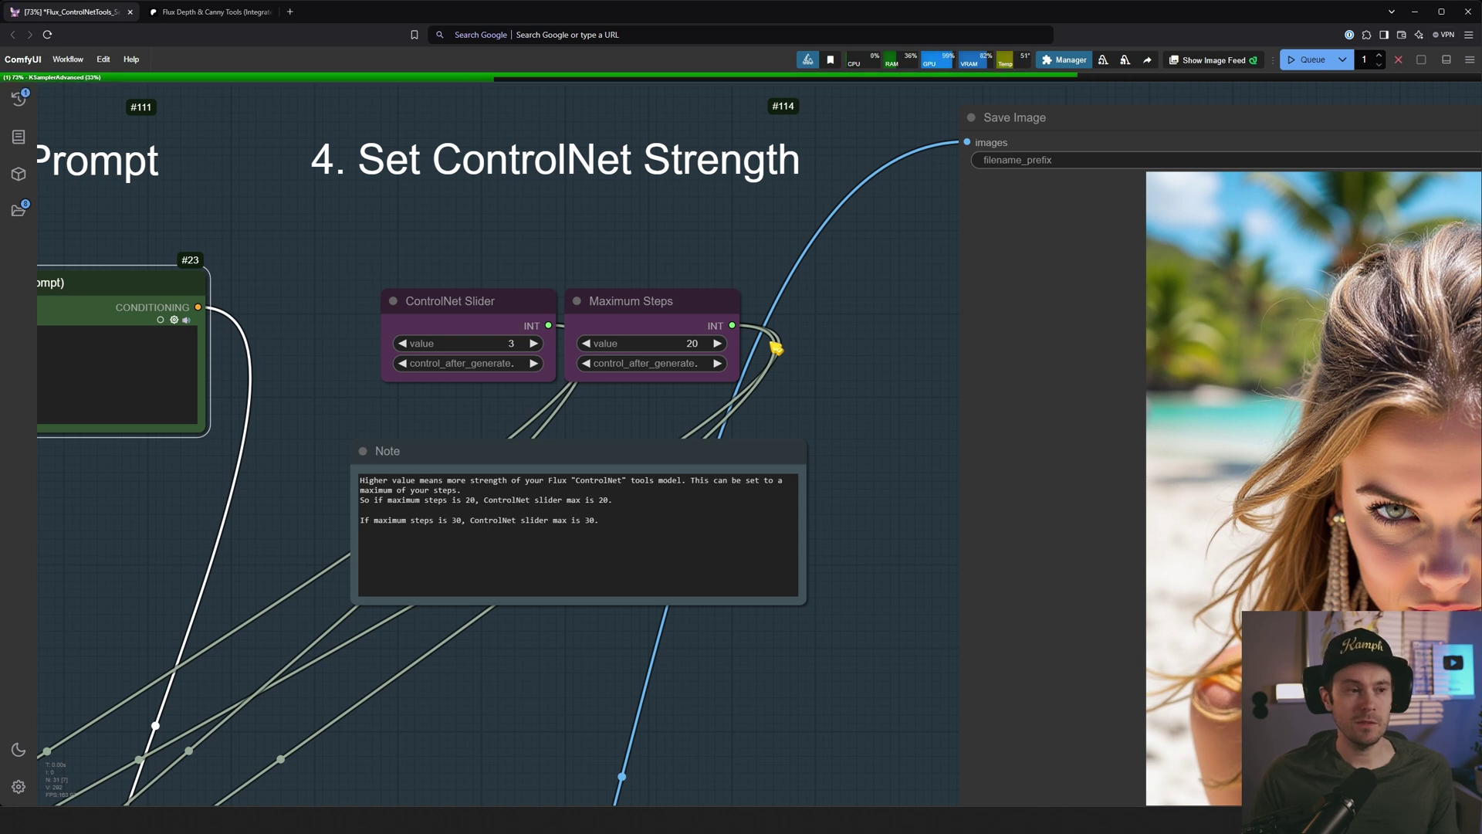
scroll(854, 497, "down", 5)
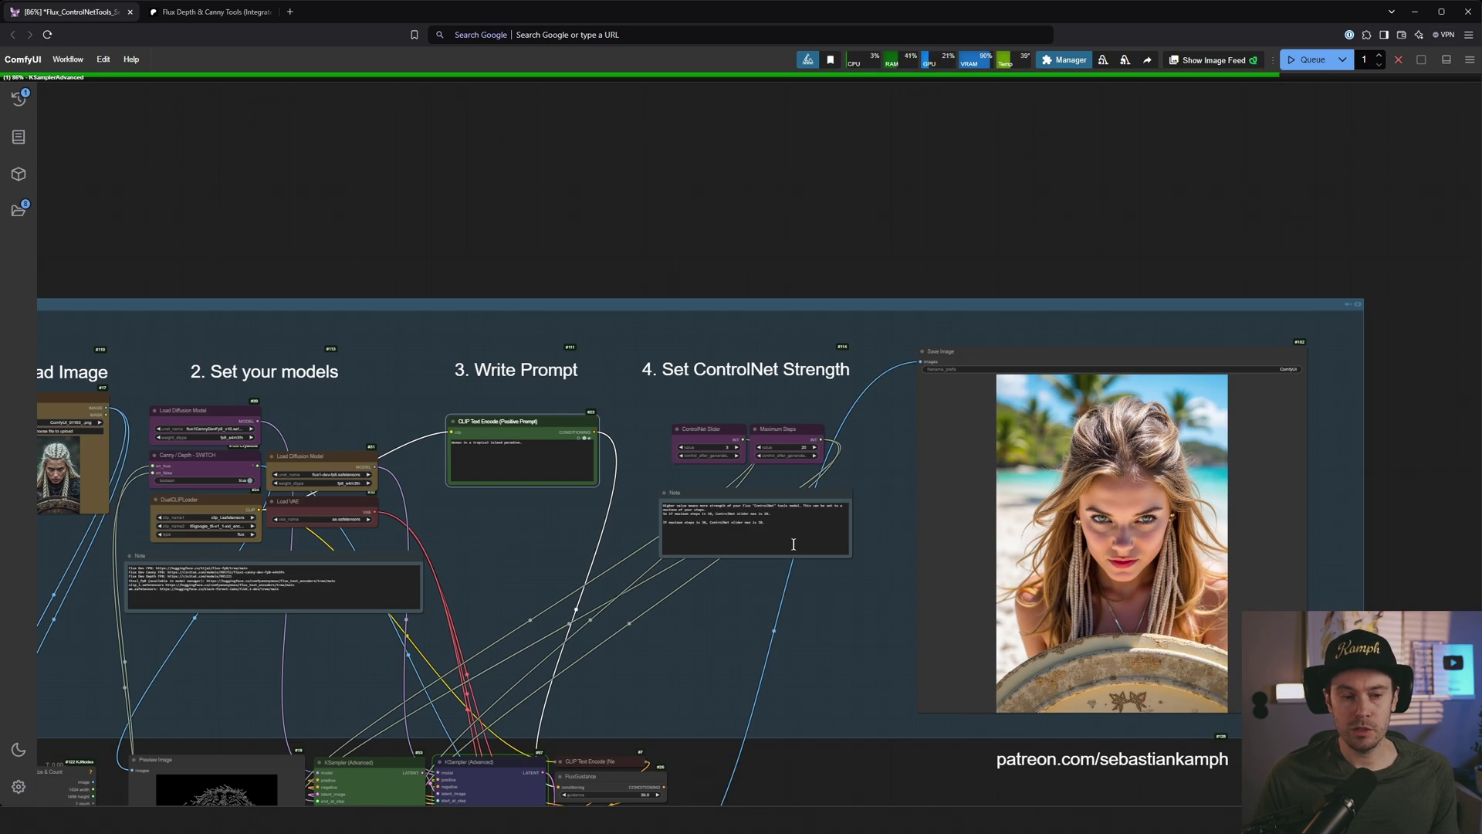
left_click_drag(803, 803, 946, 550)
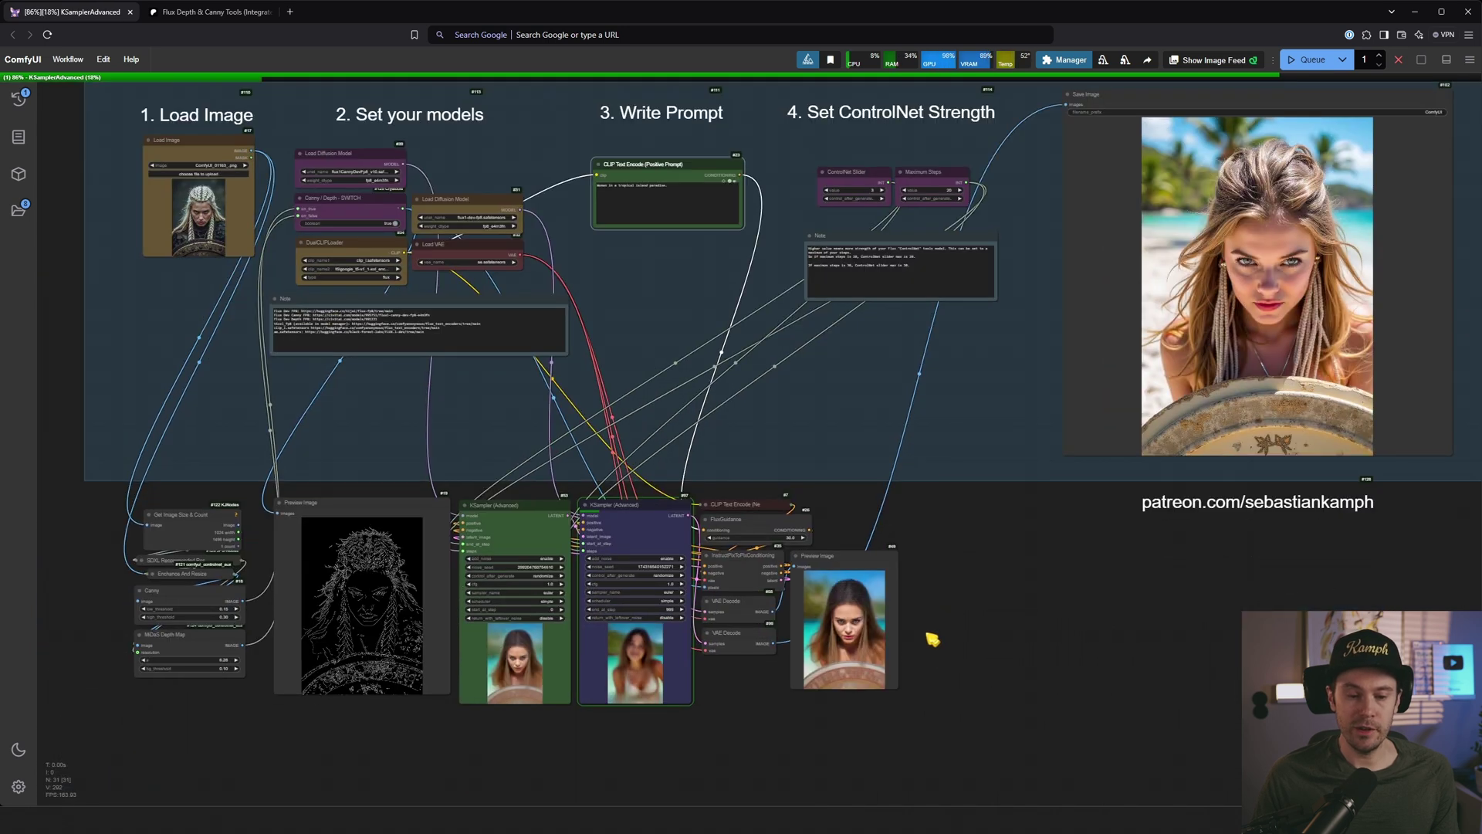
scroll(927, 635, "up", 5)
scroll(889, 629, "up", 2)
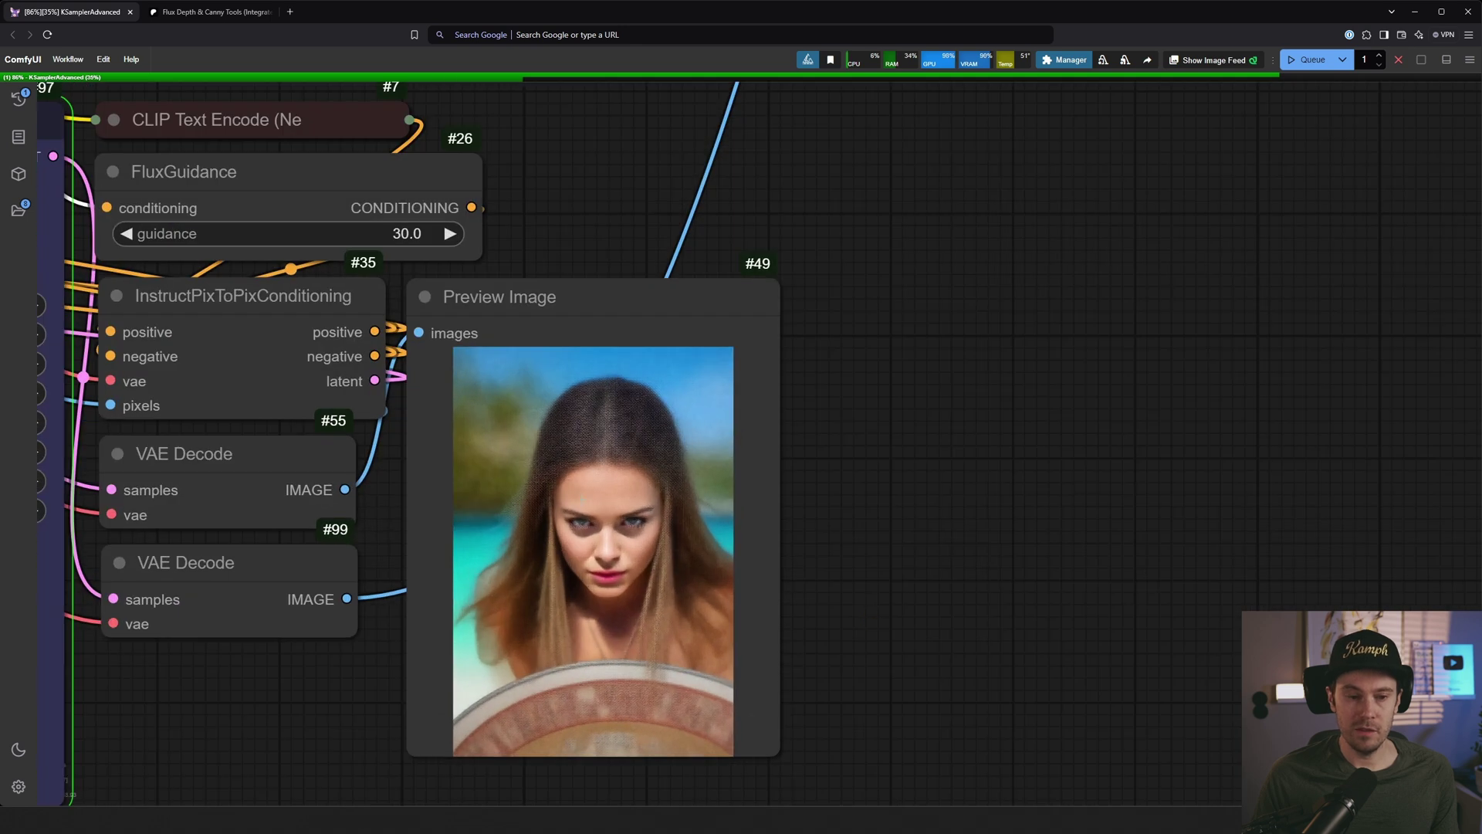
scroll(652, 559, "up", 2)
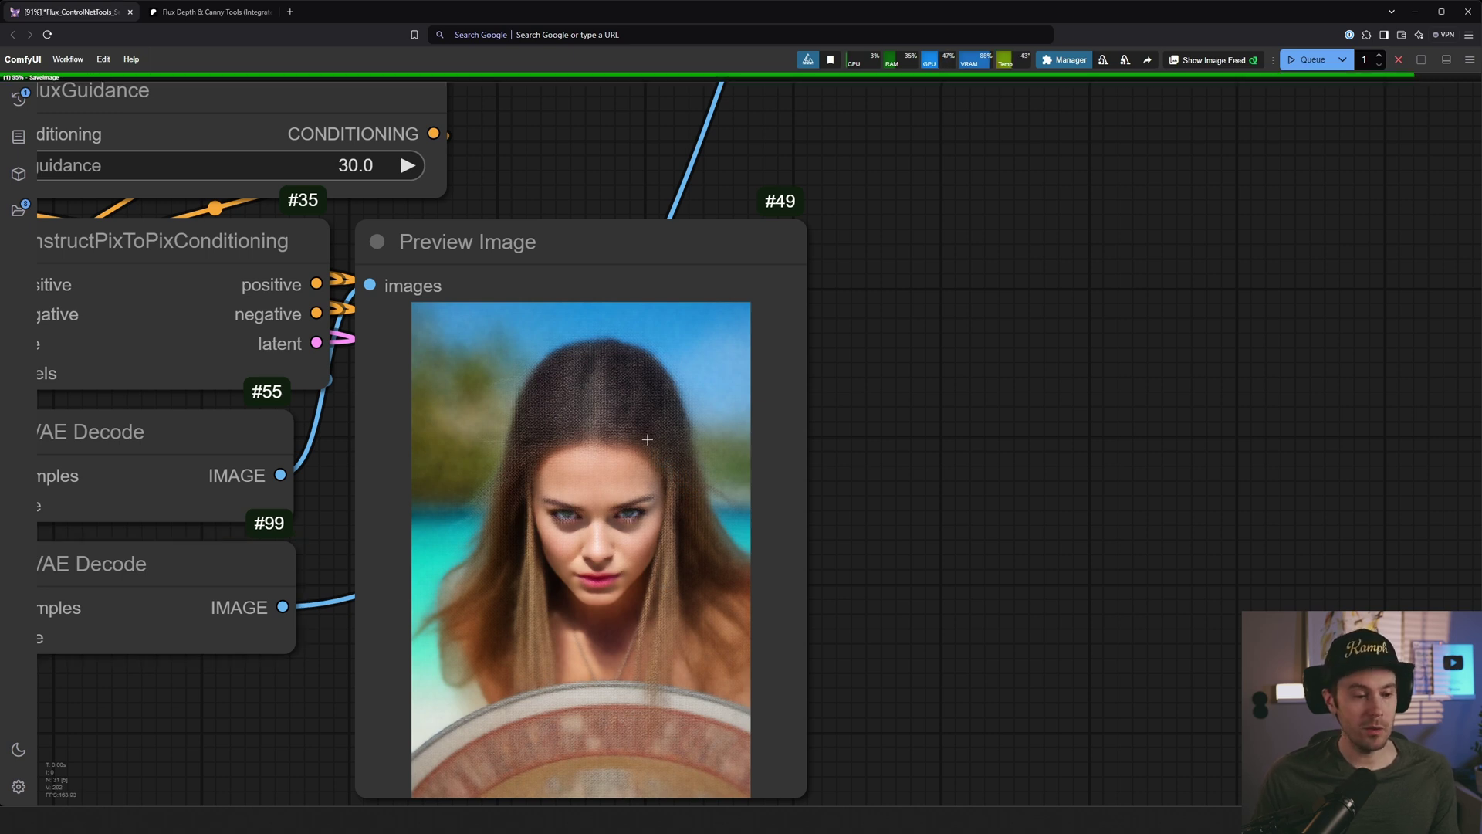
scroll(973, 420, "down", 10)
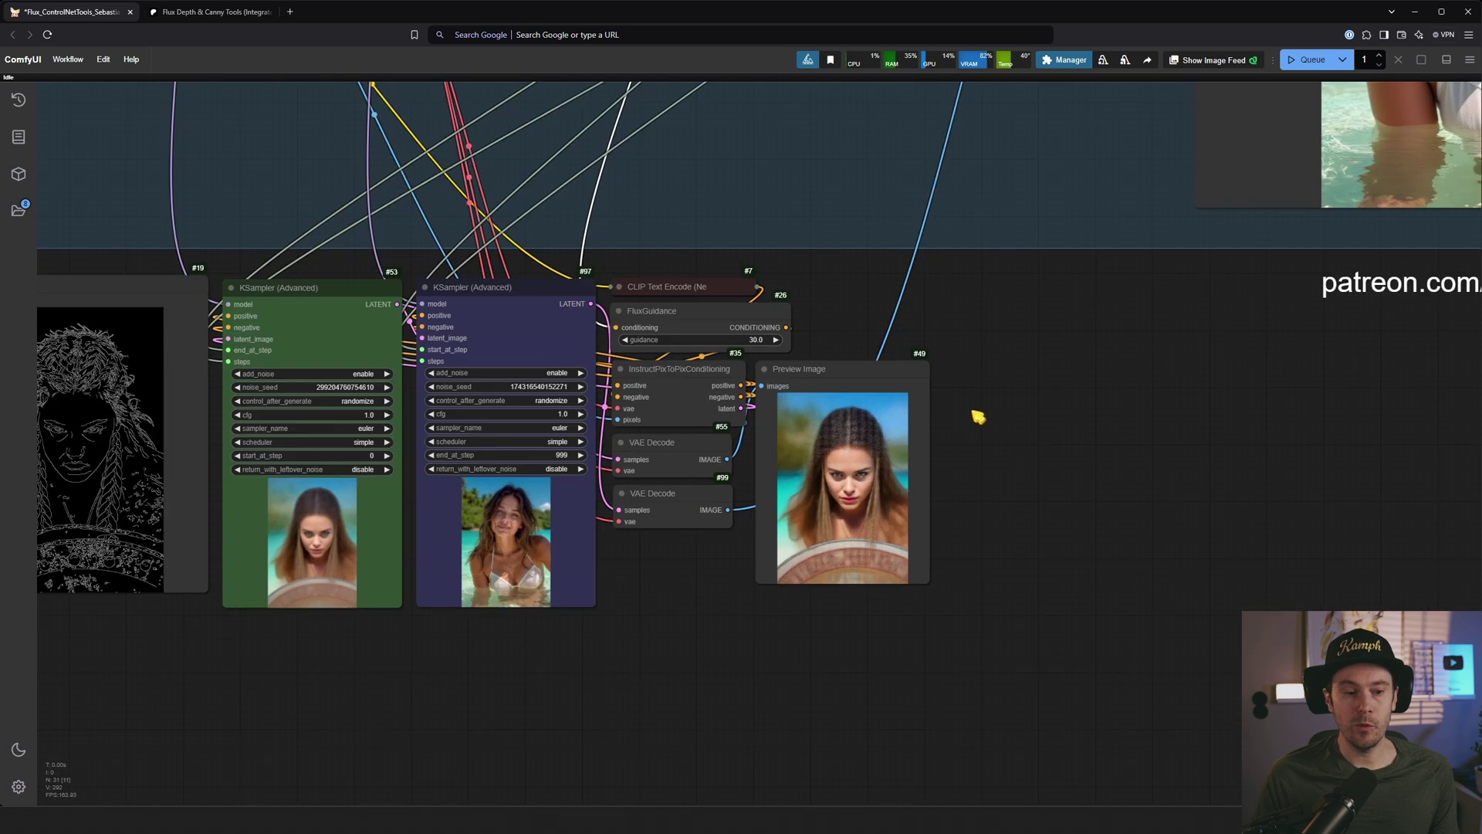
scroll(791, 618, "down", 5)
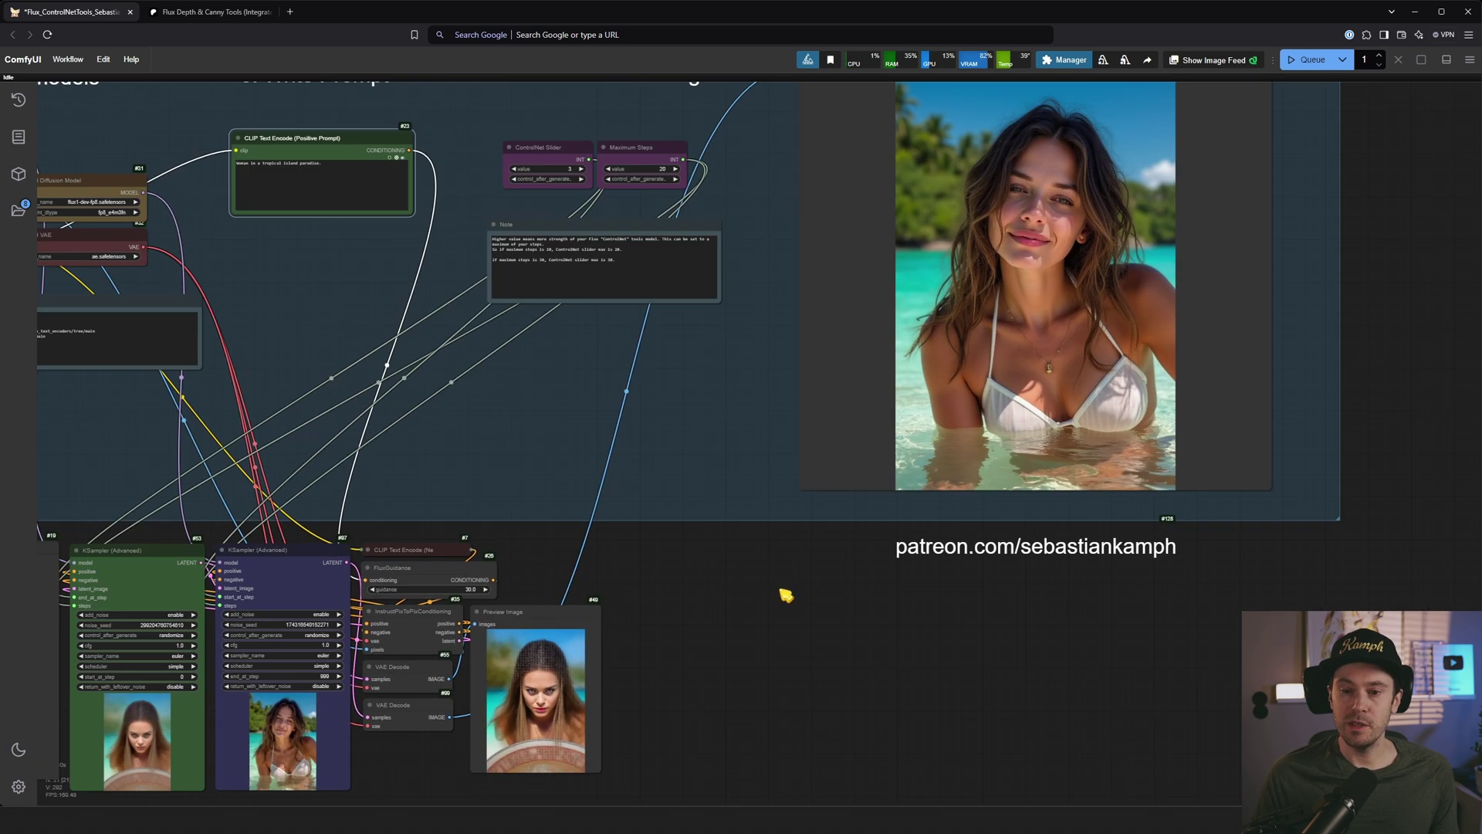
left_click_drag(784, 592, 790, 688)
scroll(791, 688, "down", 2)
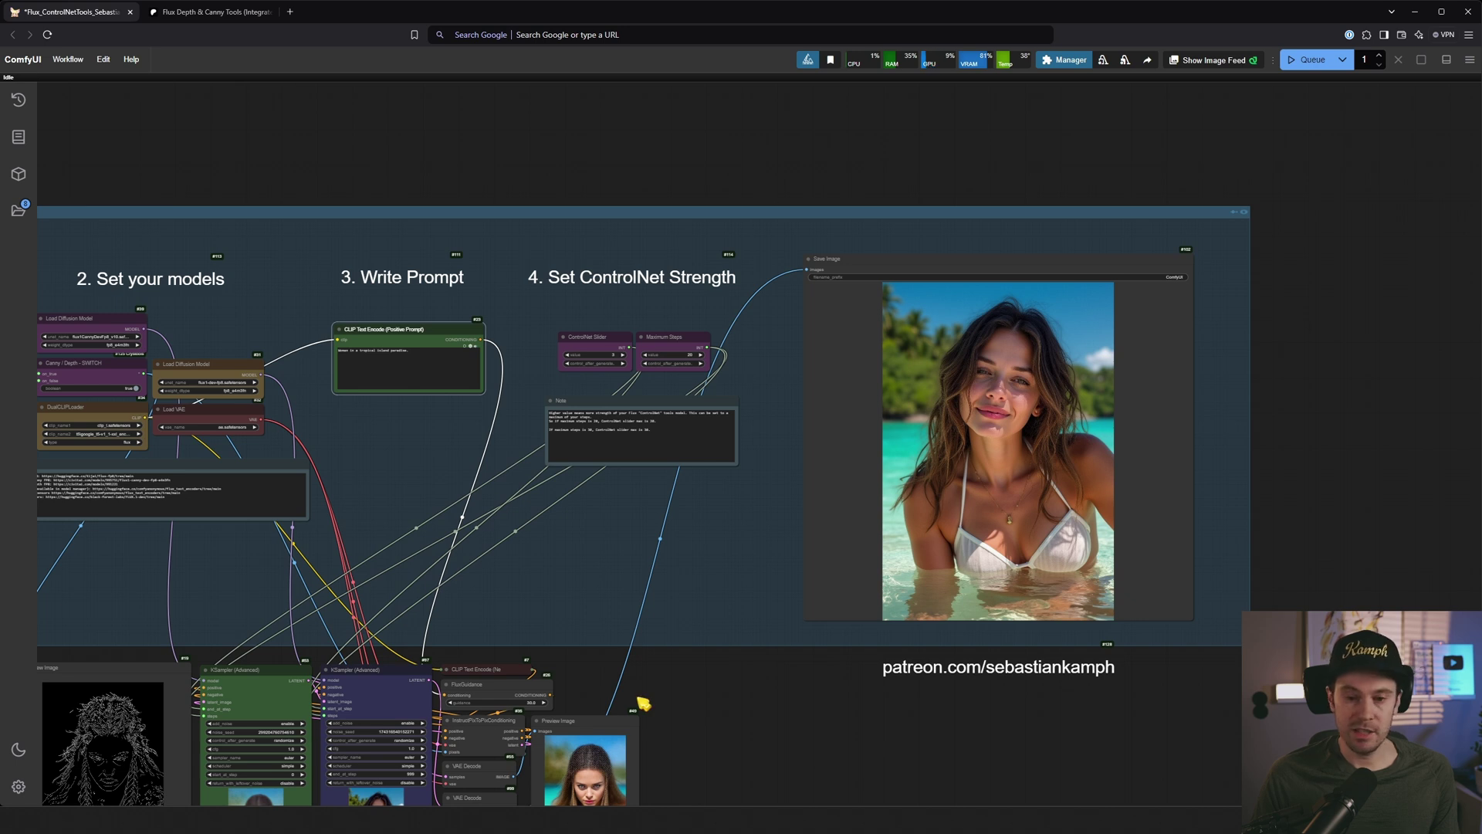
scroll(966, 651, "down", 2)
scroll(1032, 463, "up", 4)
scroll(1032, 463, "down", 3)
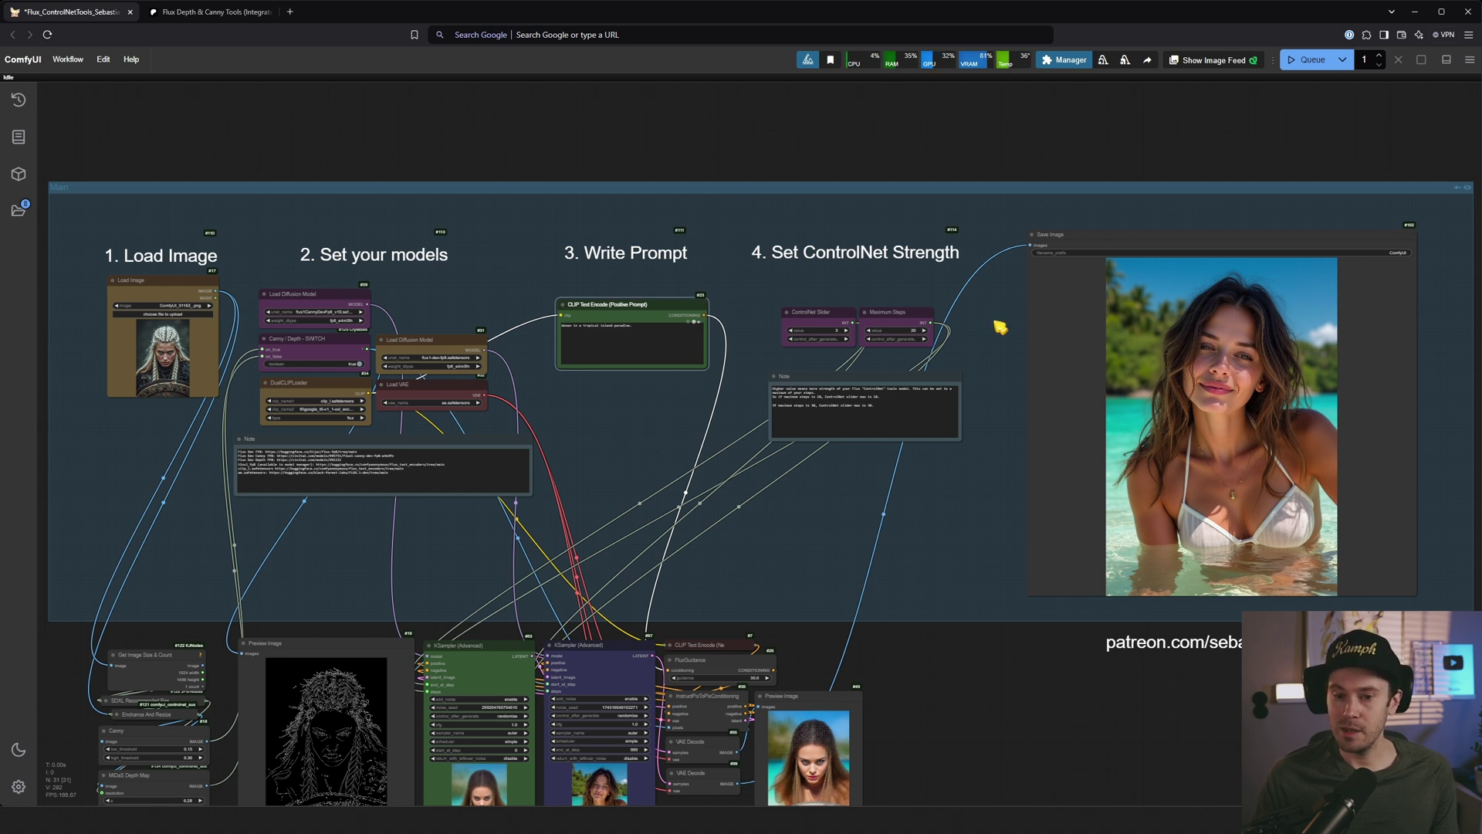
Step: Queue the workflow and inspect the sampler previews and the braided brunette behind a wooden shield
scroll(980, 340, "up", 5)
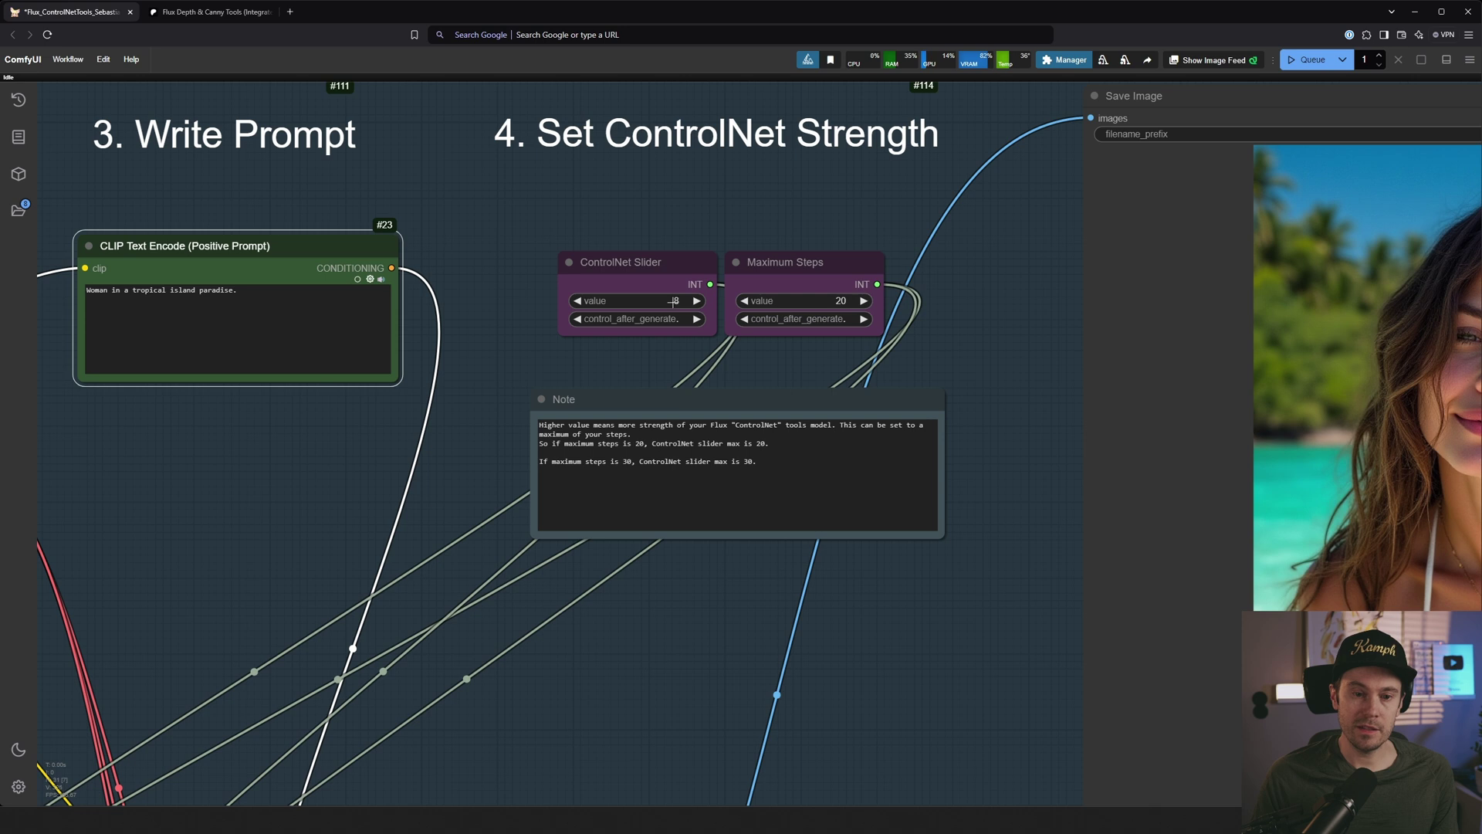
scroll(1065, 261, "down", 6)
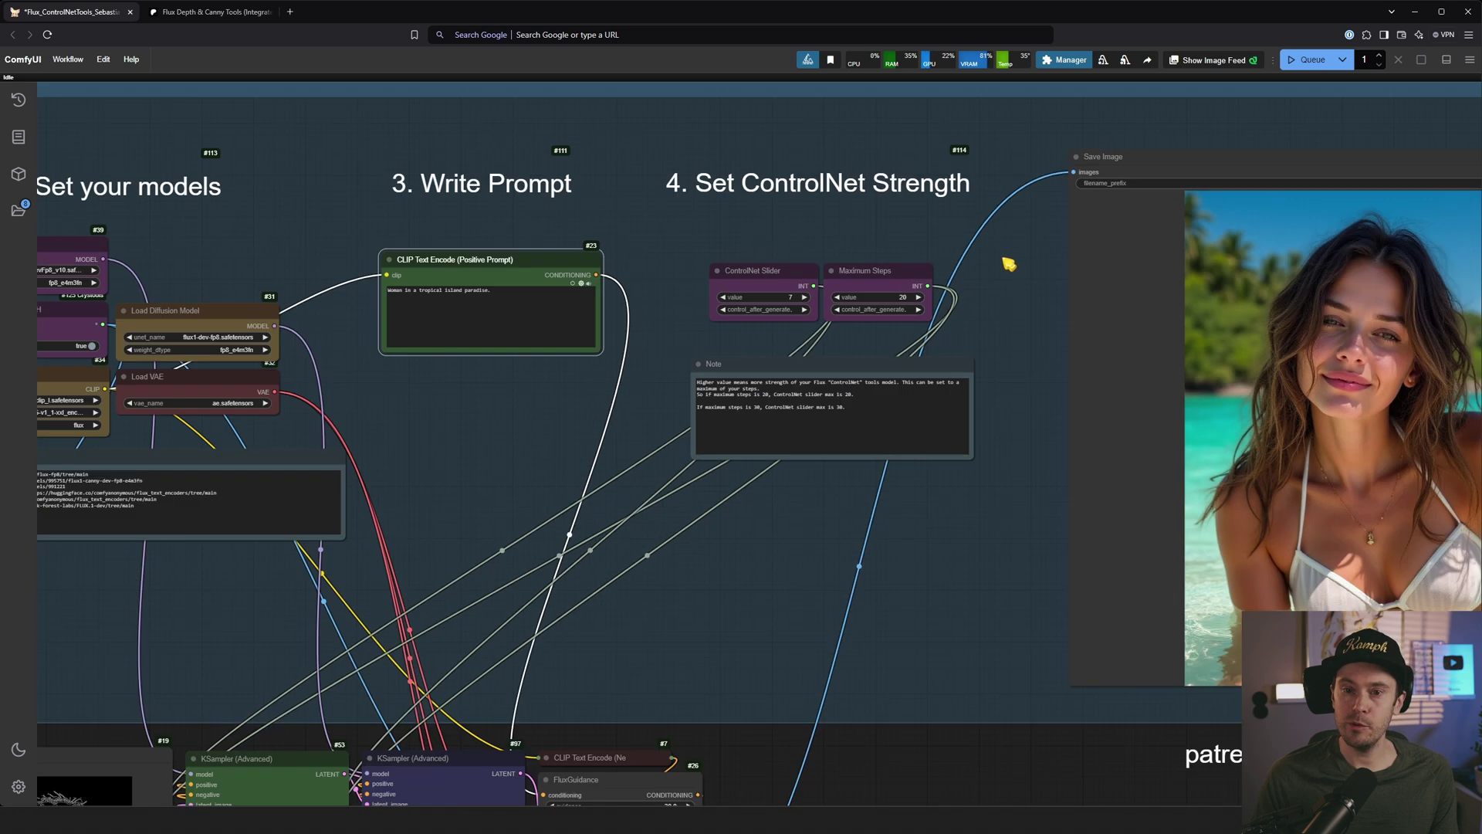
key("ctrl+Return")
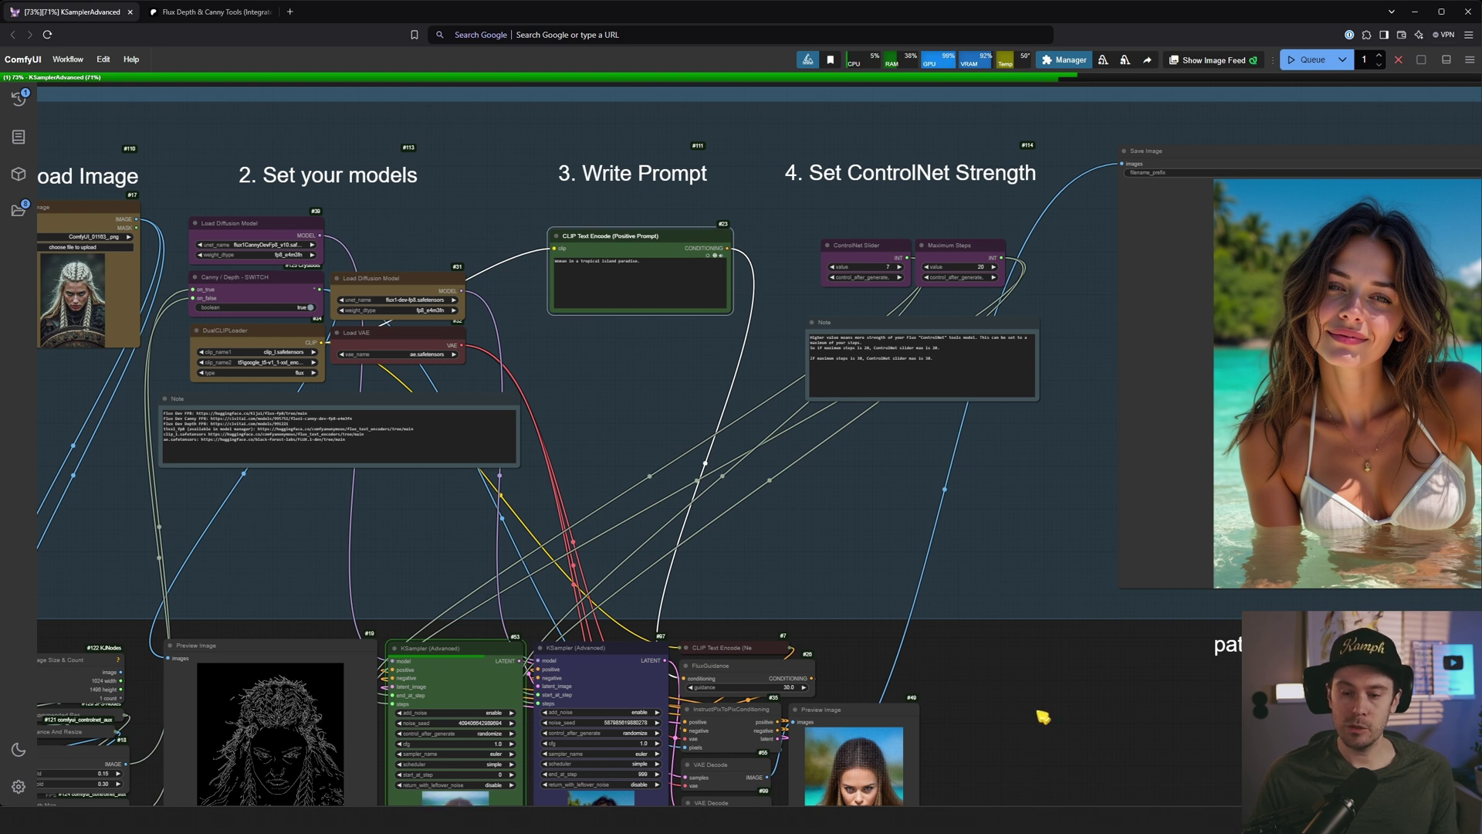
left_click_drag(1033, 771, 1028, 580)
scroll(896, 610, "up", 10)
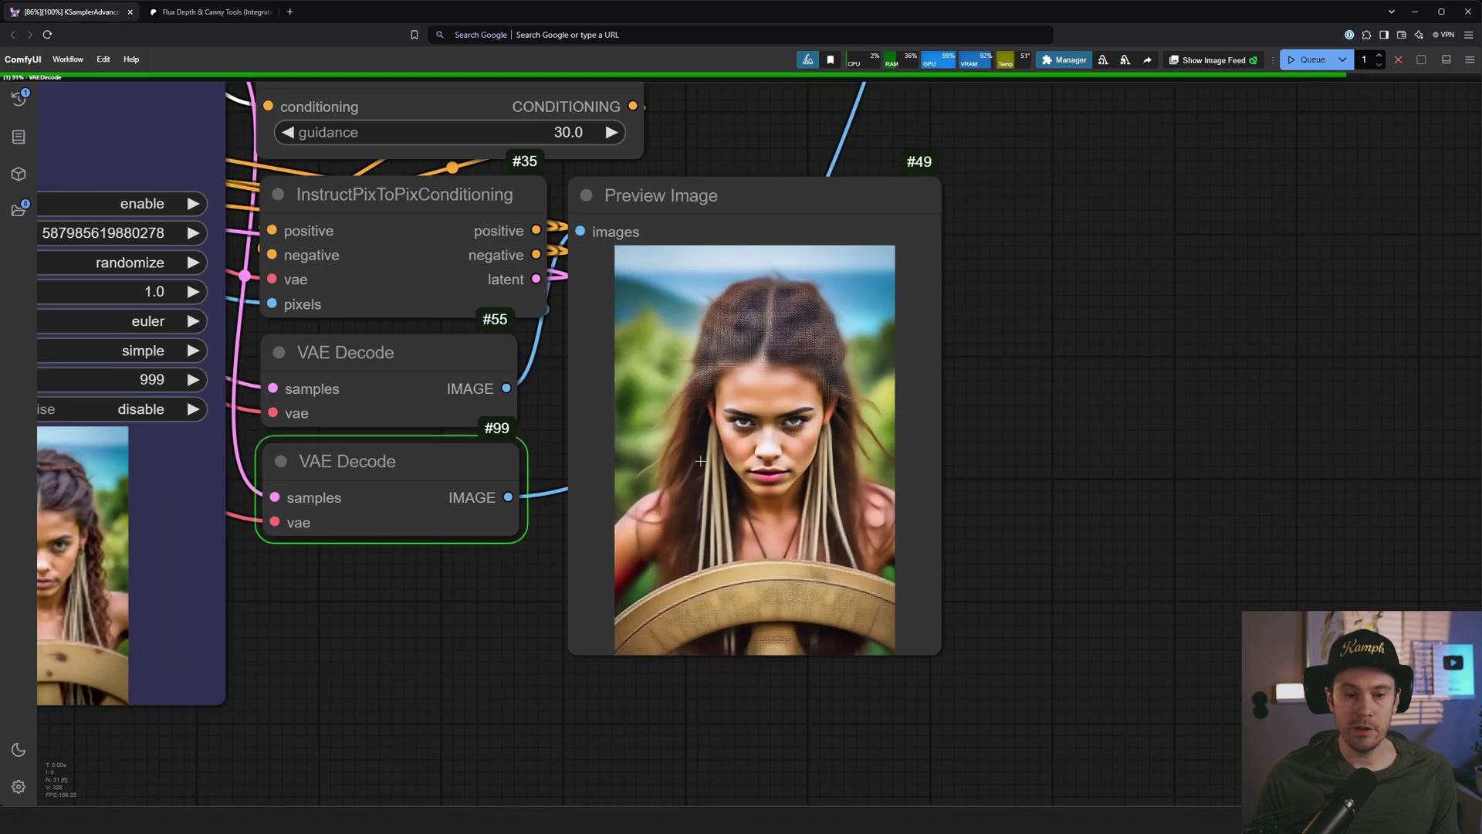
scroll(847, 494, "down", 9)
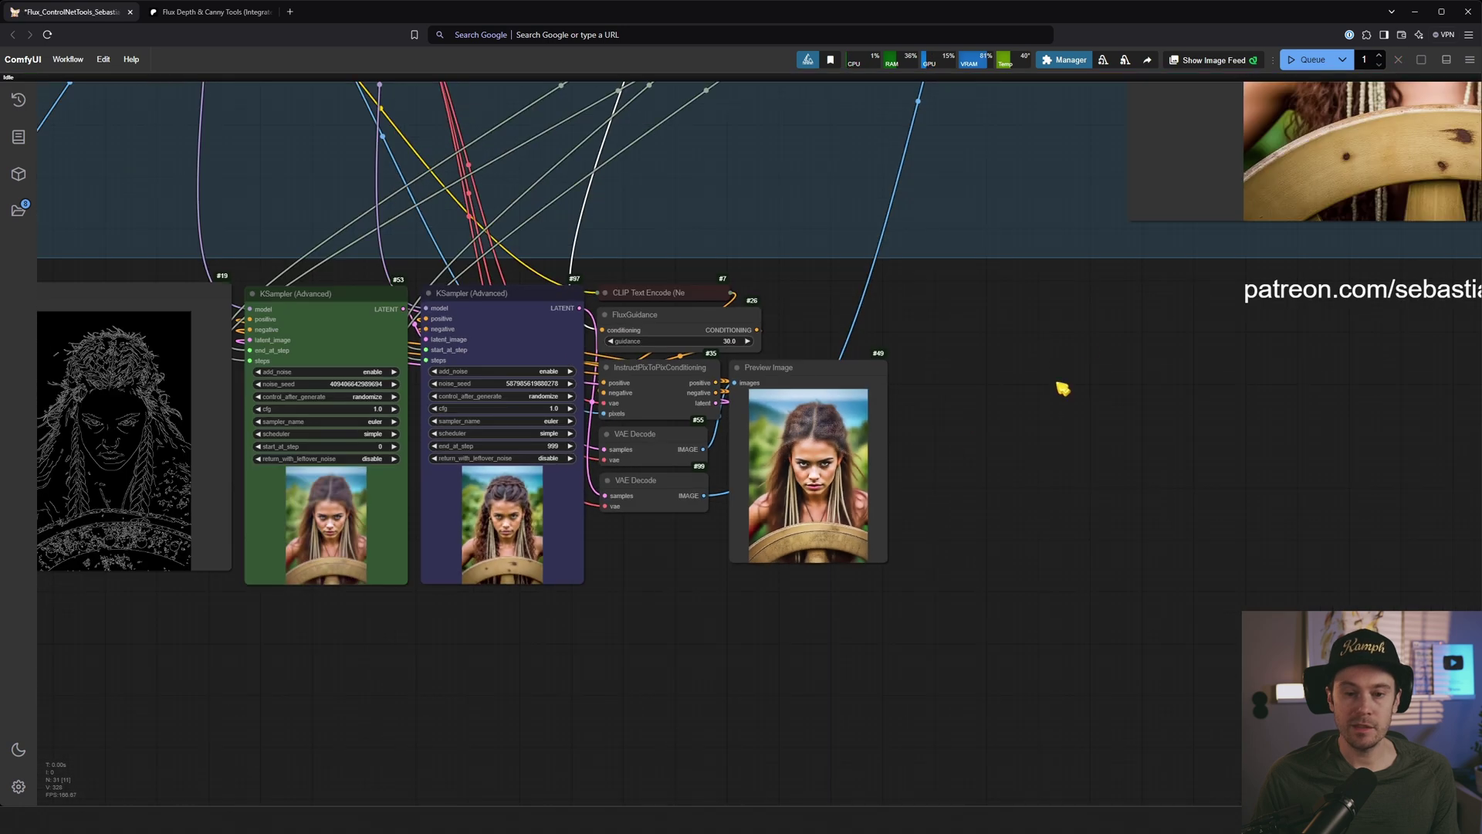
left_click_drag(1081, 369, 807, 546)
scroll(777, 556, "down", 3)
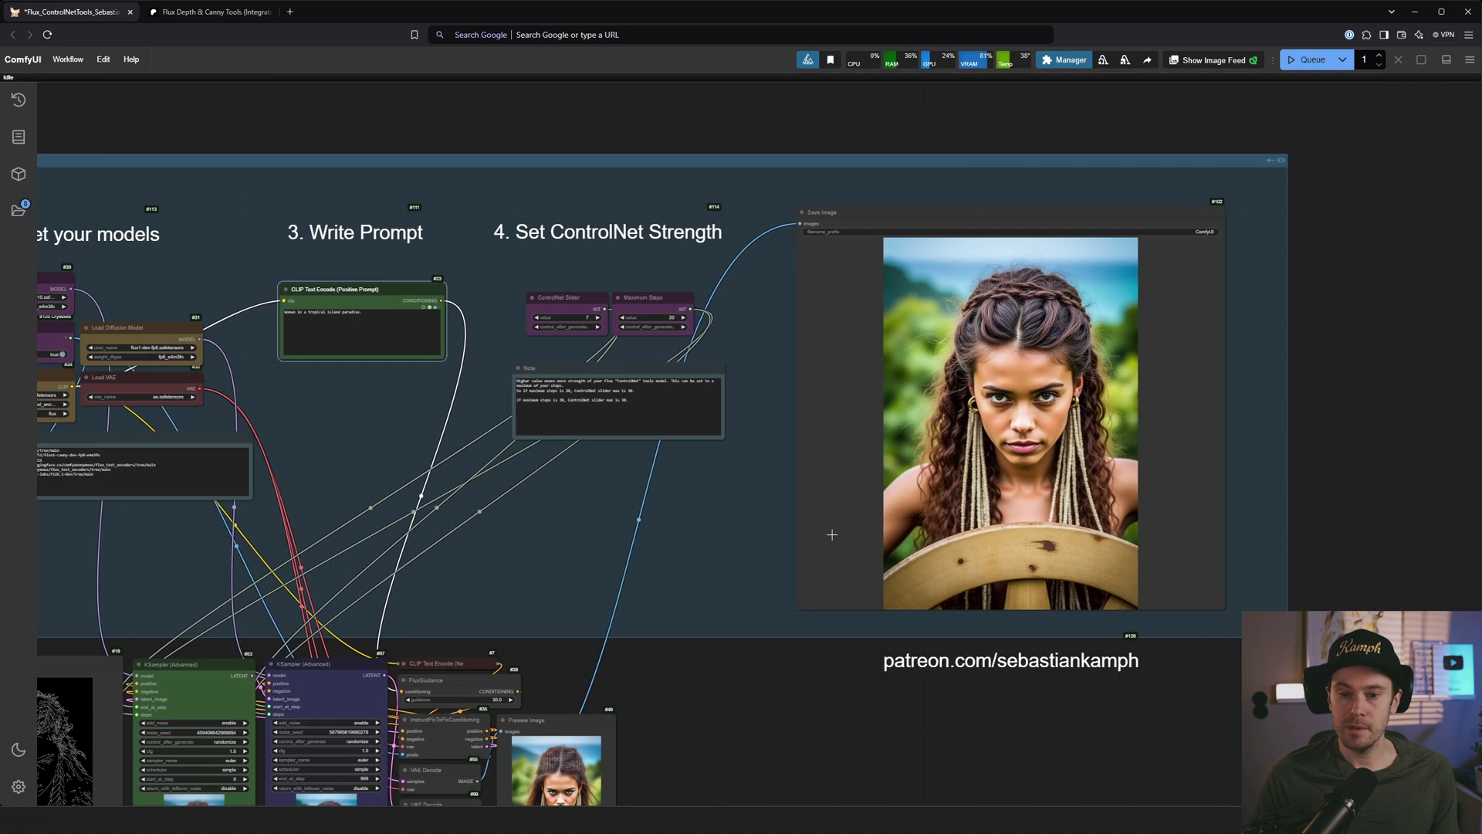
left_click_drag(784, 695, 1046, 694)
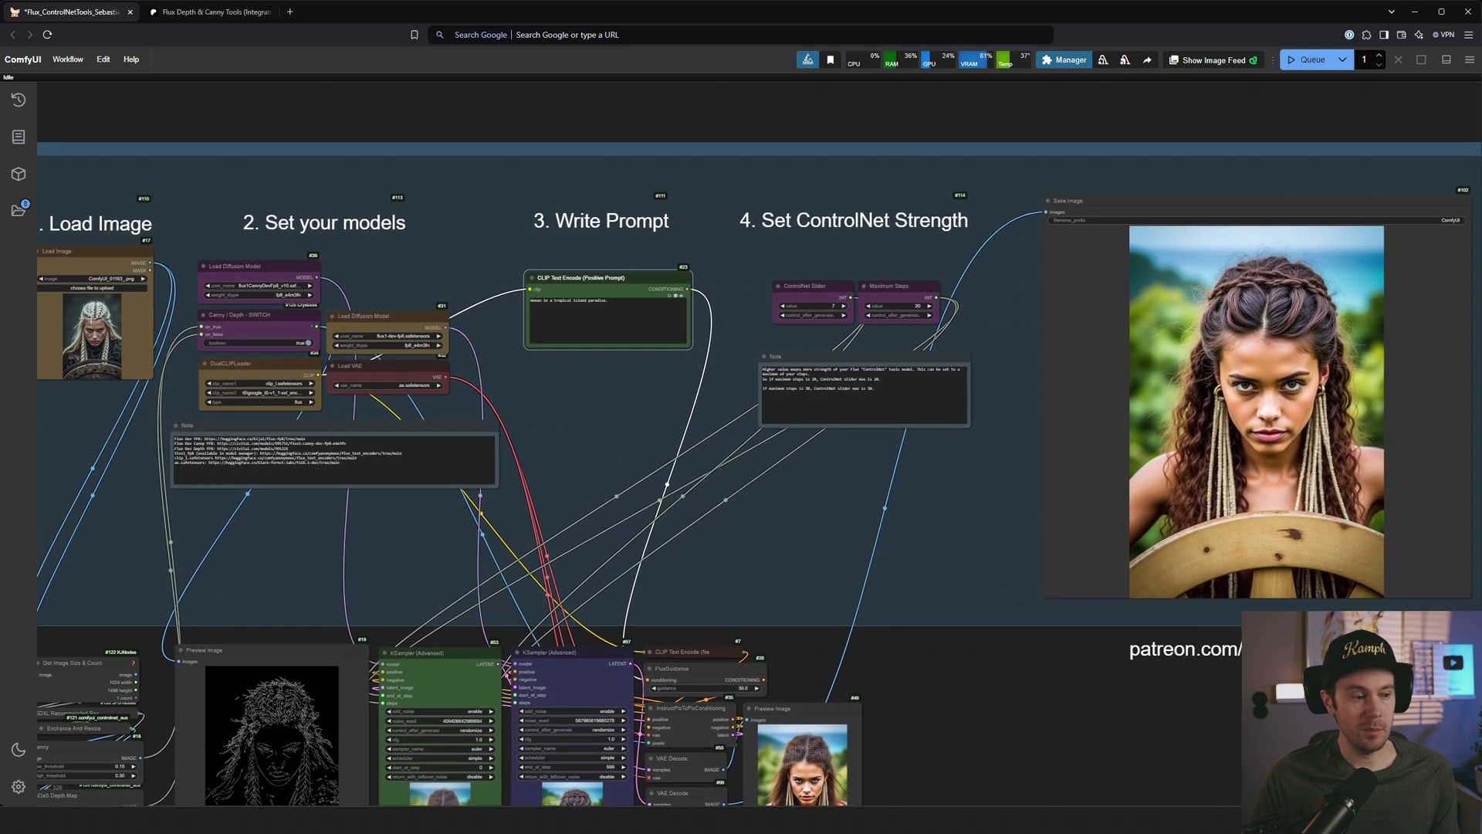
left_click_drag(139, 152, 219, 123)
scroll(287, 360, "up", 6)
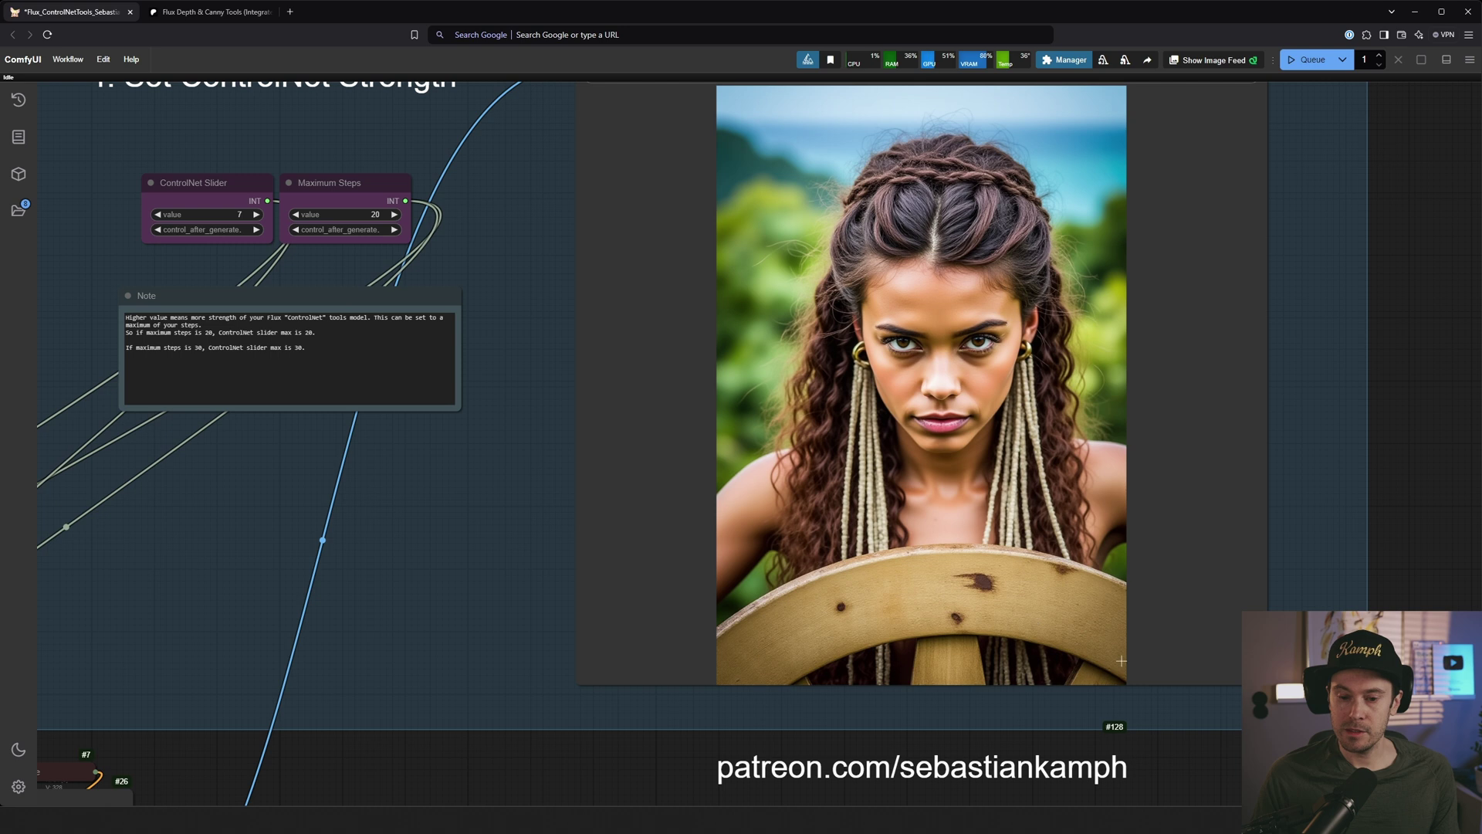
scroll(926, 621, "up", 3)
scroll(991, 600, "down", 5)
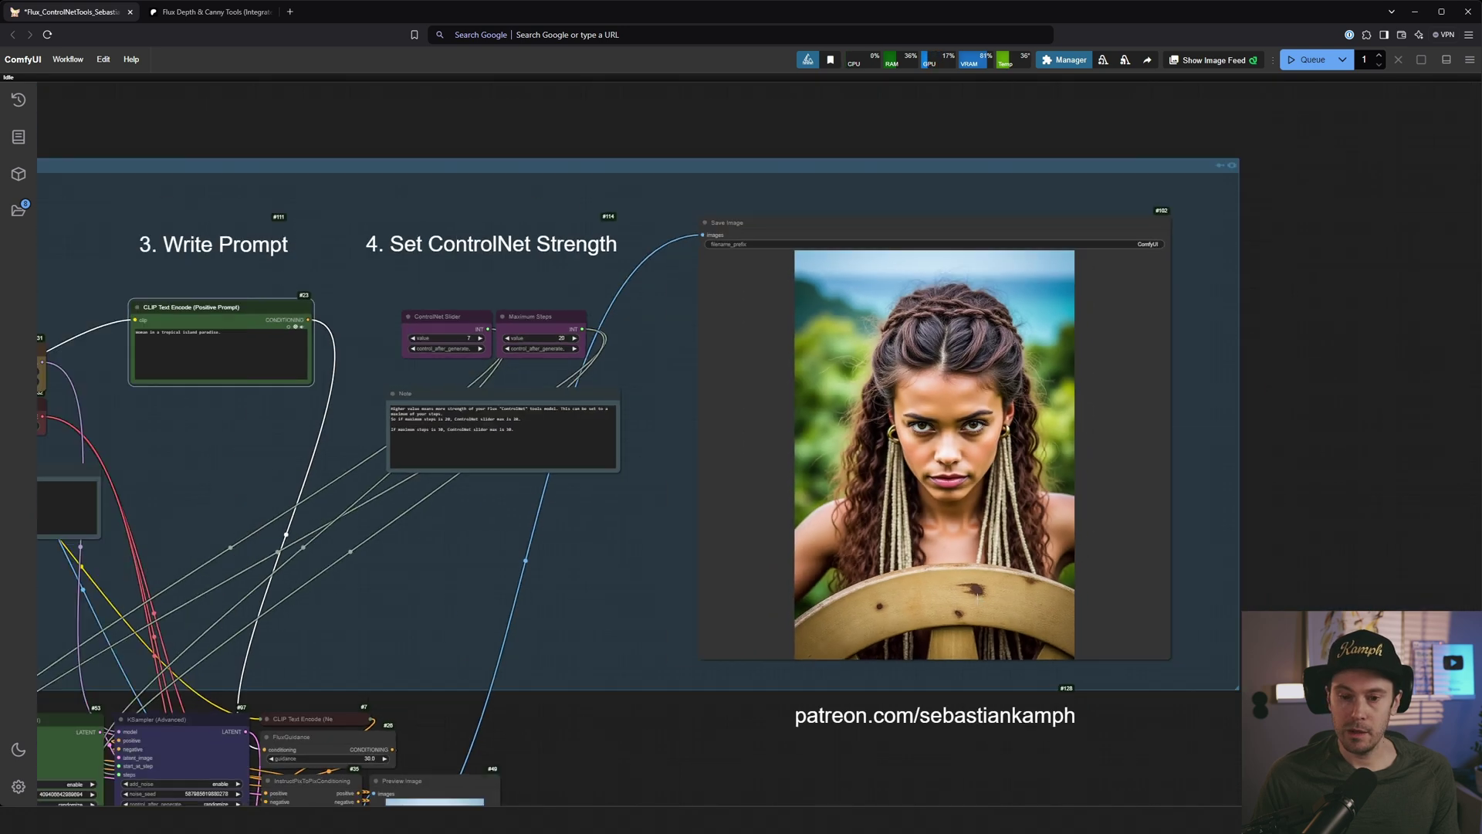
scroll(381, 298, "up", 3)
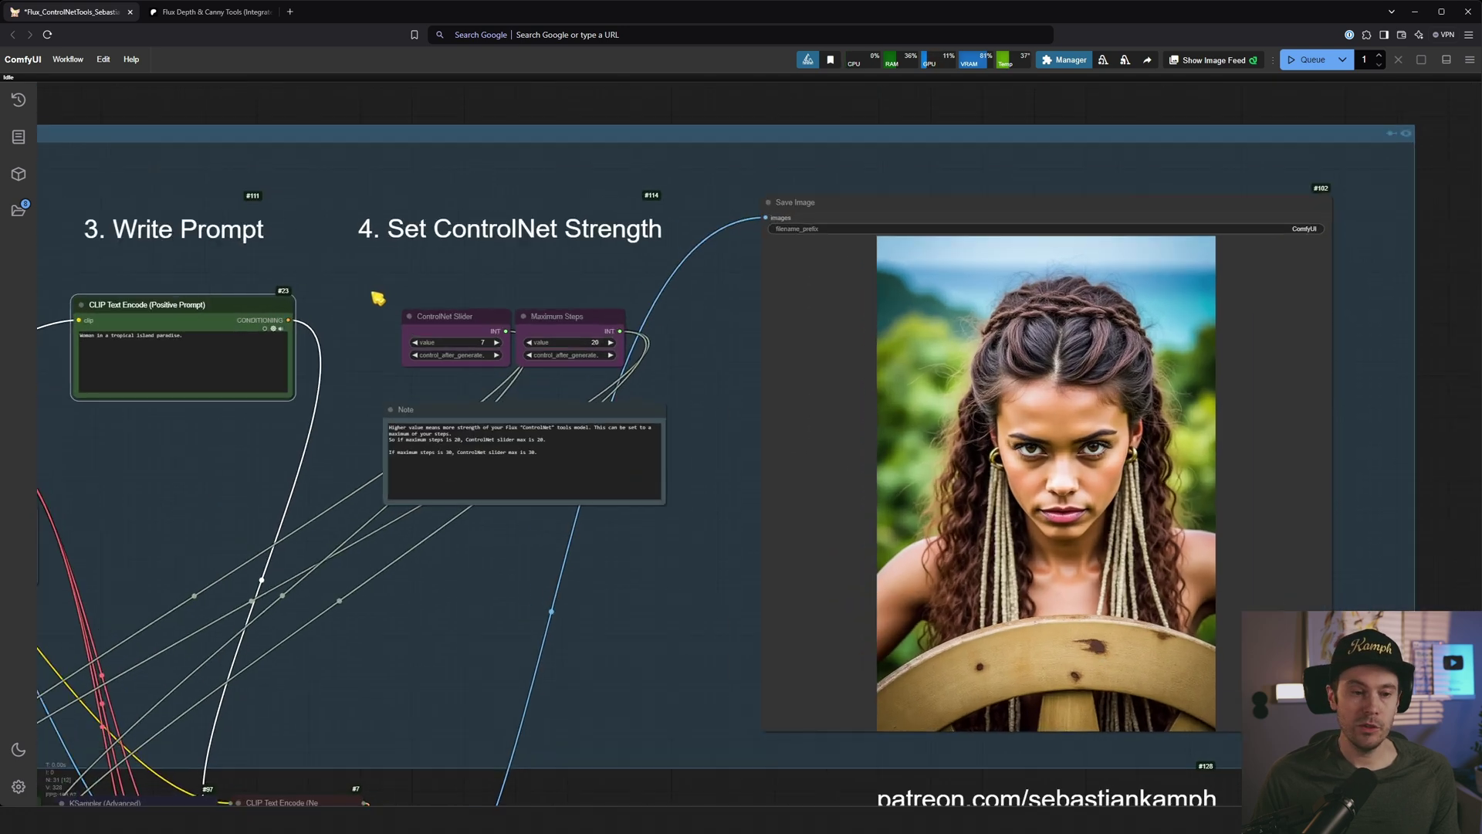
scroll(381, 298, "down", 5)
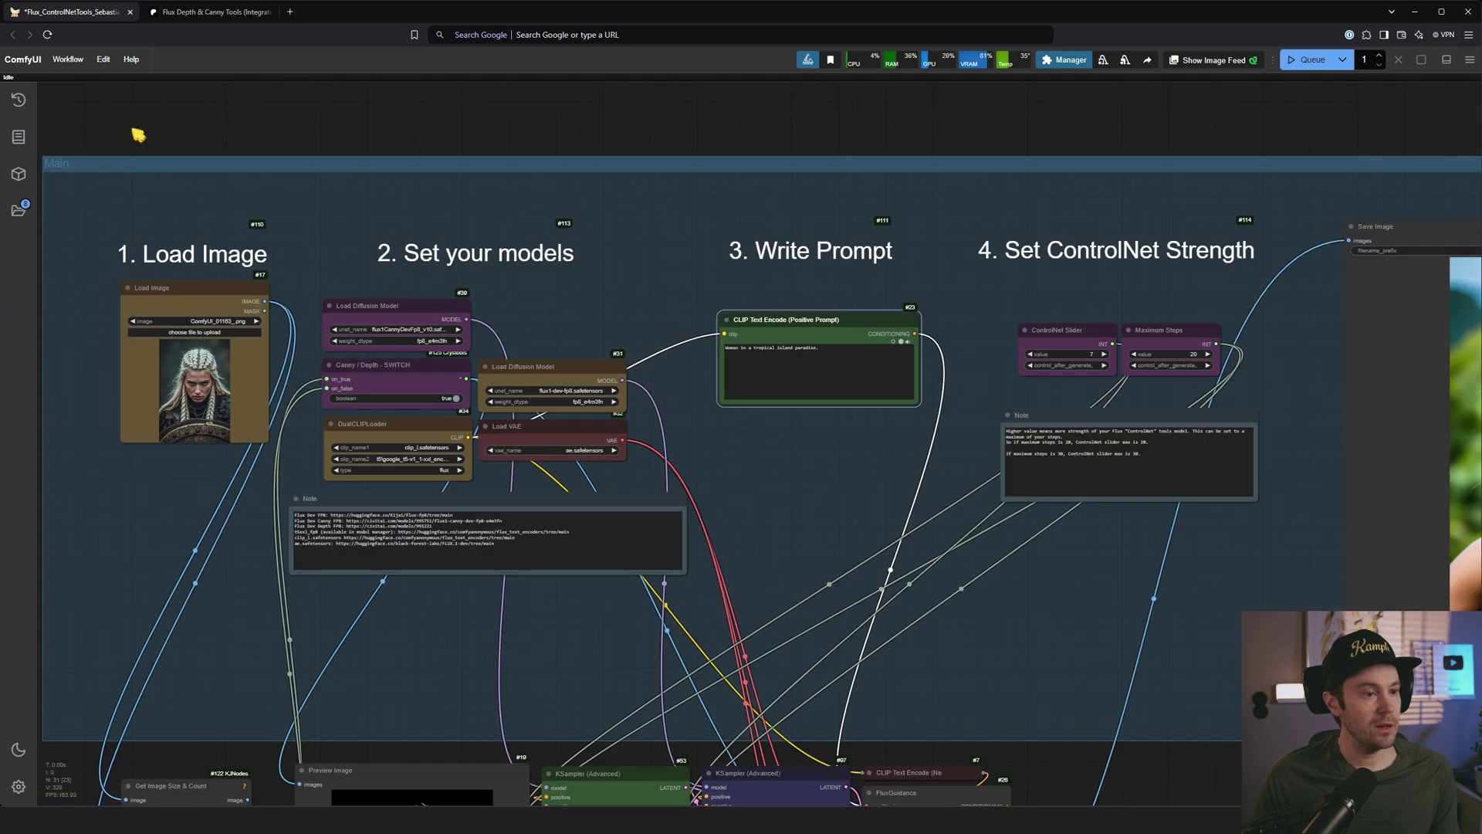
Step: Drop the bald-man portrait ComfyUI_01102_.png onto the Load Image node
left_click_drag(136, 132, 311, 116)
left_click_drag(230, 372, 413, 358)
scroll(383, 436, "up", 4)
left_click_drag(425, 262, 416, 355)
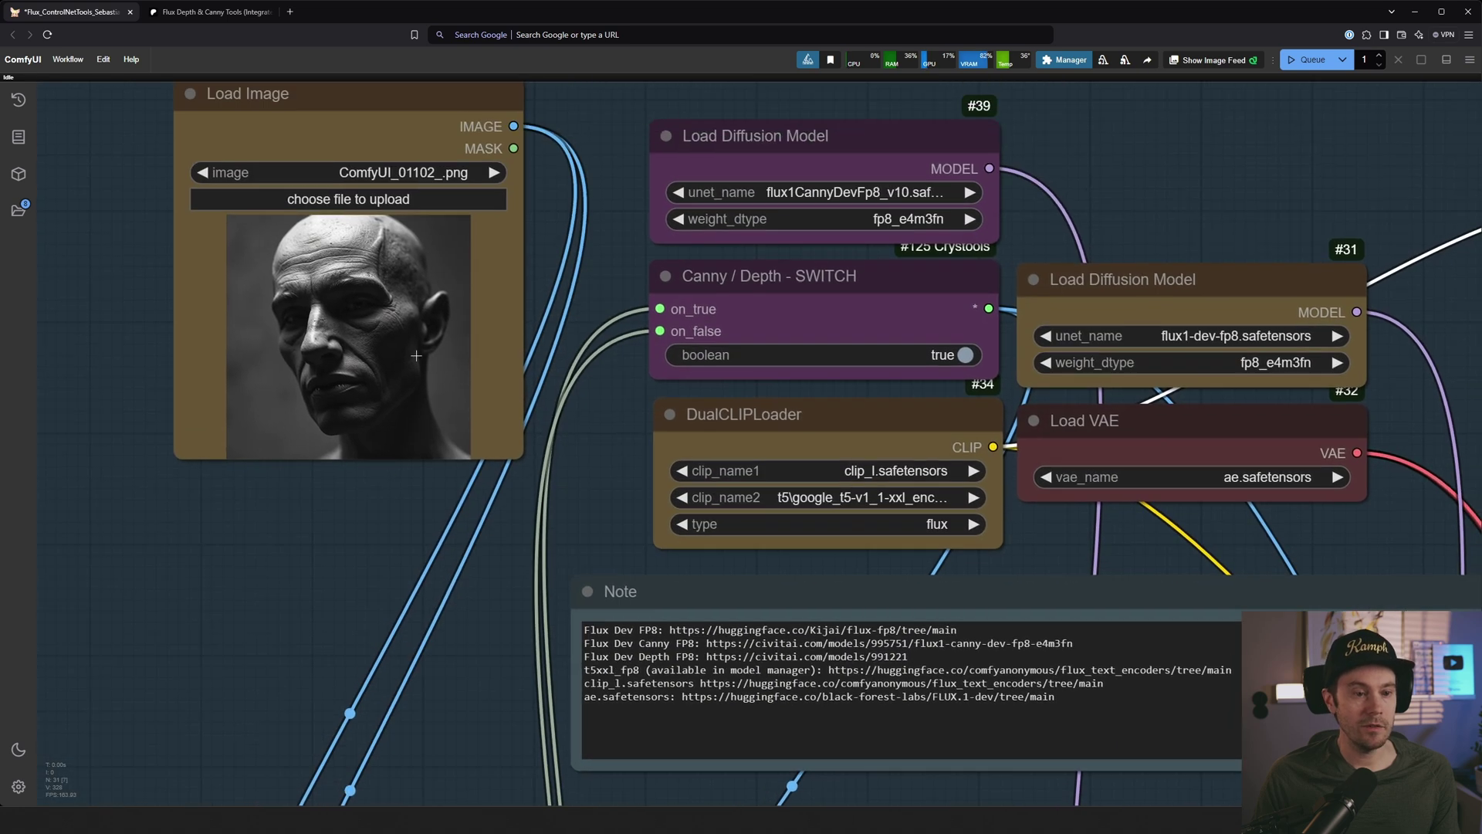
scroll(579, 281, "down", 5)
Step: Replace the positive prompt with 'Science fiction android robot closeup portrait.'
left_click_drag(1161, 206, 596, 292)
scroll(835, 354, "up", 4)
left_click(835, 355)
key("ctrl+a")
type("Science ")
type("fiction android ro")
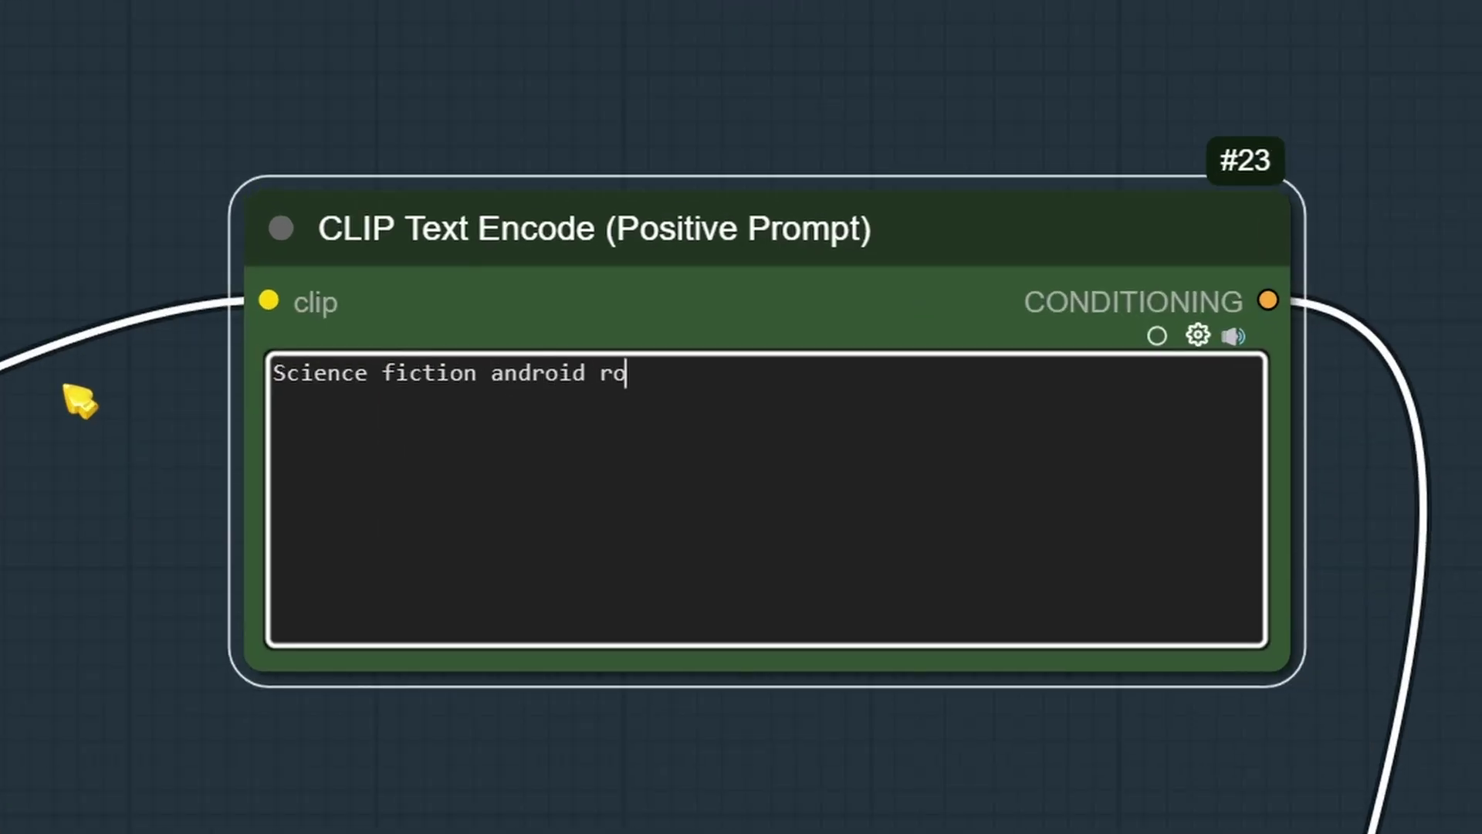
type("bot closeu")
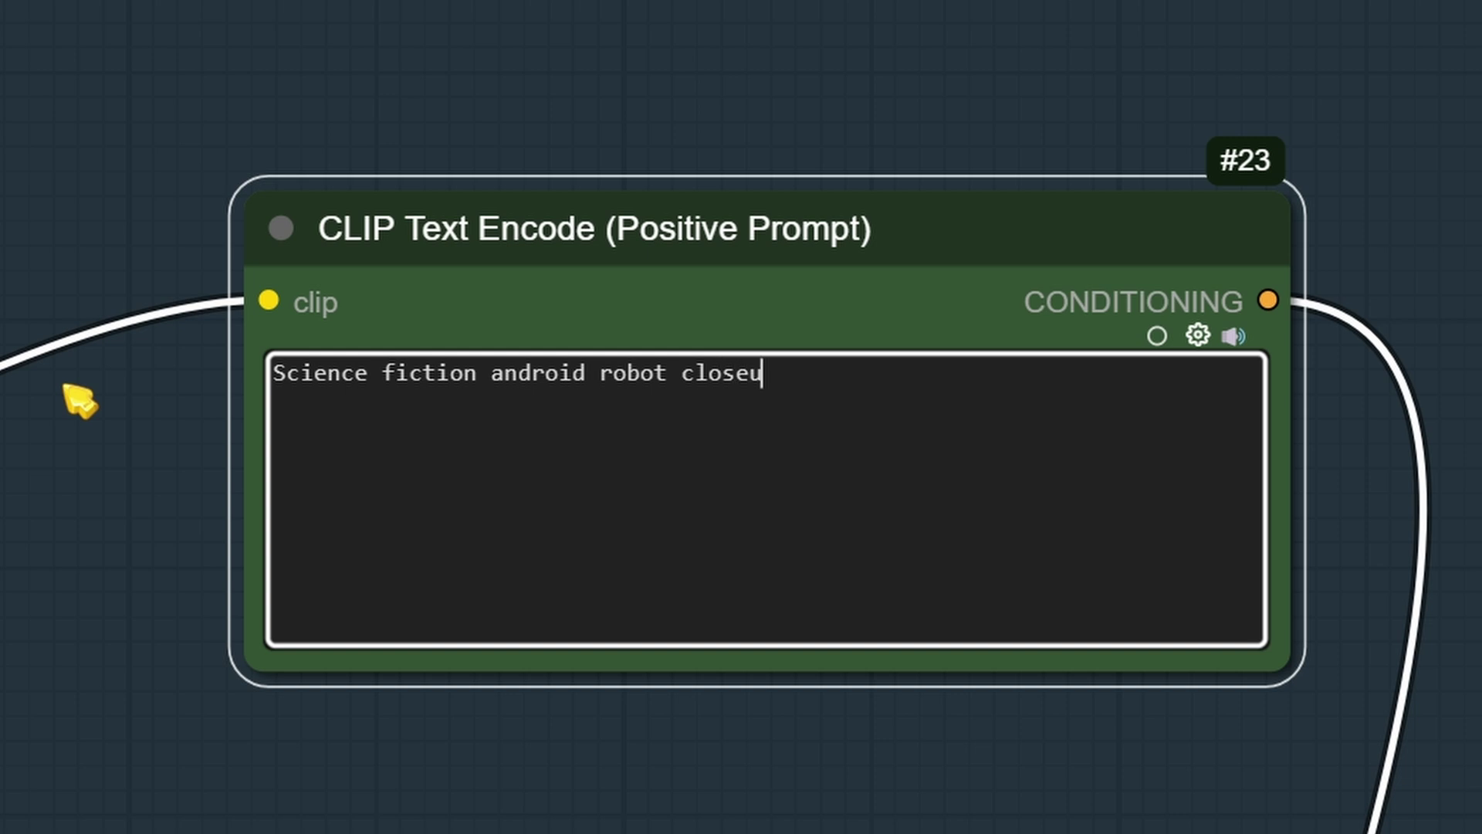
type("p portrait.")
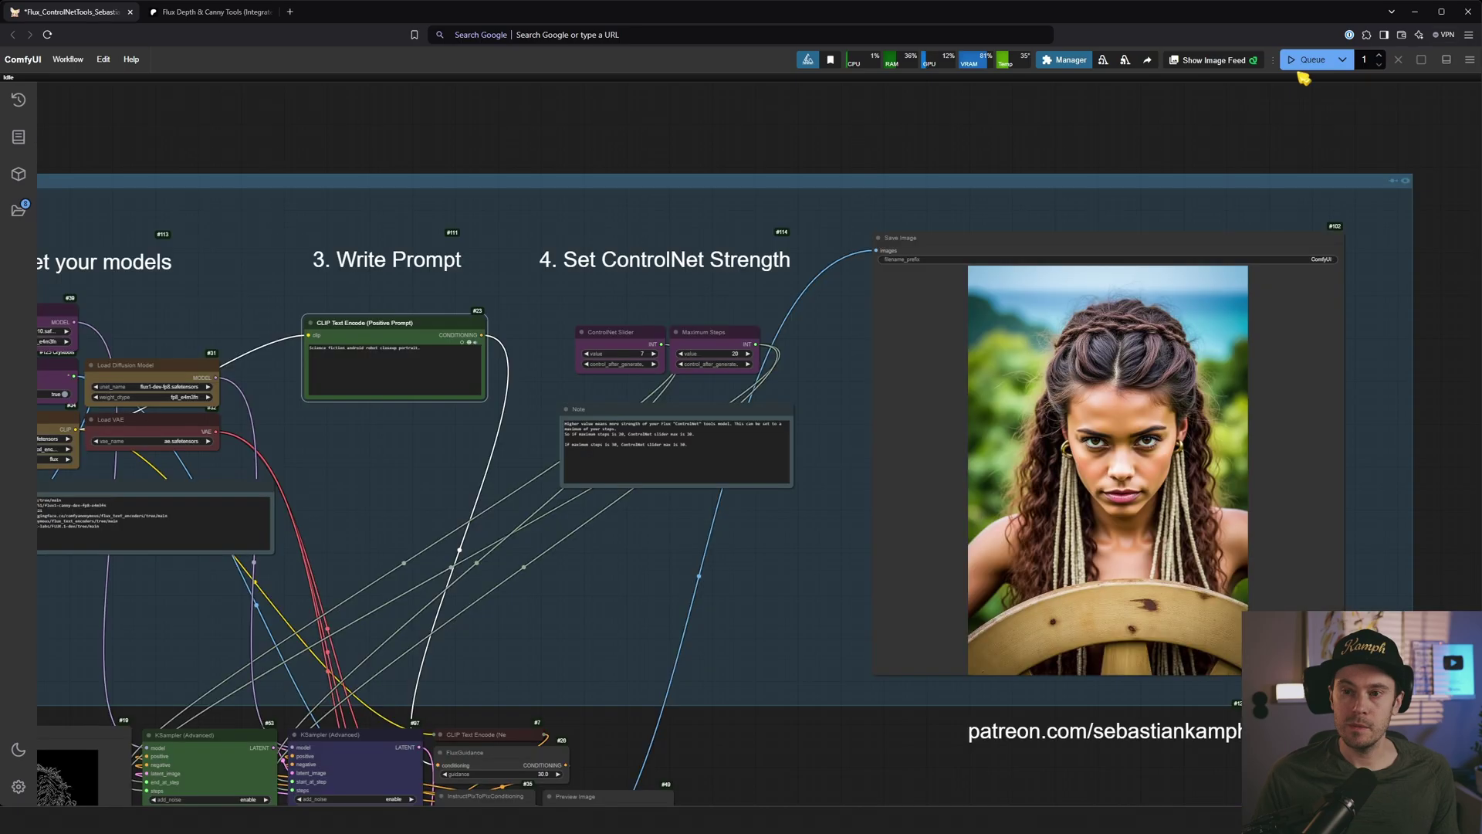
Step: Queue the workflow with the robot prompt and check the model loaders while it runs
left_click(1306, 61)
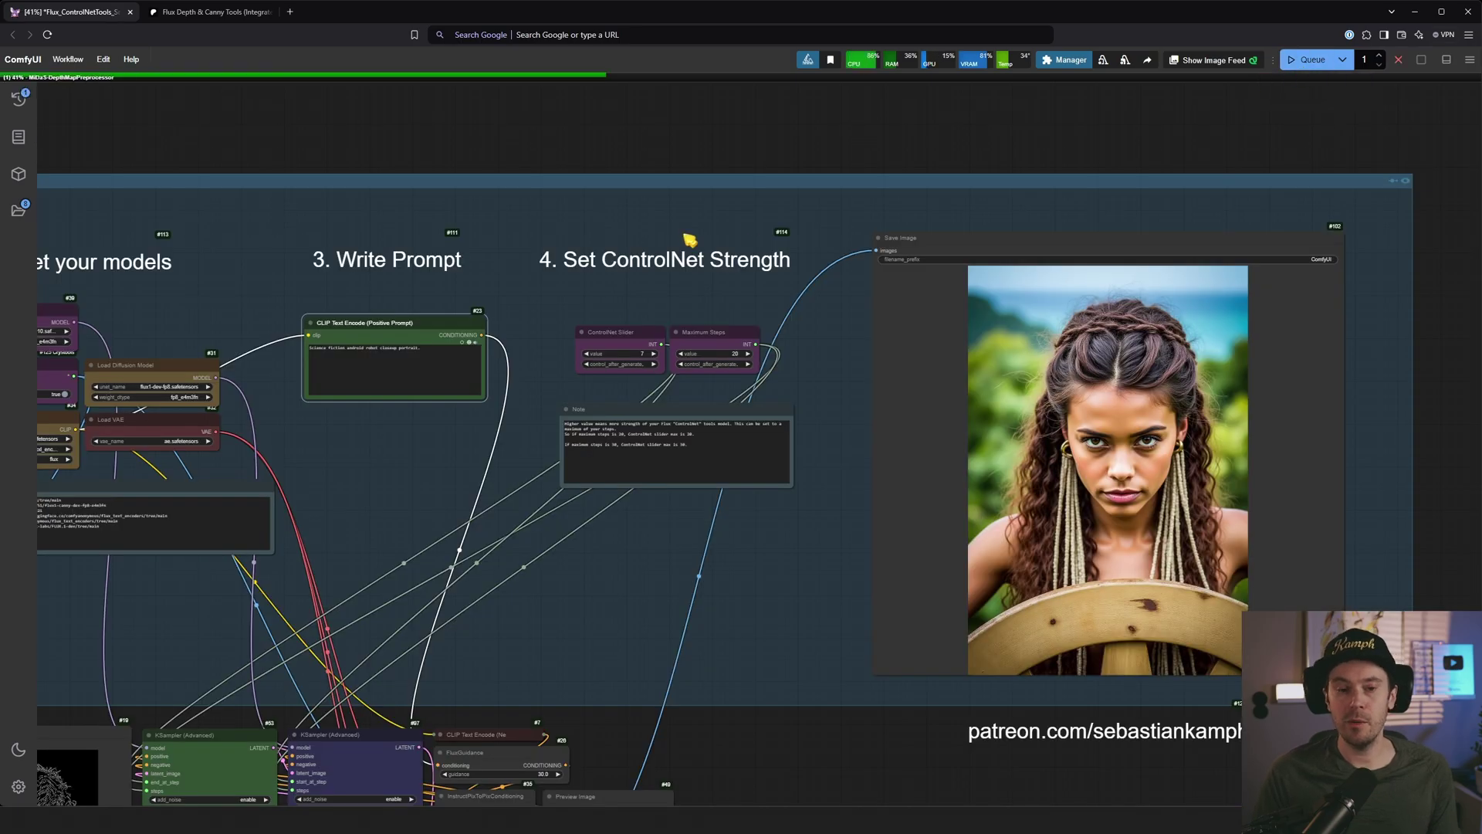
scroll(669, 290, "up", 10)
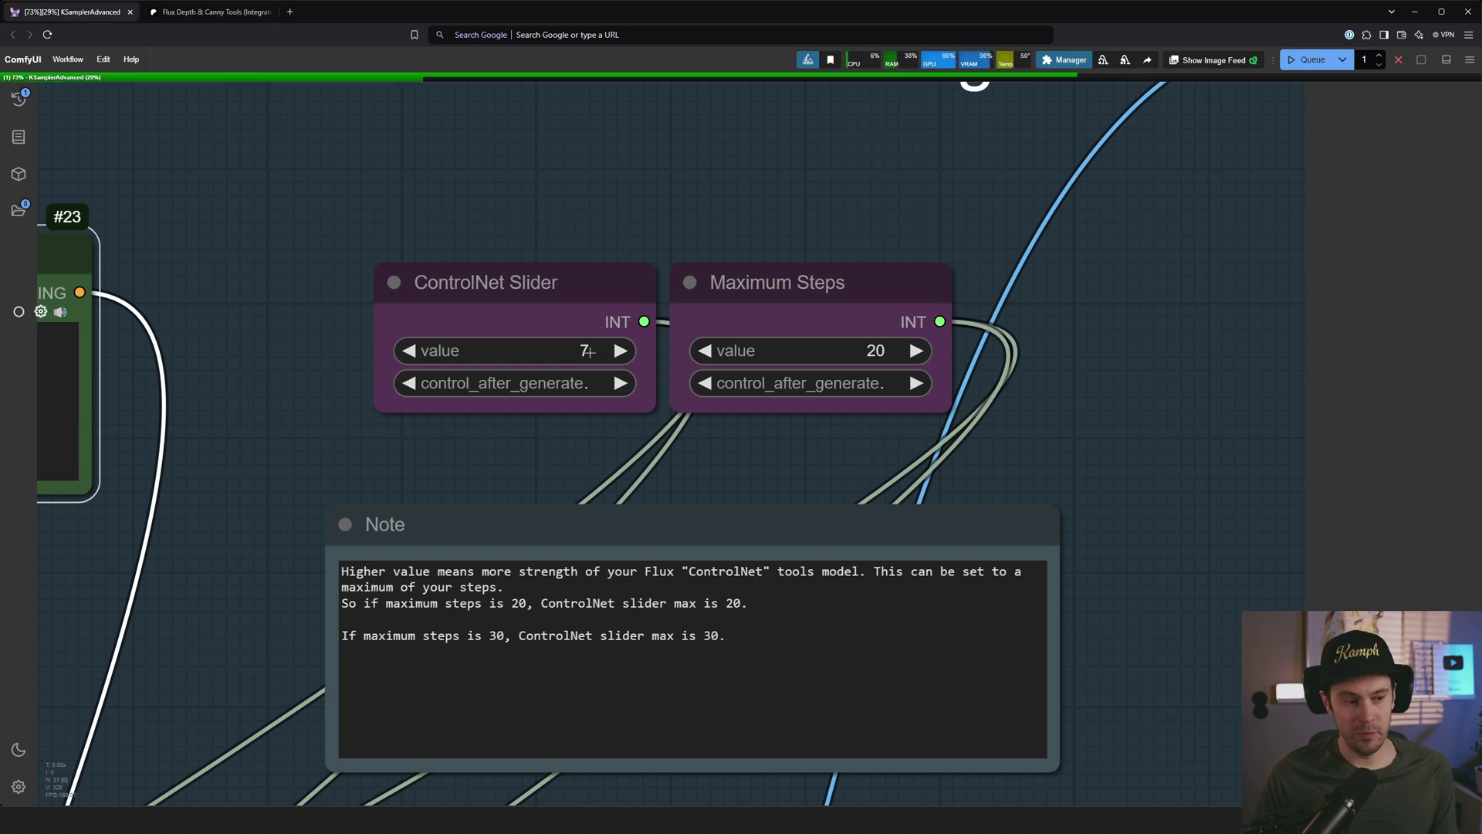
scroll(698, 414, "down", 5)
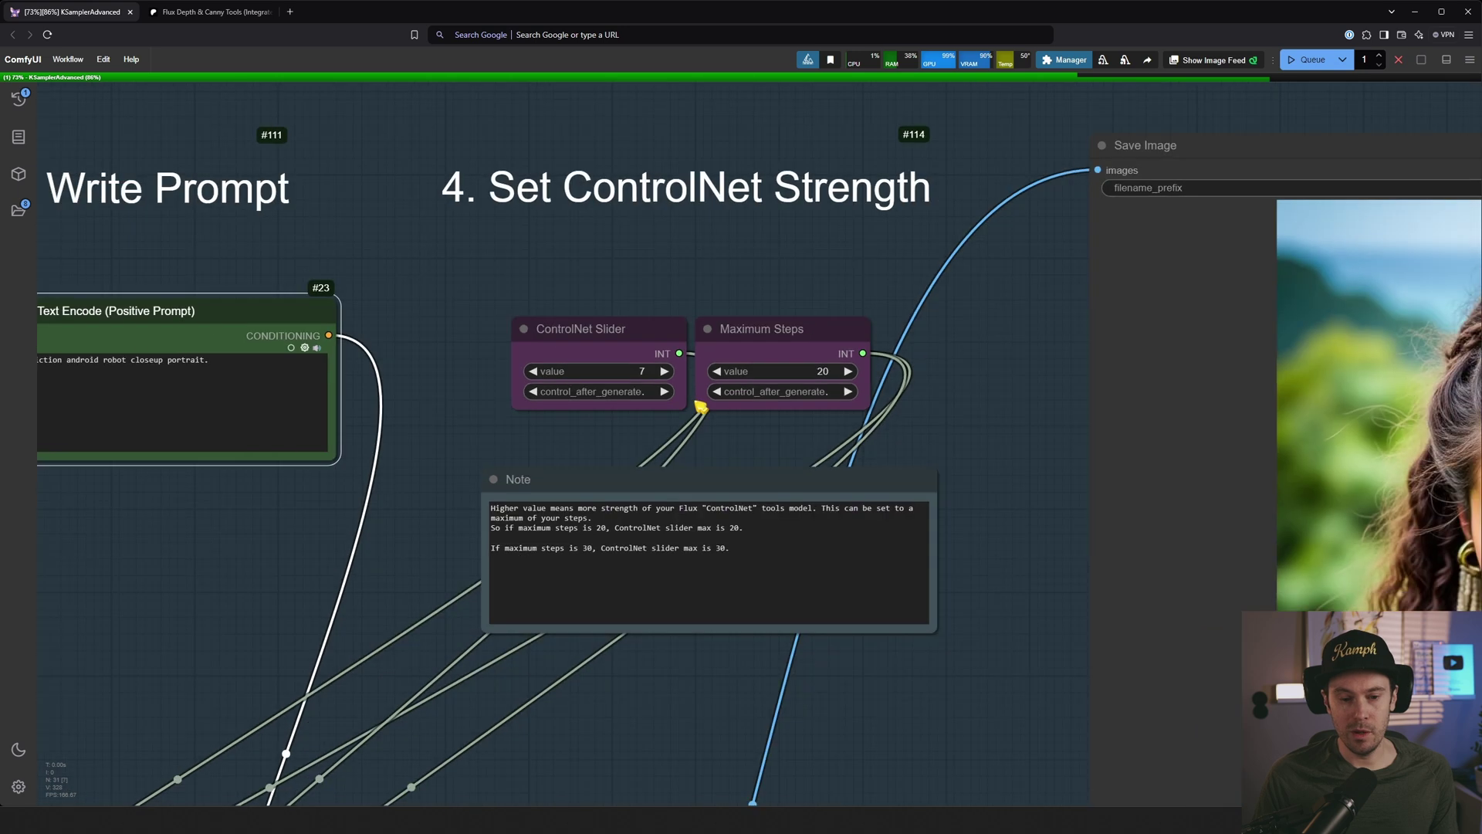
scroll(699, 414, "down", 5)
left_click_drag(616, 193, 706, 139)
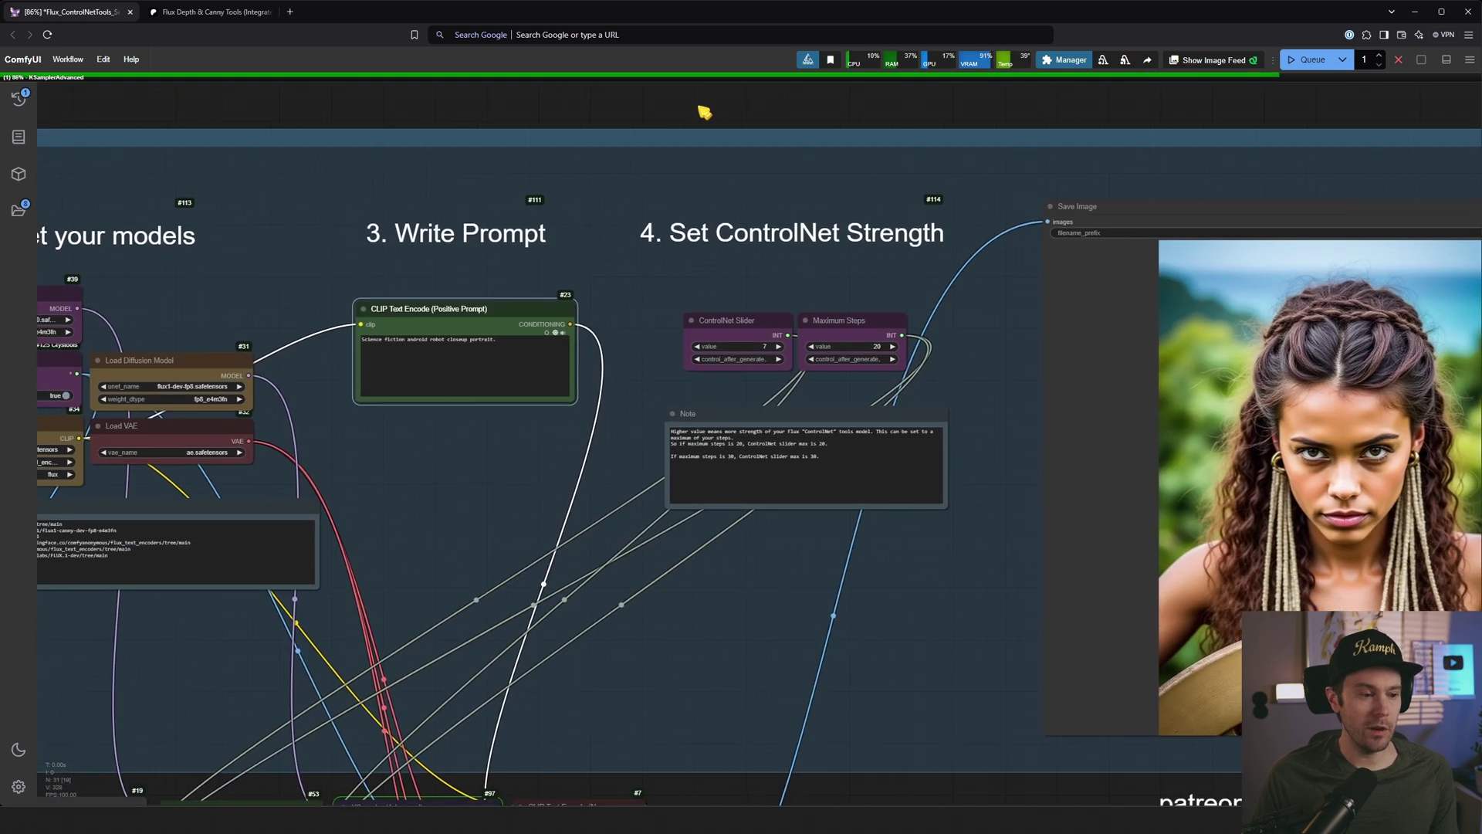
scroll(798, 513, "down", 2)
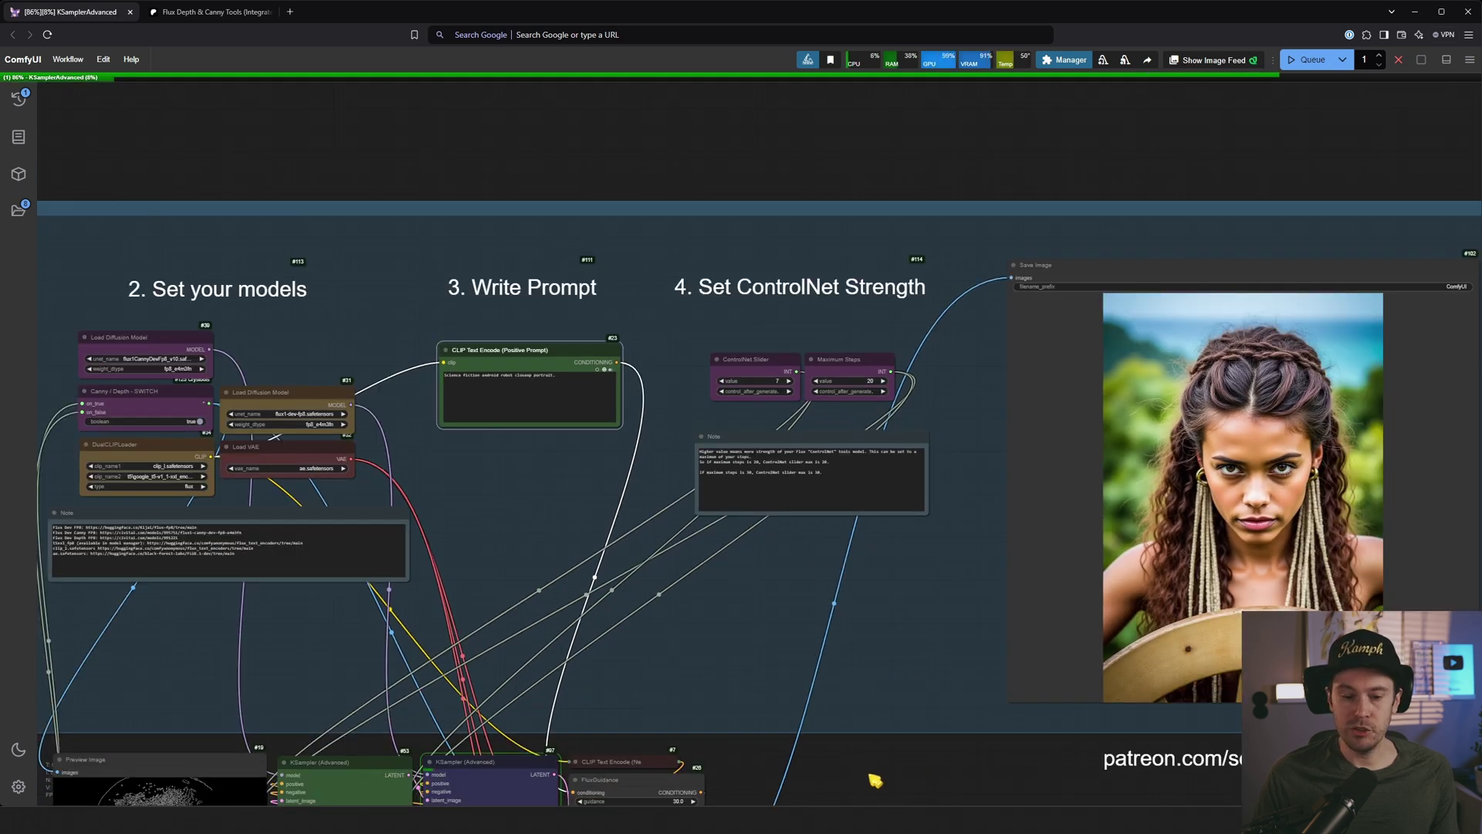
left_click_drag(873, 782, 965, 502)
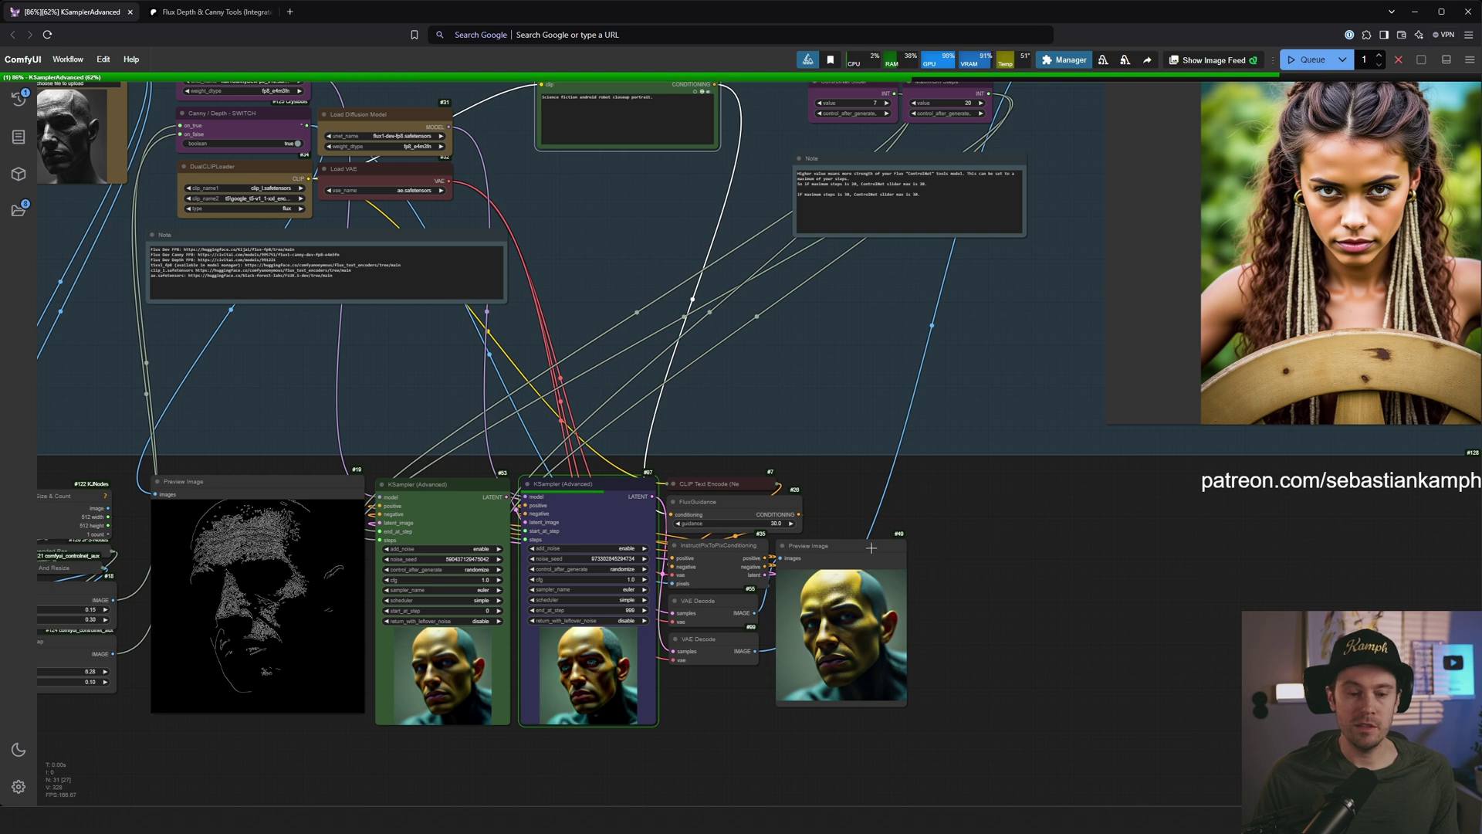
Step: Inspect the sampler previews and the final yellow-skinned, teal-eyed android portrait in Save Image
left_click_drag(292, 745, 545, 752)
scroll(495, 596, "up", 6)
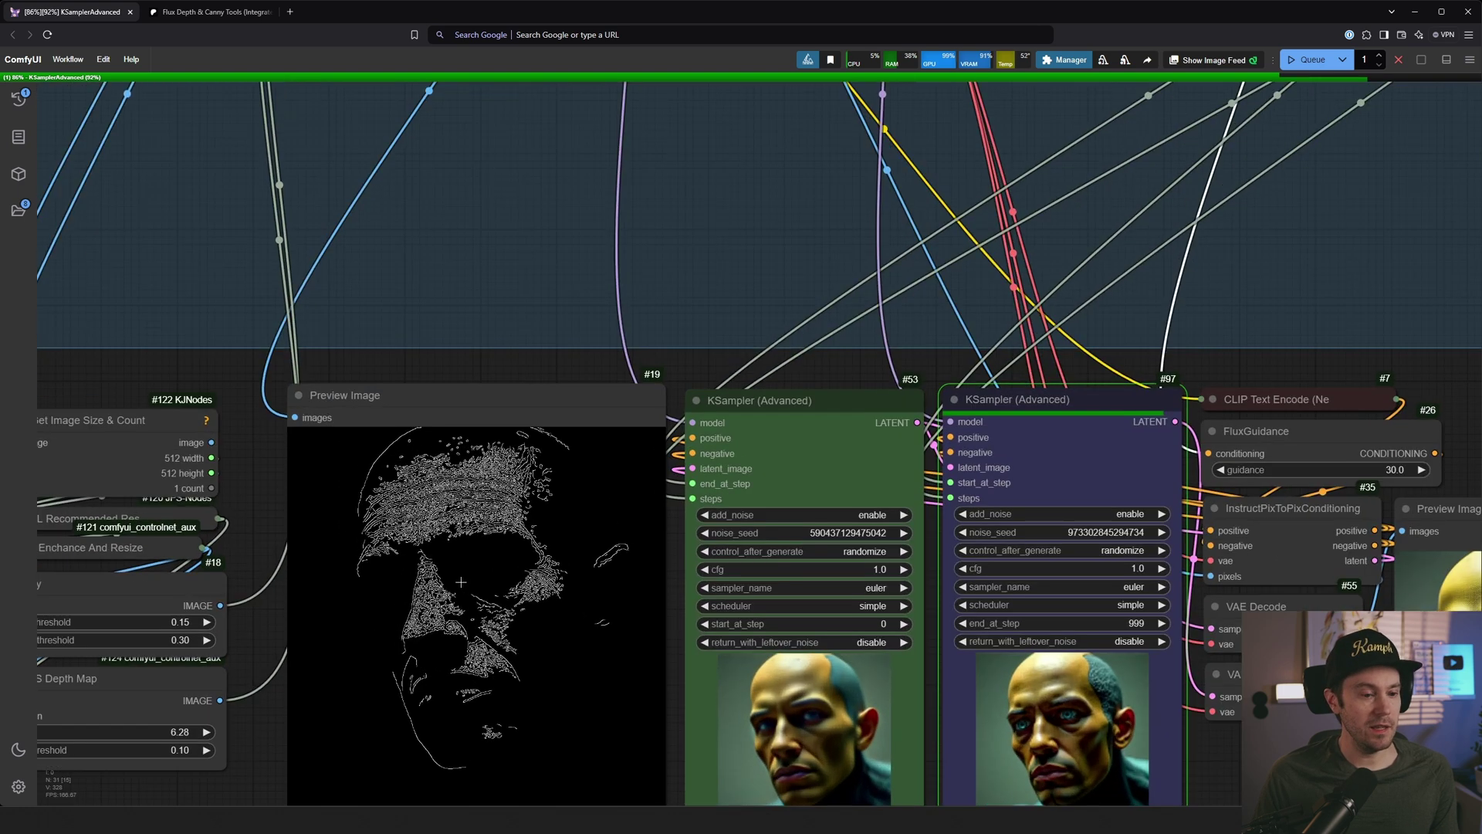
scroll(460, 572, "up", 4)
left_click_drag(534, 698, 539, 514)
scroll(899, 585, "down", 3)
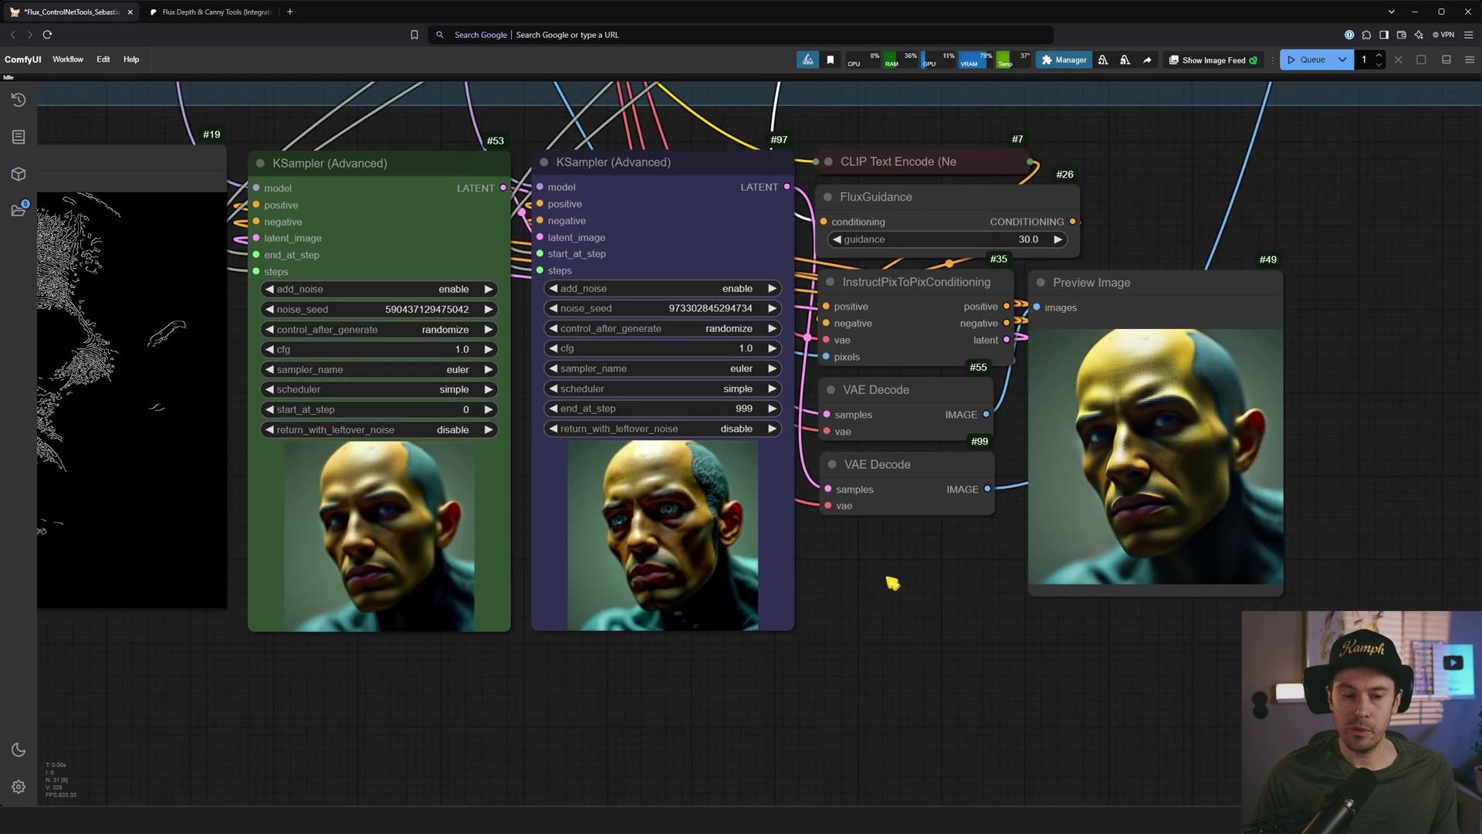
left_click_drag(1369, 256, 816, 193)
scroll(816, 193, "up", 2)
scroll(370, 440, "up", 1)
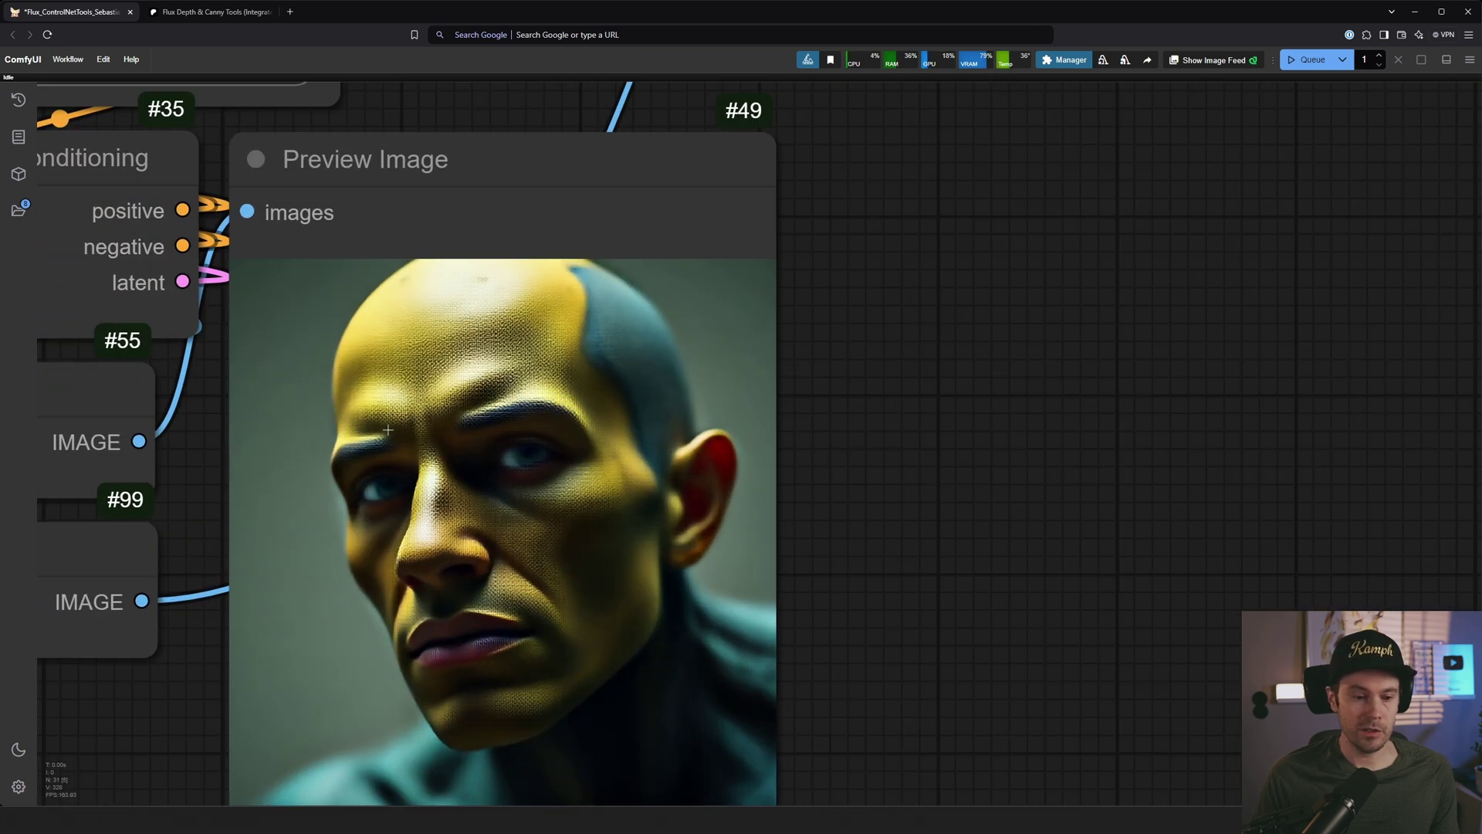
scroll(723, 478, "down", 5)
scroll(980, 380, "down", 3)
left_click_drag(979, 381, 635, 702)
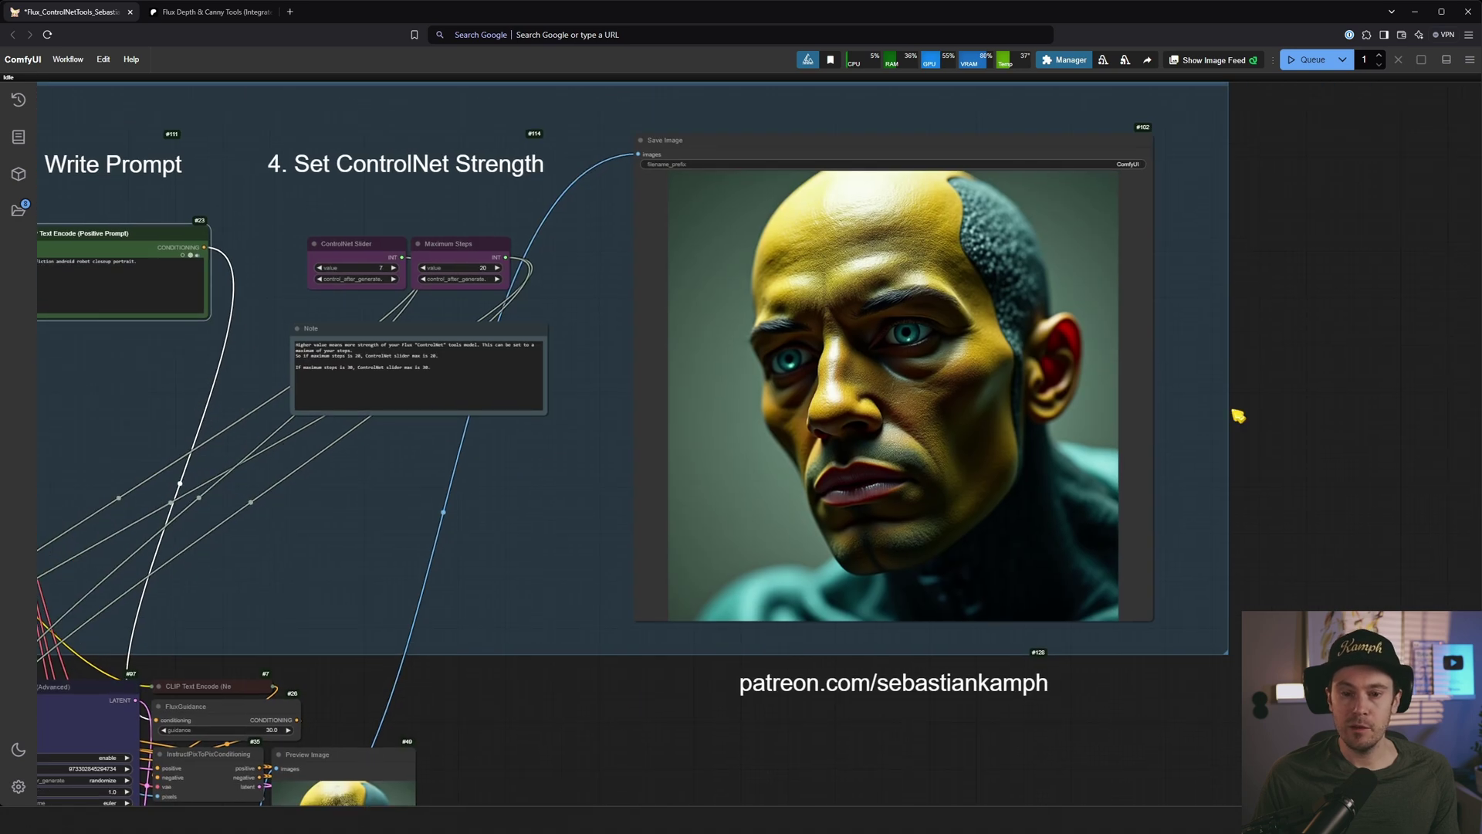
scroll(1267, 410, "down", 1)
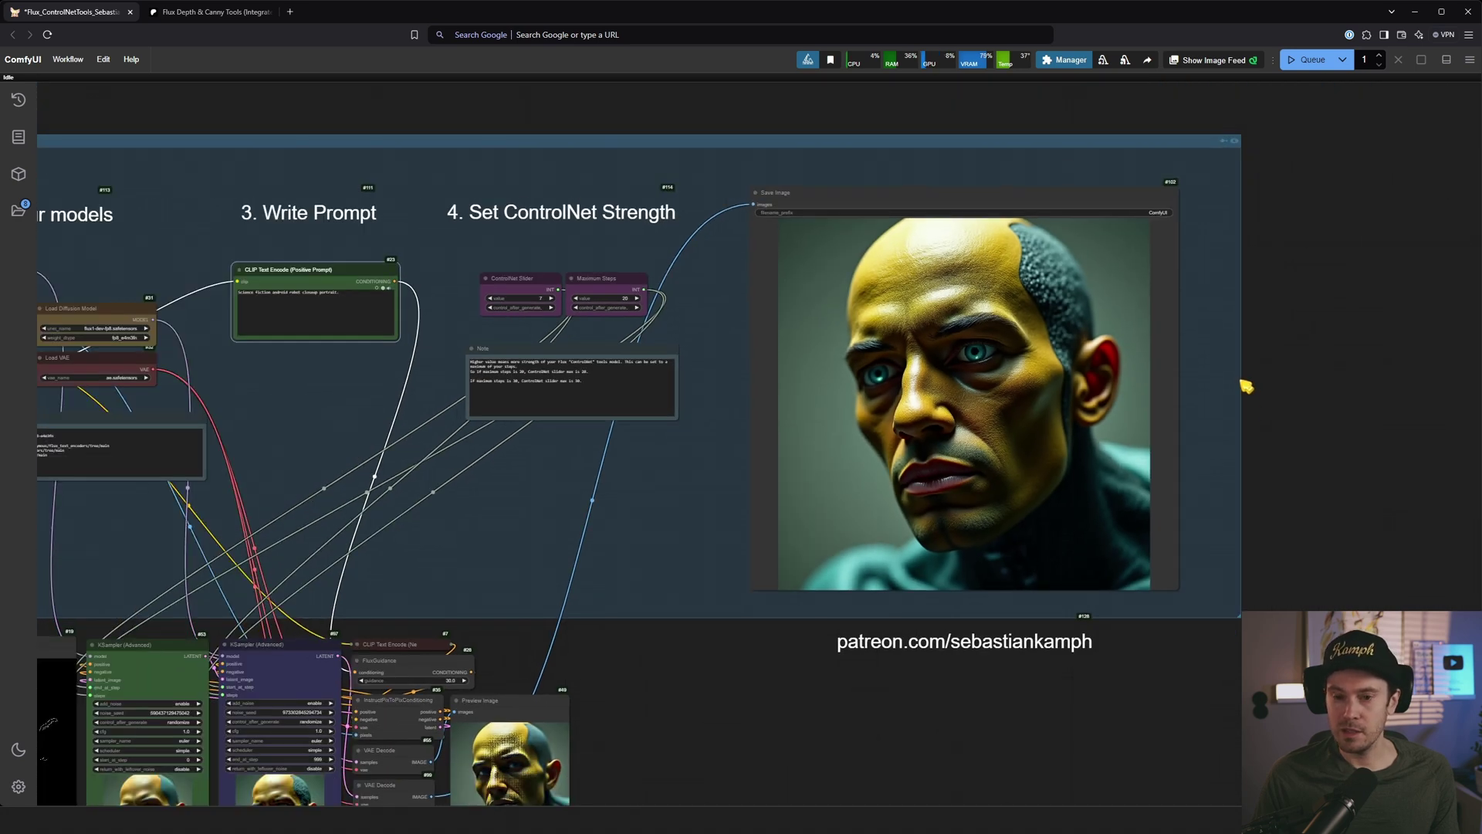
scroll(1278, 417, "down", 2)
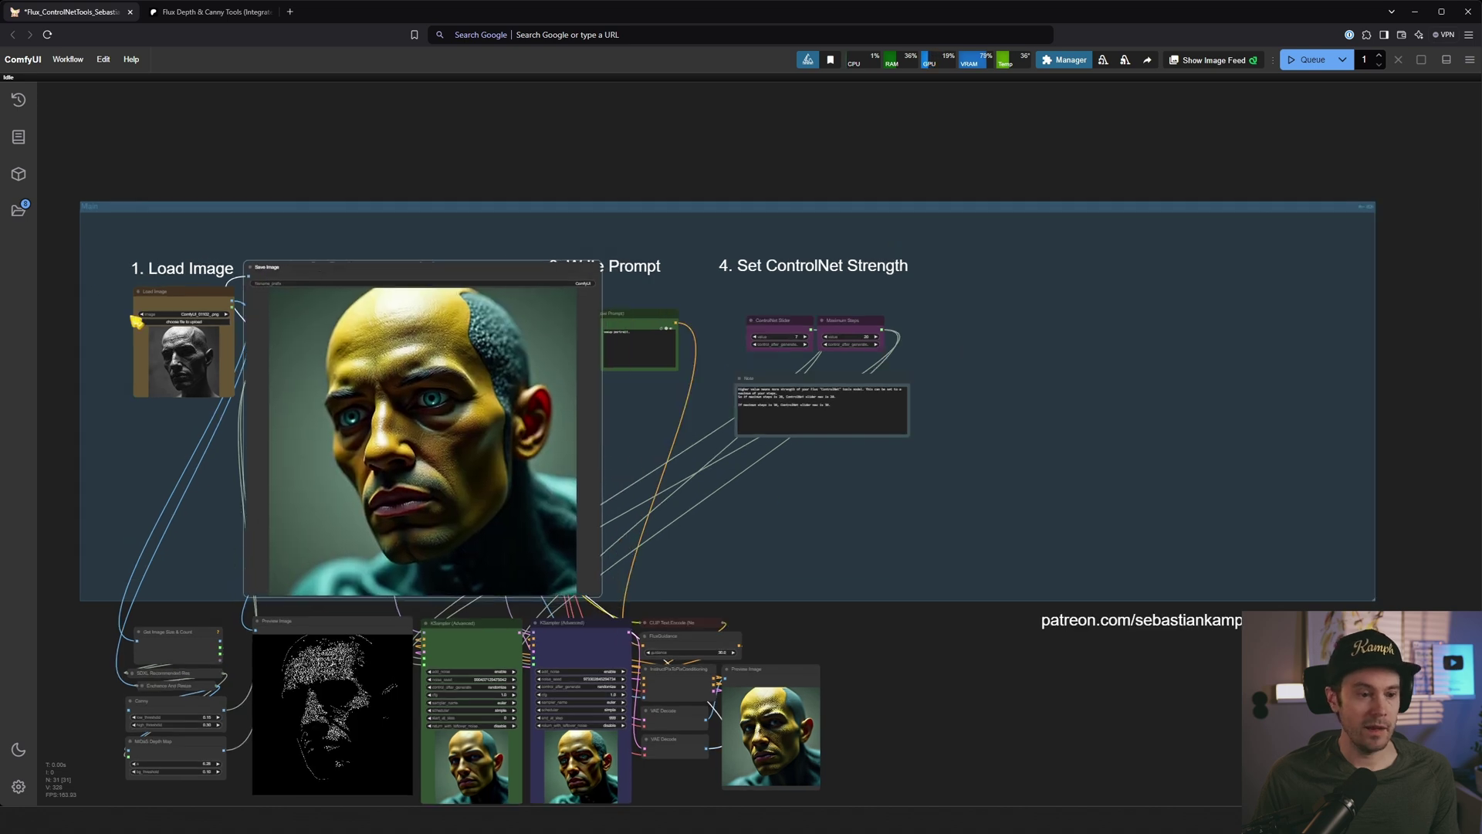
scroll(126, 322, "up", 8)
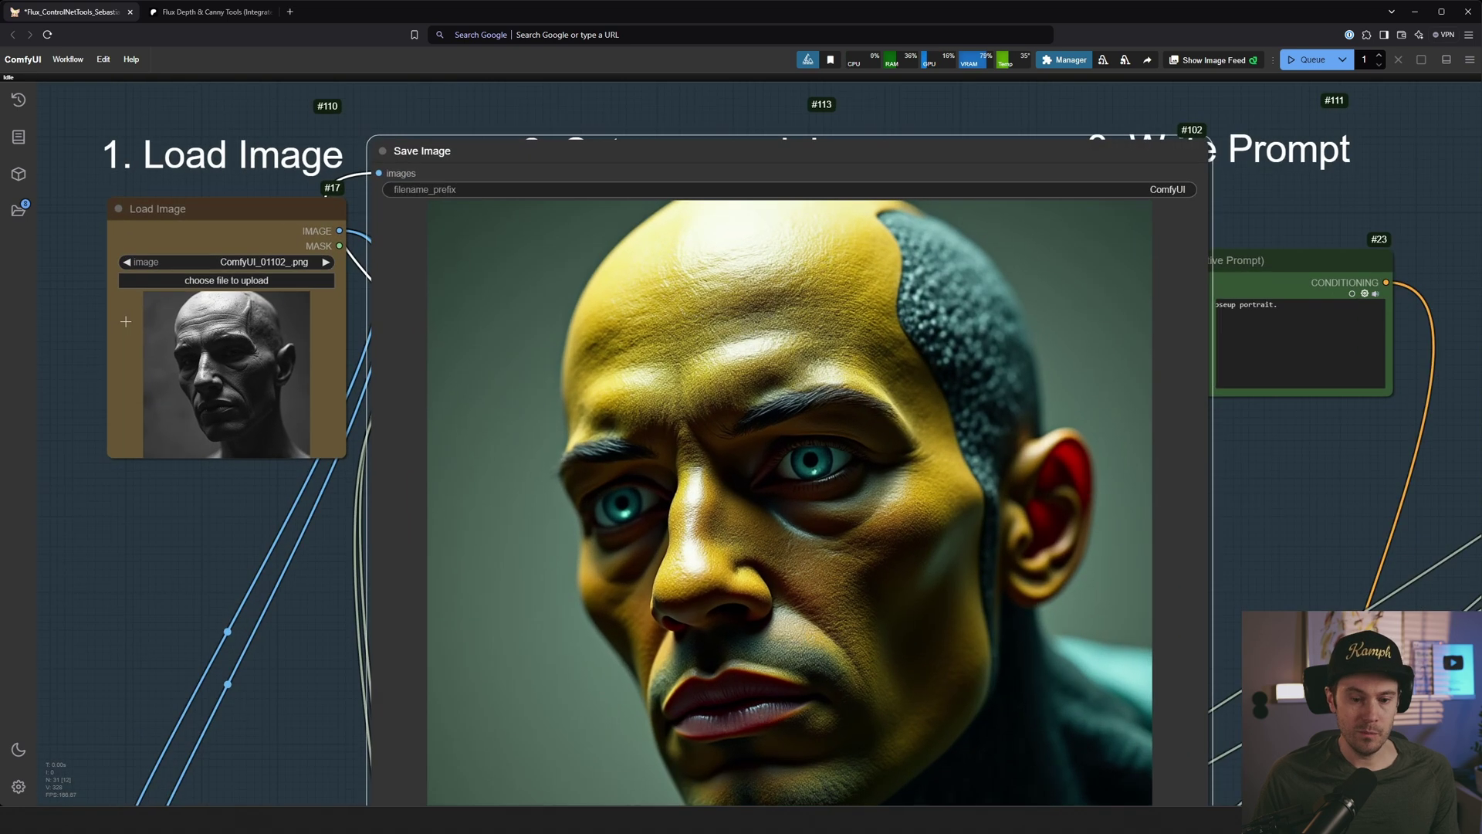
scroll(126, 321, "down", 8)
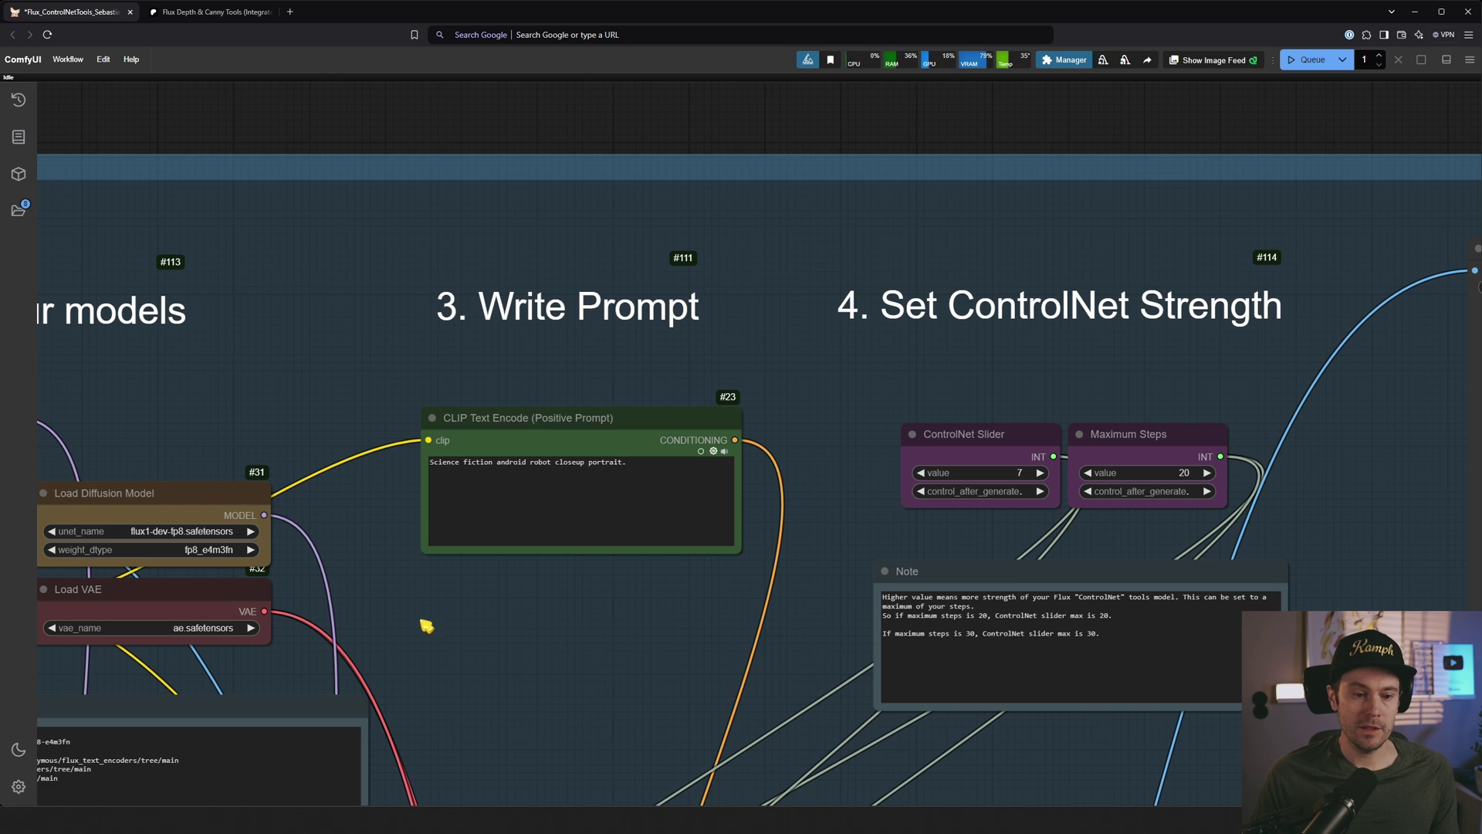
Step: Replace 'android' with 'biomechanical' in the positive prompt
left_click_drag(424, 622, 432, 549)
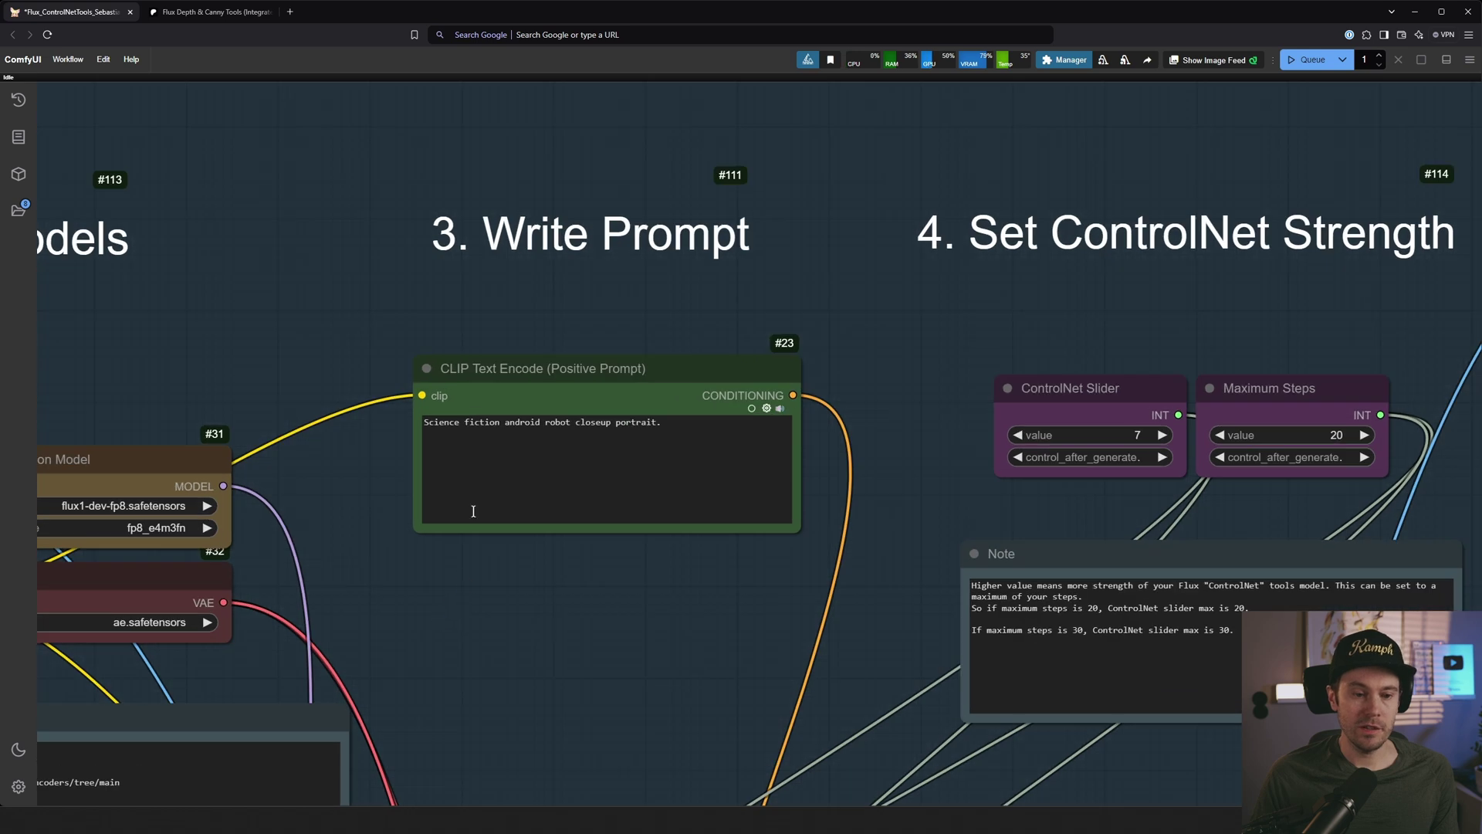
left_click(505, 422)
type("biomechanical")
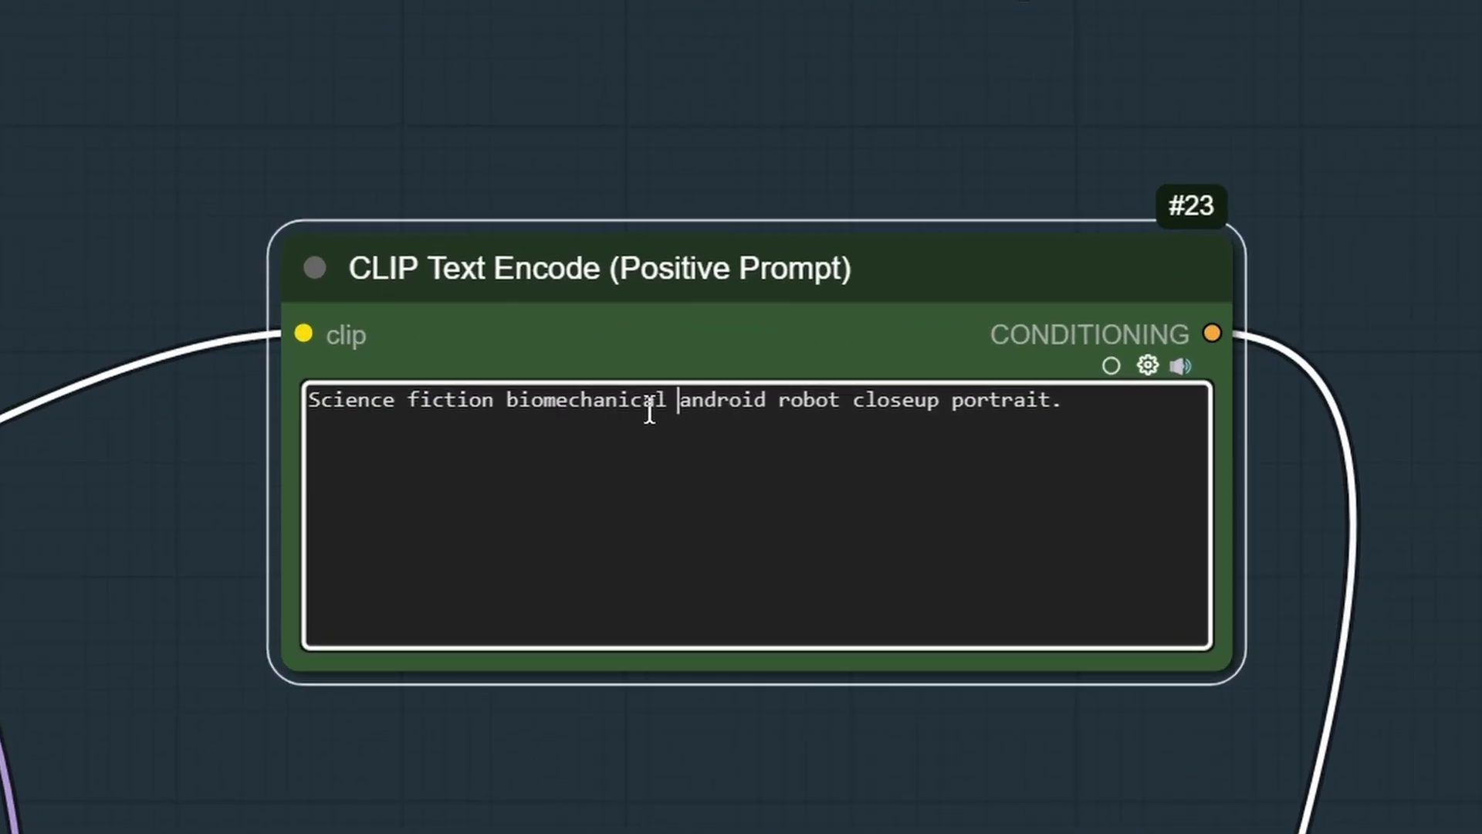
double_click(692, 407)
key("BackSpace")
left_click(1001, 403)
Step: Set the ControlNet Slider strength to 5 and inspect the new saved render
left_click(679, 238)
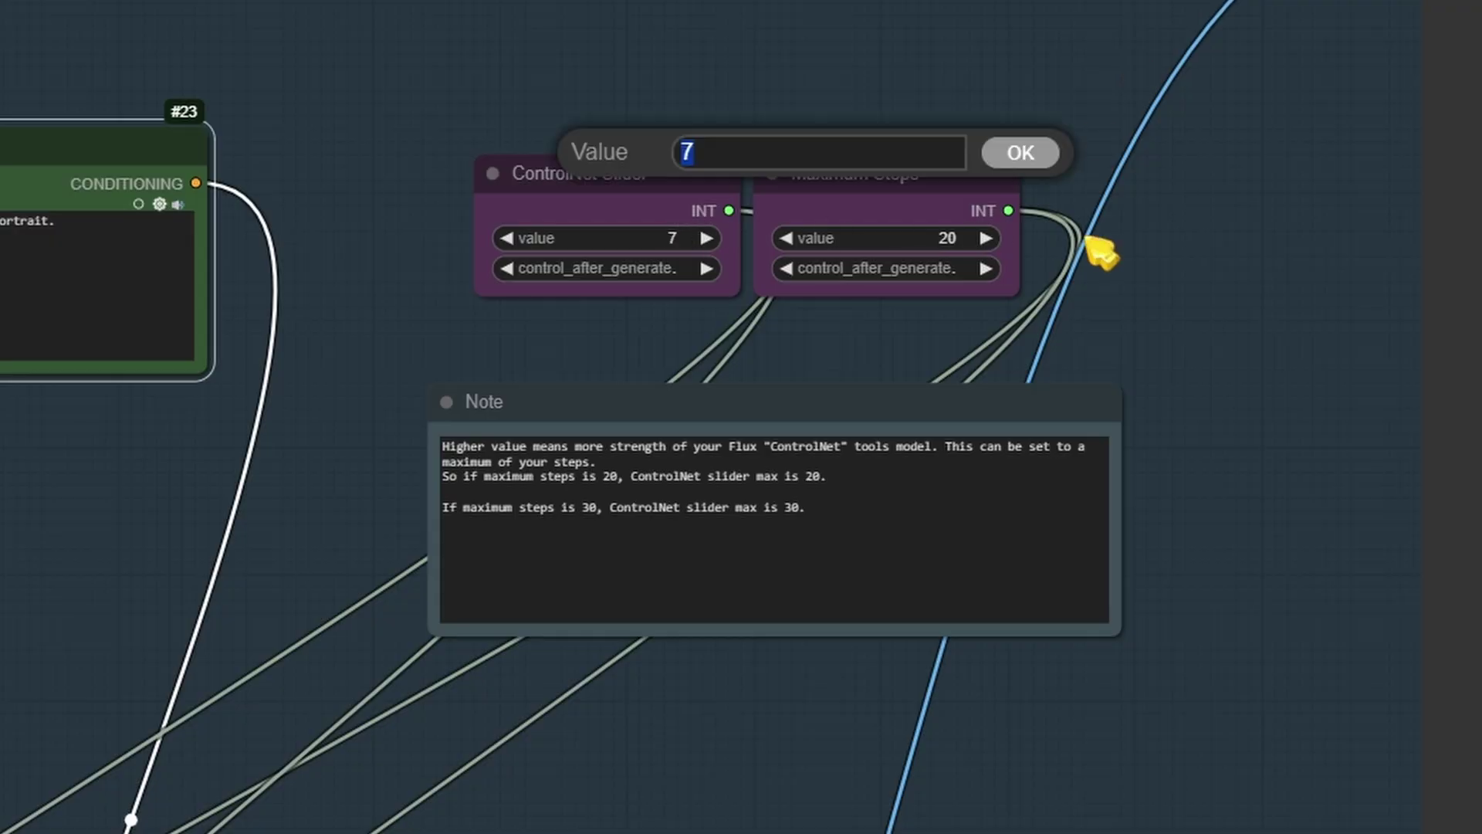
type("5")
key("Return")
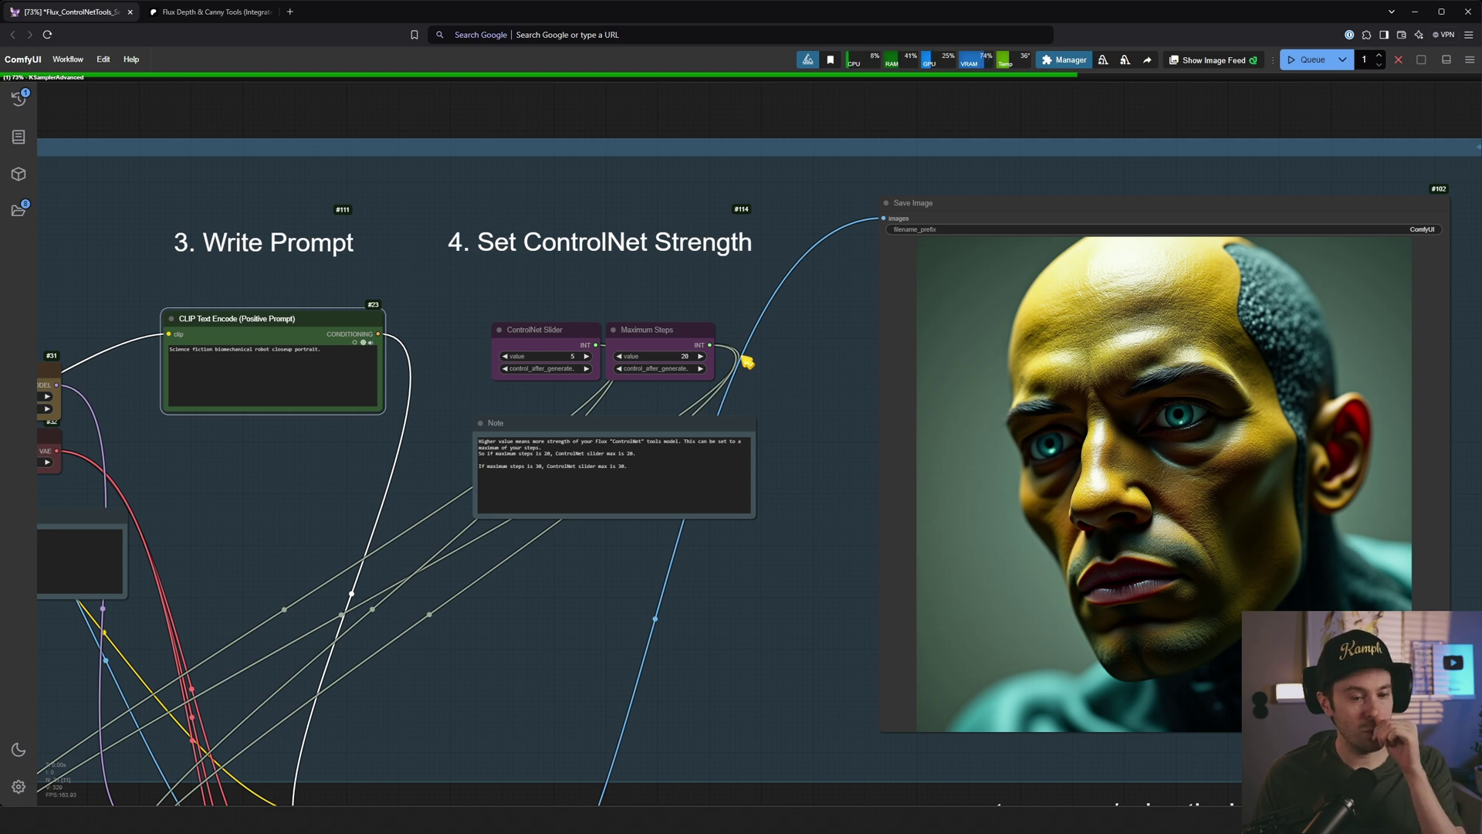
scroll(747, 363, "down", 5)
left_click_drag(738, 724, 854, 642)
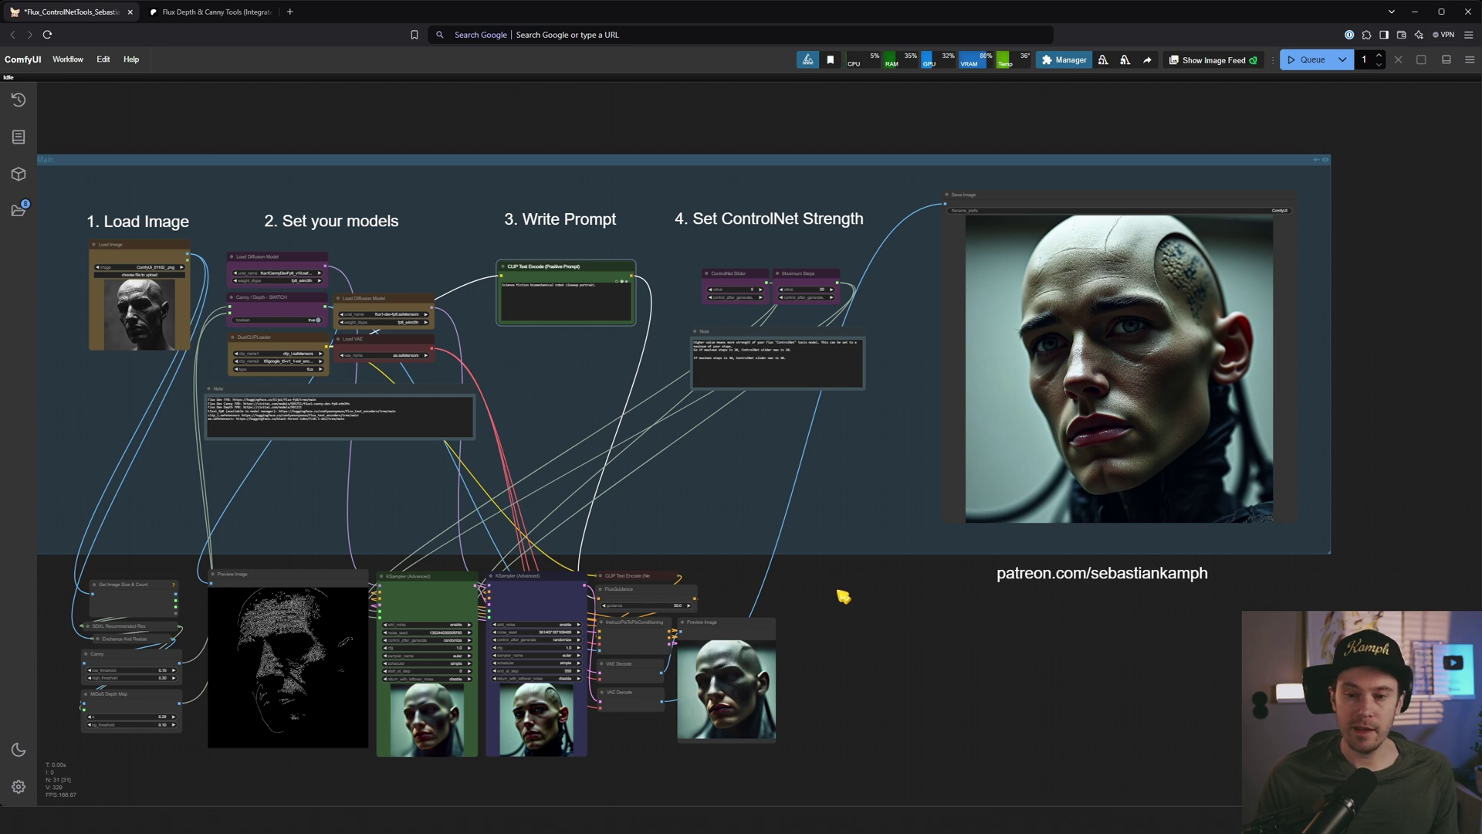
left_click_drag(1429, 331, 1135, 424)
scroll(1102, 427, "up", 3)
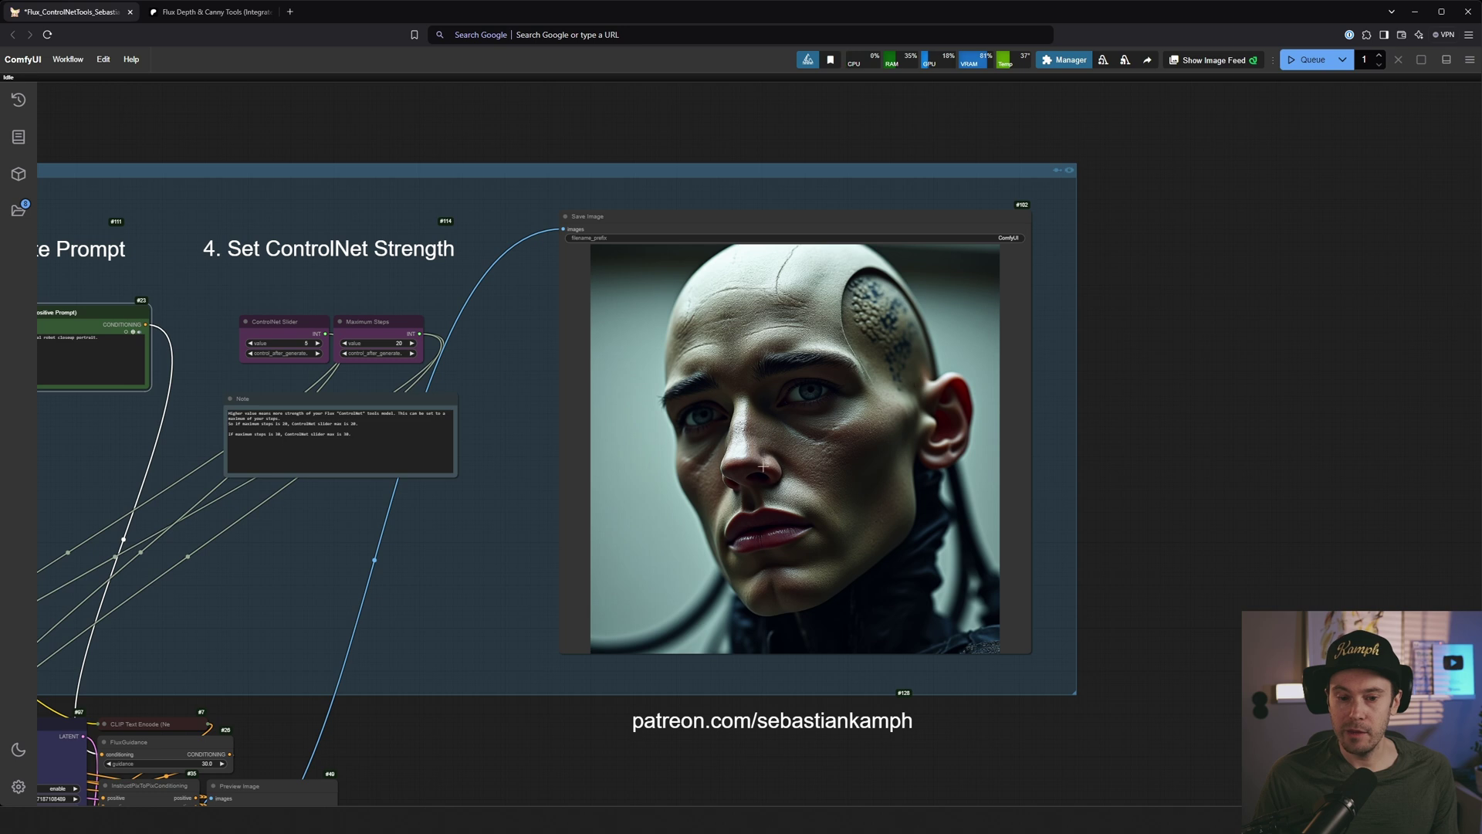
scroll(861, 501, "down", 3)
Step: Switch unet_name to flux1DepthDevFp8_v10, set Canny / Depth to false, and queue a render
scroll(695, 623, "up", 3)
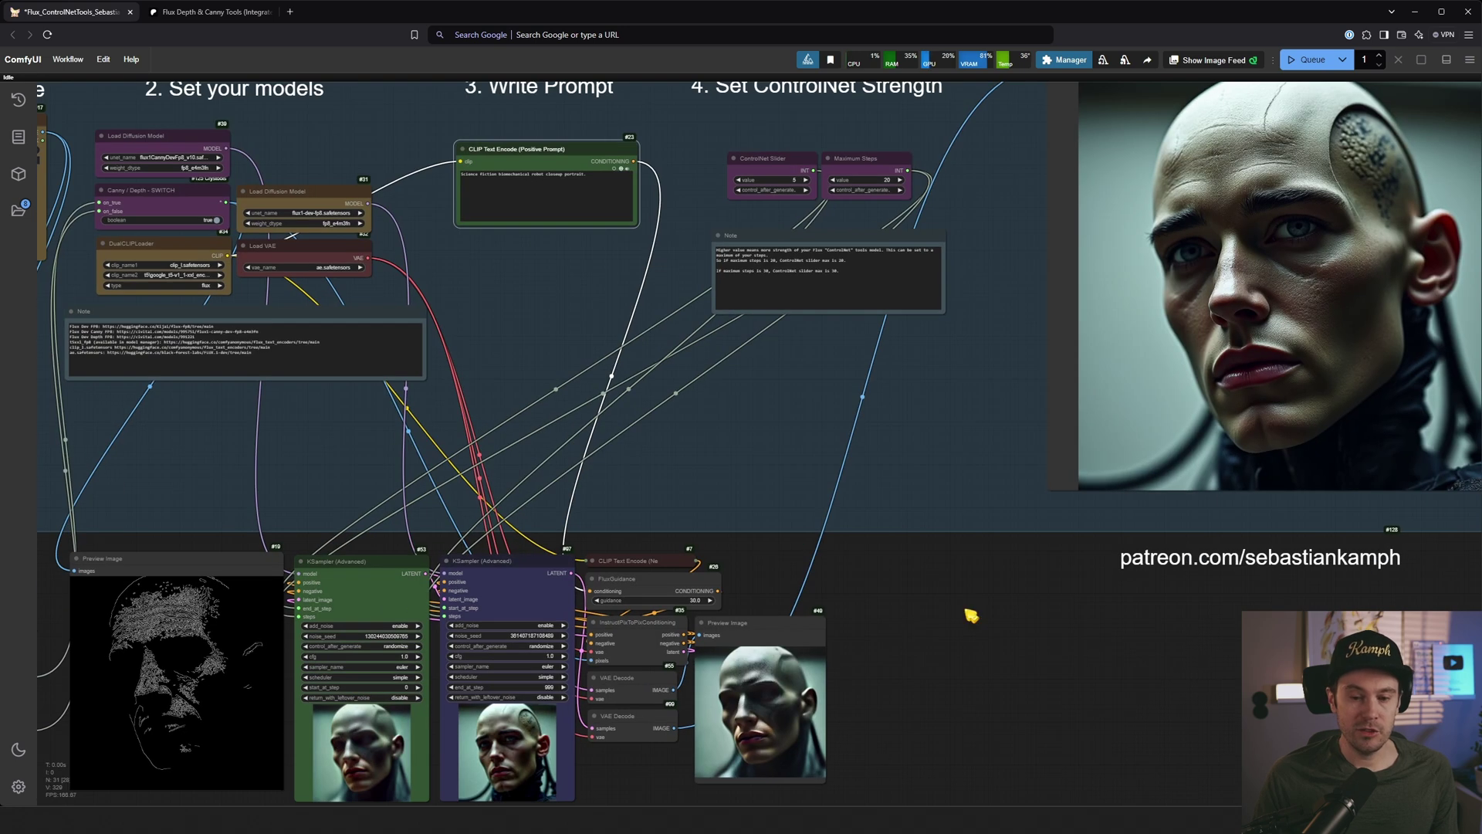
scroll(272, 197, "up", 3)
left_click_drag(498, 154, 590, 262)
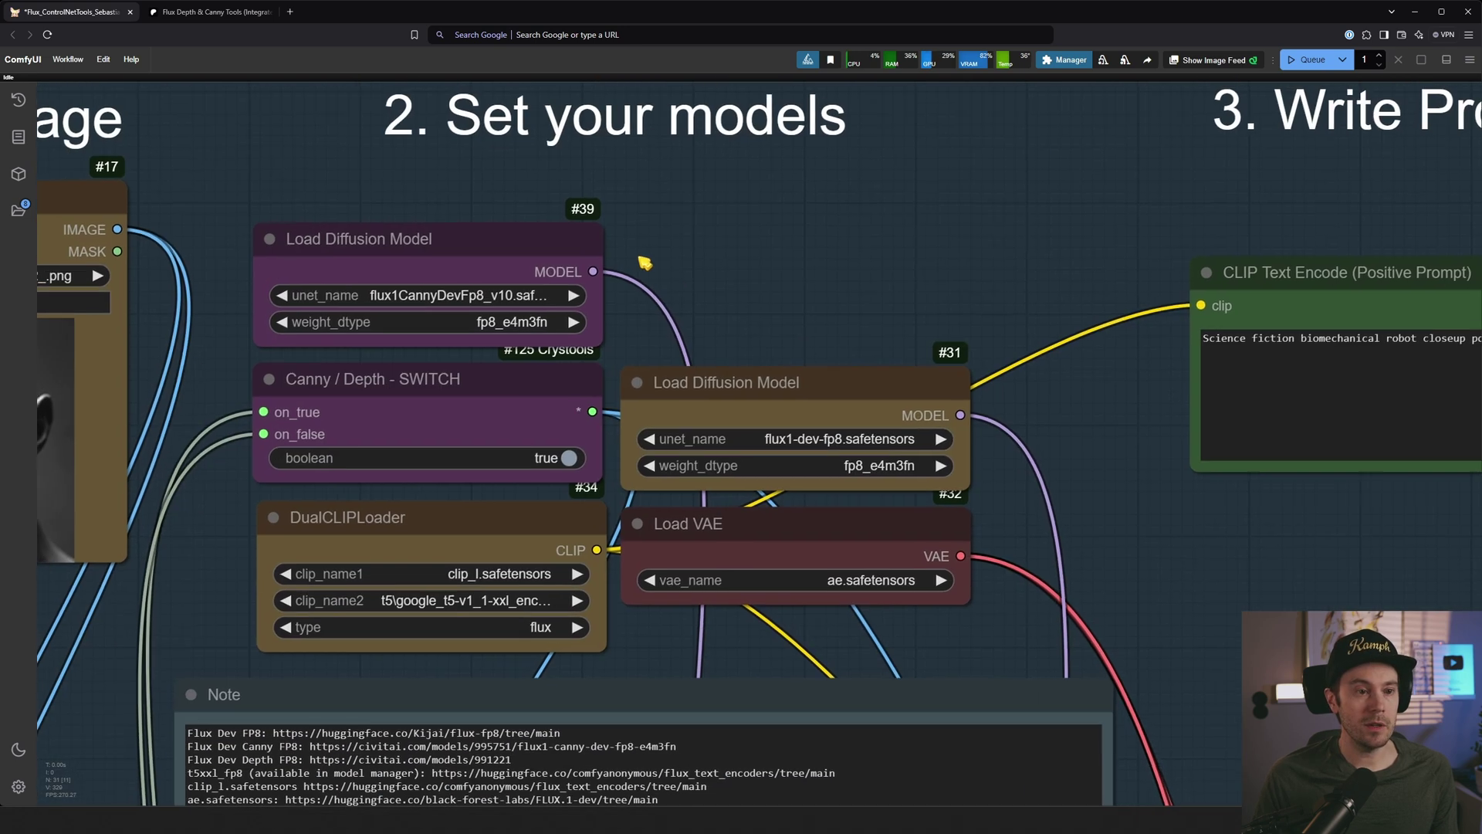
left_click(423, 296)
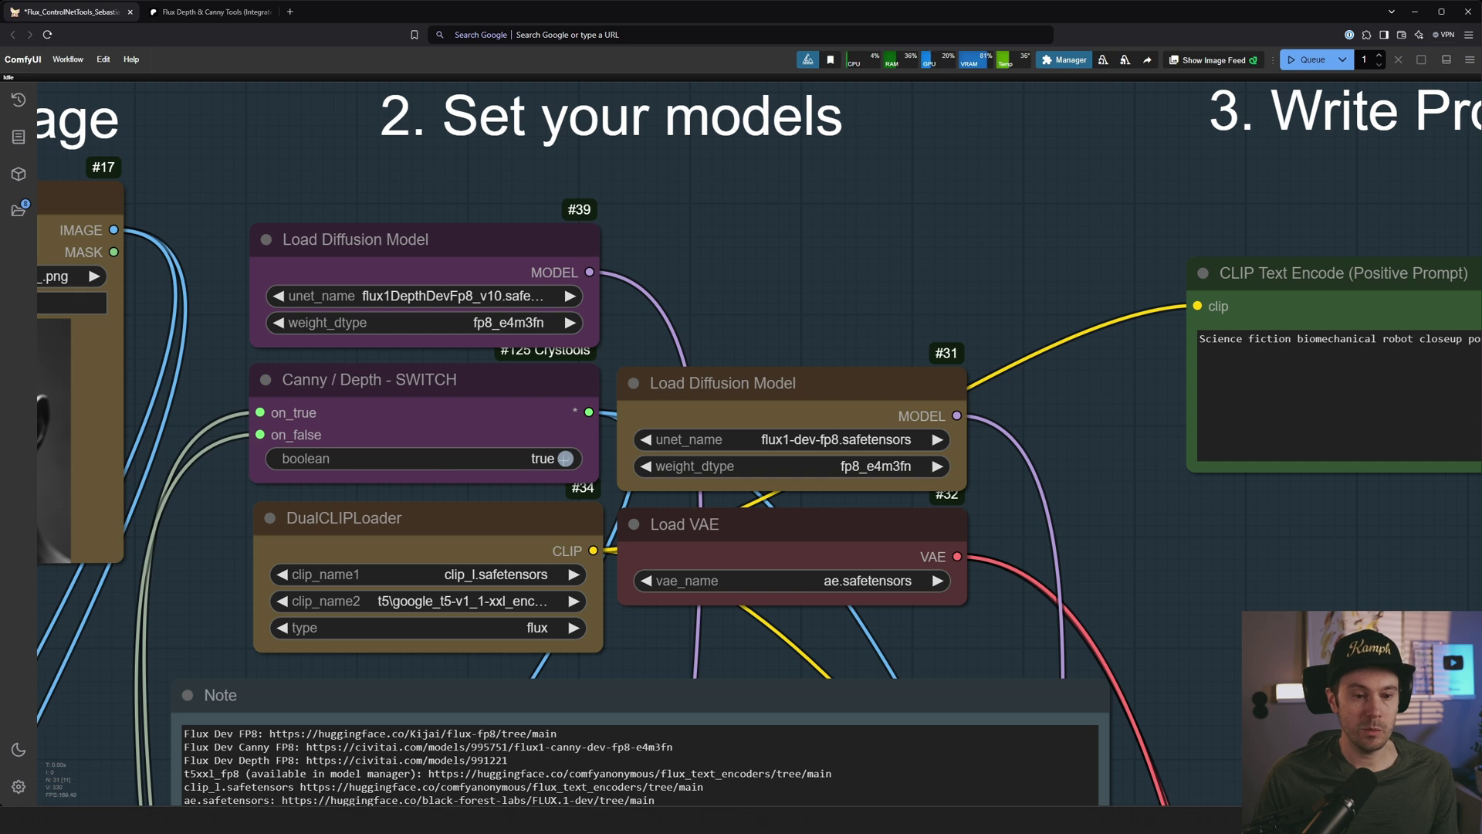
left_click(566, 459)
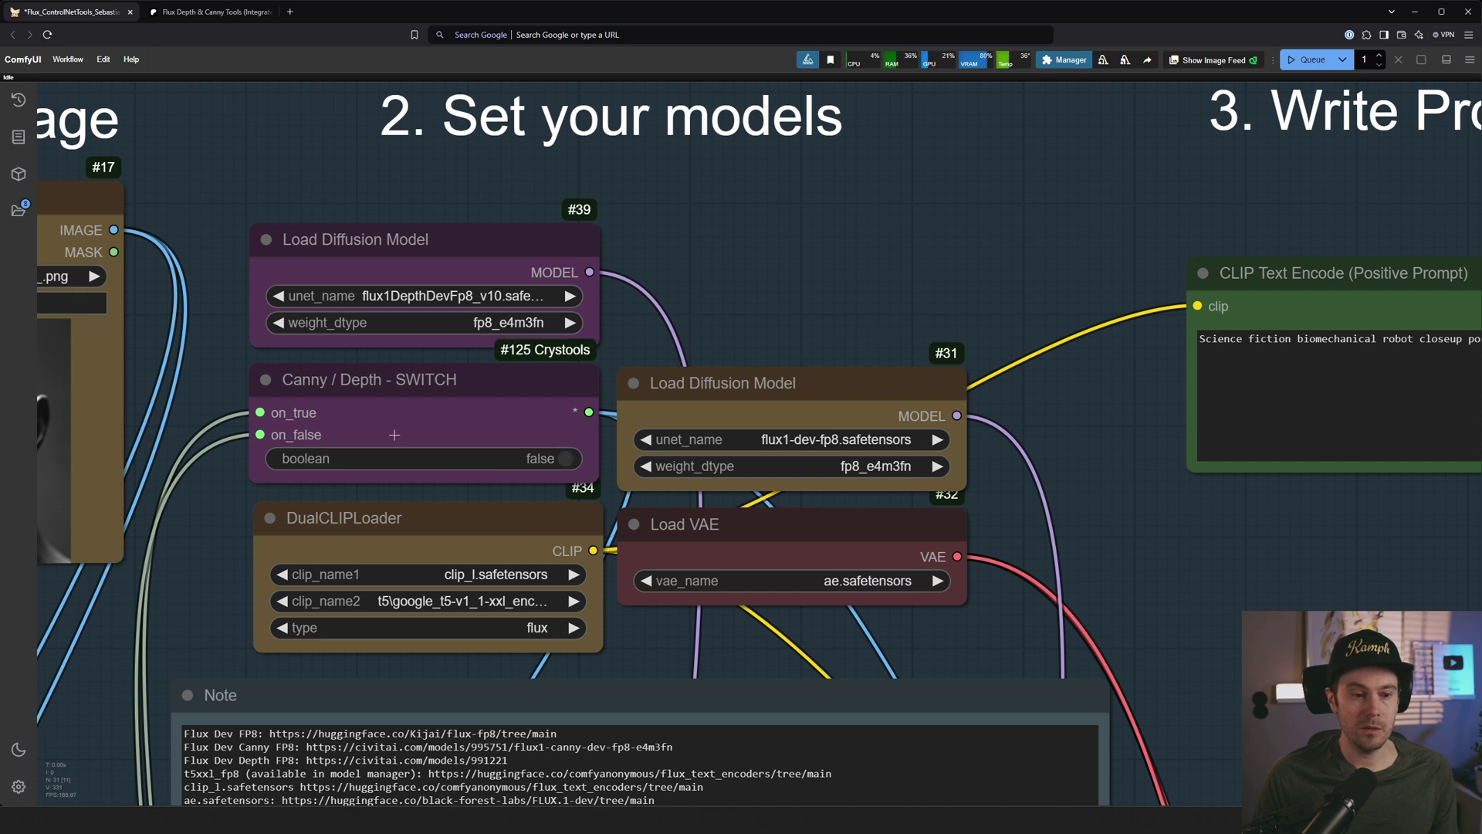
scroll(496, 427, "down", 10)
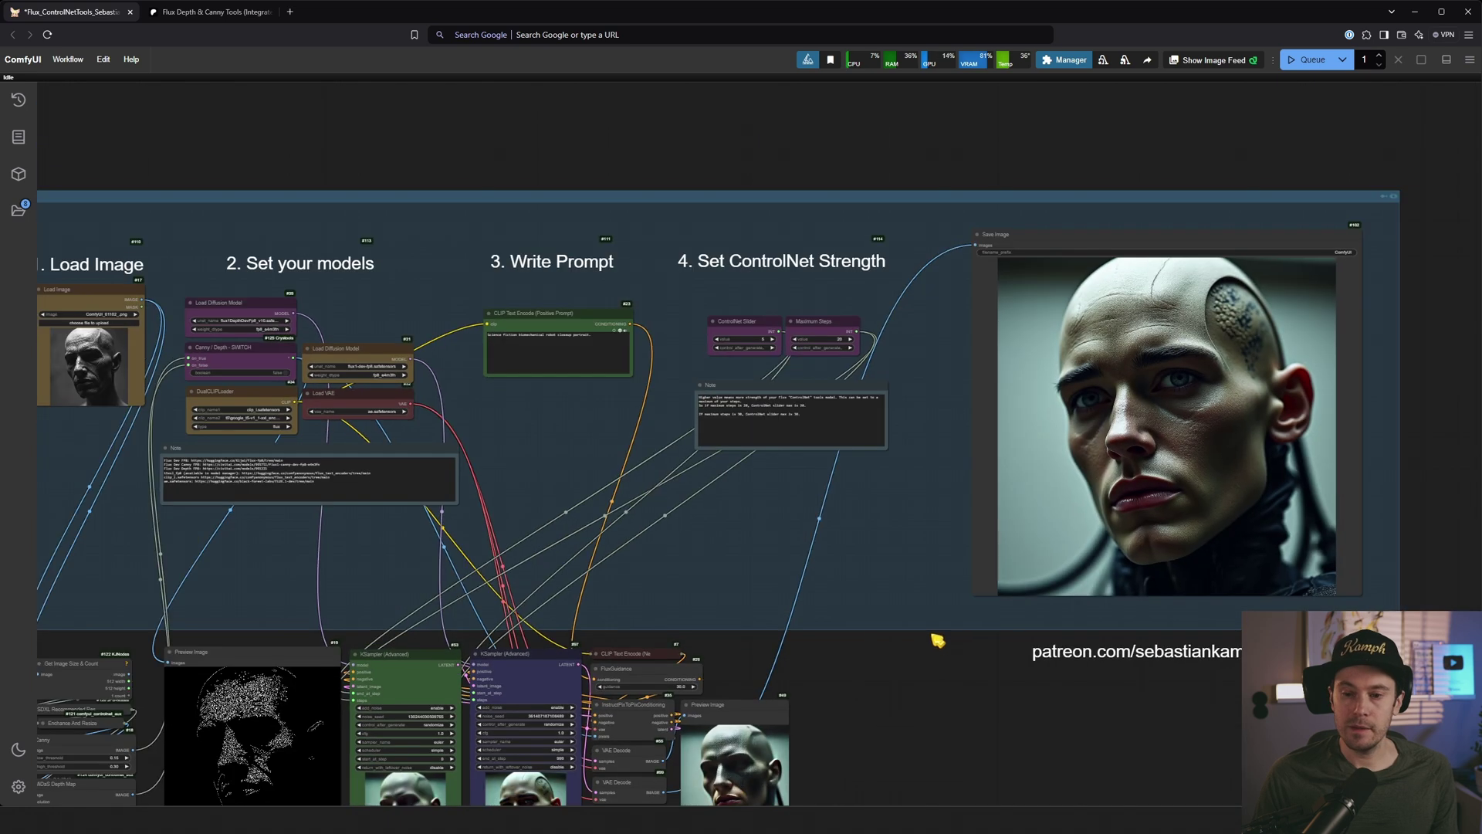
left_click(1310, 59)
Step: Review the depth render's preview and saved output, undoing an accidental Save Image move
scroll(427, 380, "up", 8)
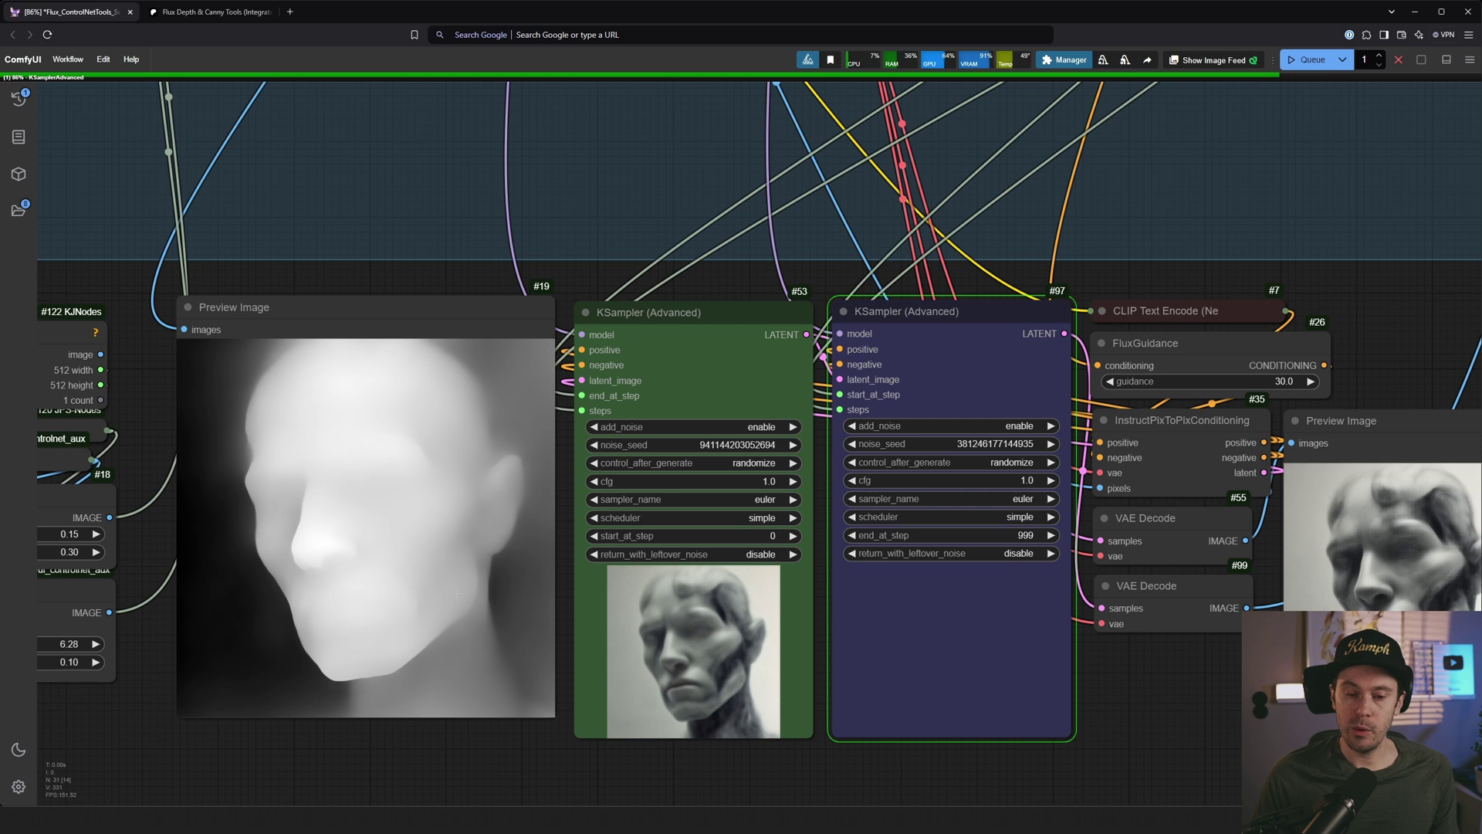
left_click_drag(1249, 744, 829, 679)
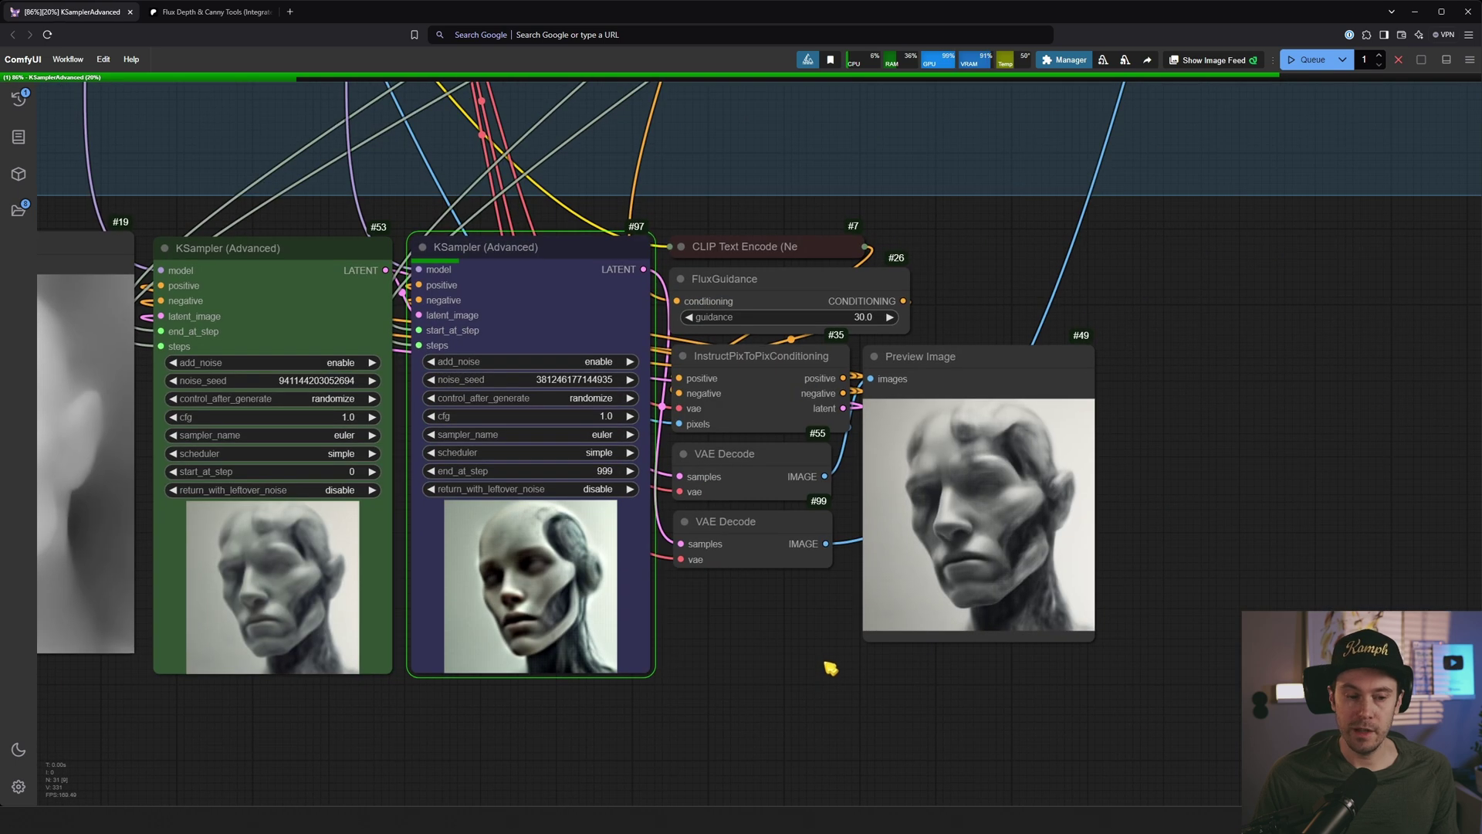
scroll(502, 587, "up", 8)
scroll(487, 571, "up", 3)
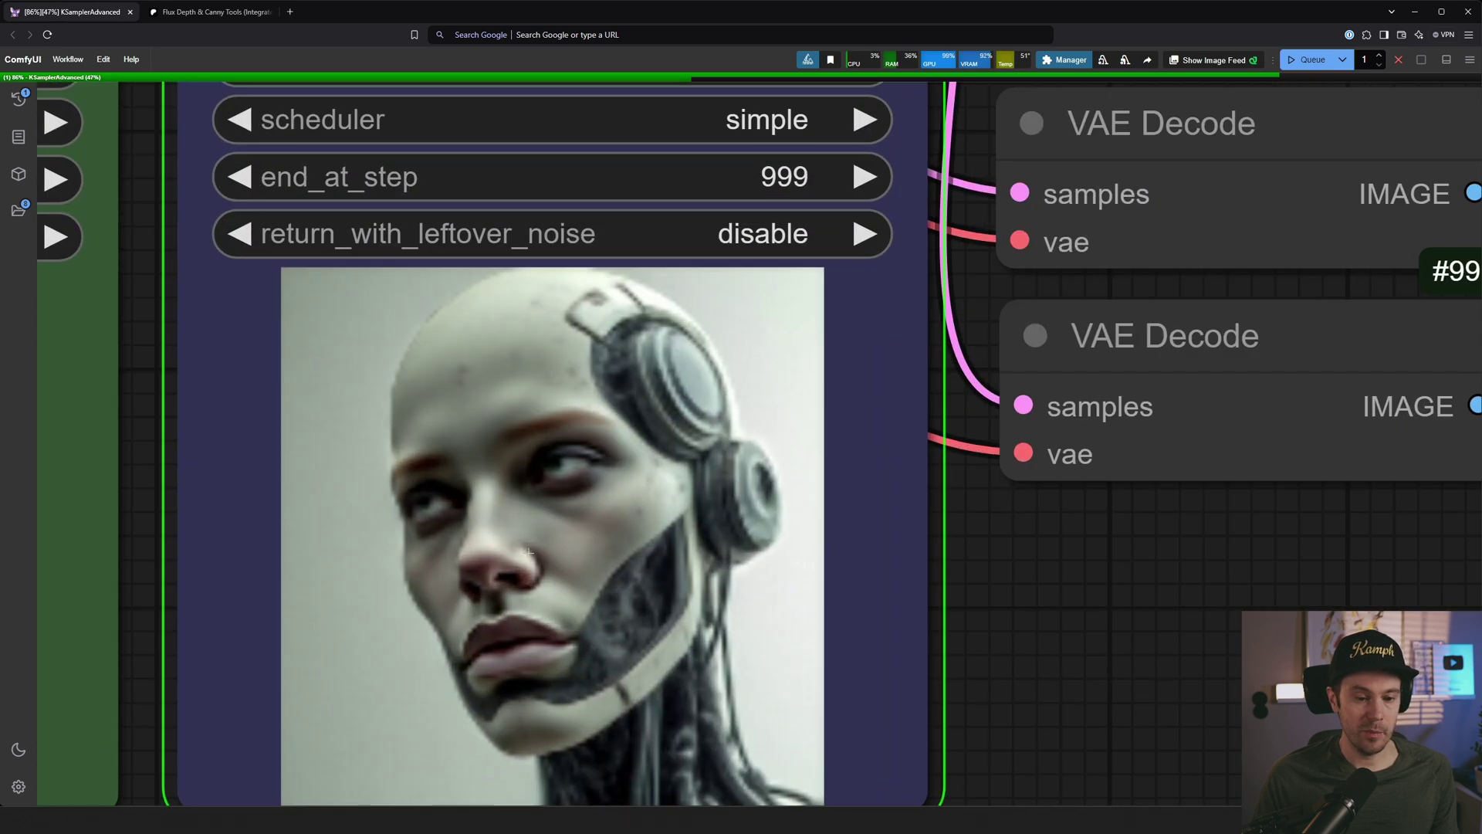
scroll(580, 514, "down", 3)
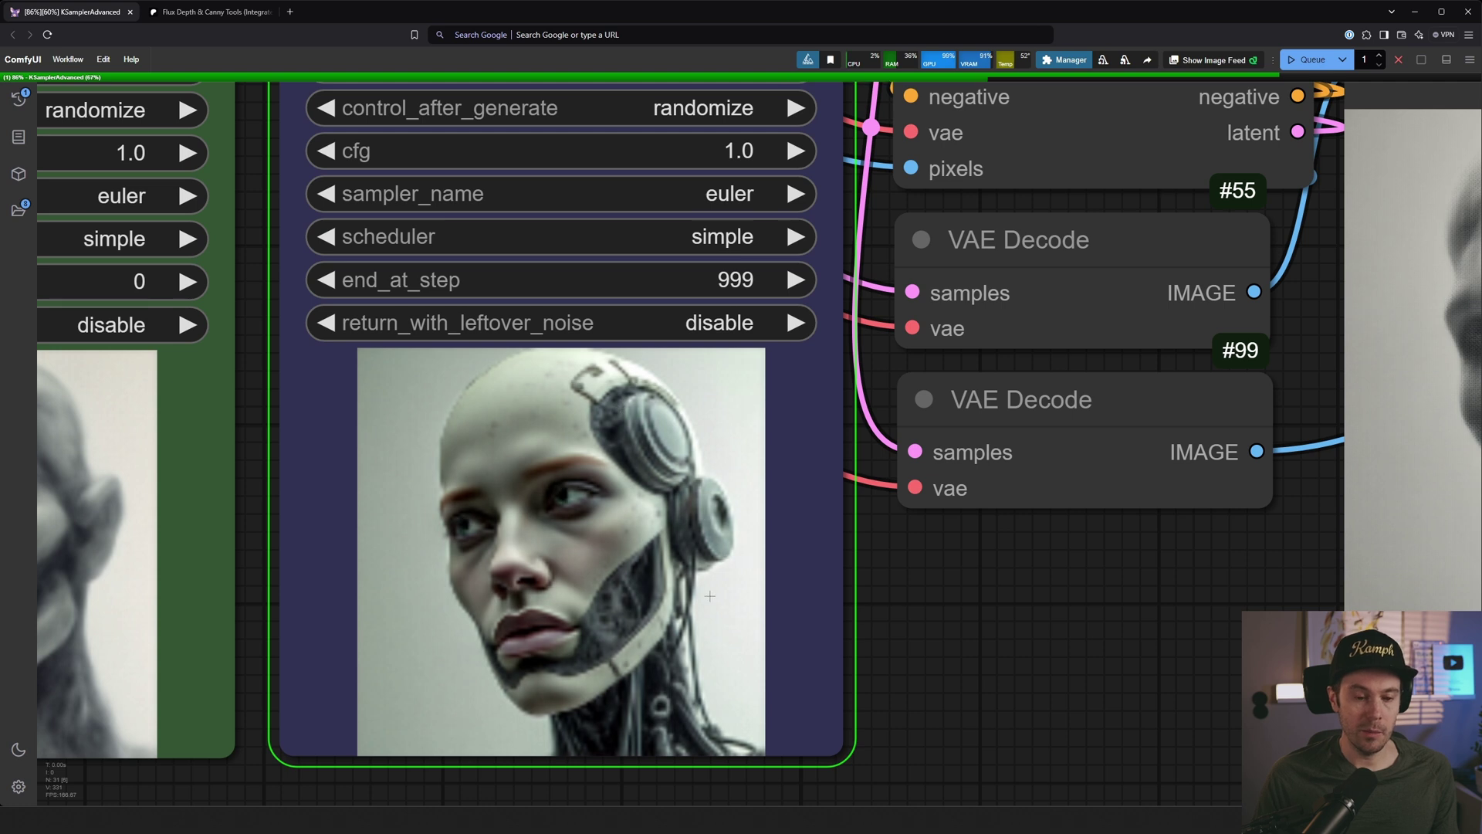
scroll(708, 594, "down", 9)
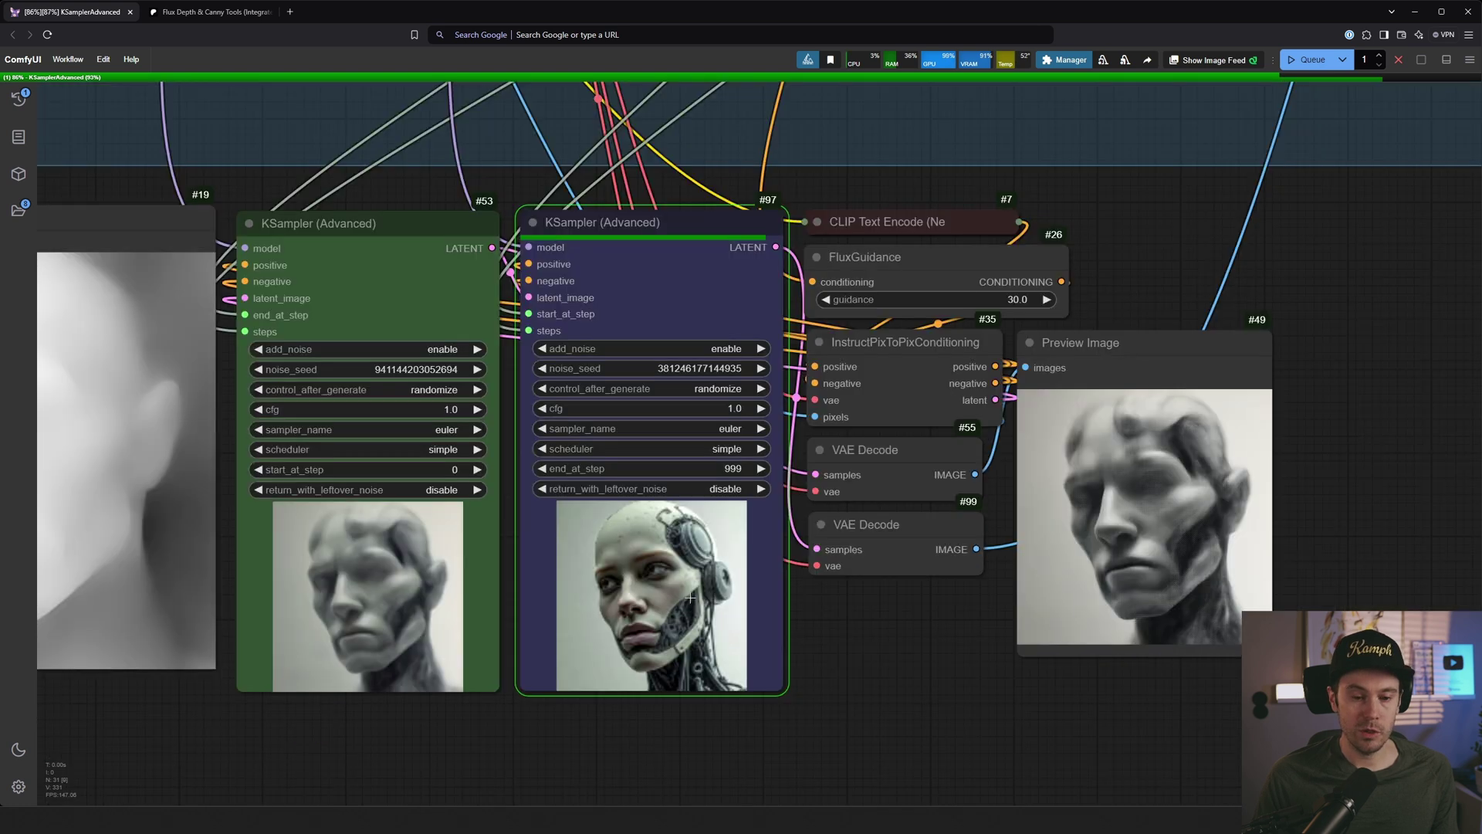
scroll(679, 599, "down", 3)
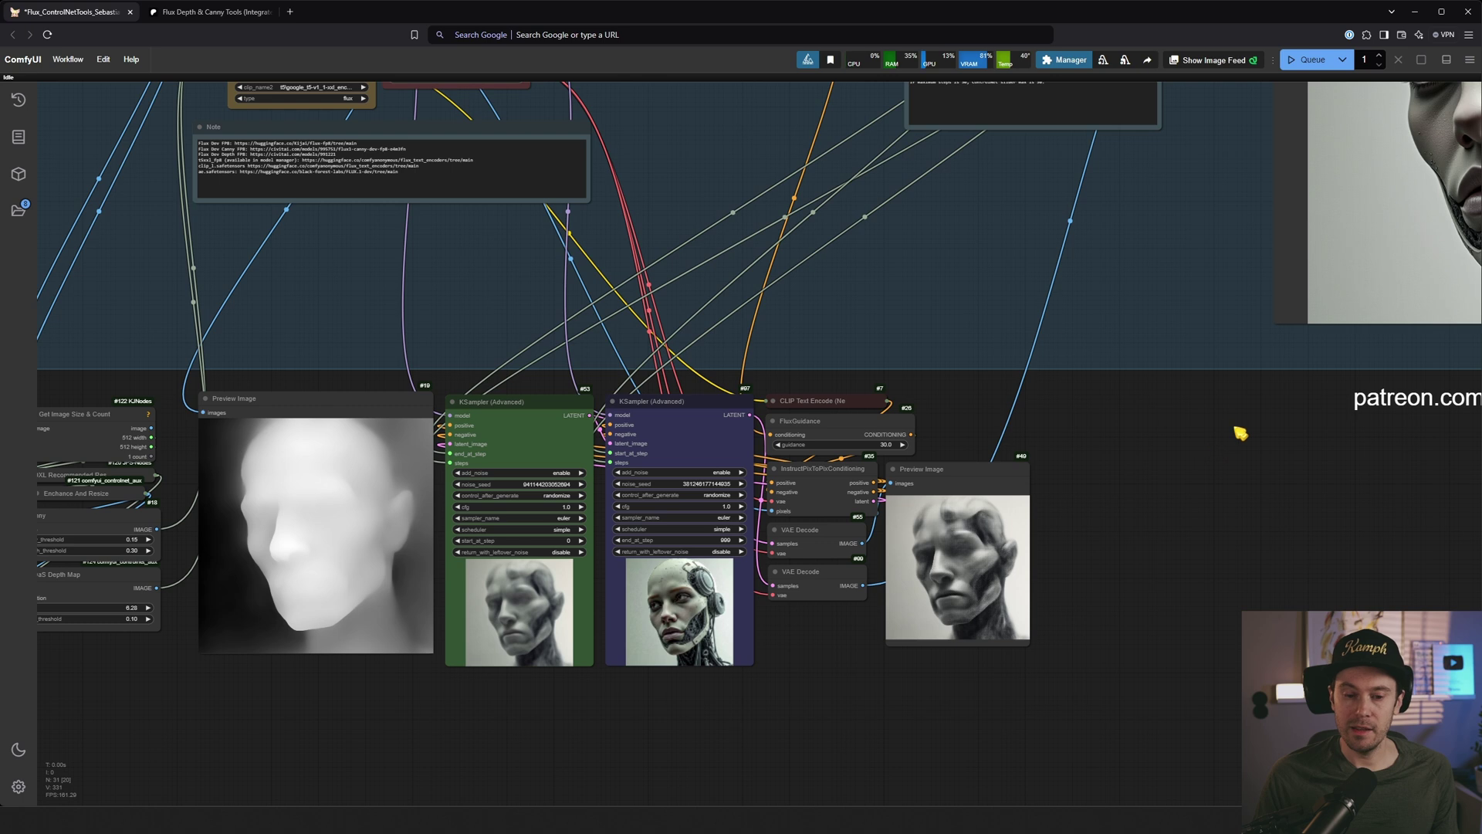
left_click_drag(1230, 423, 756, 695)
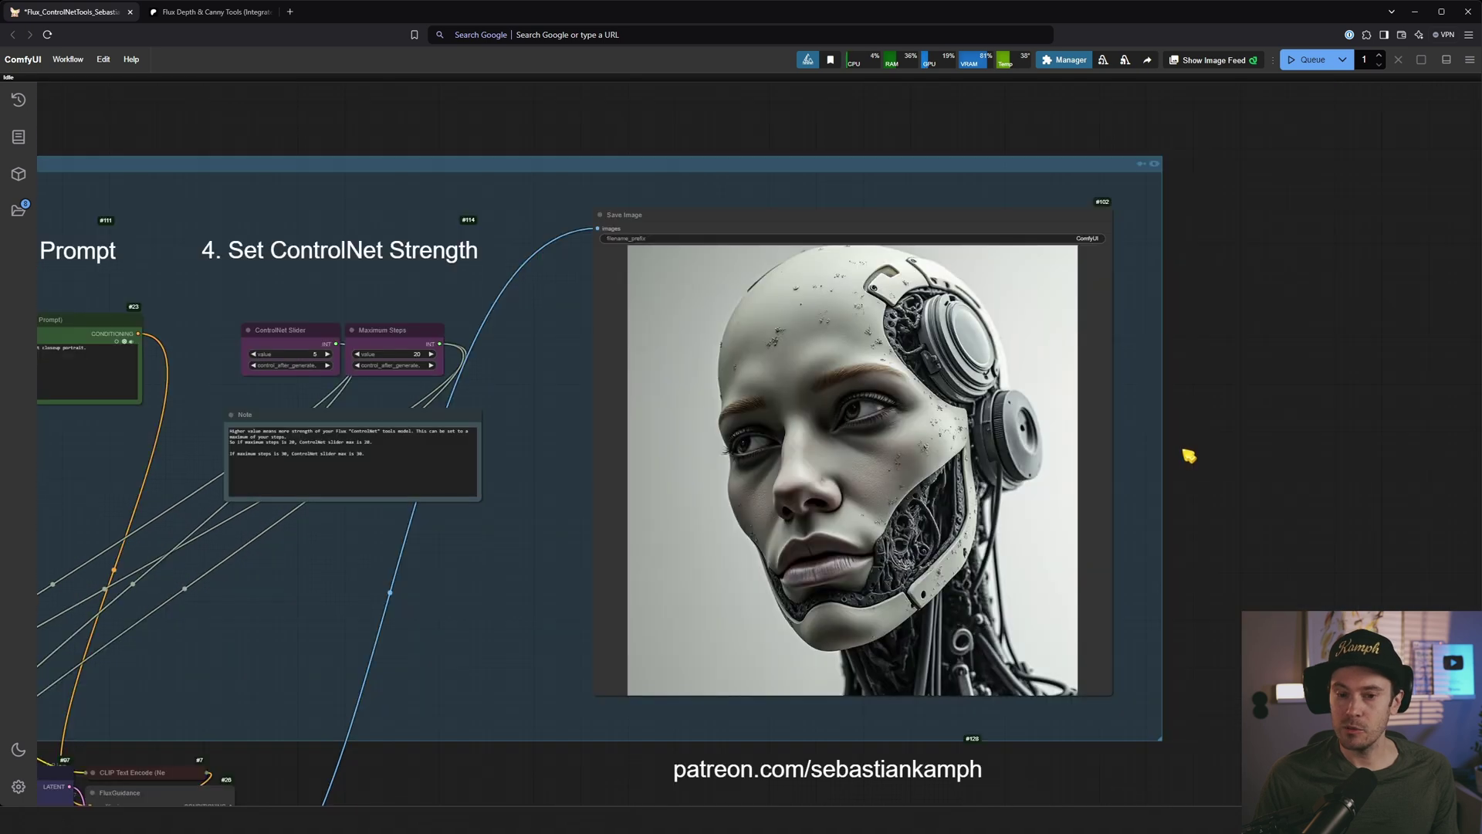
left_click_drag(1389, 344, 1193, 454)
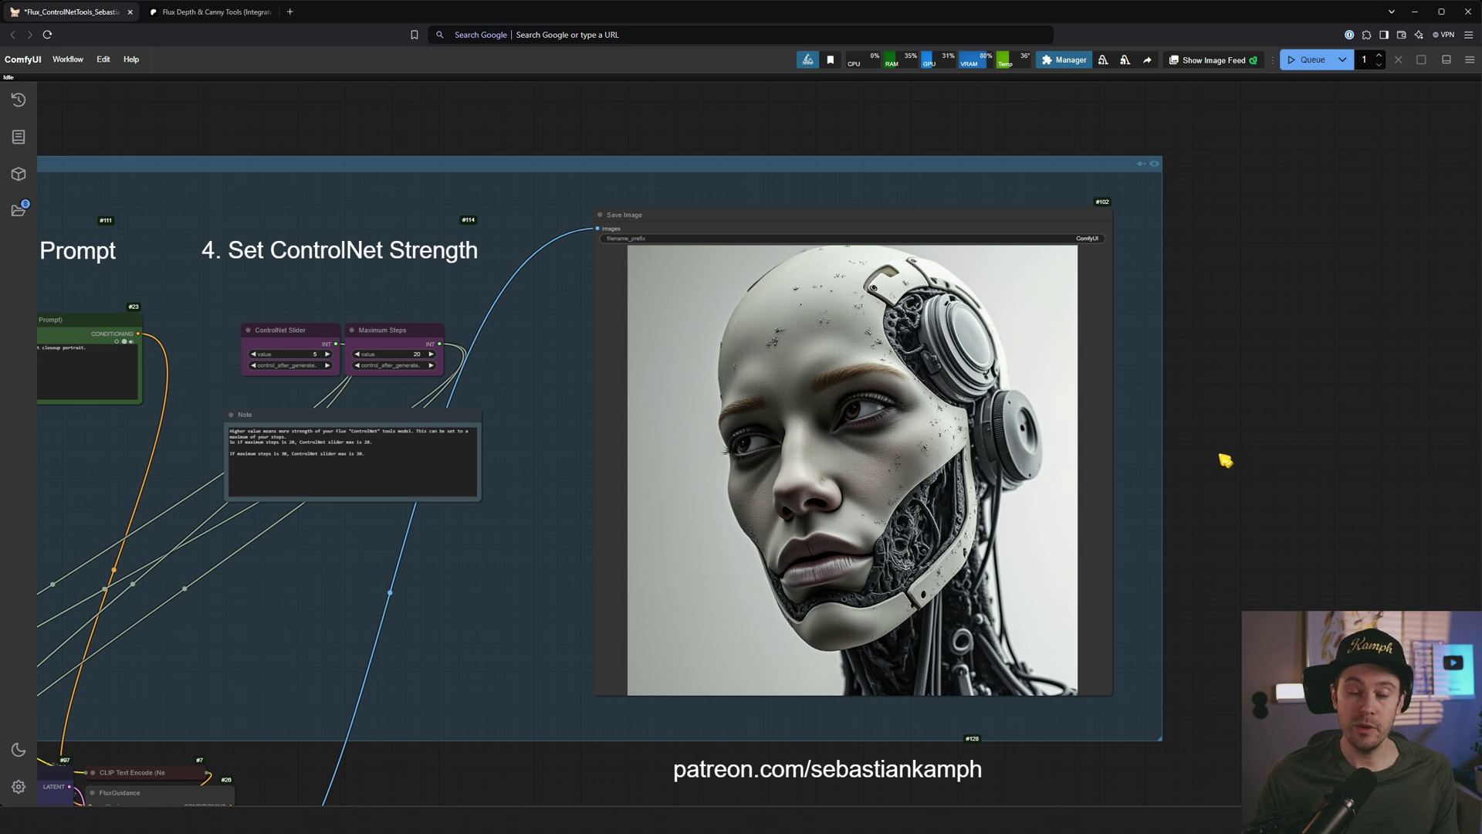
scroll(1231, 457, "down", 5)
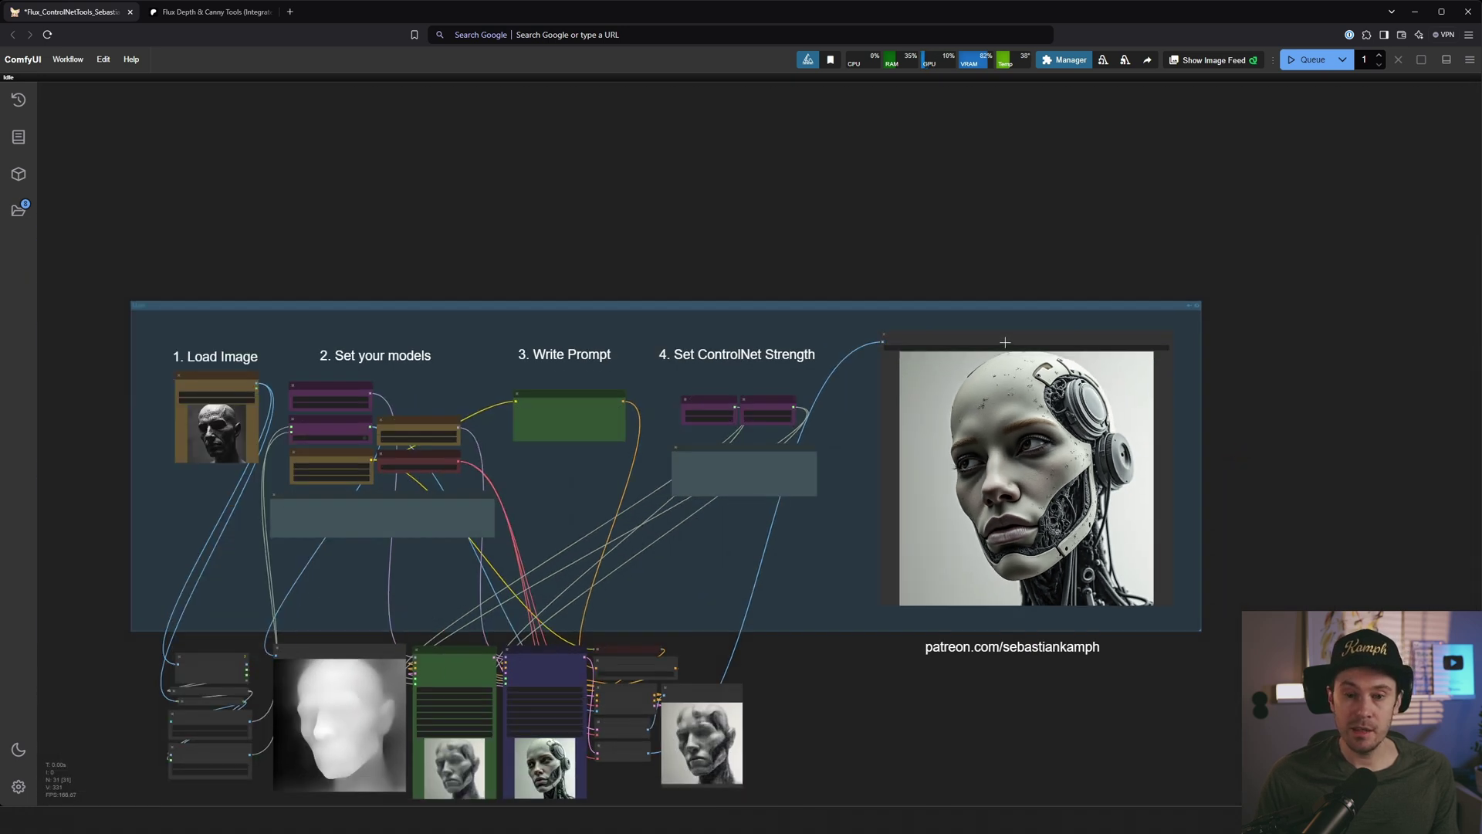
left_click_drag(982, 340, 363, 341)
scroll(146, 409, "up", 5)
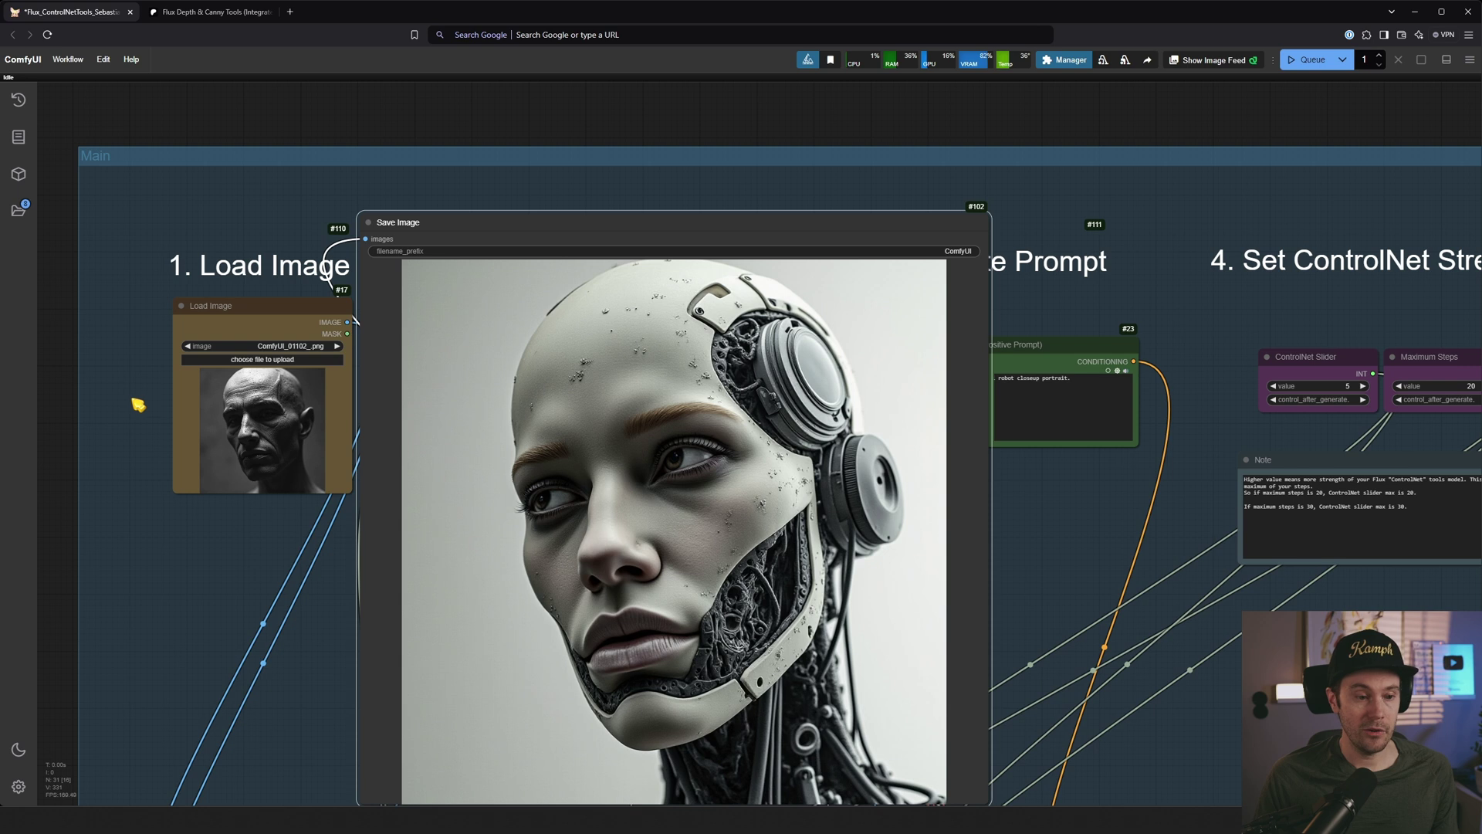
scroll(146, 417, "down", 3)
key("ctrl+z")
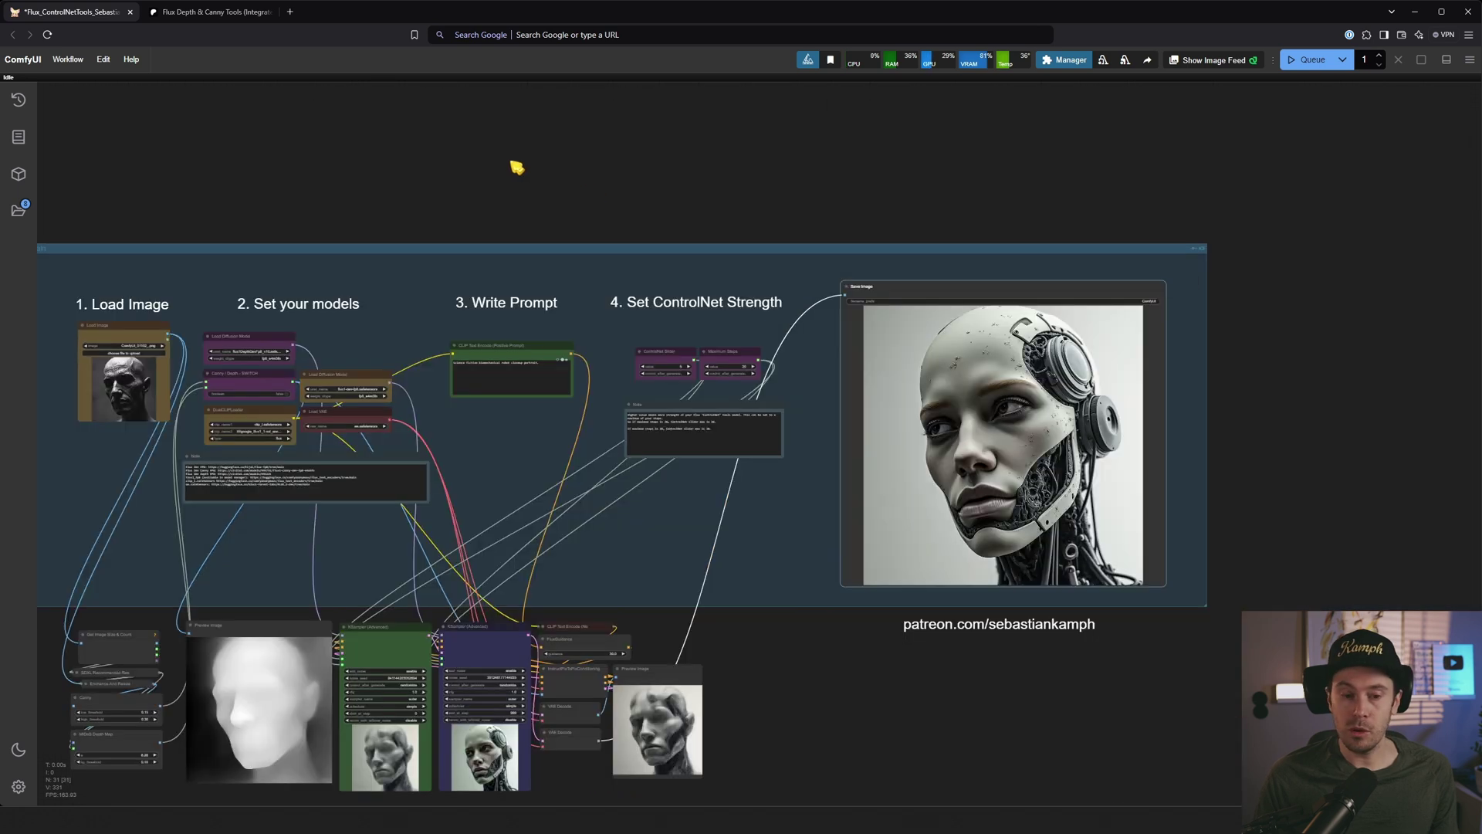
left_click_drag(315, 205, 553, 121)
scroll(610, 171, "up", 2)
Step: Go to the Patreon post and scroll through its model setup instructions
left_click(208, 13)
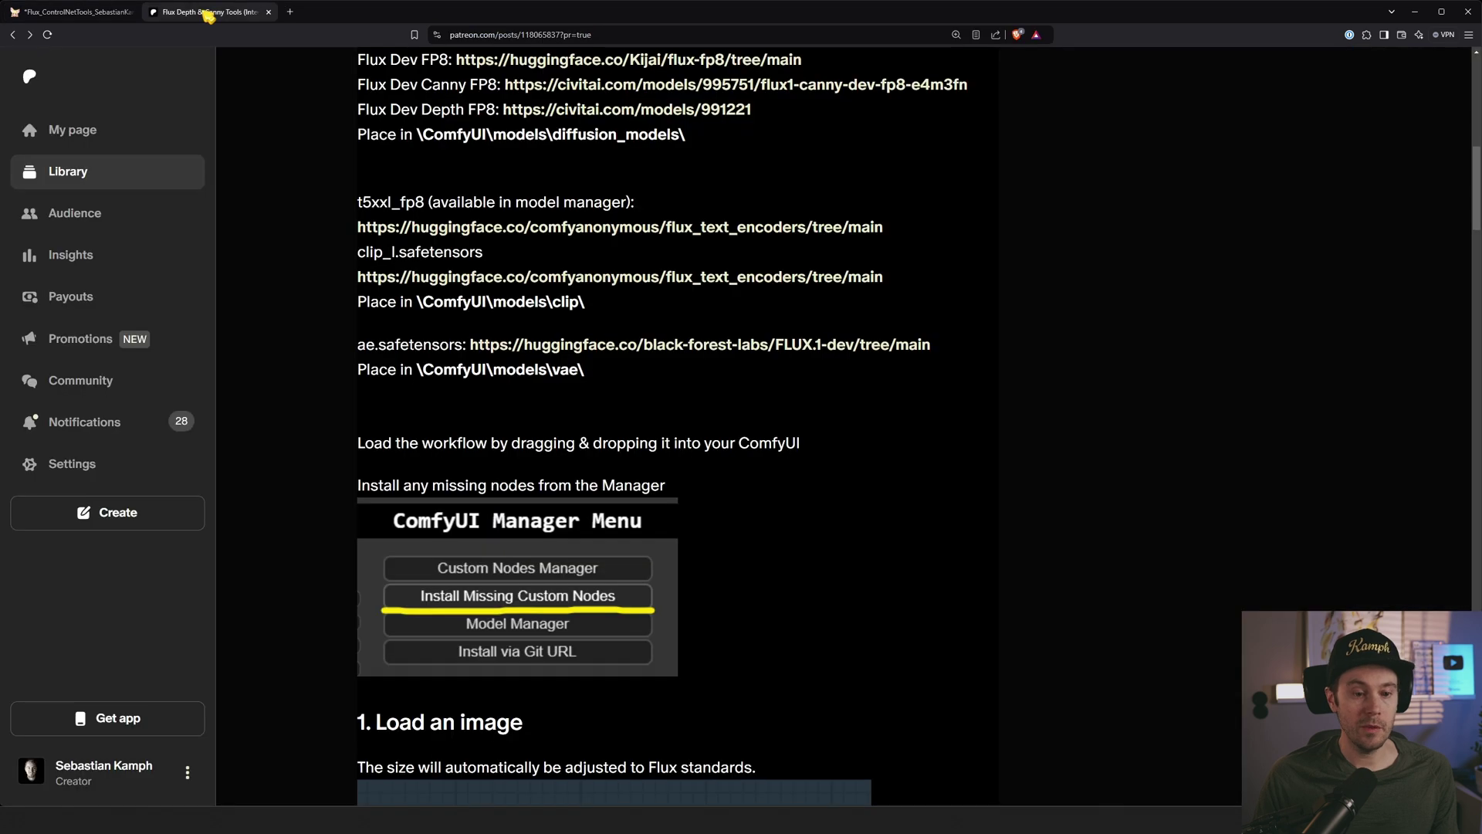
left_click_drag(1475, 178, 1466, 725)
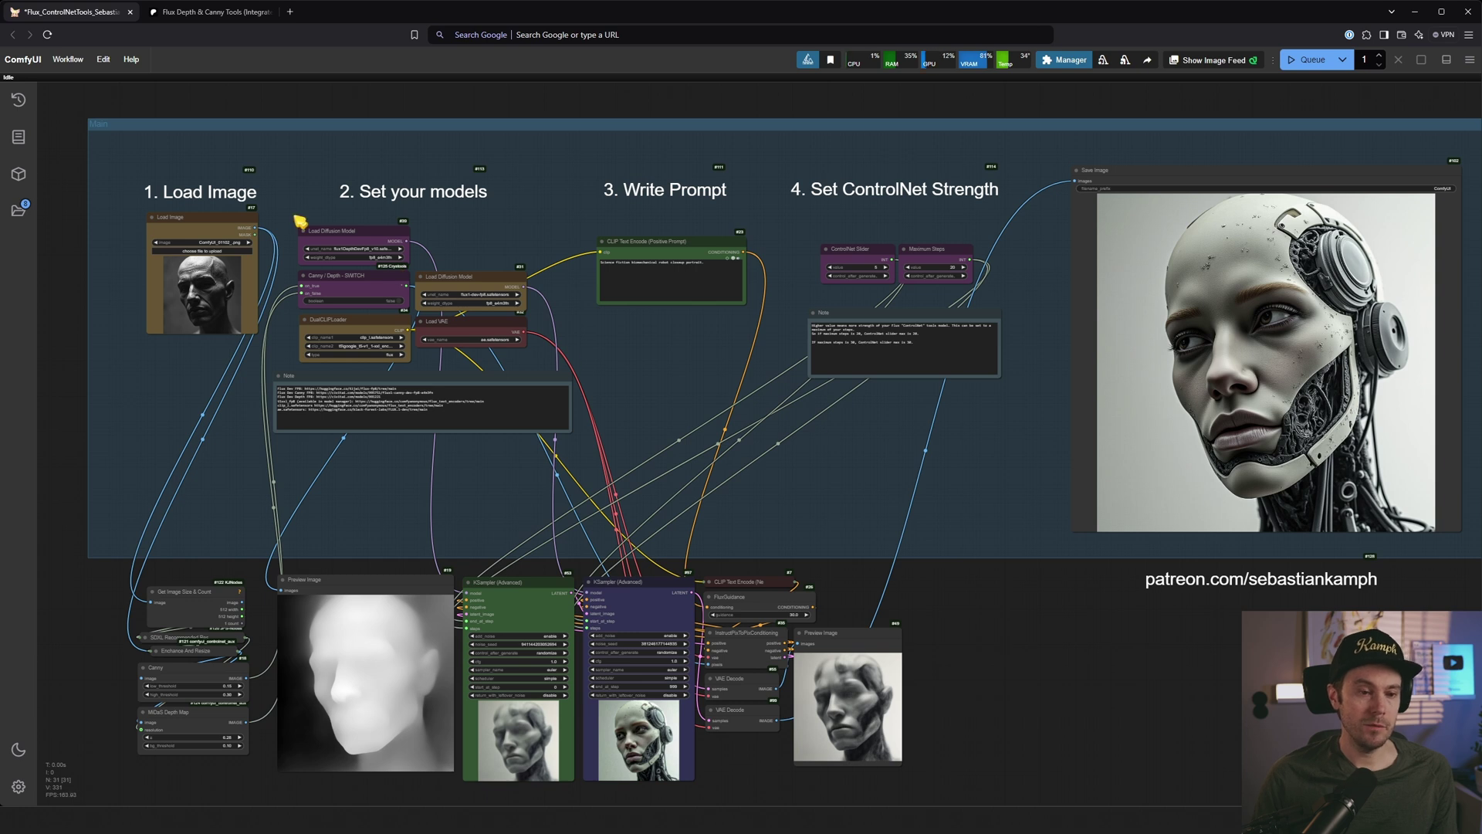
scroll(296, 208, "up", 6)
scroll(296, 208, "up", 3)
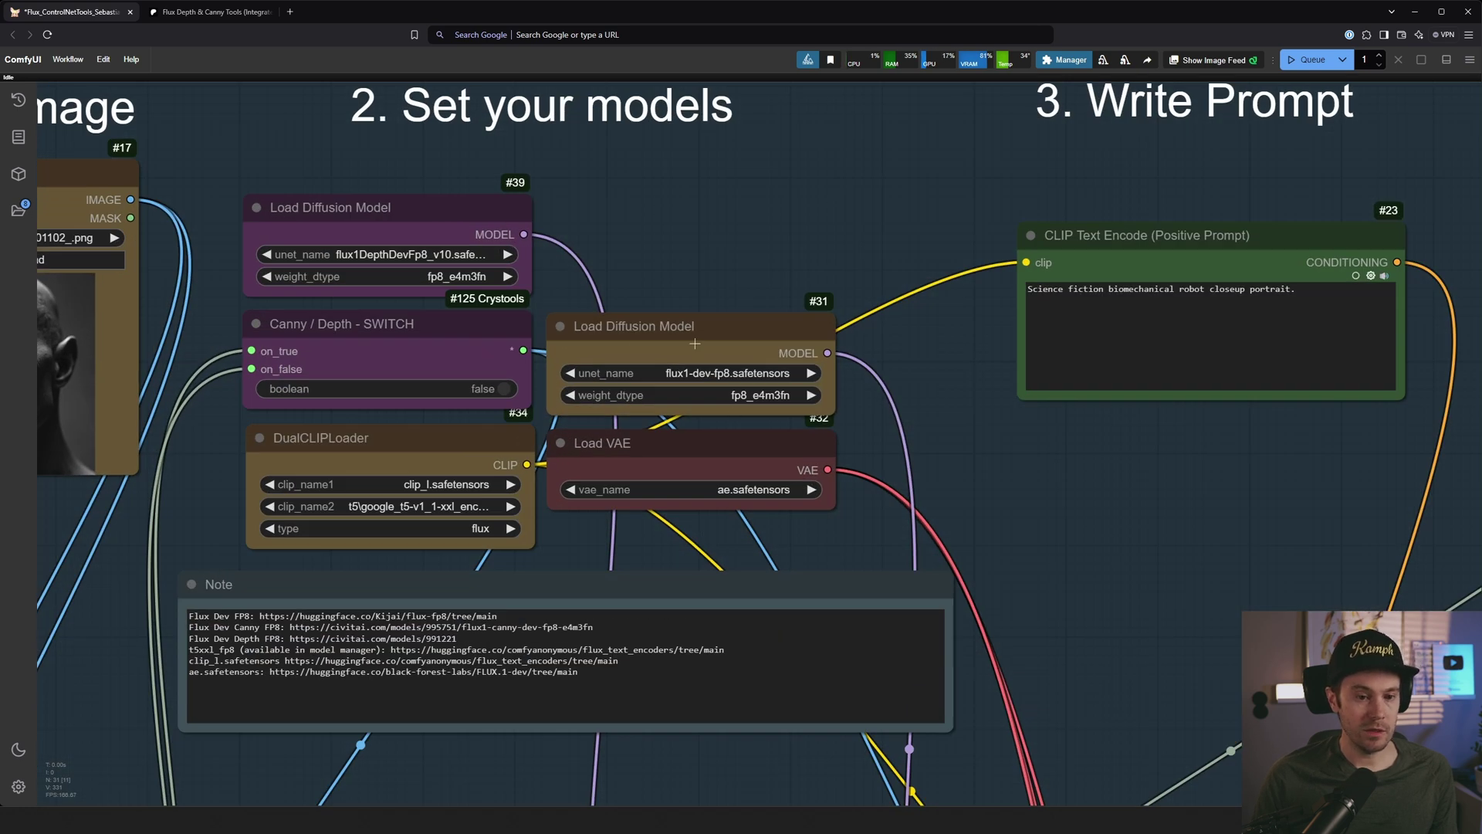
scroll(1011, 652, "down", 5)
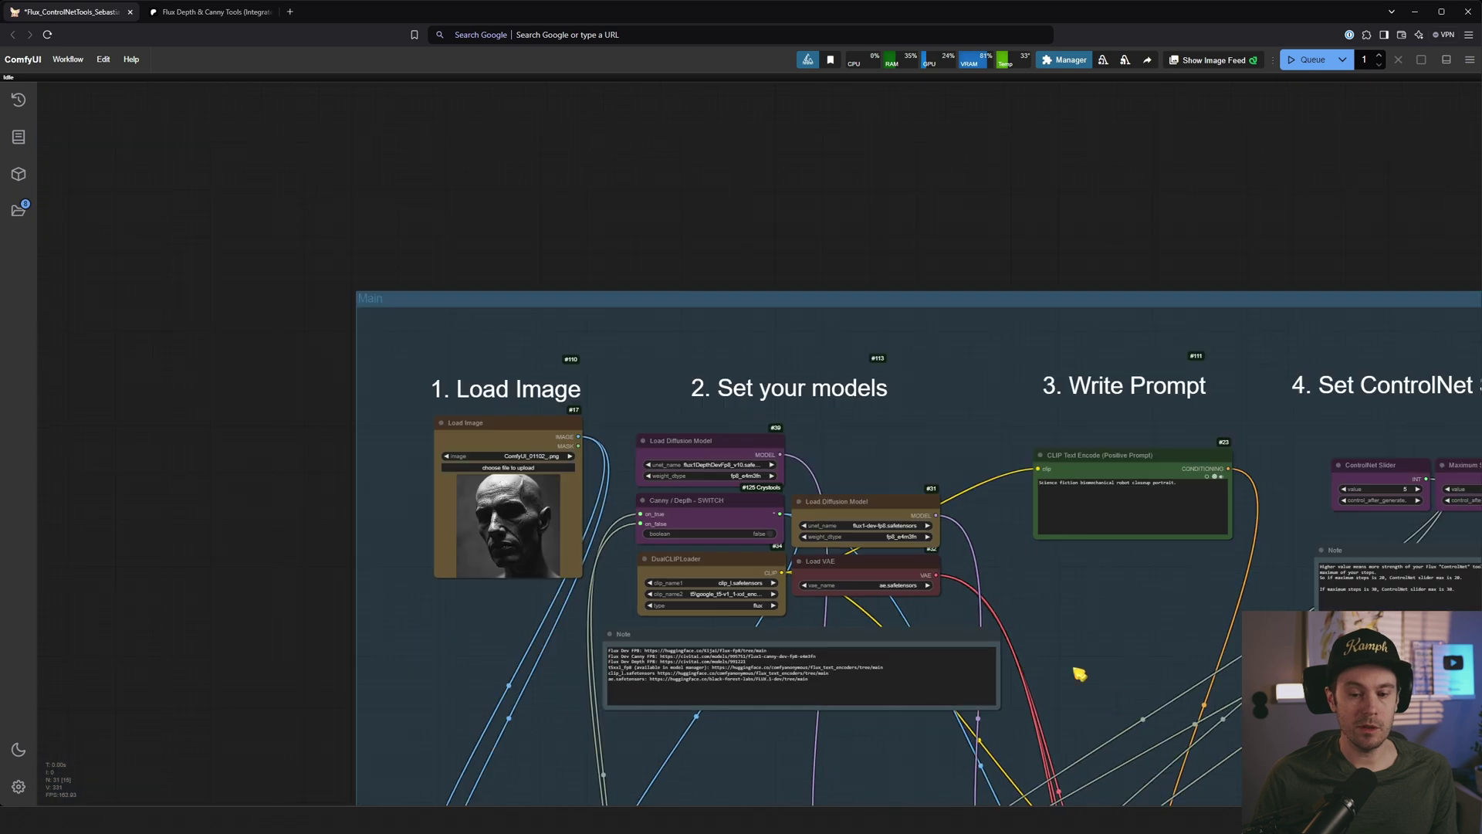
scroll(1011, 649, "down", 10)
scroll(1004, 541, "down", 5)
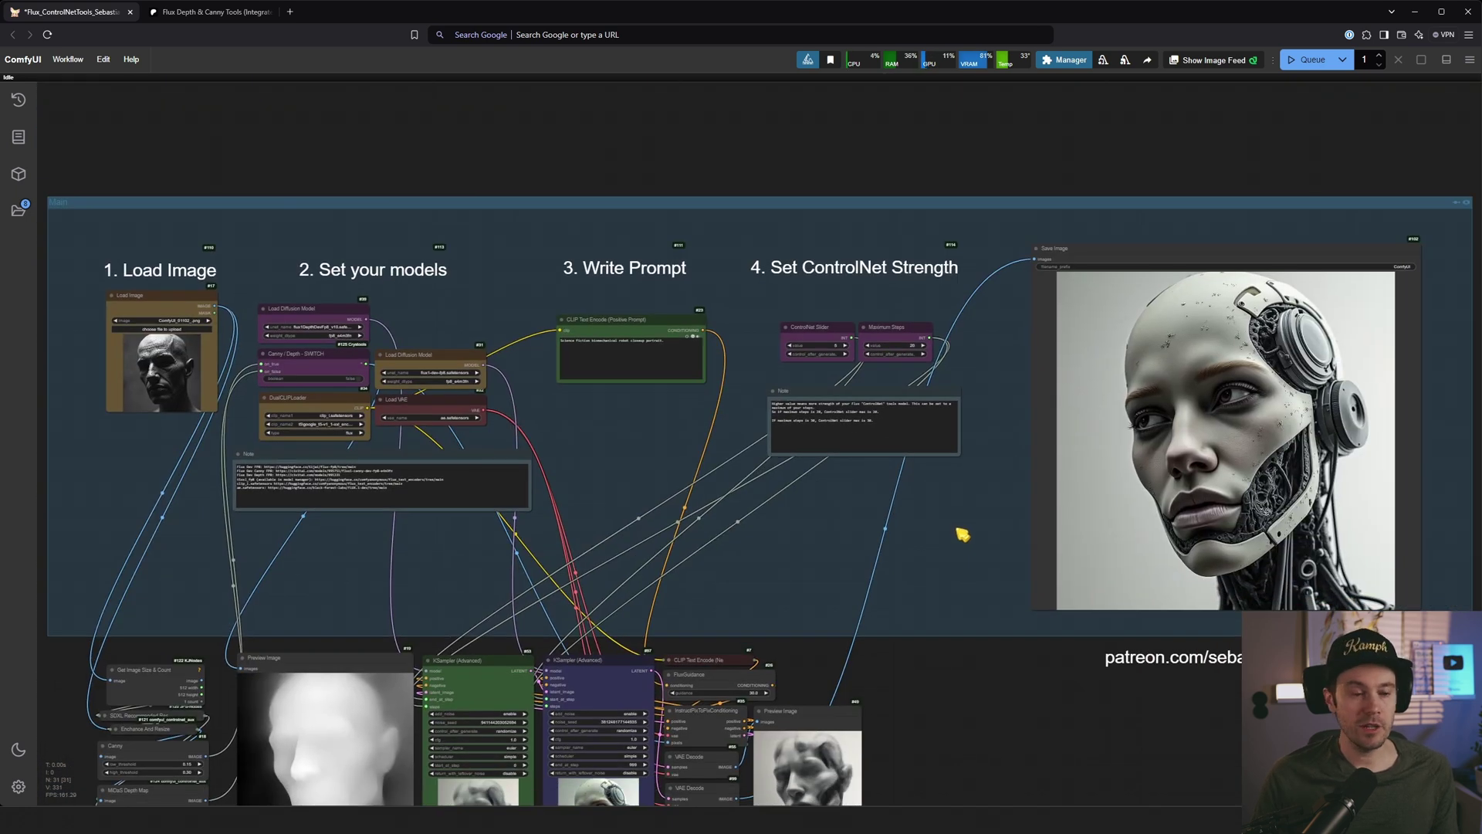